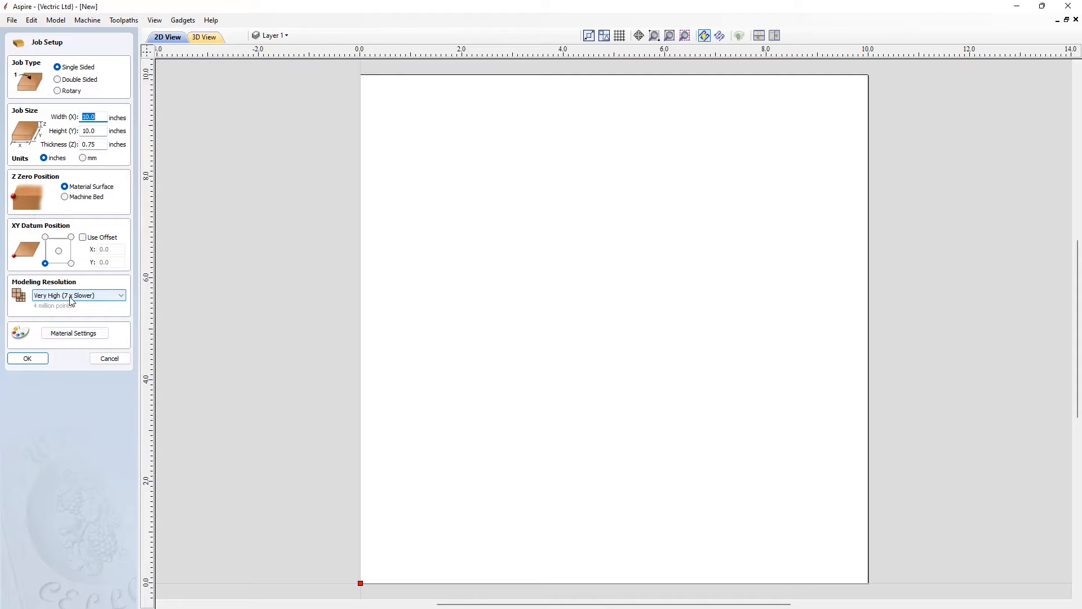
# Accept the single-sided 10 x 10 x 0.75 inch job setup with Very High (7 x Slower) modeling resolution
pyautogui.click(32, 359)
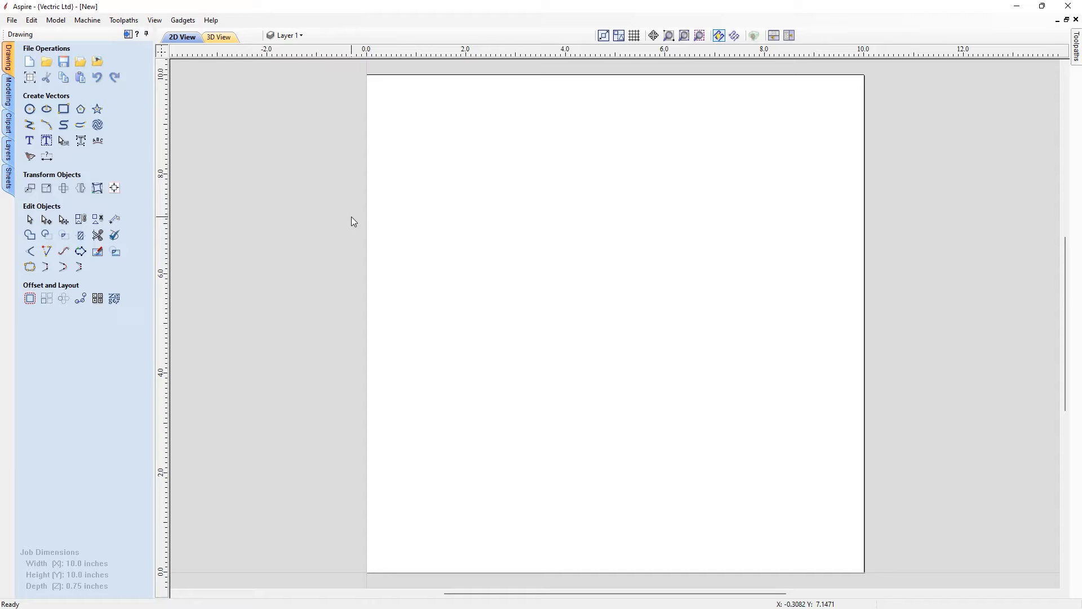
# Check the Sculpting Brushes folder's full path in the 3D model import dialog, then dismiss it without importing
pyautogui.click(8, 96)
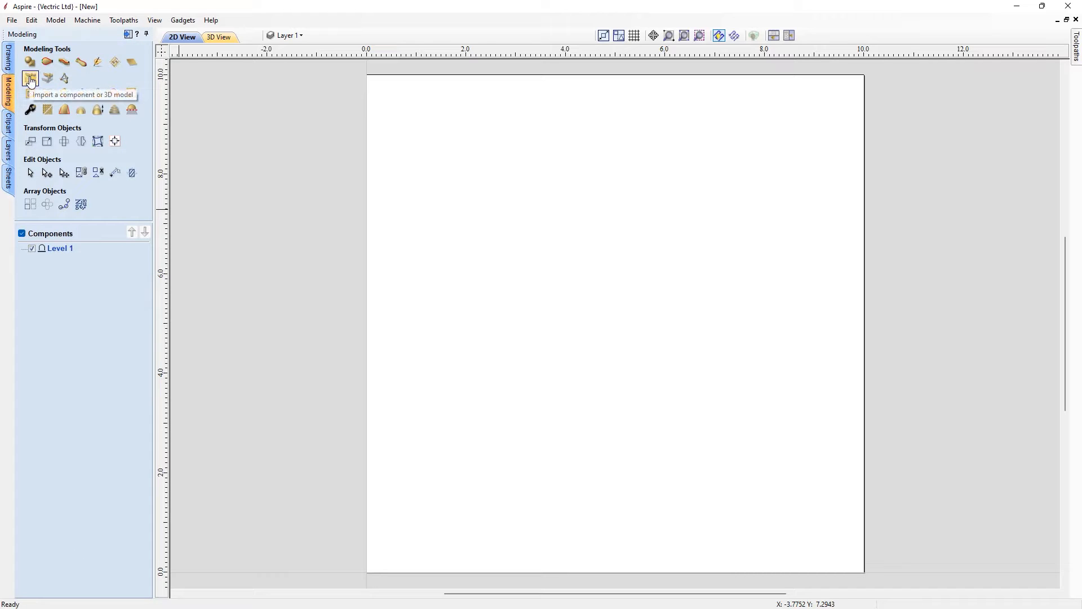
pyautogui.click(31, 79)
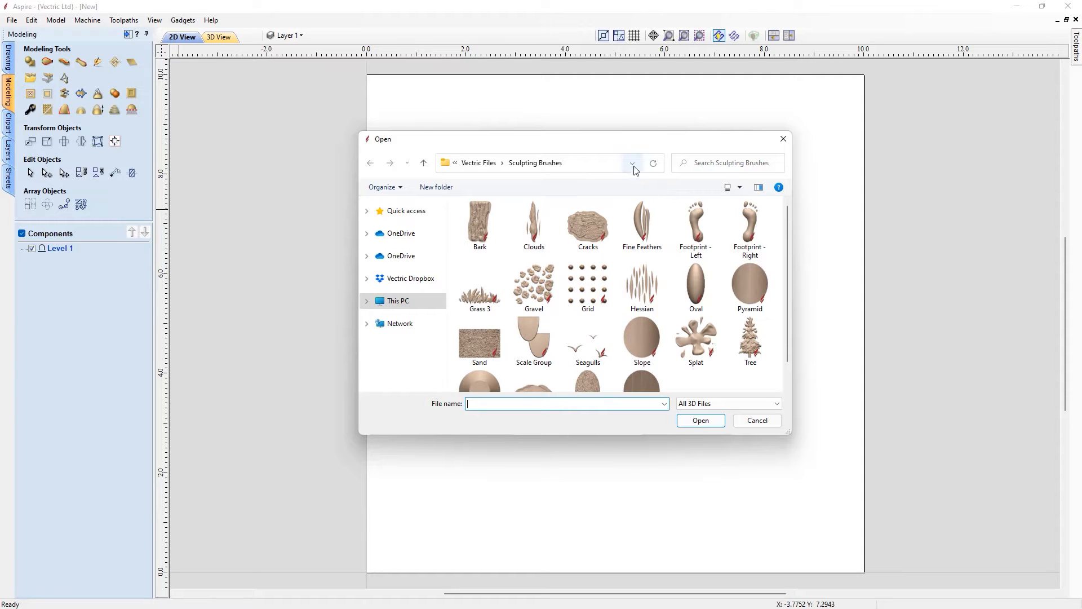
pyautogui.click(581, 168)
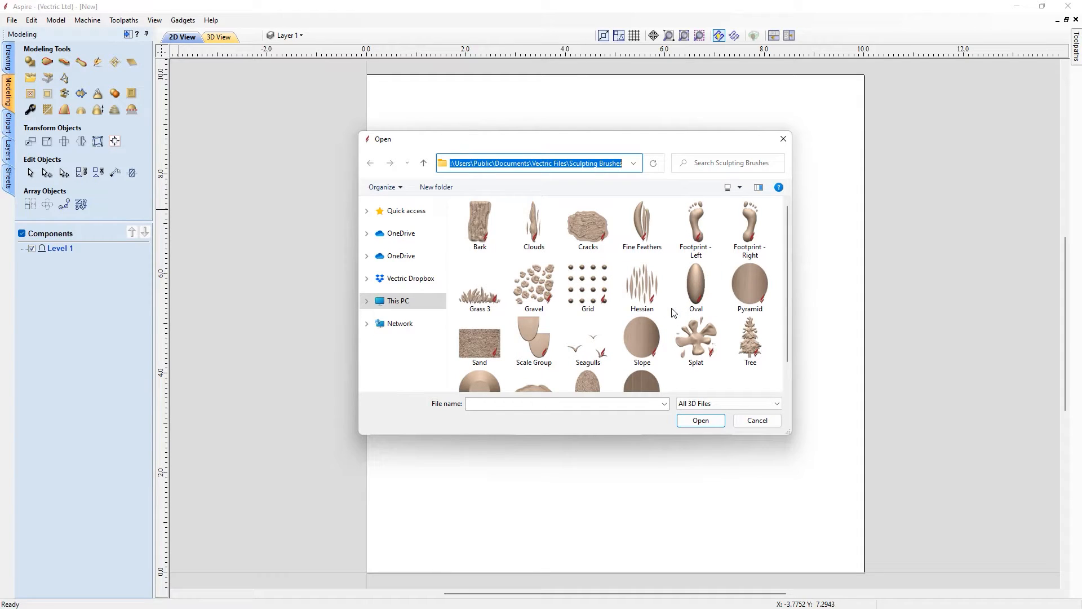
pyautogui.click(755, 421)
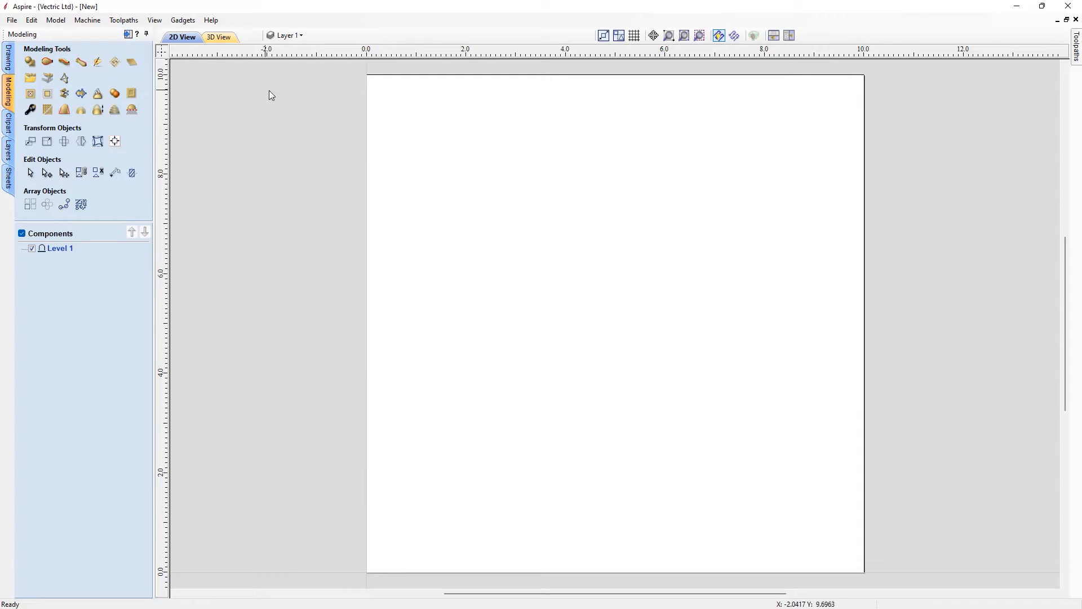
# Rename Layer 1 as Brush 1
pyautogui.click(284, 35)
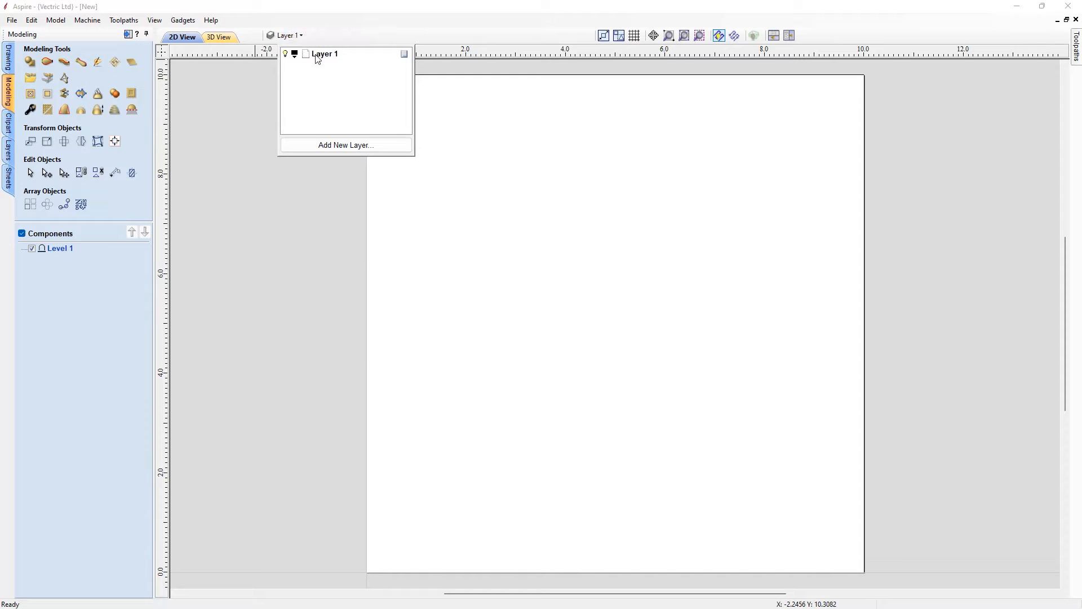
pyautogui.doubleClick(316, 54)
pyautogui.write('Brush 1')
pyautogui.click(365, 74)
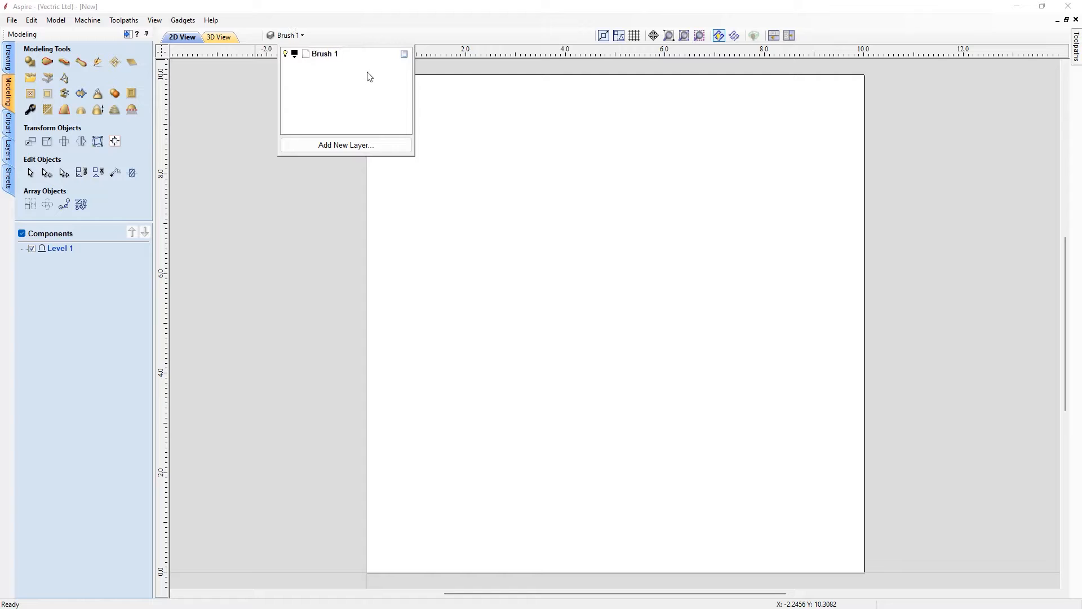
pyautogui.click(263, 99)
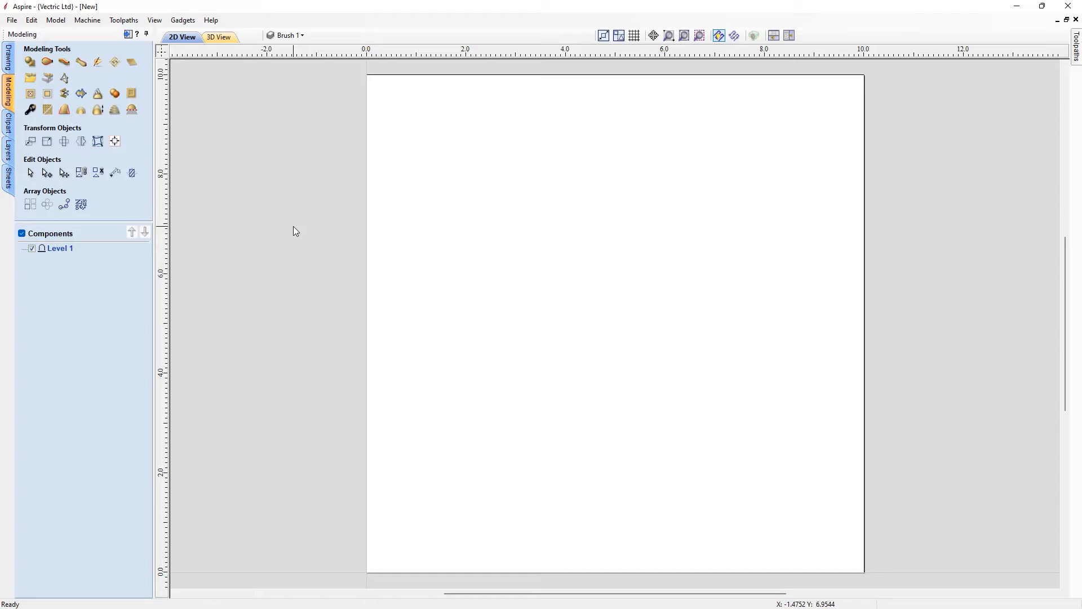
# Draw a circle centred on the job at X 5, Y 5 with a radius of about 4.65 inches
pyautogui.click(9, 56)
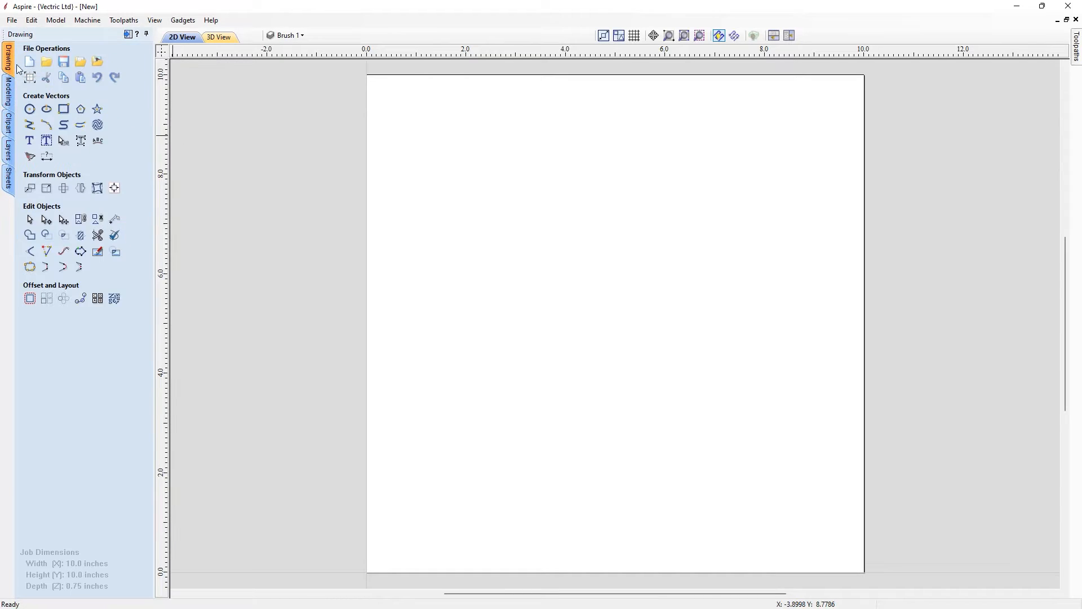
pyautogui.click(30, 109)
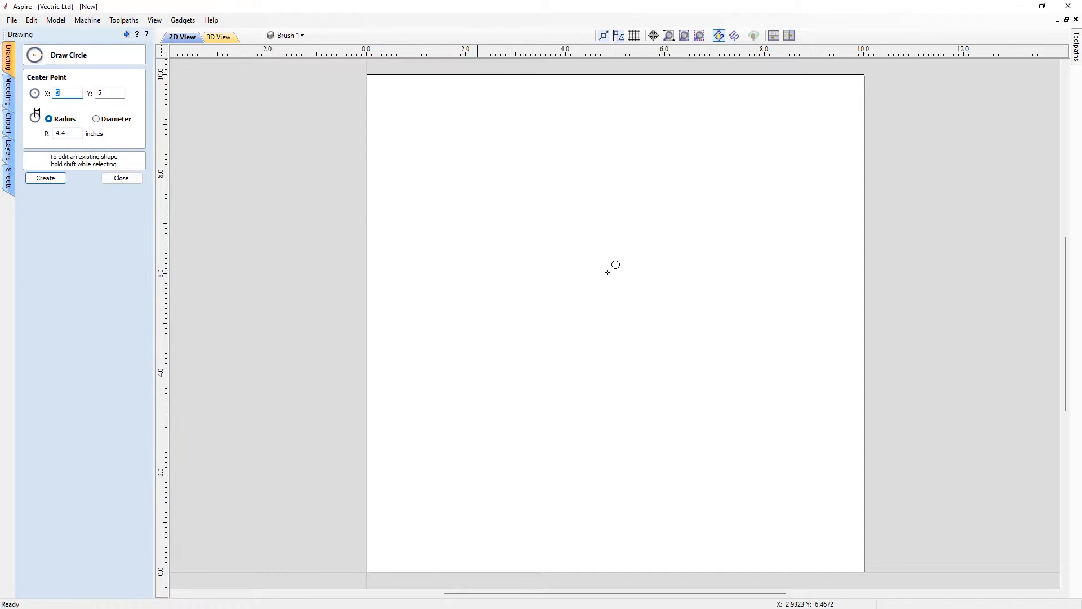
pyautogui.moveTo(613, 330)
pyautogui.mouseDown()
pyautogui.moveTo(688, 355)
pyautogui.moveTo(793, 475)
pyautogui.mouseUp()
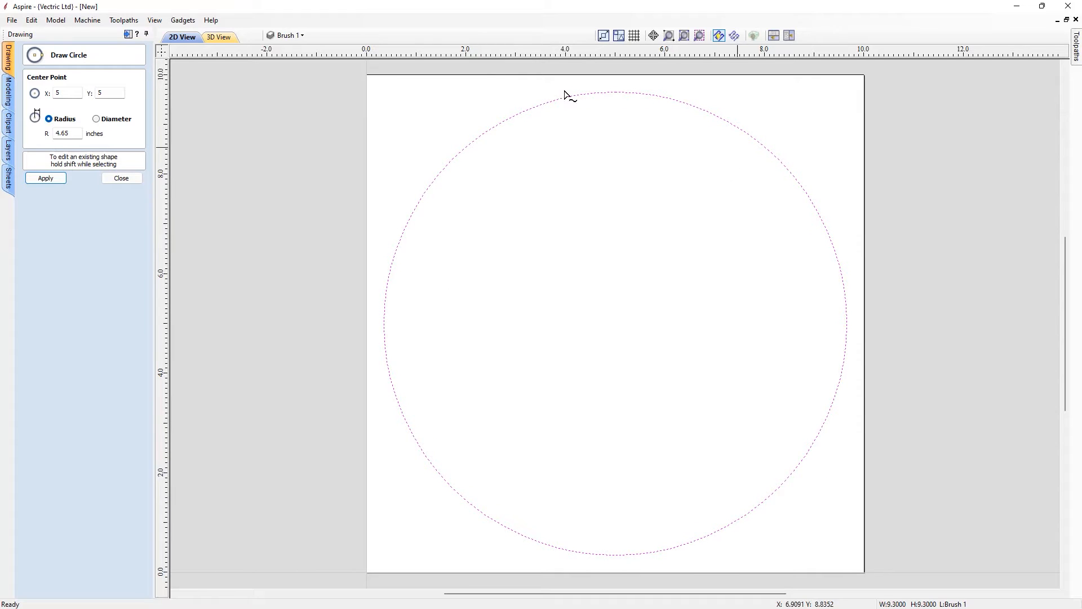
pyautogui.click(131, 178)
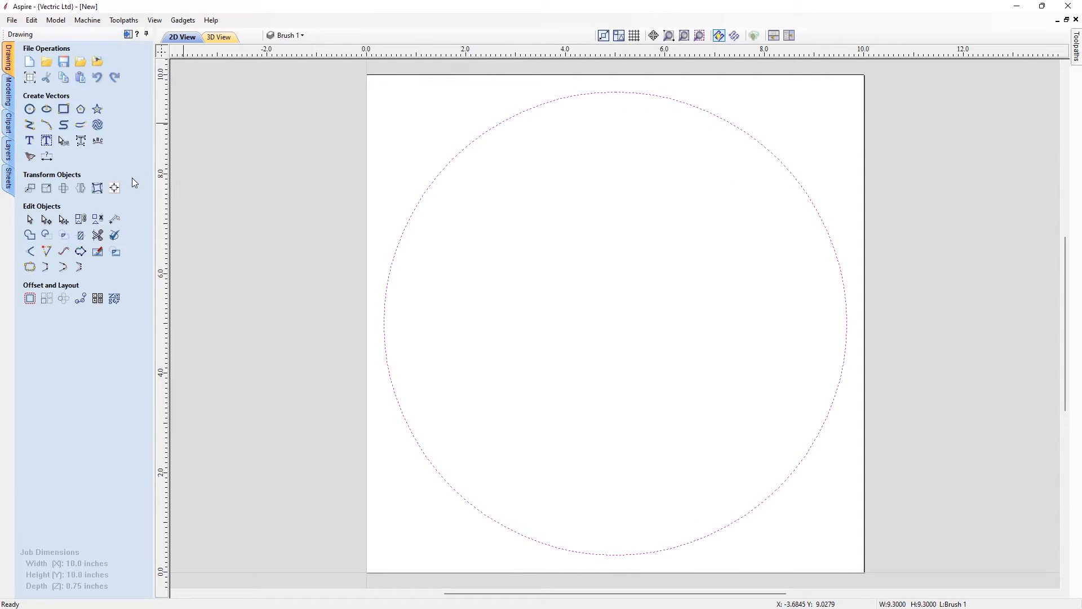
# Draw an open three-step staircase polyline from the circle's centre, about 2.85 inches wide and 3.6 inches high, ending at X 2.15, Y 5
pyautogui.click(29, 125)
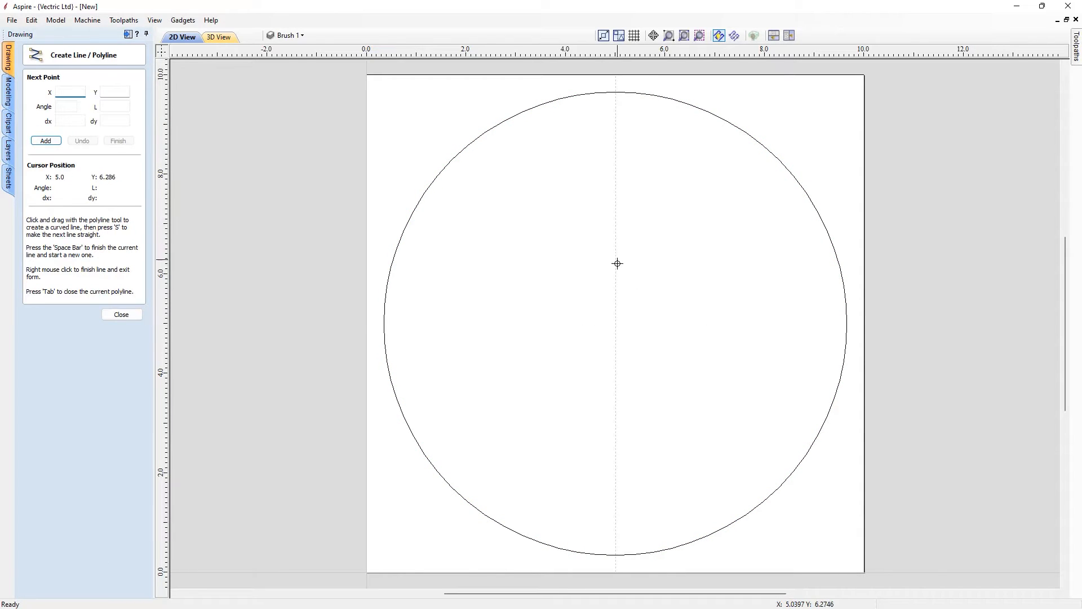
pyautogui.click(616, 323)
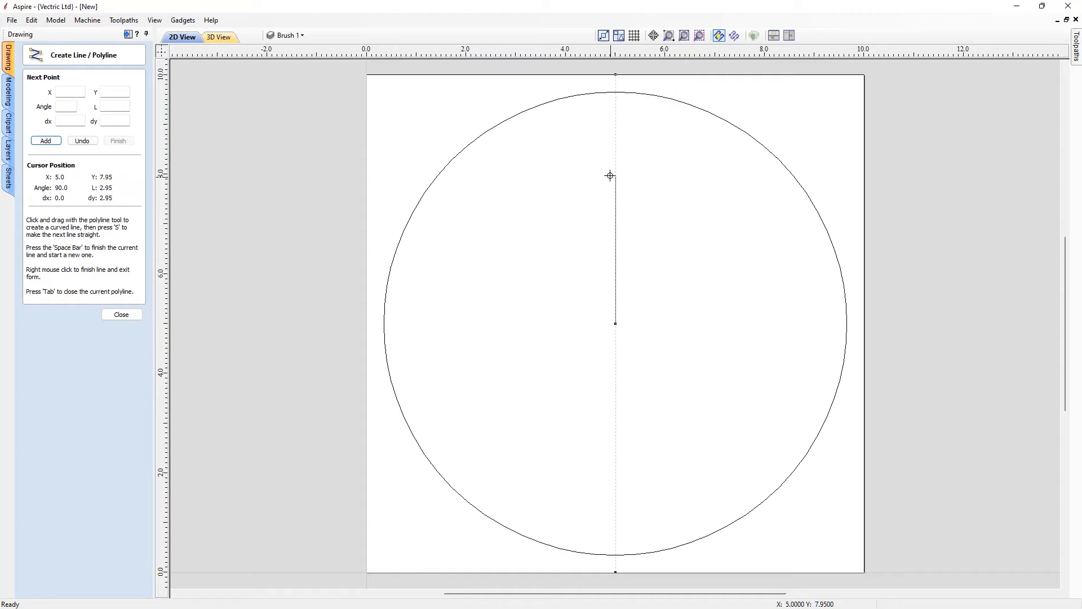
pyautogui.click(617, 143)
pyautogui.click(566, 144)
pyautogui.click(566, 196)
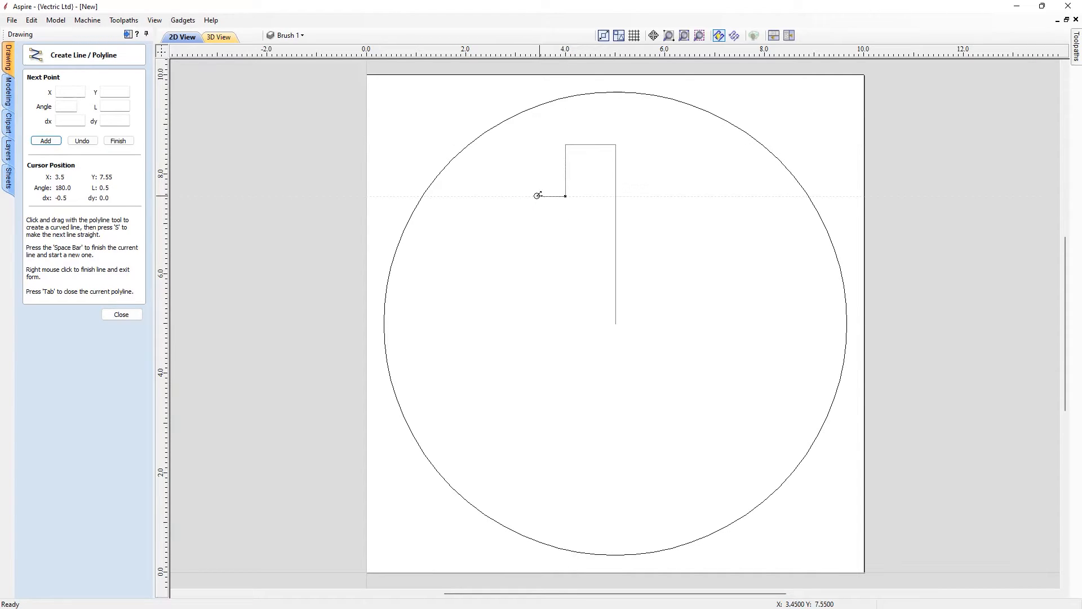
pyautogui.click(518, 196)
pyautogui.click(518, 252)
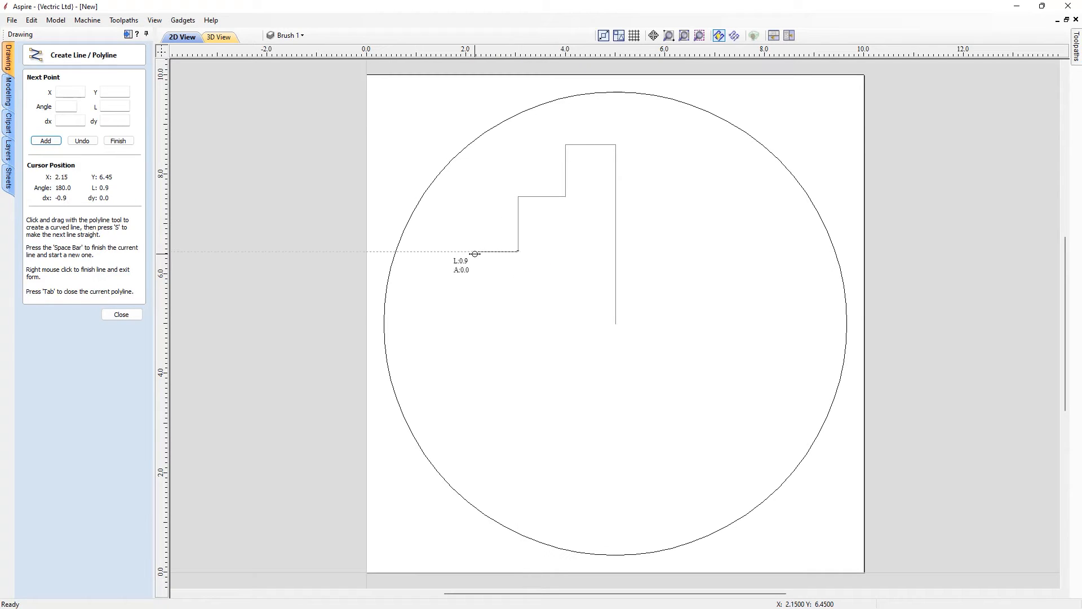
pyautogui.click(474, 252)
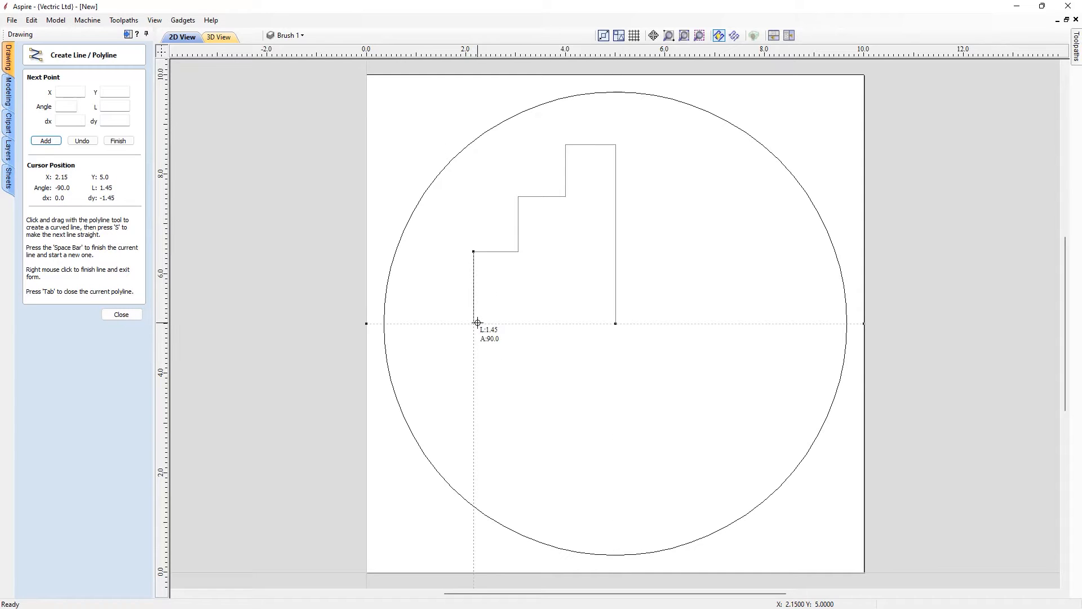
pyautogui.click(474, 323)
pyautogui.rightClick(602, 380)
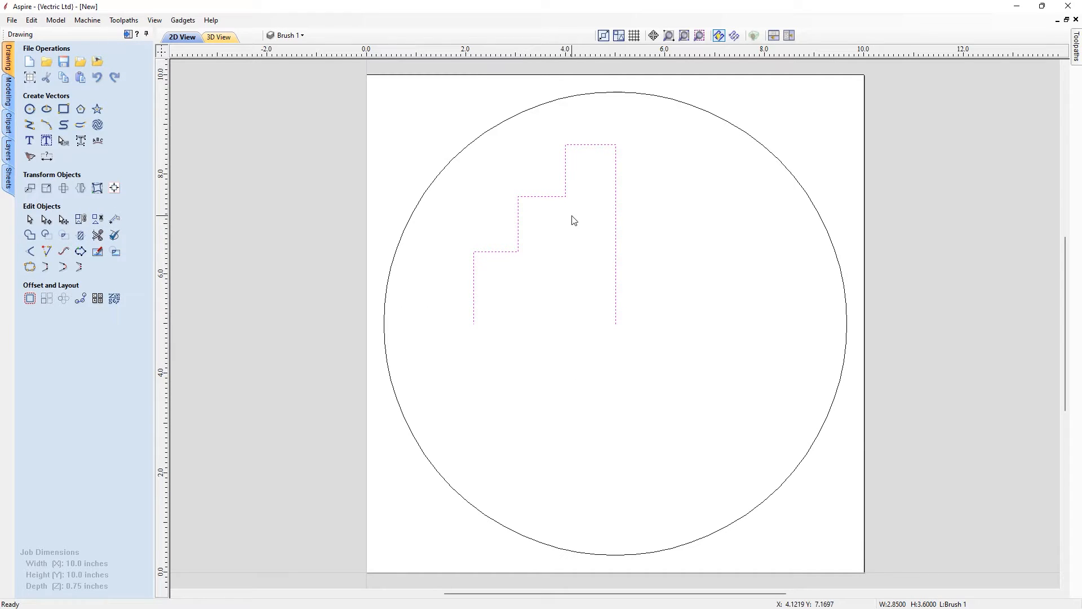
# Node-edit the staircase, nudging its lower and middle treads slightly down and the riser between them slightly right to even out the steps
pyautogui.click(46, 220)
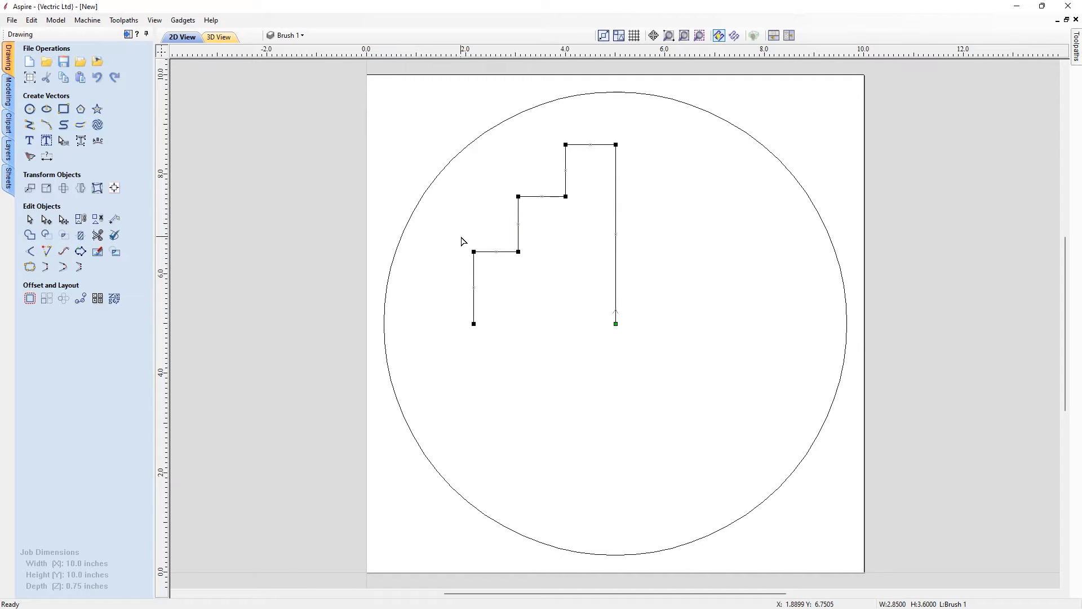
pyautogui.moveTo(461, 237); pyautogui.dragTo(546, 275)
pyautogui.press('Down')
pyautogui.press('Down')
pyautogui.press('Down')
pyautogui.moveTo(498, 182); pyautogui.dragTo(579, 212)
pyautogui.press('Down')
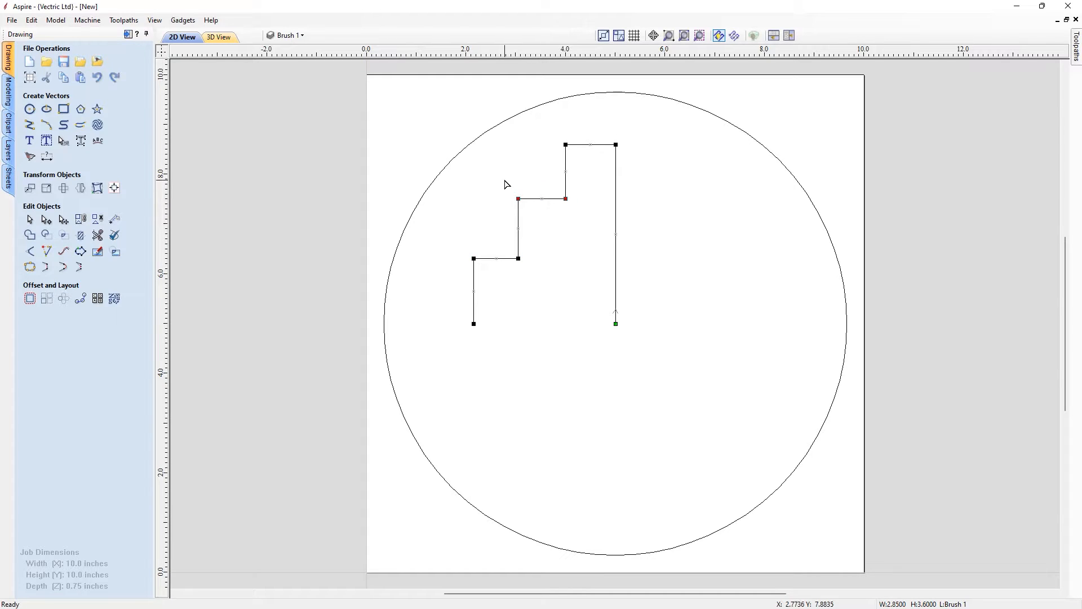
pyautogui.moveTo(538, 254); pyautogui.dragTo(537, 279)
pyautogui.press('Right')
pyautogui.click(568, 294)
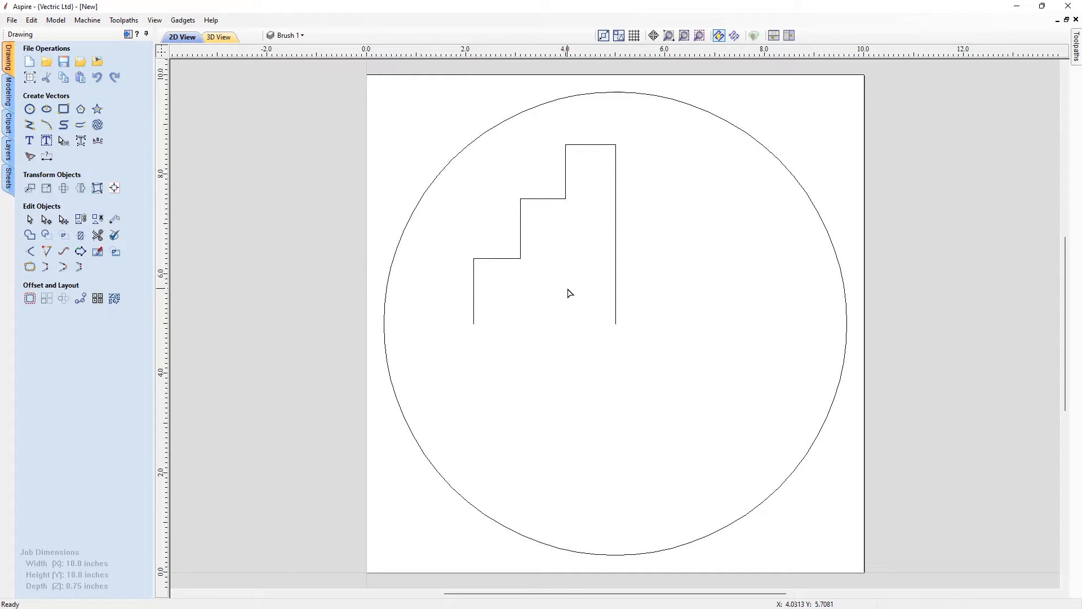
# Convert the lowest step's outer corner to a smooth point and move it diagonally inward to form a rounded arc
pyautogui.click(522, 248)
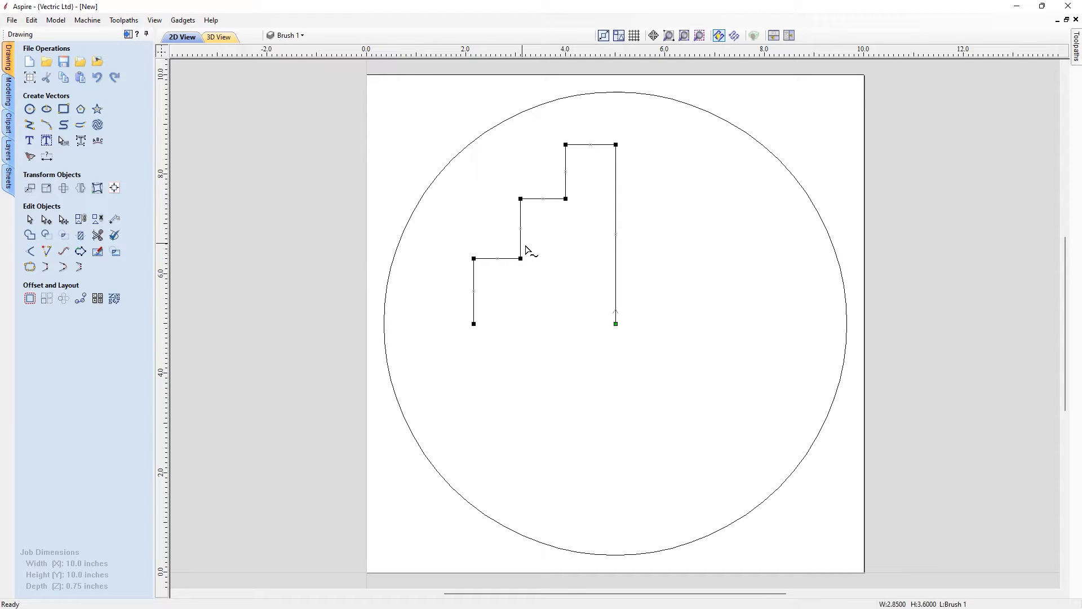
pyautogui.rightClick(473, 258)
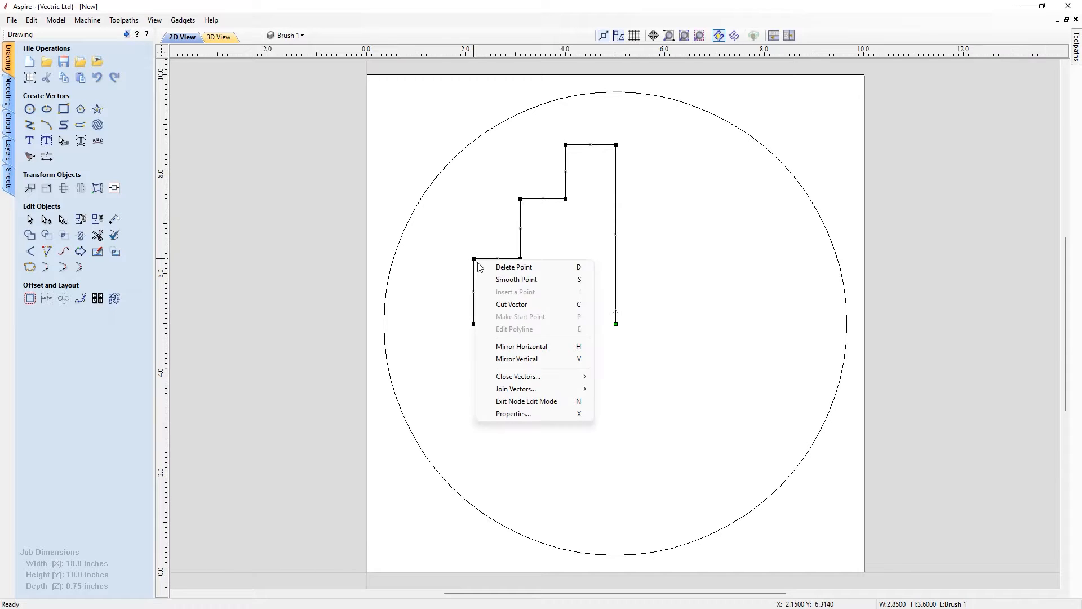
pyautogui.click(546, 280)
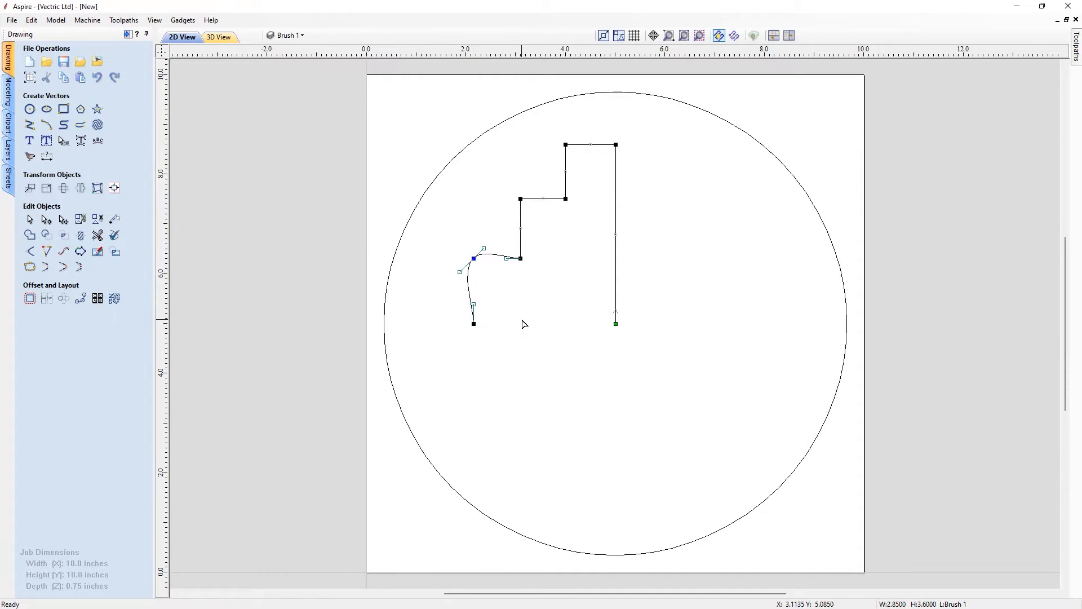
pyautogui.scroll(2, 481, 270)
pyautogui.scroll(-2, 486, 225)
pyautogui.scroll(3, 483, 186)
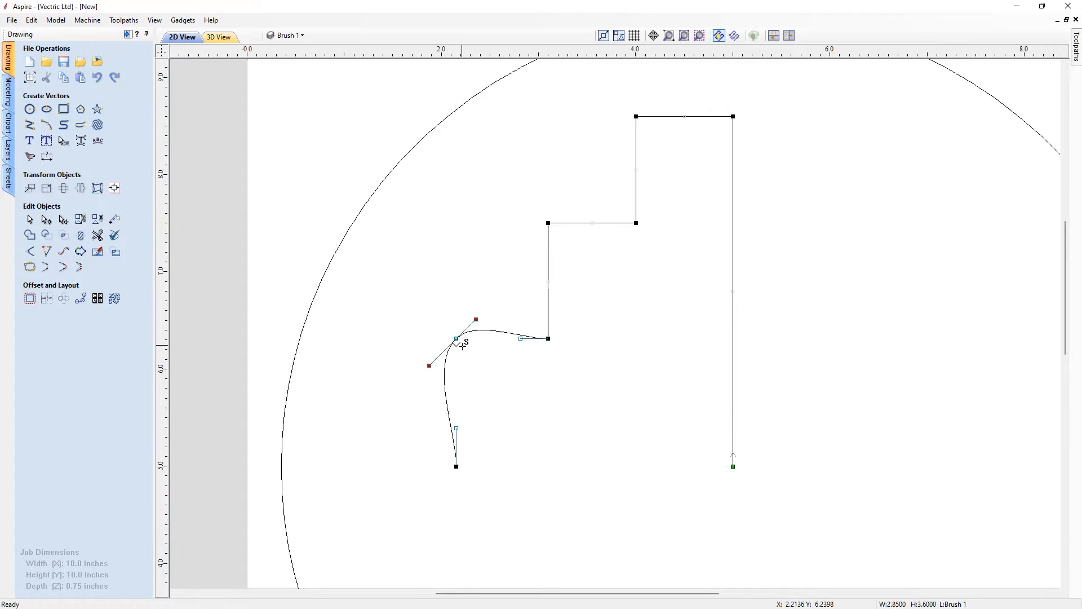
pyautogui.moveTo(457, 338); pyautogui.dragTo(480, 362)
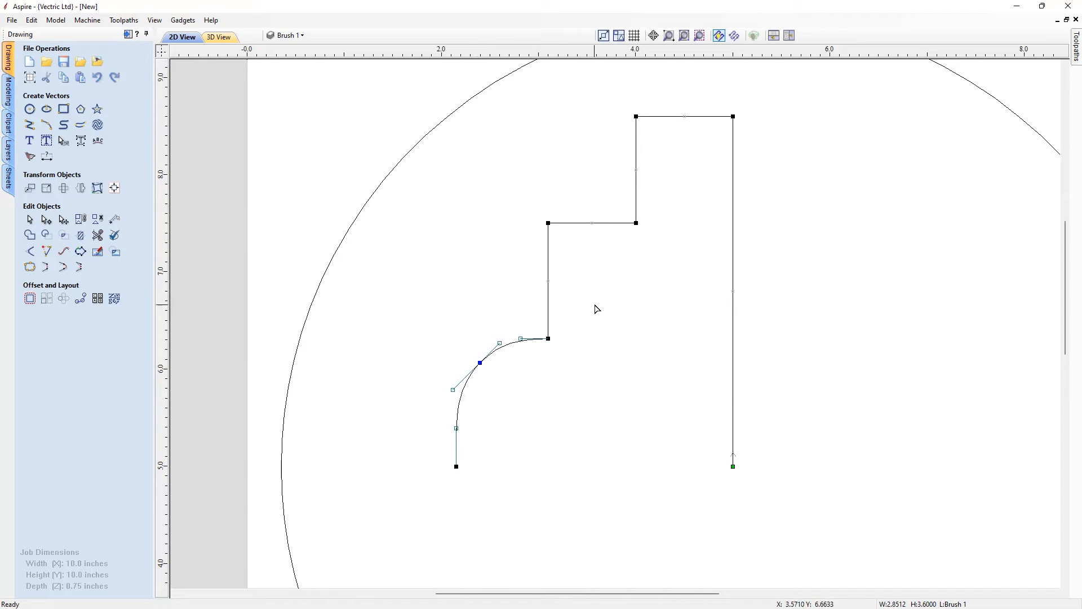
# Smooth the outer corners of the middle and top steps and move them inward to form matching rounded arcs
pyautogui.rightClick(548, 222)
pyautogui.click(563, 240)
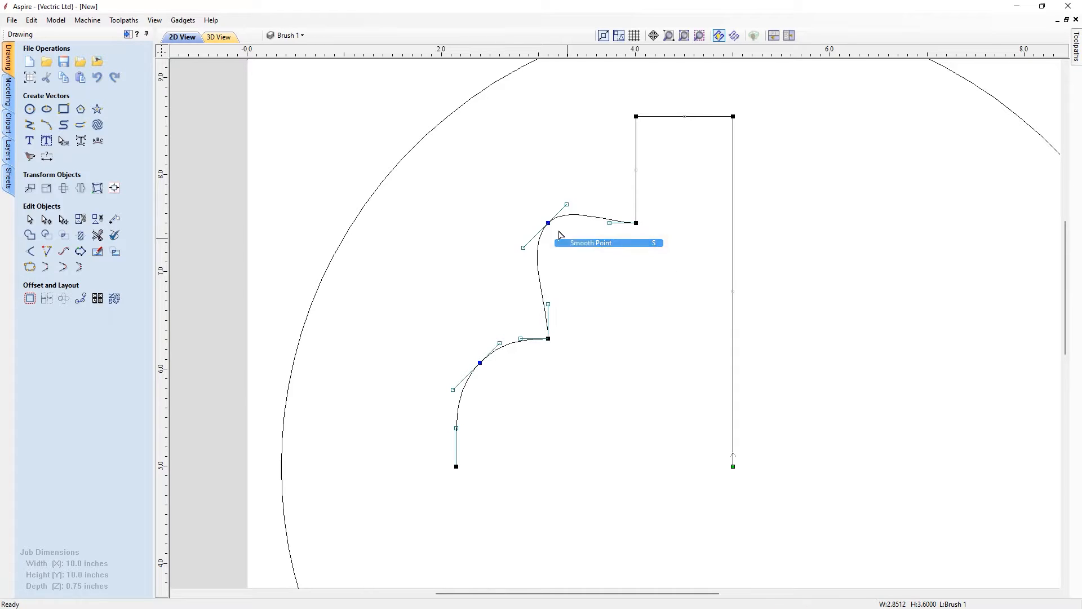
pyautogui.moveTo(548, 223); pyautogui.dragTo(572, 247)
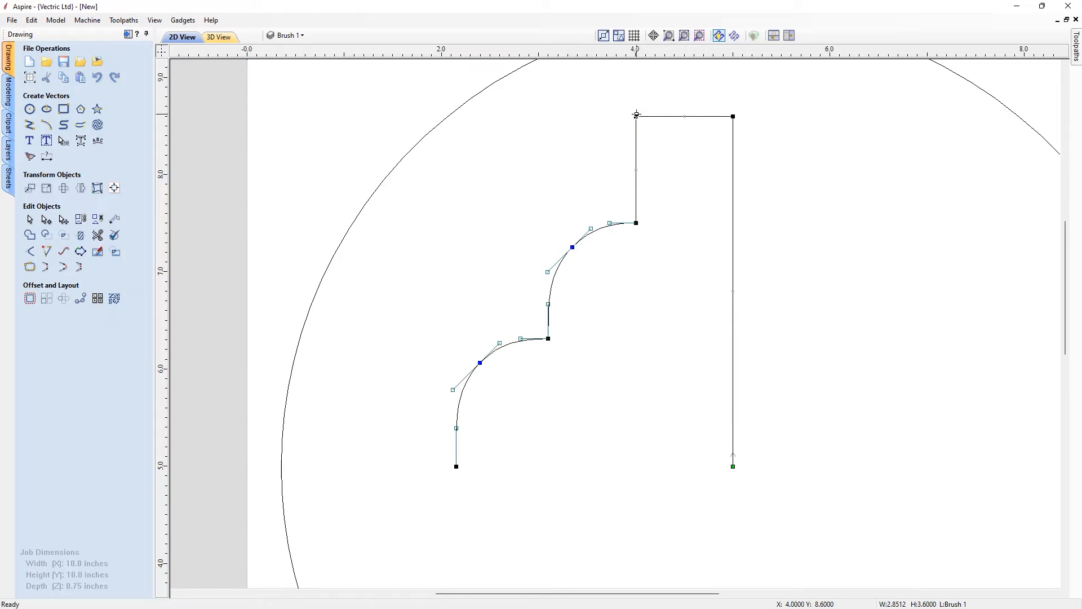
pyautogui.press('s')
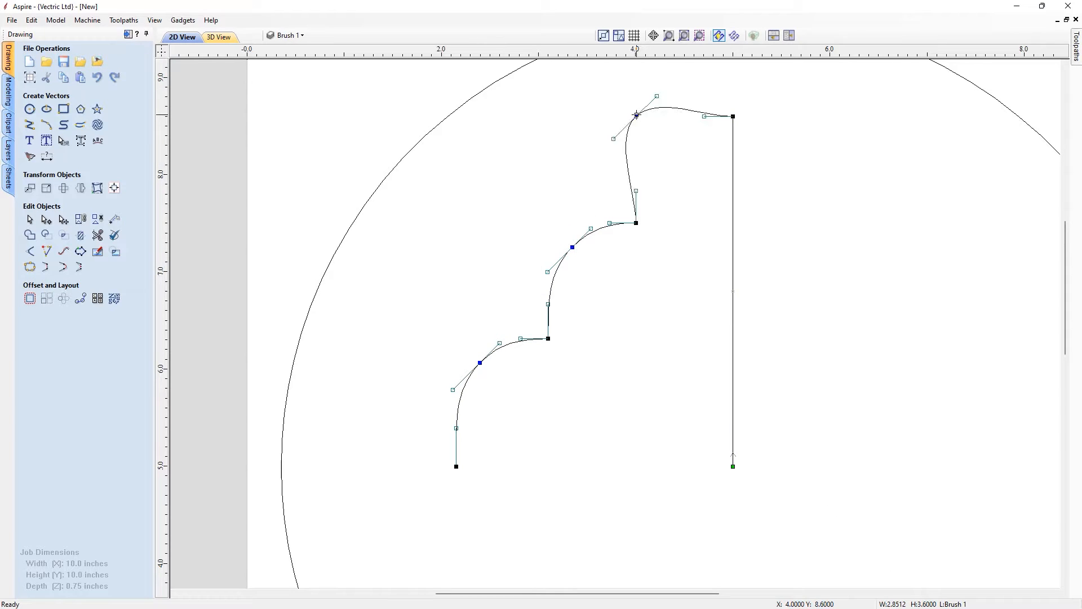
pyautogui.moveTo(637, 115); pyautogui.dragTo(660, 141)
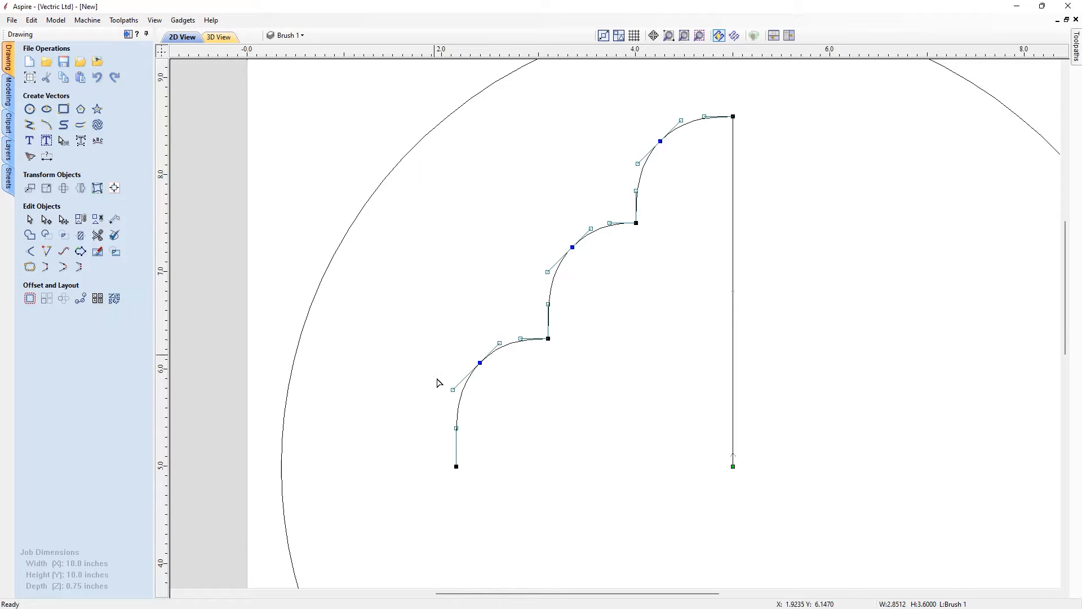
pyautogui.click(651, 397)
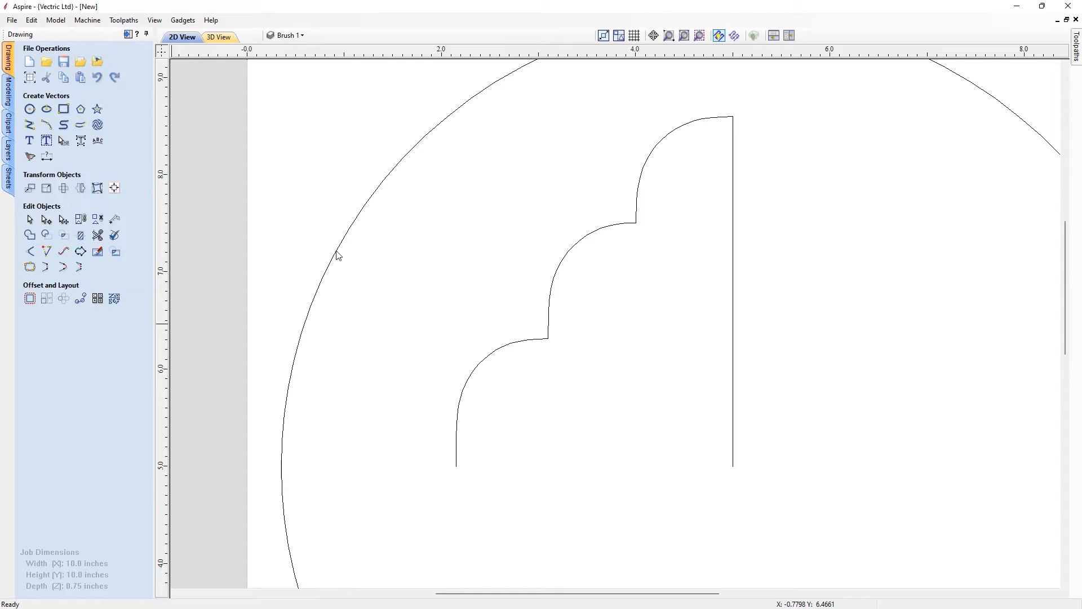
# Show the 2D and 3D views side by side and set up Create Shape with the circle, the scalloped line and the custom profile option
pyautogui.press('F6')
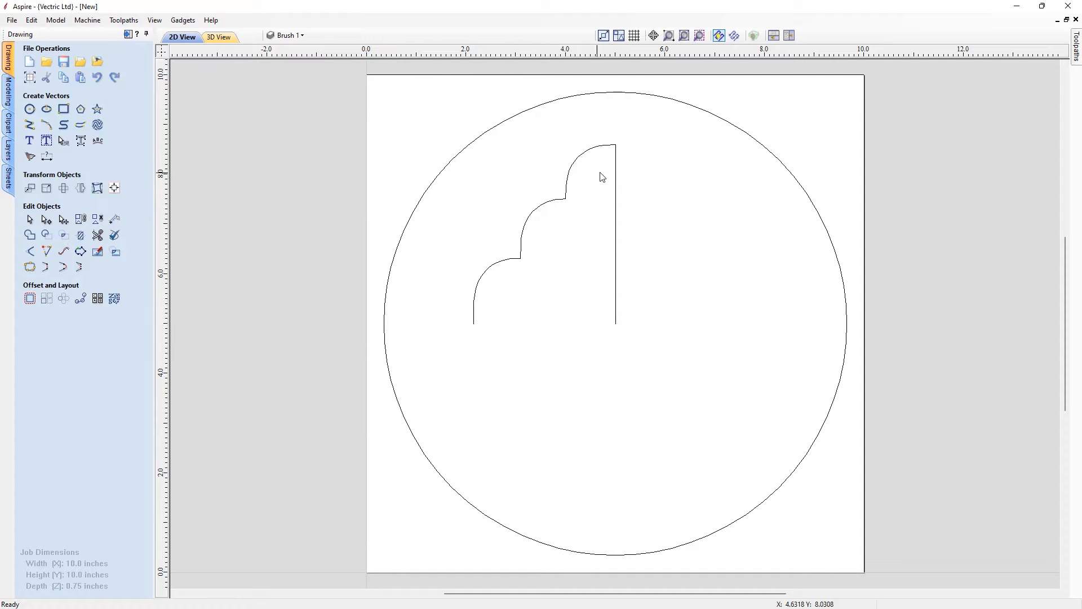
pyautogui.click(789, 36)
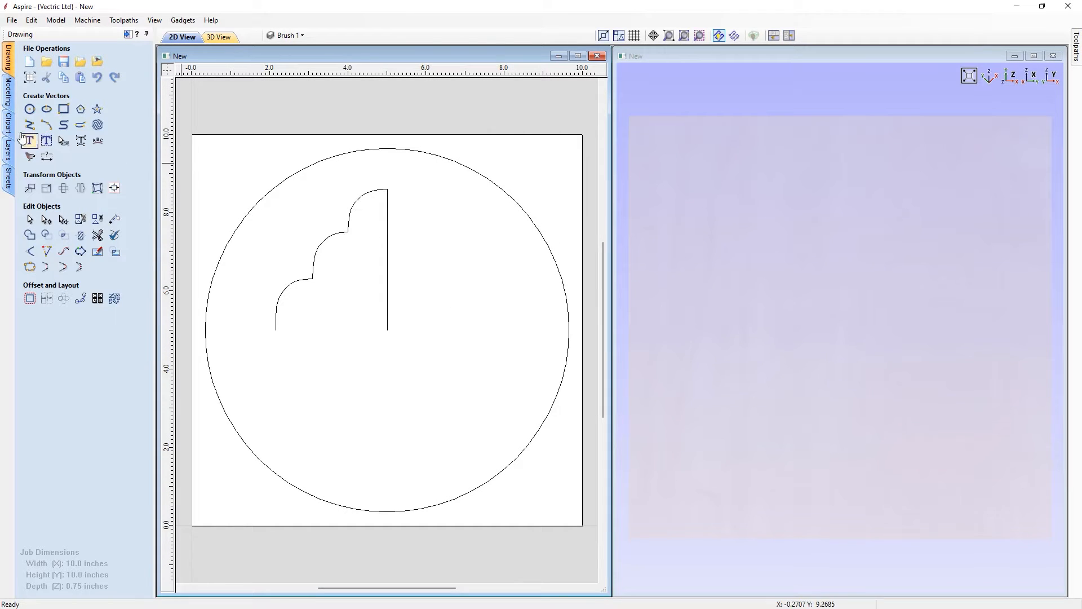
pyautogui.click(11, 97)
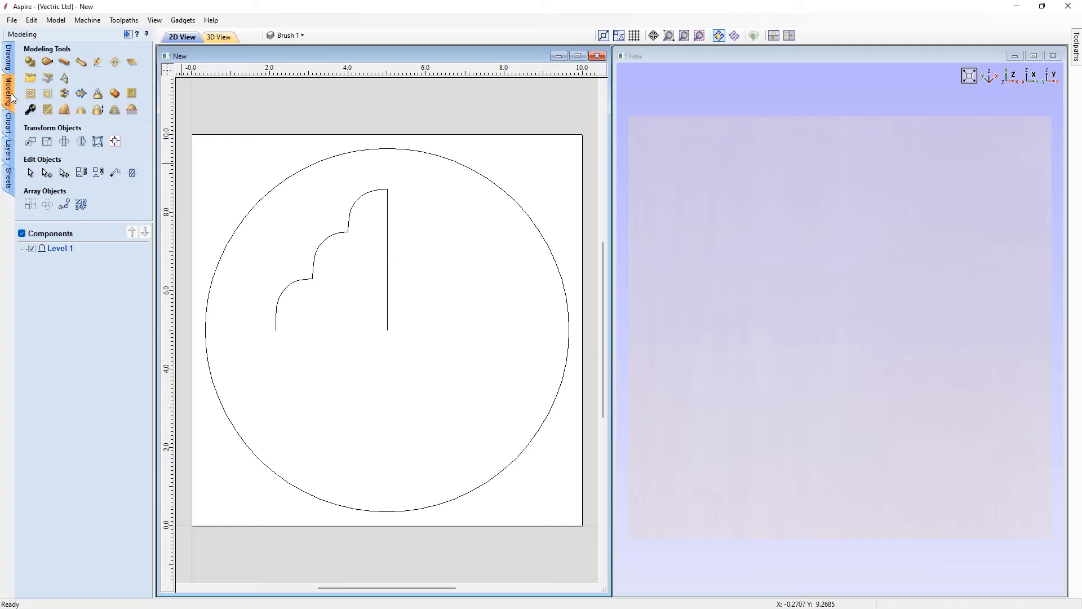
pyautogui.click(30, 61)
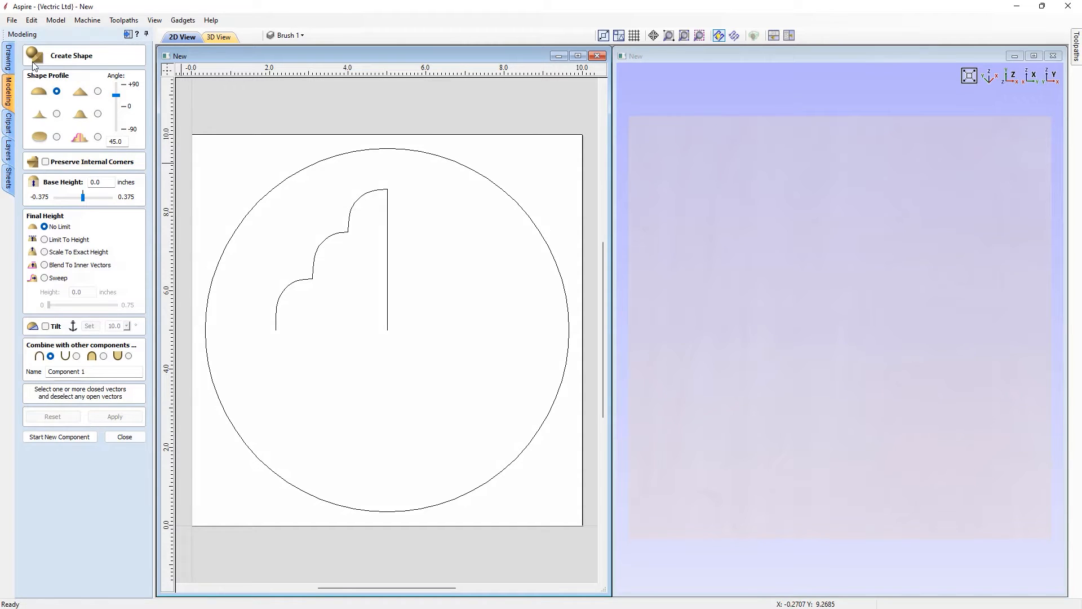
pyautogui.click(386, 149)
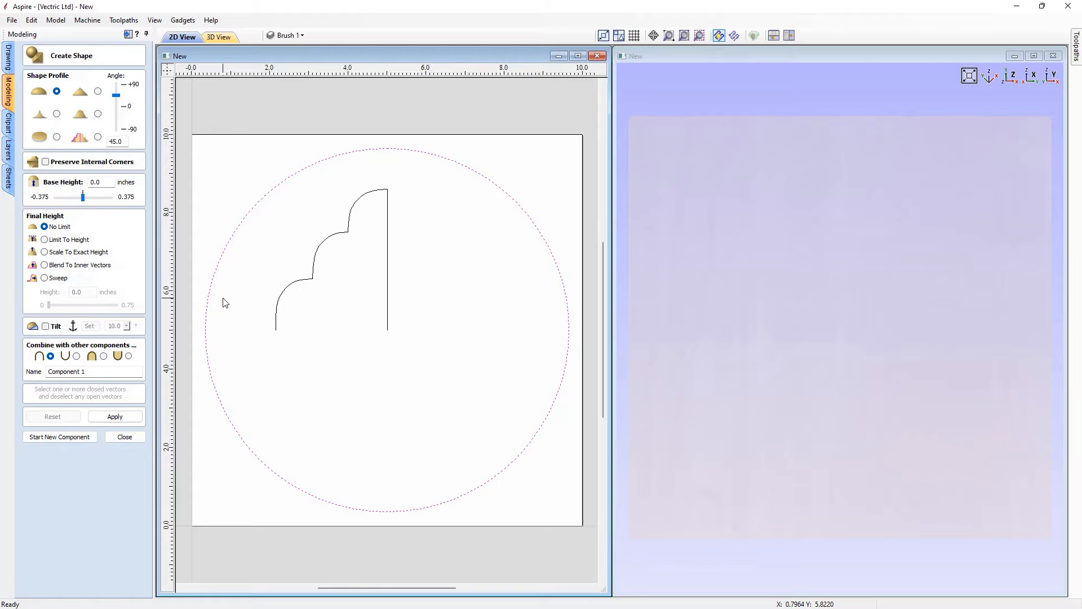
pyautogui.keyDown('shift'); pyautogui.click(336, 238); pyautogui.keyUp('shift')
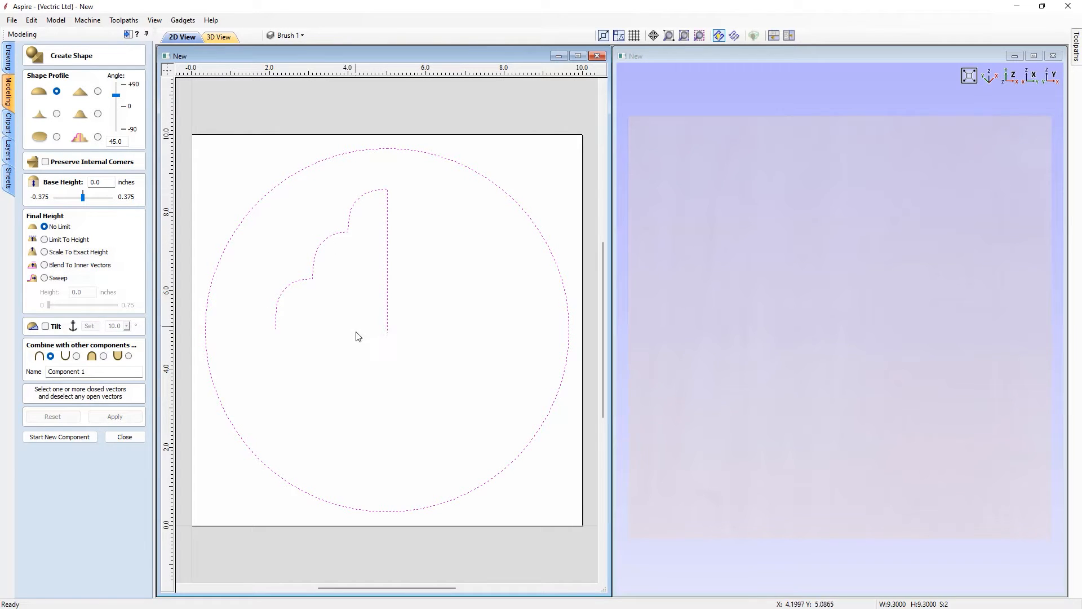
pyautogui.click(99, 139)
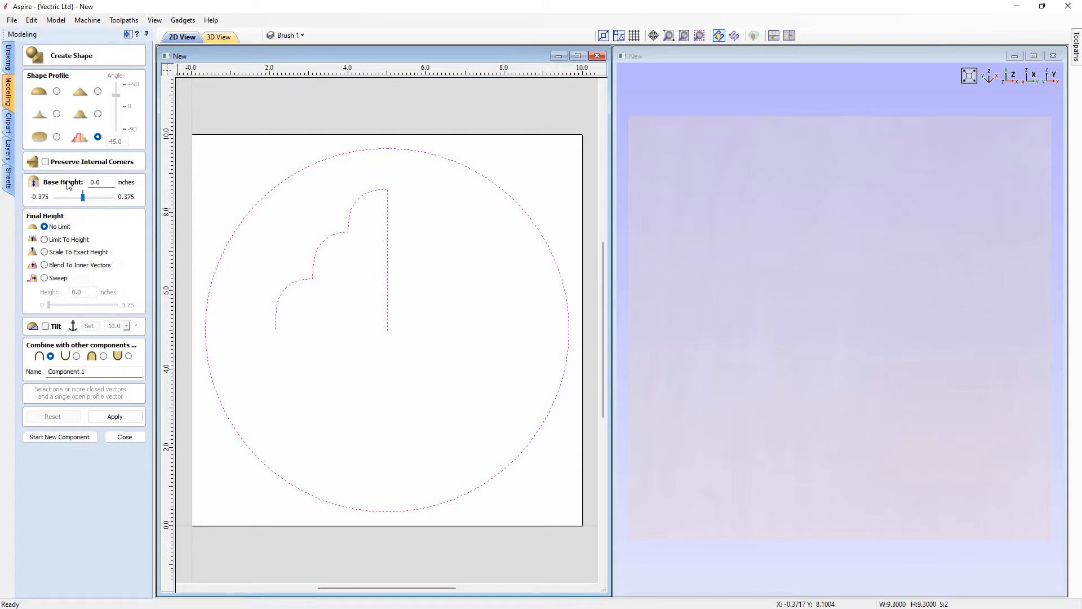
# Name the component Stepped Round Brush, create the shape with no height limit, and finish the Create Shape command
pyautogui.click(97, 370)
pyautogui.write('Stepped Round Brush')
pyautogui.click(113, 416)
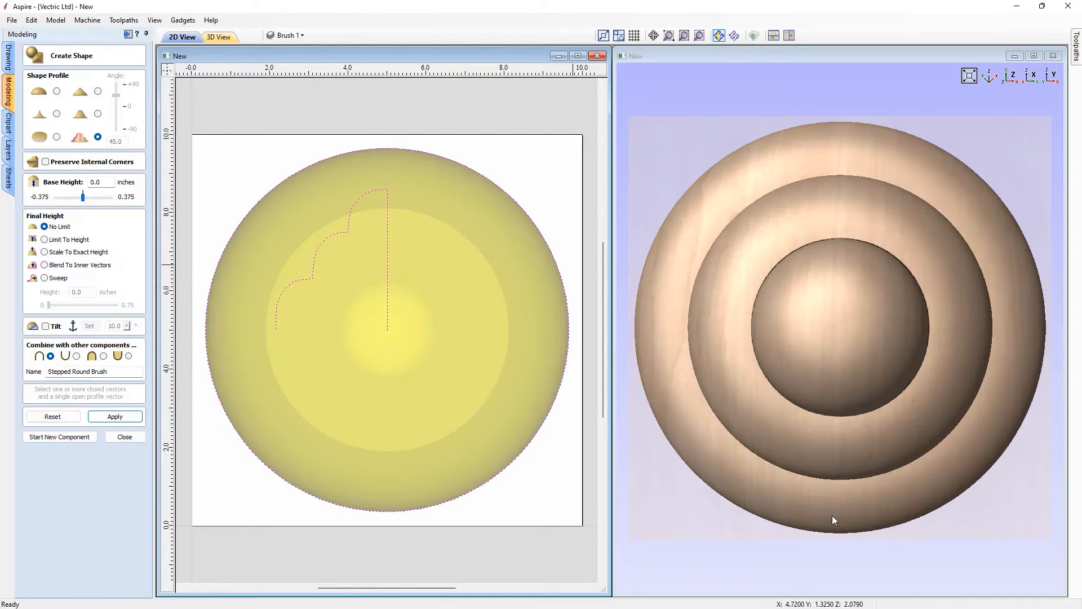
pyautogui.moveTo(832, 515); pyautogui.dragTo(1056, 152)
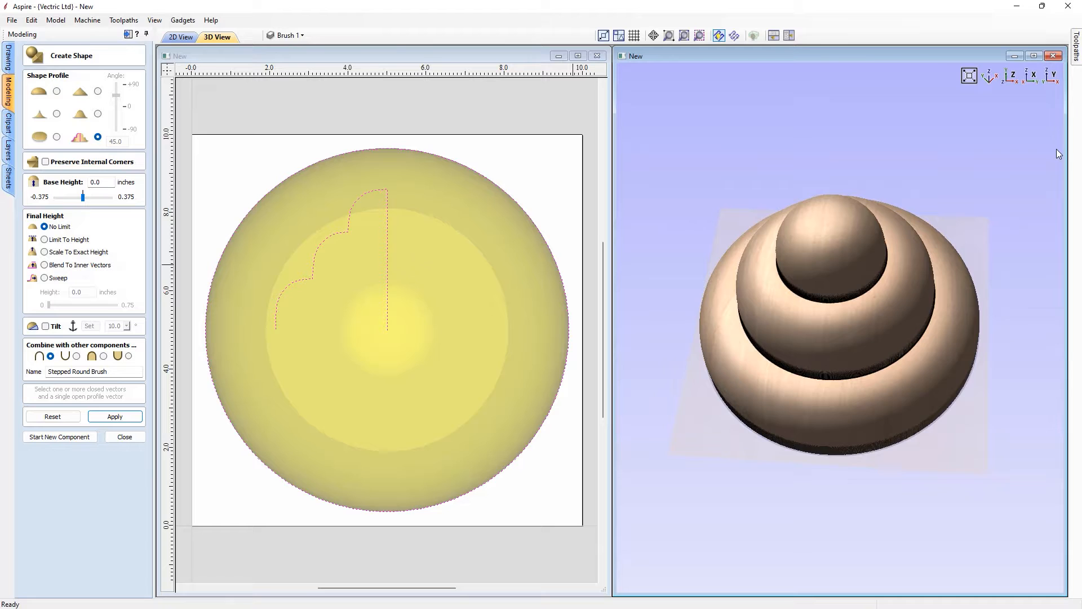
pyautogui.click(1014, 82)
pyautogui.click(120, 439)
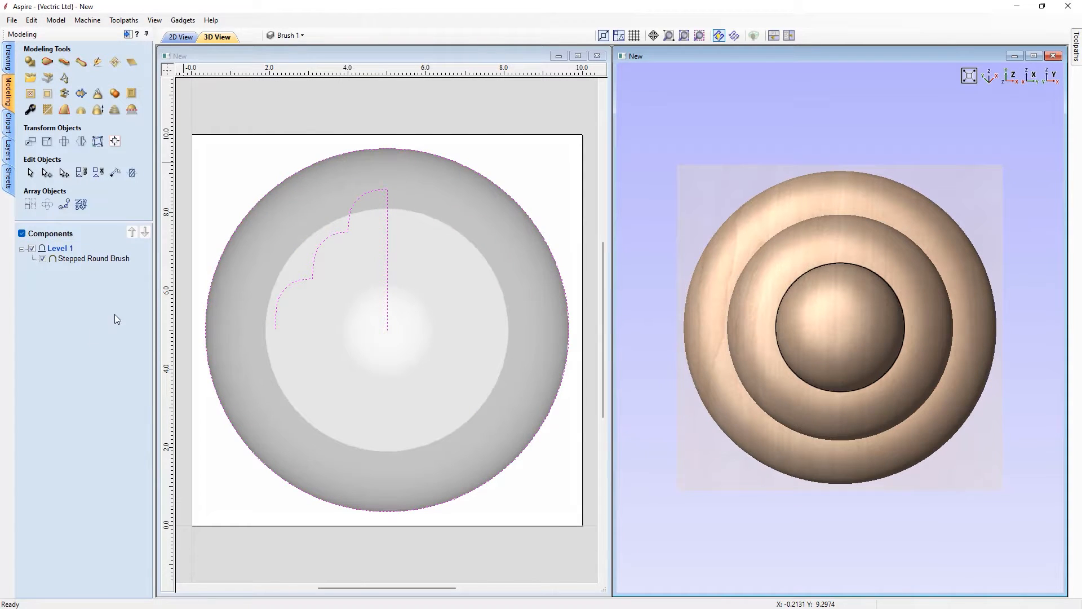
# Duplicate the Stepped Round Brush component and rename the copy Stepped Round Brush-0.5
pyautogui.click(86, 260)
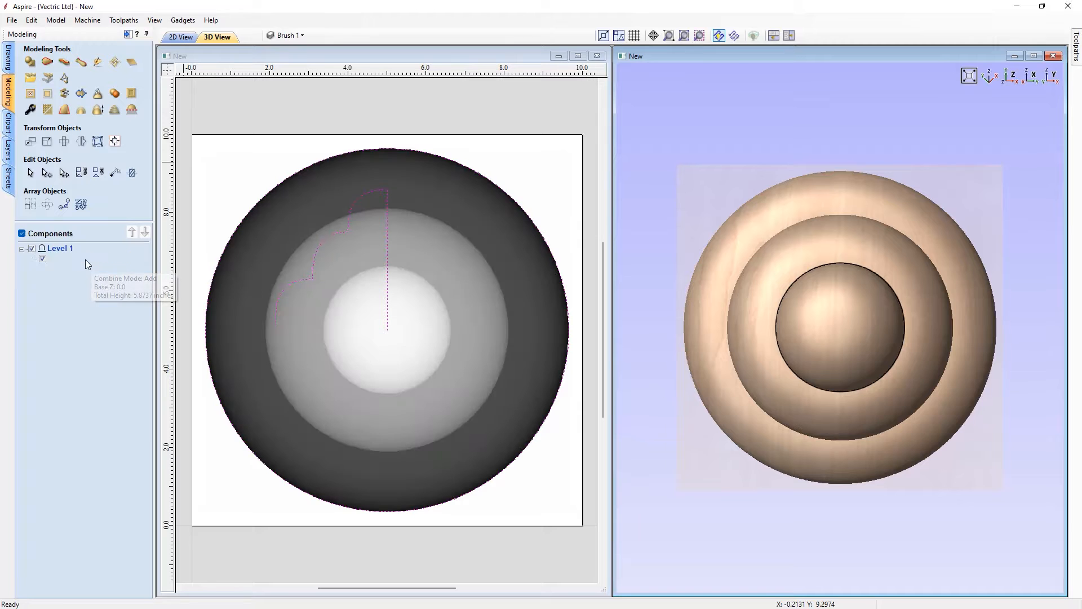
pyautogui.rightClick(87, 261)
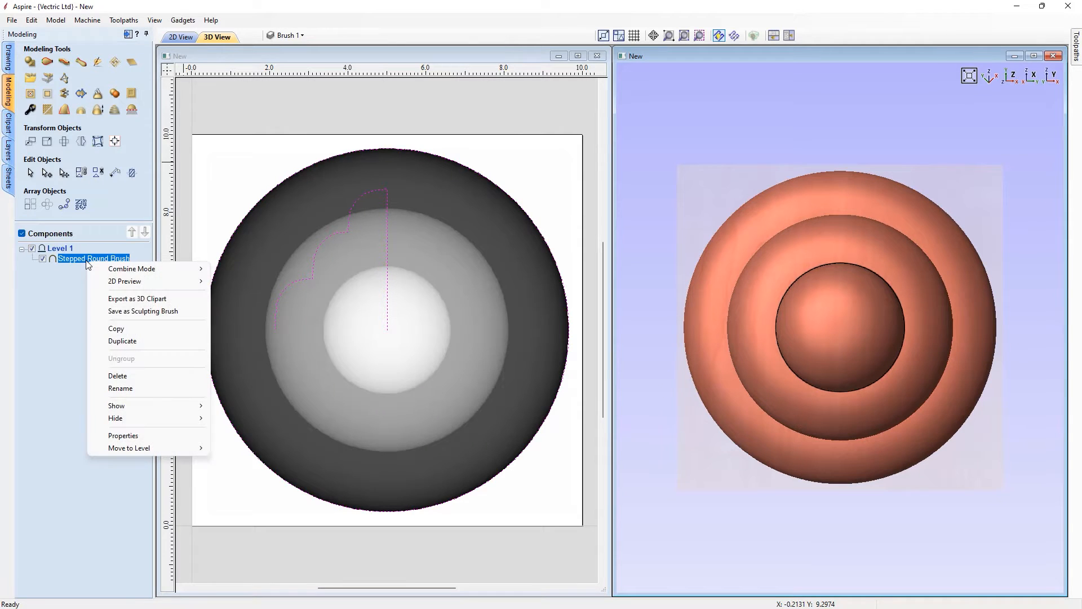
pyautogui.click(136, 341)
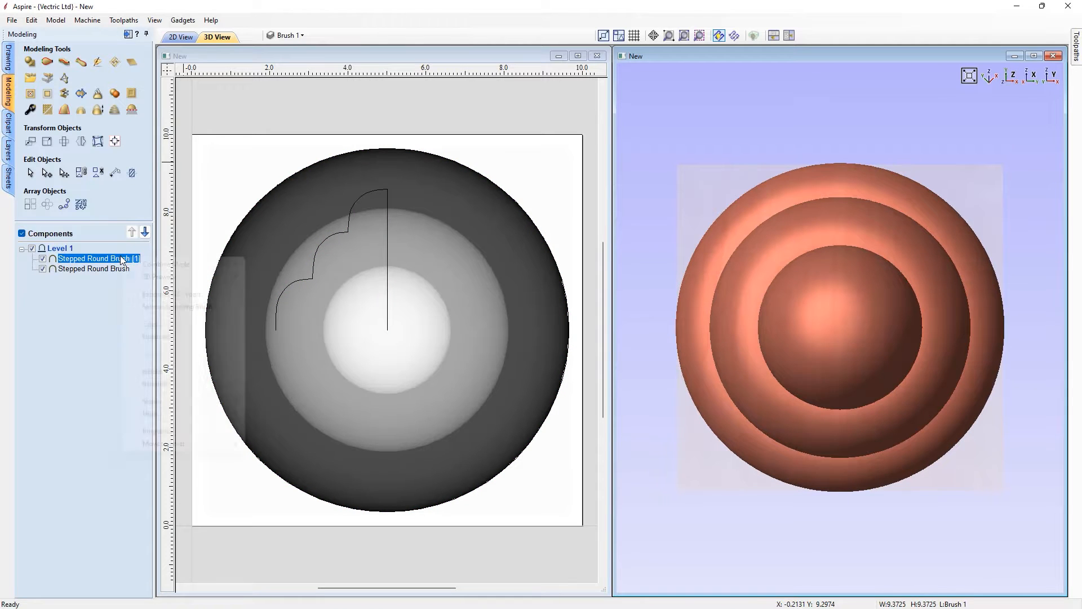
pyautogui.rightClick(119, 260)
pyautogui.click(153, 385)
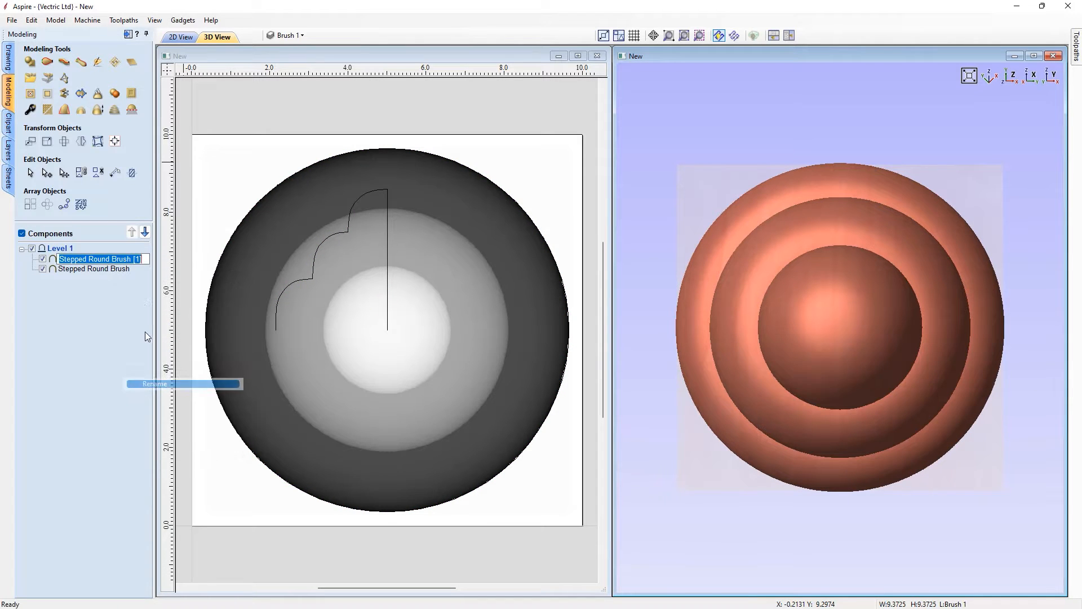
pyautogui.doubleClick(144, 259)
pyautogui.press('BackSpace')
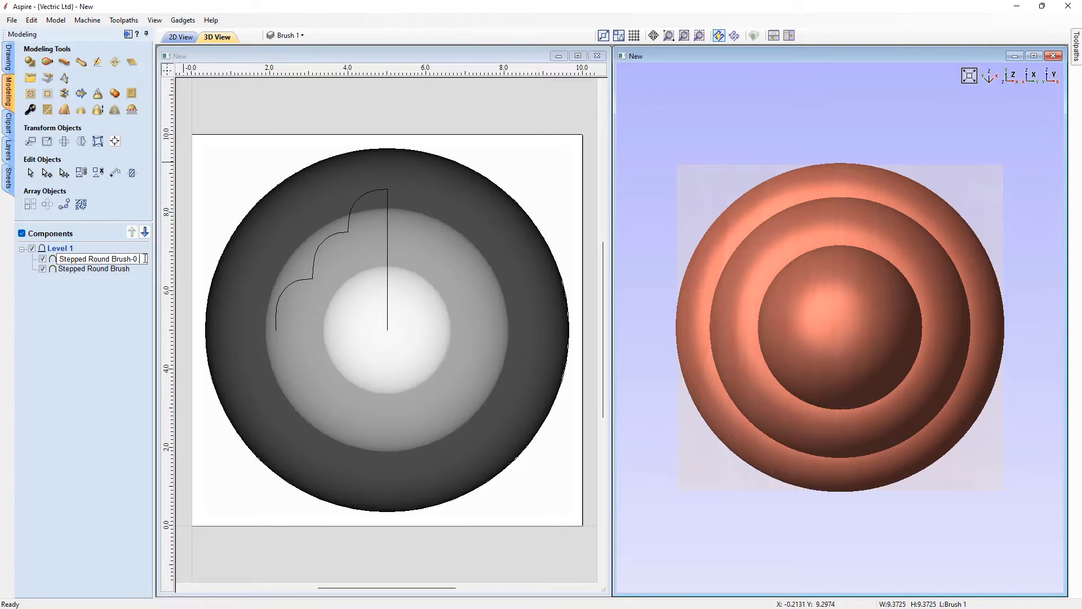
pyautogui.click(122, 309)
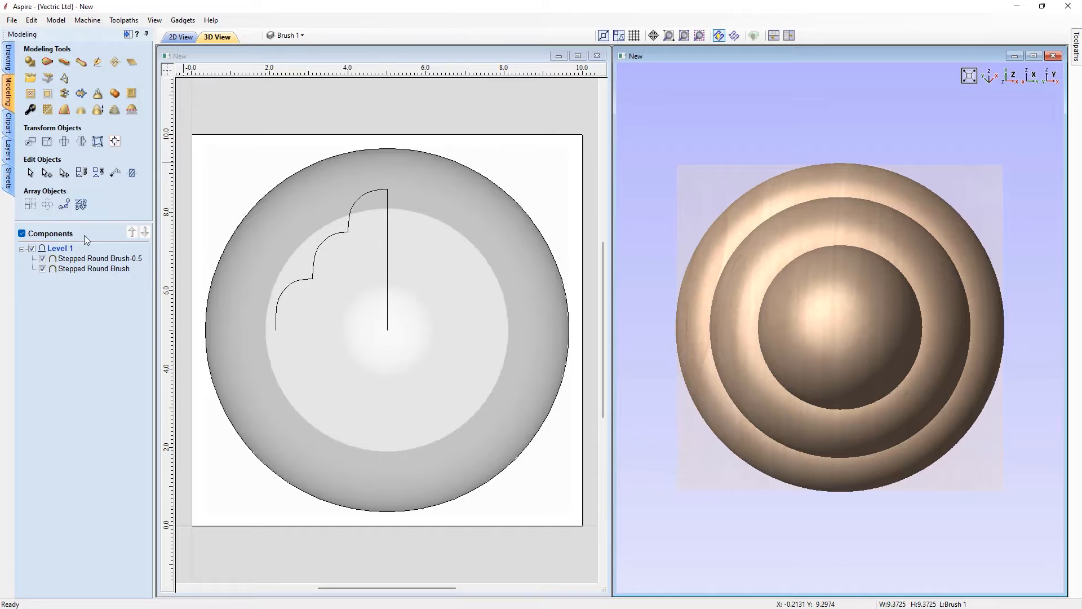
# Hide the original Stepped Round Brush component and set the shape height of Stepped Round Brush-0.5 to 0.5 inches
pyautogui.click(42, 269)
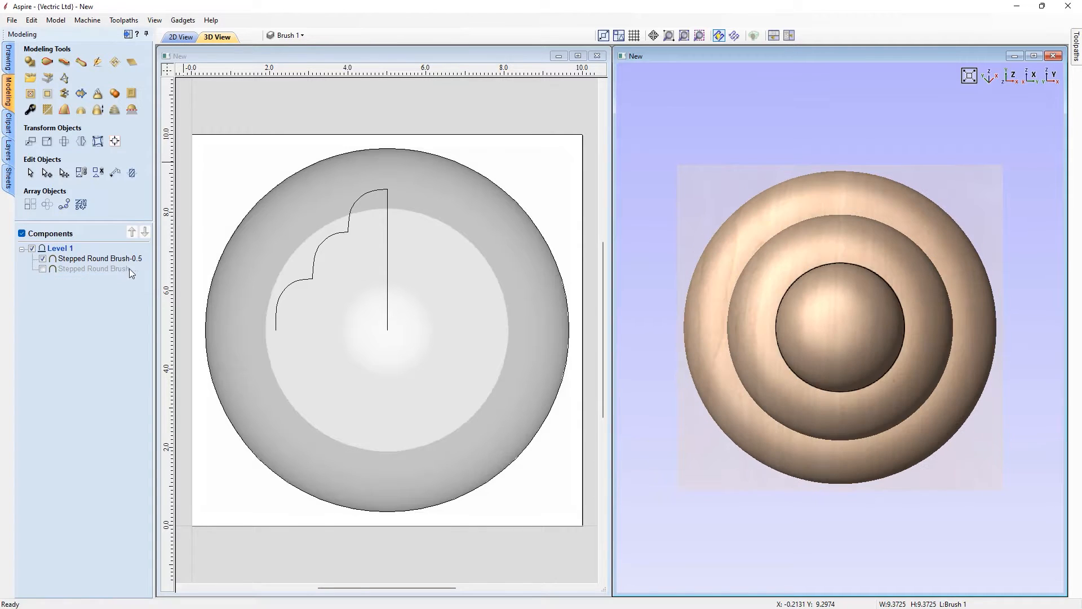
pyautogui.click(71, 258)
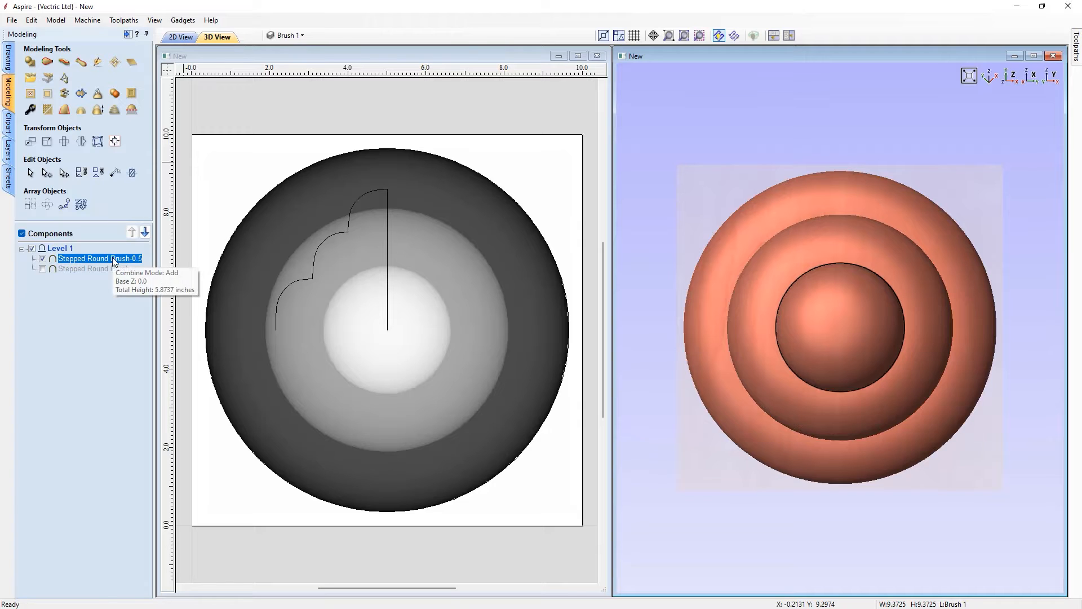
pyautogui.click(31, 110)
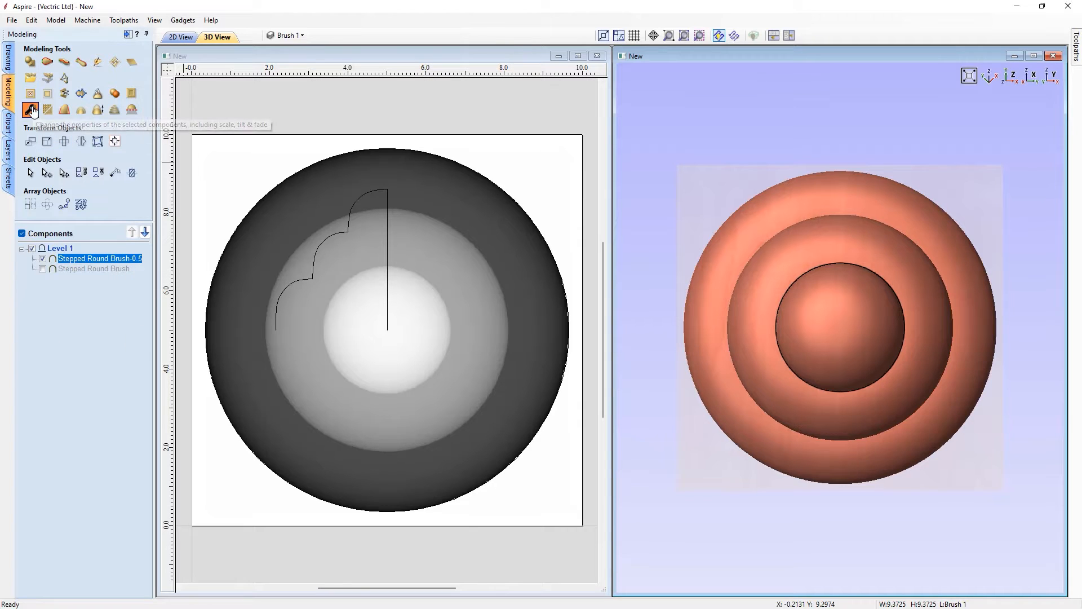
pyautogui.doubleClick(104, 127)
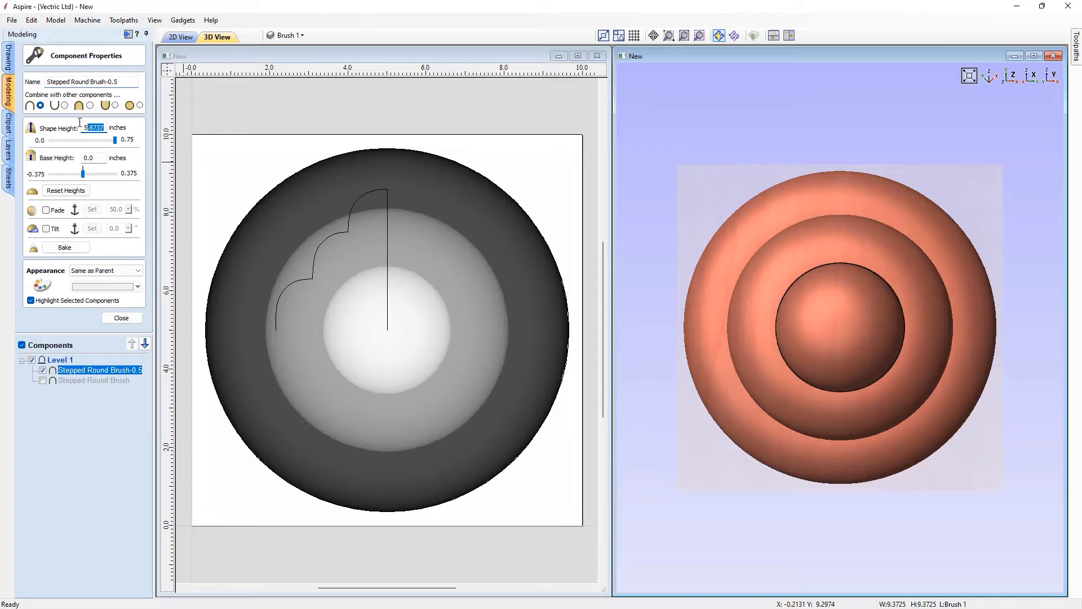
pyautogui.write('0.5')
pyautogui.press('Return')
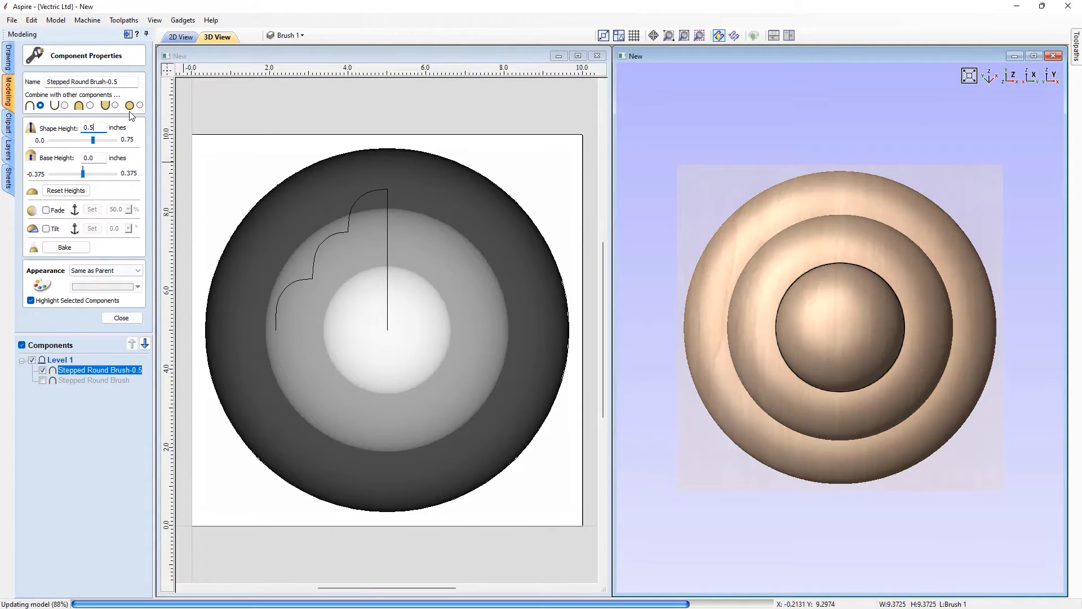
pyautogui.moveTo(881, 483); pyautogui.dragTo(853, 263)
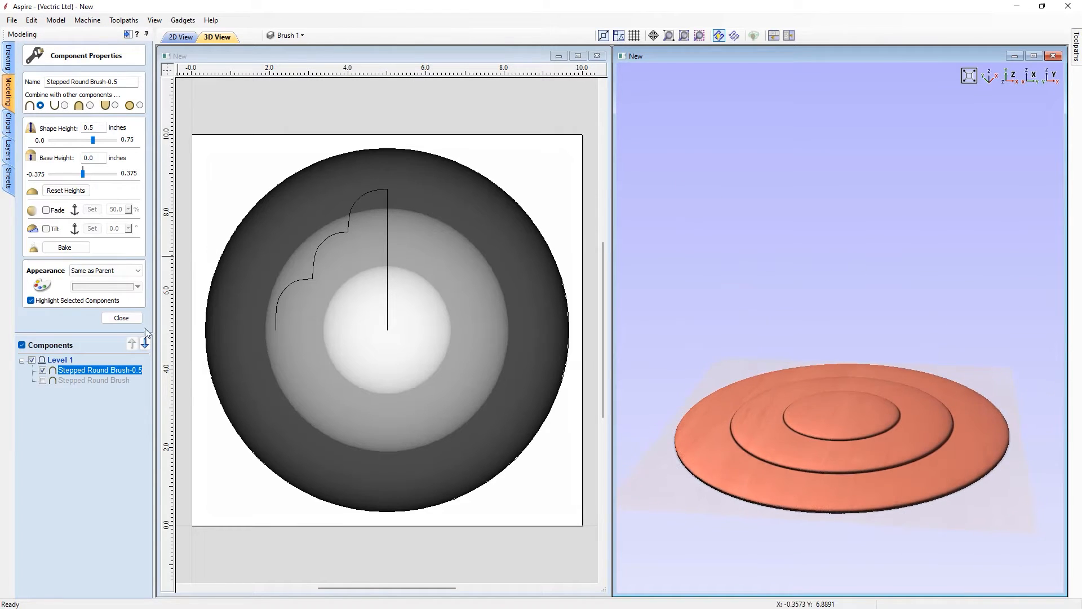
pyautogui.click(131, 320)
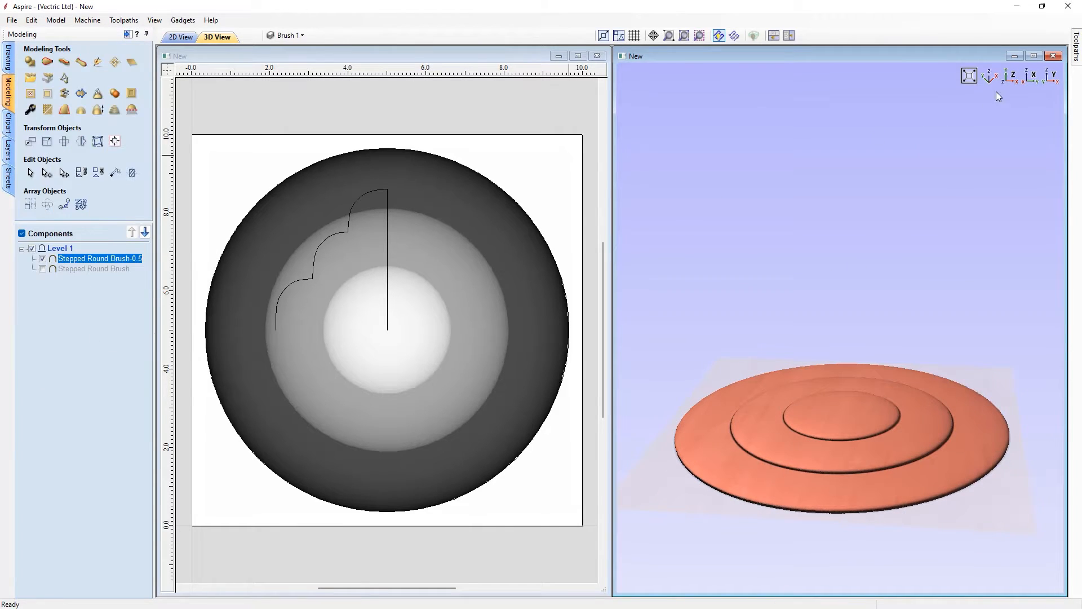
pyautogui.click(1011, 76)
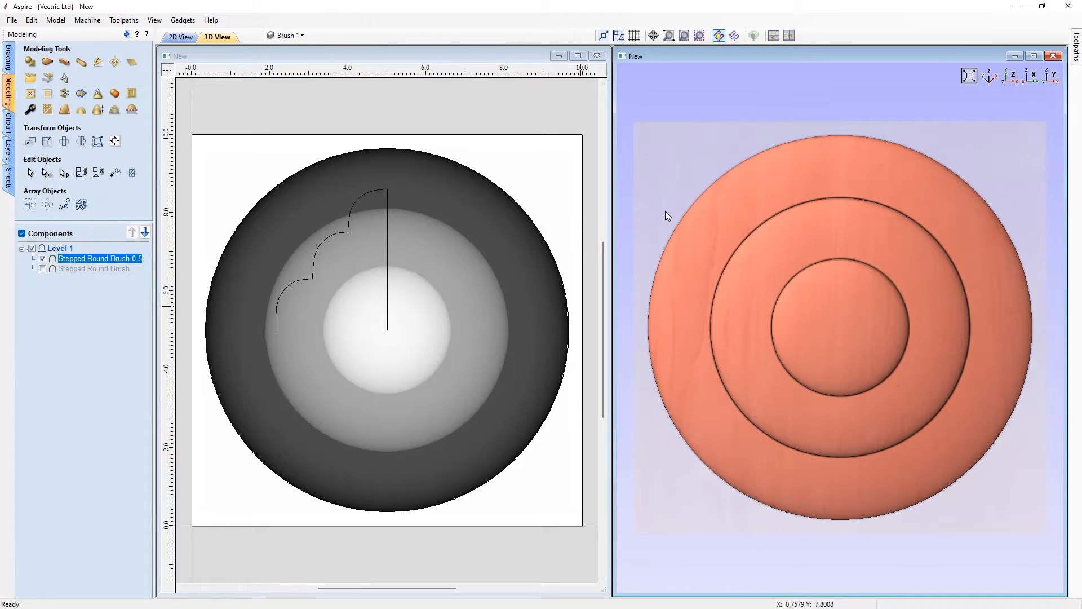
pyautogui.click(666, 209)
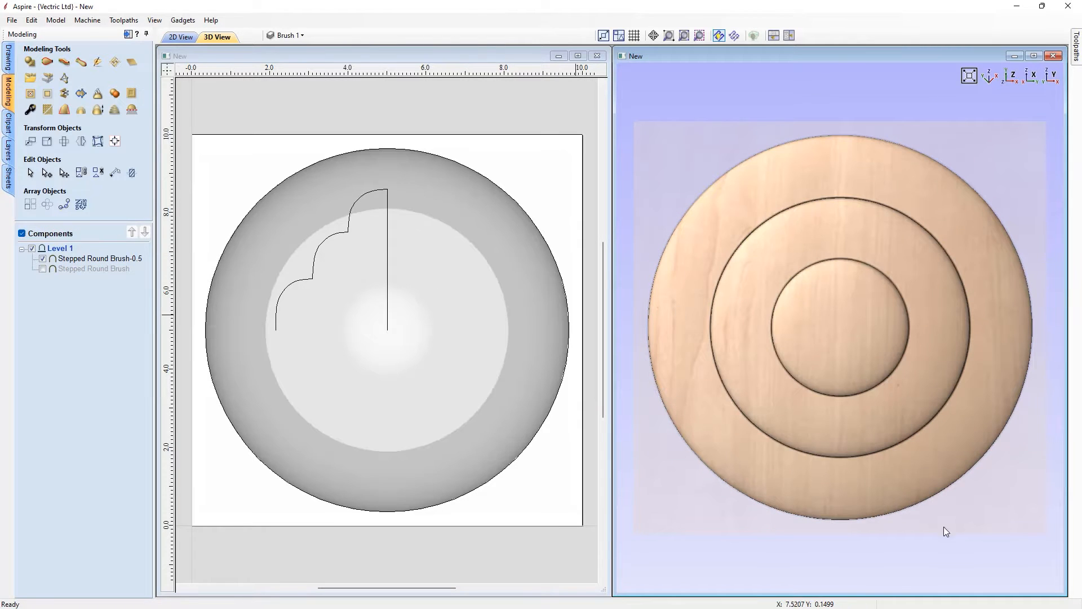
# Hide Stepped Round Brush-0.5 and show the full-height Stepped Round Brush component in the 3D view
pyautogui.moveTo(944, 530)
pyautogui.mouseDown()
pyautogui.moveTo(861, 324)
pyautogui.moveTo(846, 361)
pyautogui.mouseUp()
pyautogui.click(42, 258)
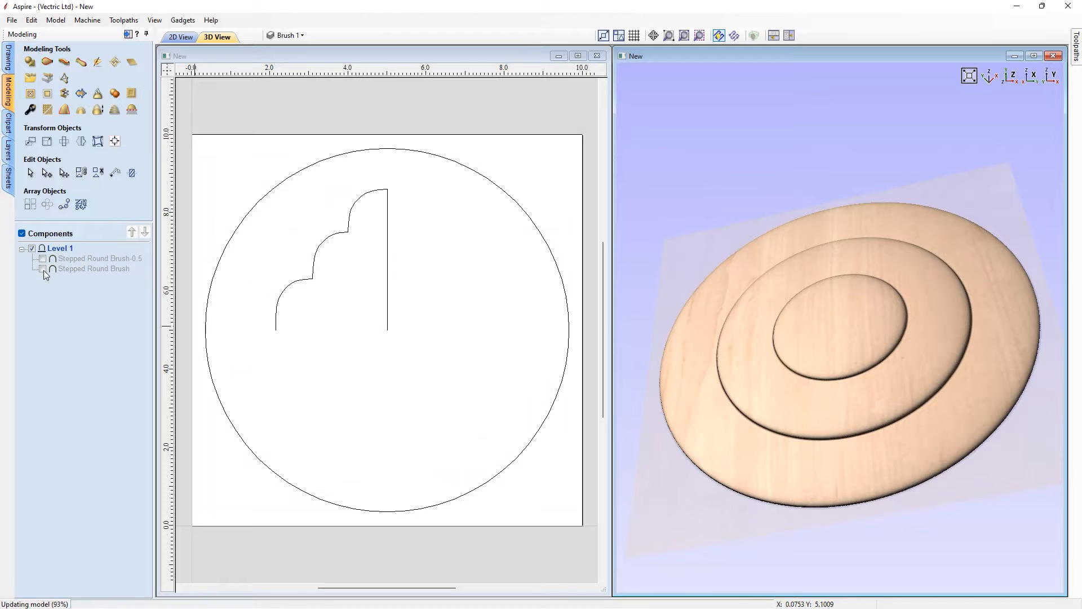
pyautogui.click(43, 269)
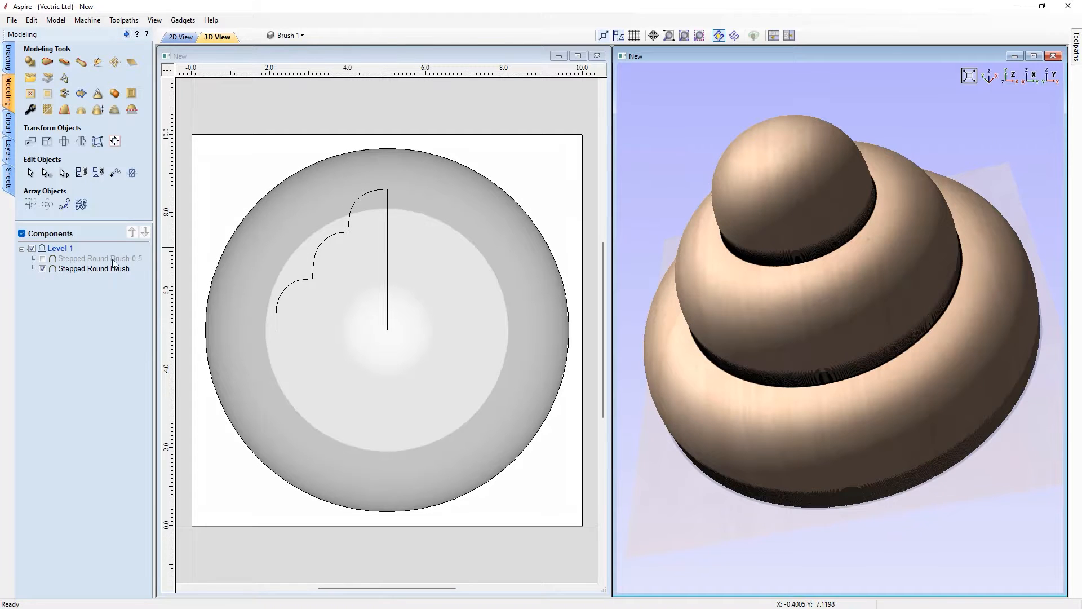
pyautogui.moveTo(109, 270)
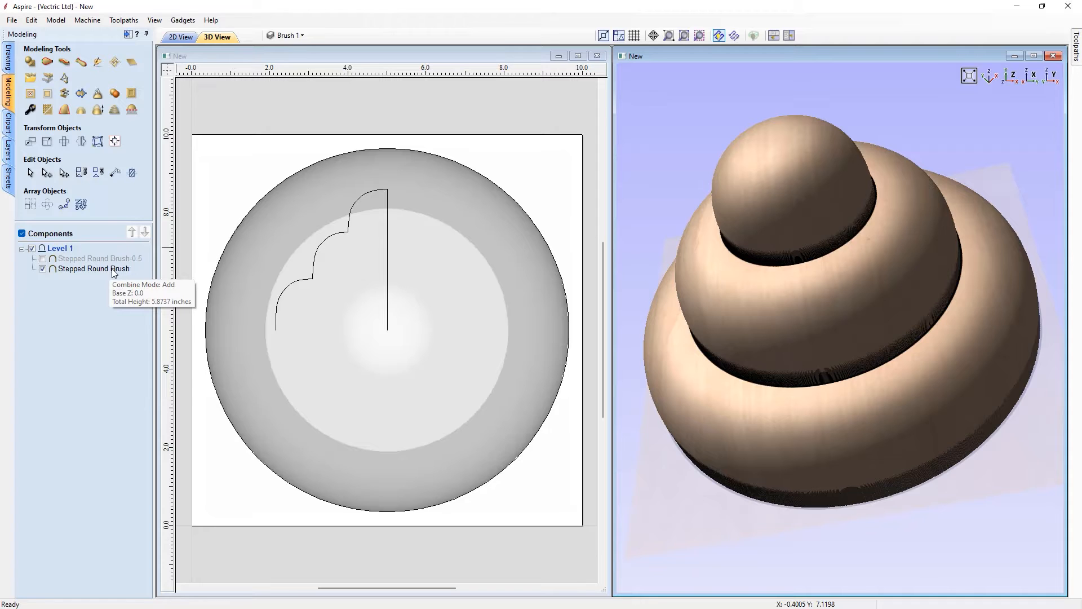
pyautogui.moveTo(769, 364); pyautogui.dragTo(744, 306)
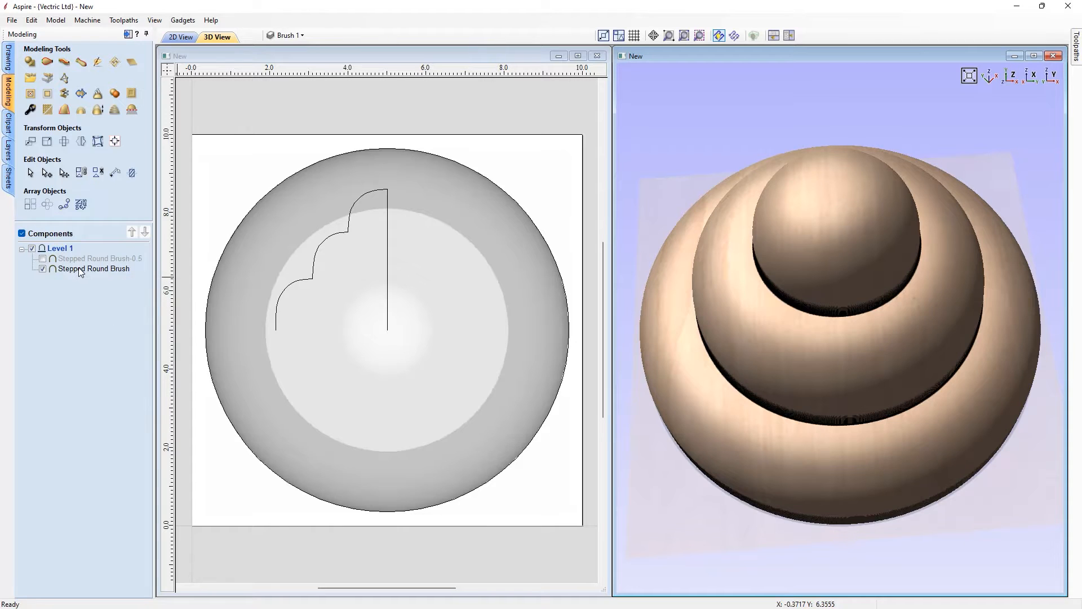
# Save the full-height component as a sculpting brush named Stepped Round Brush in the custom-brush-sculpting folder
pyautogui.click(102, 269)
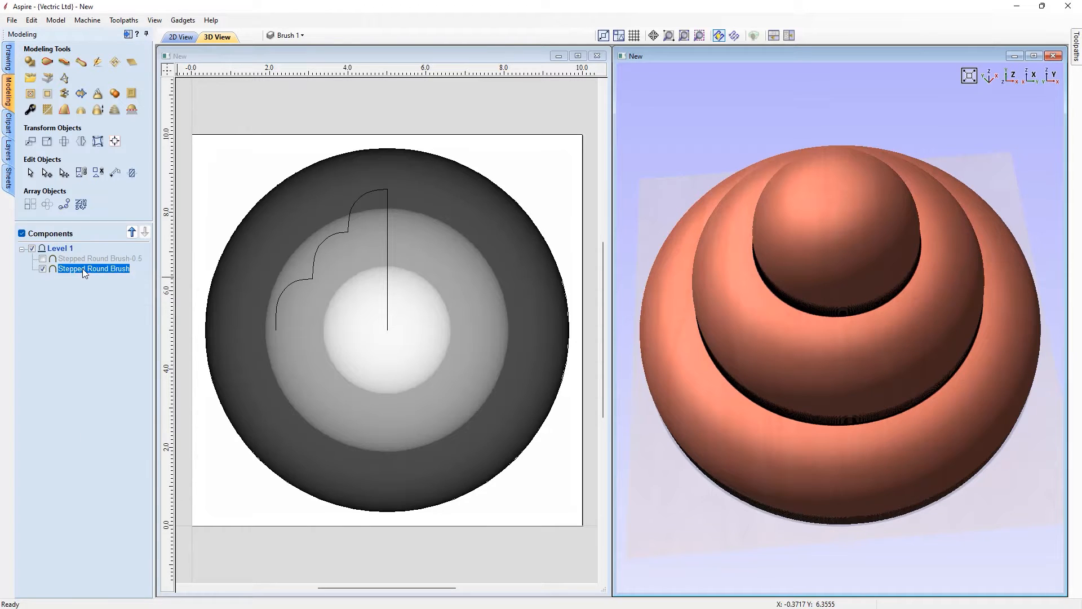
pyautogui.rightClick(82, 268)
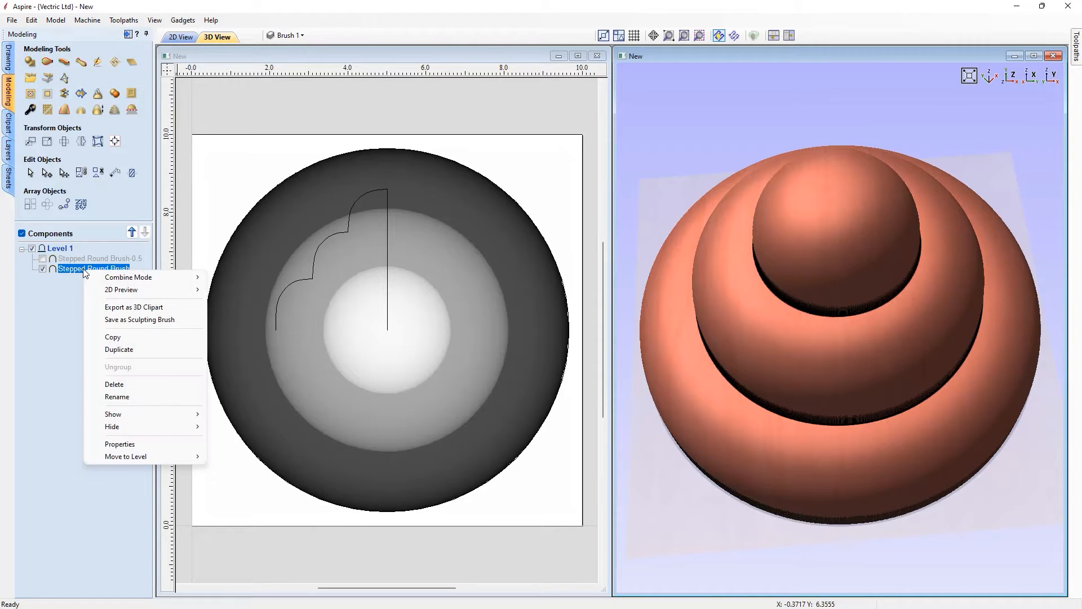
pyautogui.click(171, 321)
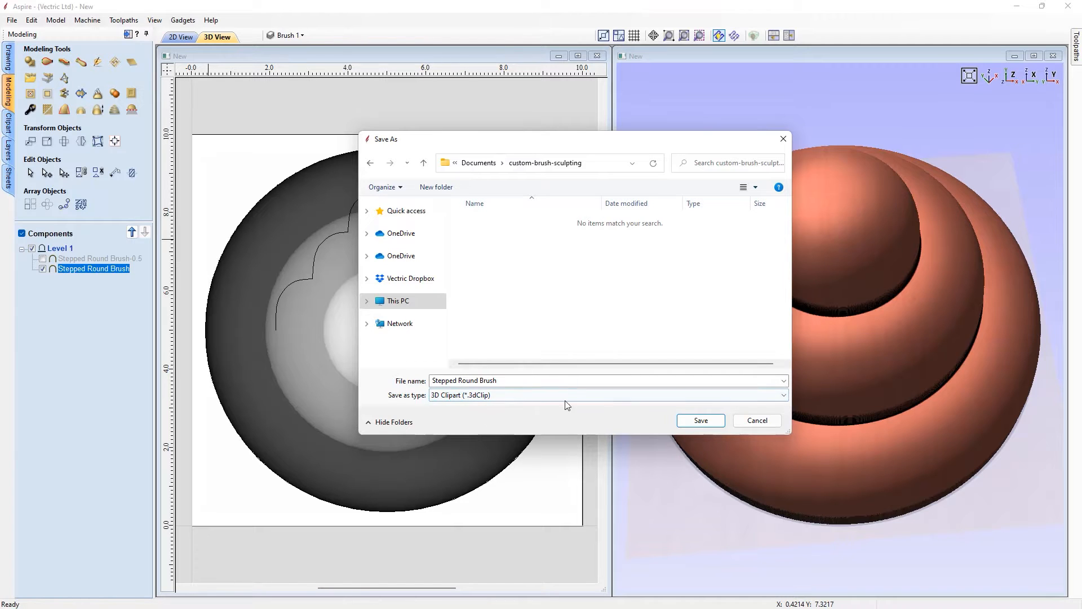
pyautogui.click(705, 420)
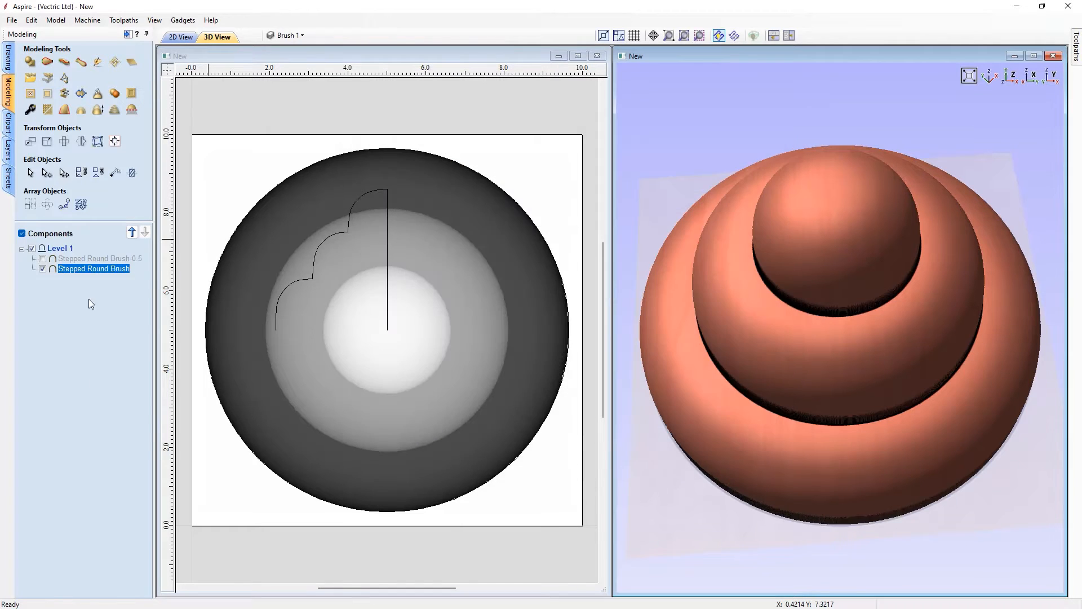
# Show only the Stepped Round Brush-0.5 component and save it as a sculpting brush named Stepped Round Brush-0.5 in custom-brush-sculpting
pyautogui.click(43, 269)
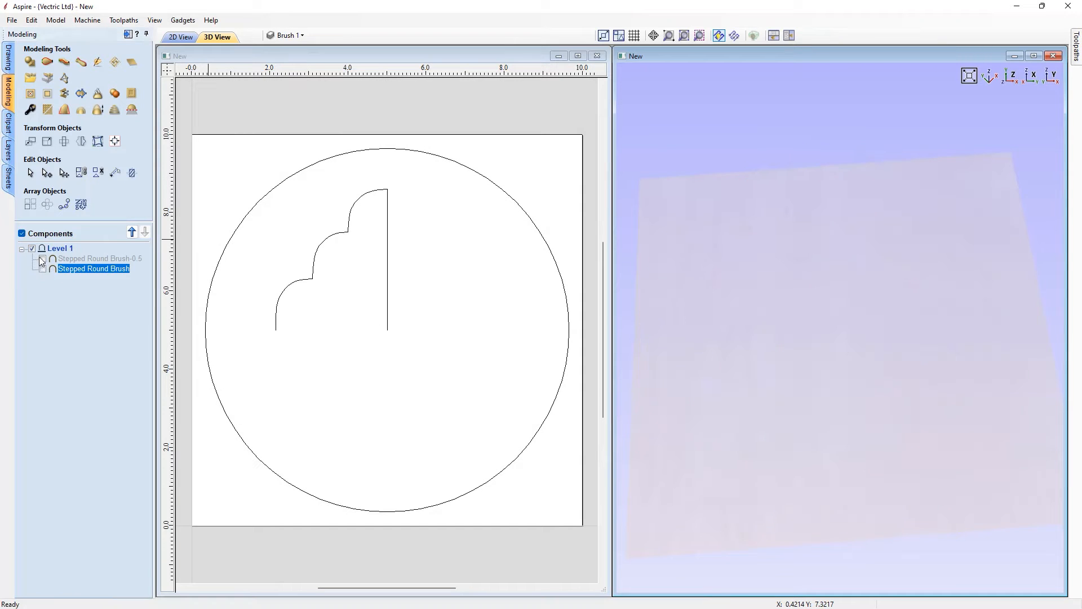
pyautogui.click(43, 258)
pyautogui.click(83, 258)
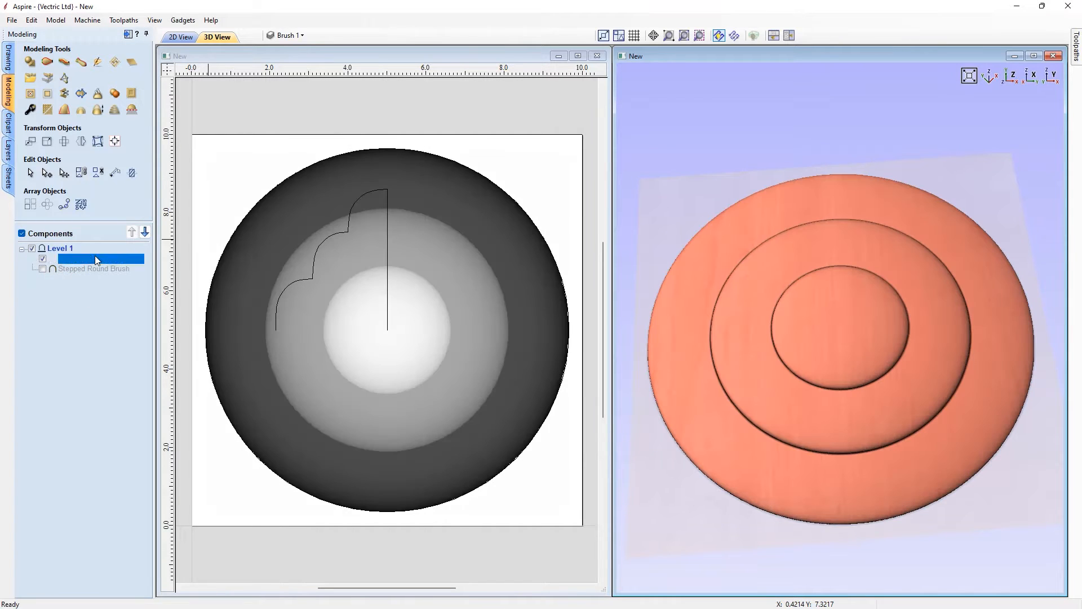
pyautogui.rightClick(95, 260)
pyautogui.click(150, 310)
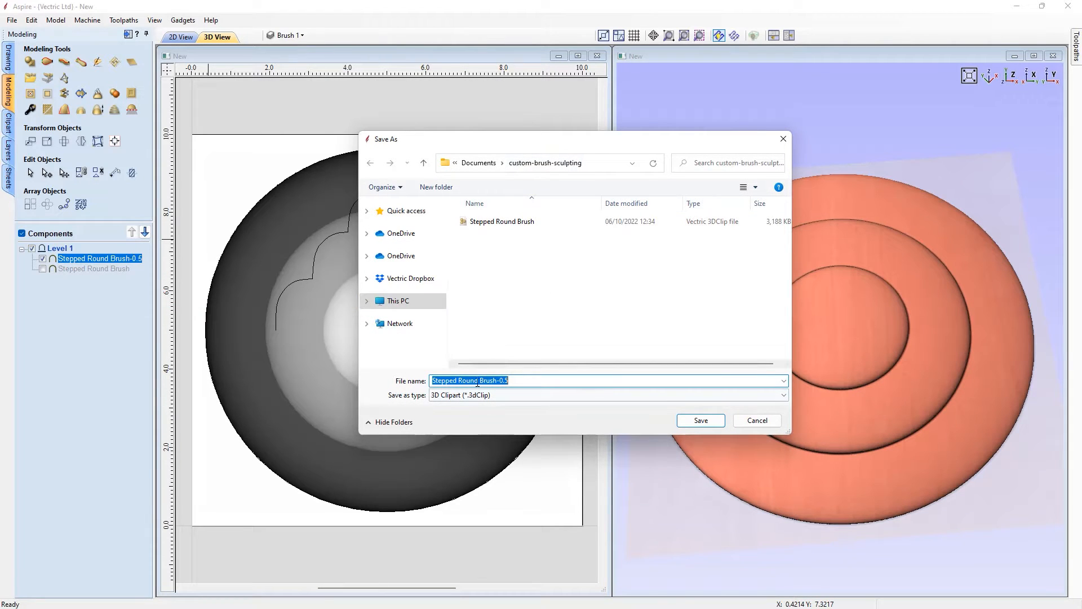
pyautogui.click(703, 419)
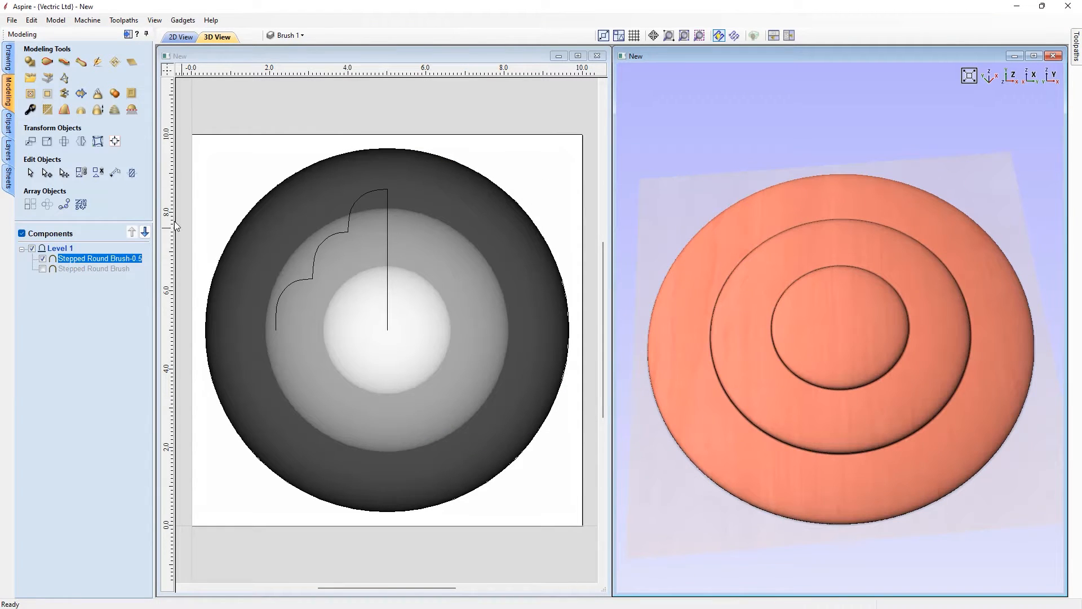
# Hide Stepped Round Brush-0.5 and start sculpting on a new blank component with the Add combine mode in a maximized 3D view
pyautogui.click(42, 260)
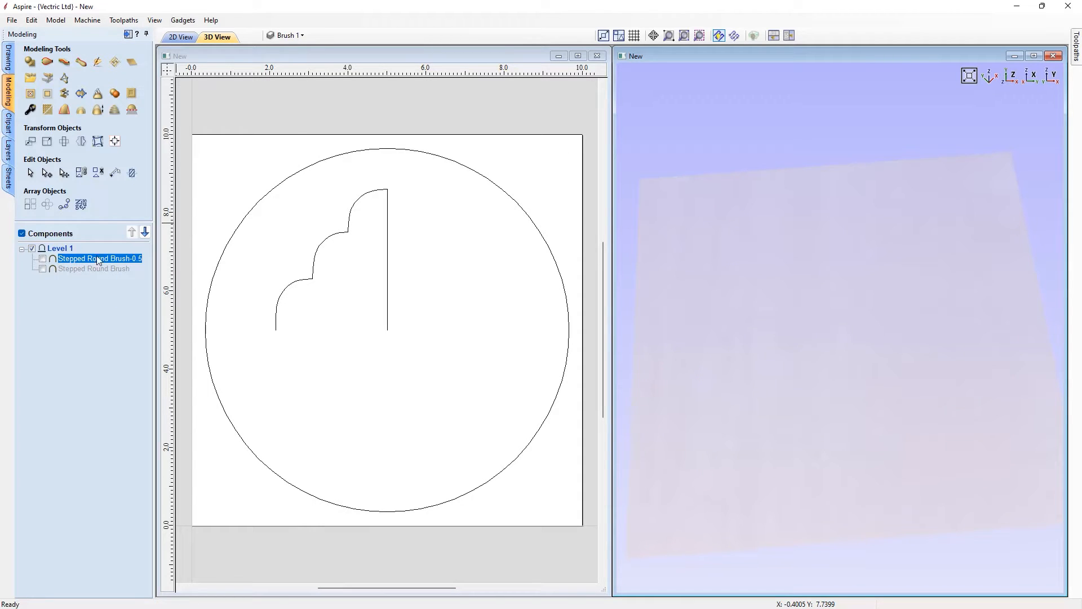
pyautogui.click(1014, 77)
pyautogui.click(1034, 56)
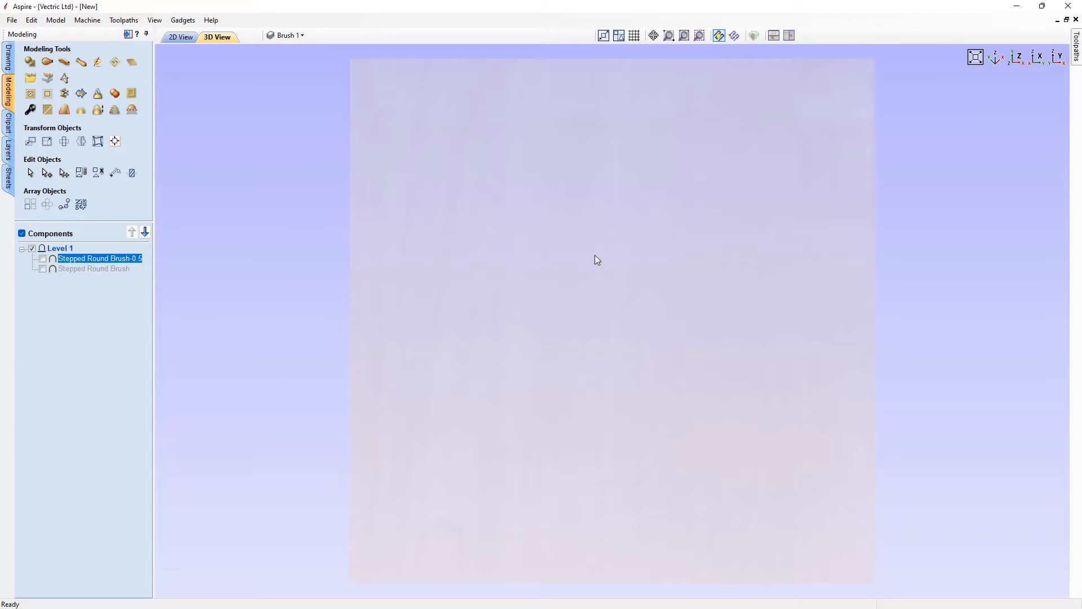
pyautogui.click(97, 61)
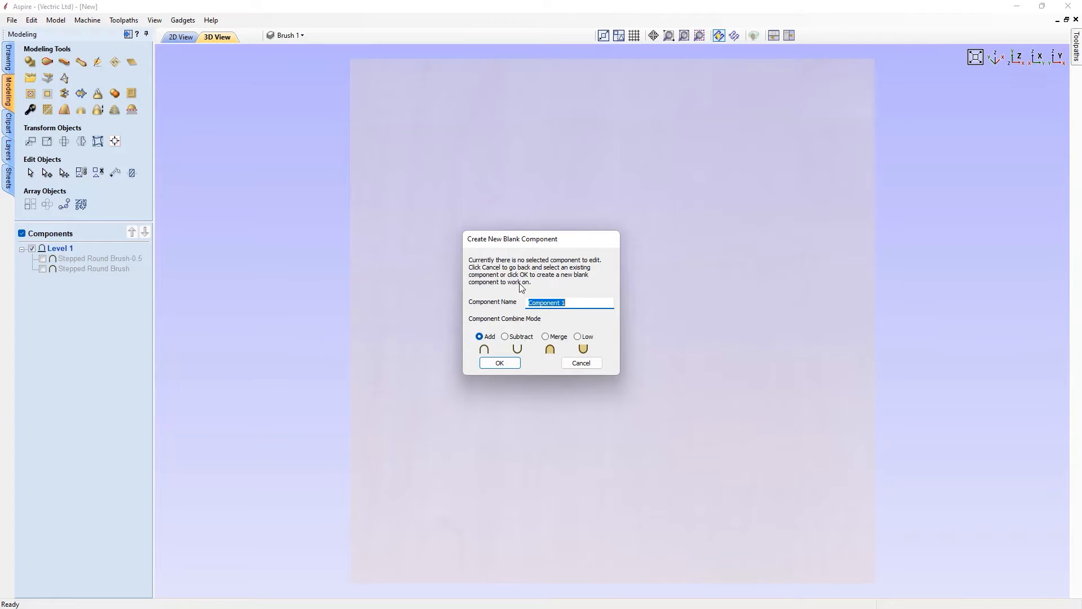
pyautogui.click(499, 362)
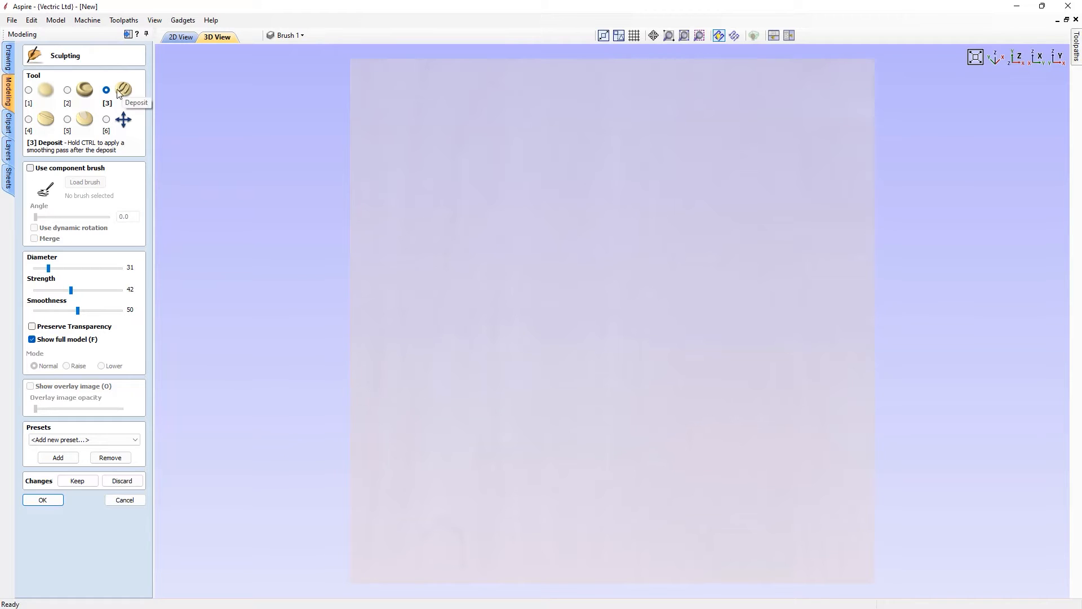
# Enable a component brush for the Deposit tool and load the Stepped Round Brush file
pyautogui.click(31, 169)
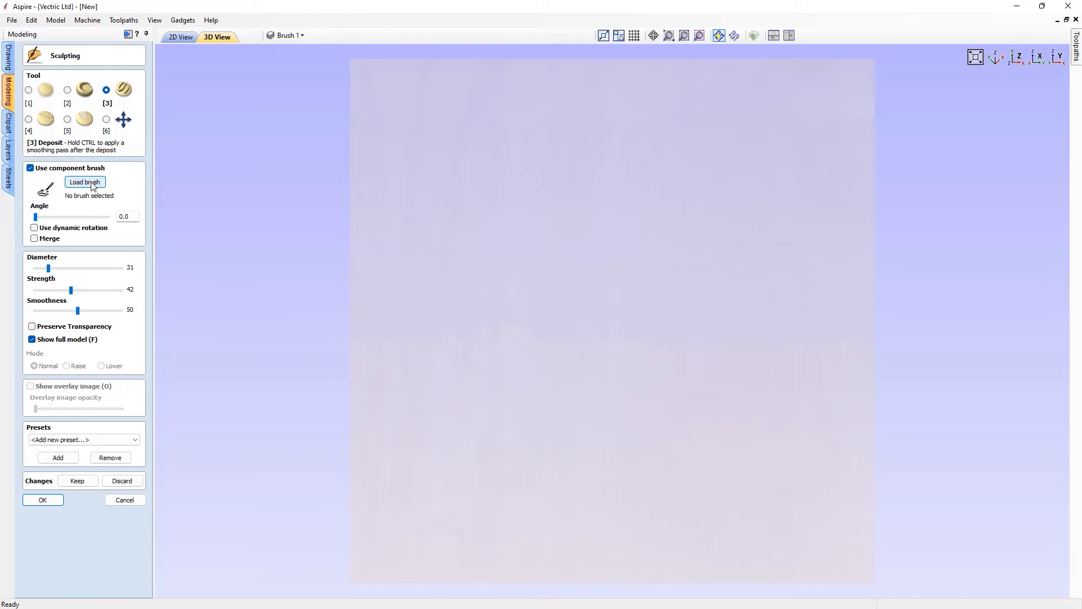
pyautogui.click(95, 181)
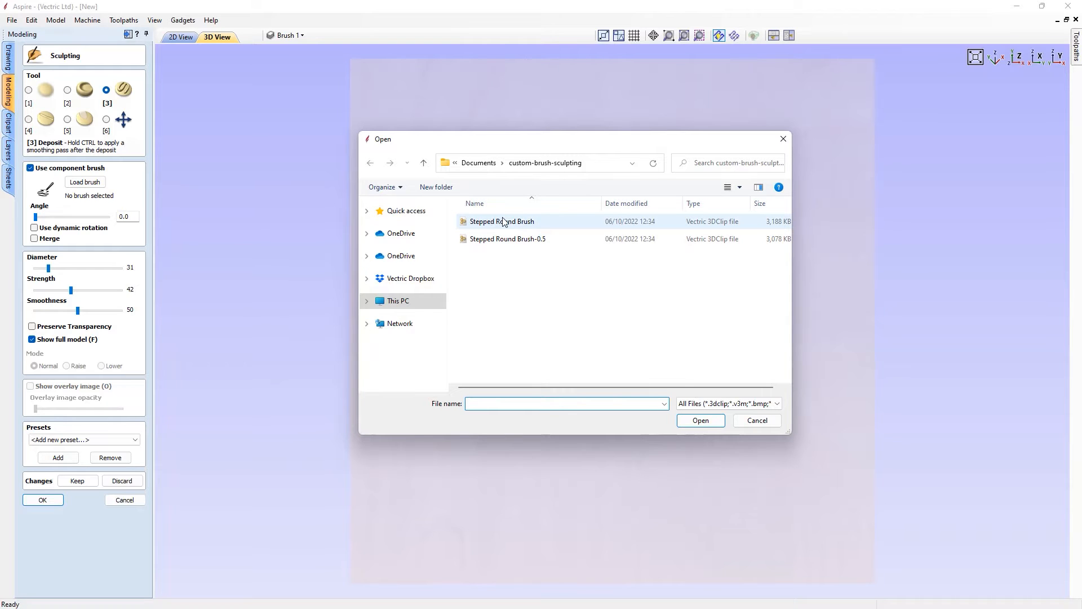
pyautogui.click(520, 223)
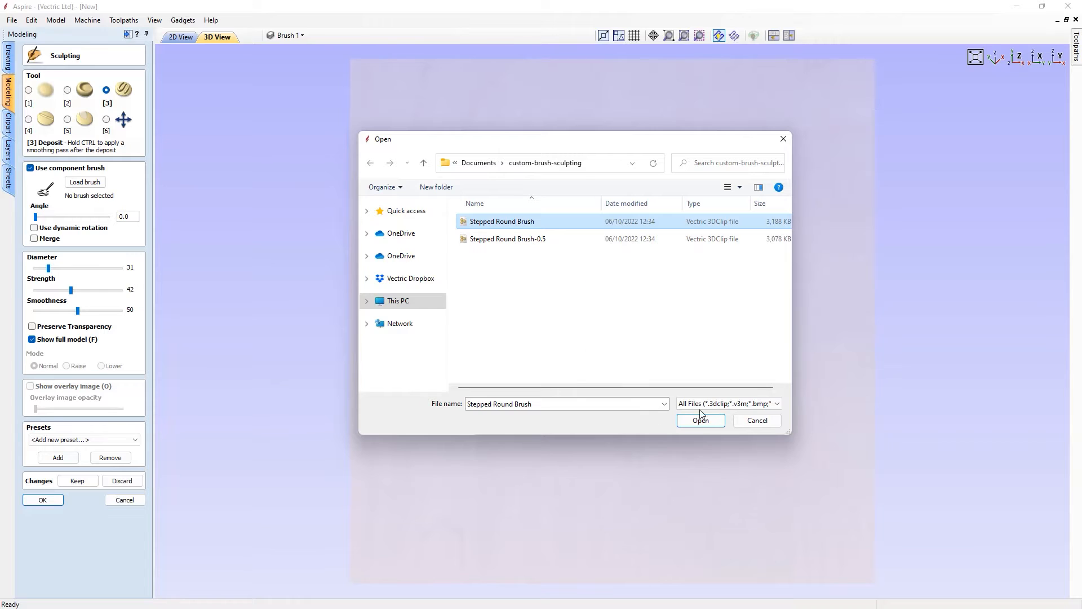
pyautogui.click(717, 421)
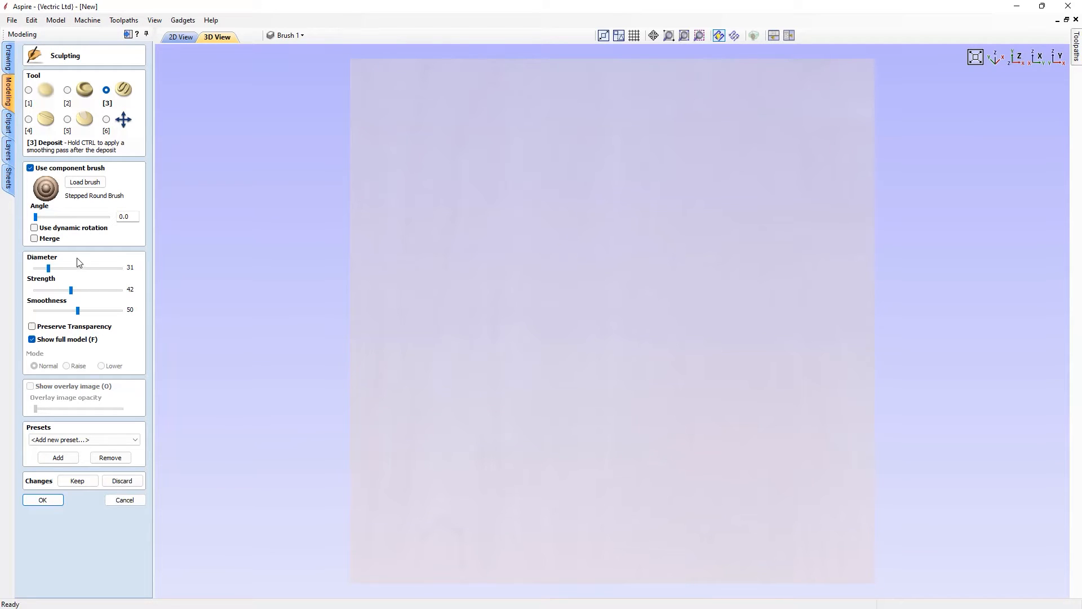
# Set the deposit brush to diameter 301, strength 29 and smoothness 1
pyautogui.click(84, 184)
pyautogui.moveTo(49, 268); pyautogui.dragTo(132, 271)
pyautogui.moveTo(71, 290); pyautogui.dragTo(32, 321)
# Deposit five separate brush stamps in the upper part of the board and one long continuous stroke beneath them
pyautogui.click(453, 174)
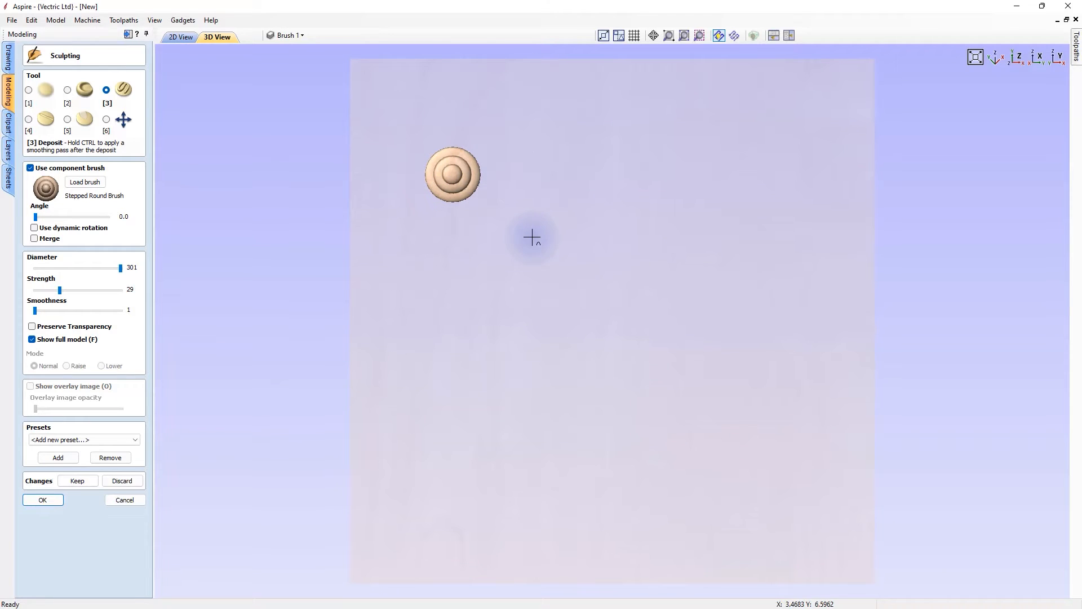
pyautogui.click(516, 136)
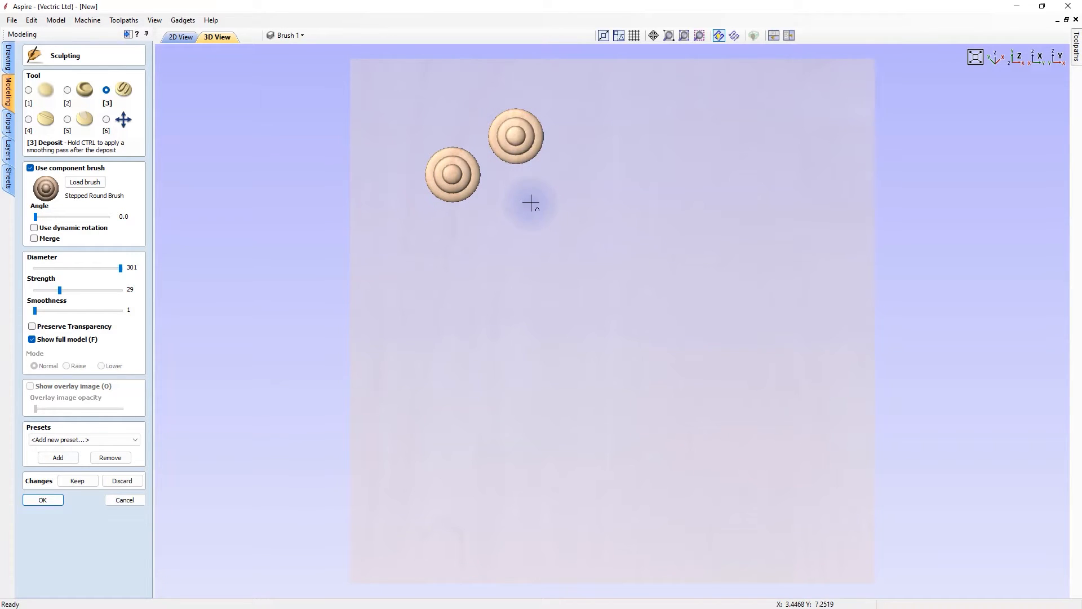
pyautogui.click(531, 204)
pyautogui.click(597, 161)
pyautogui.click(616, 219)
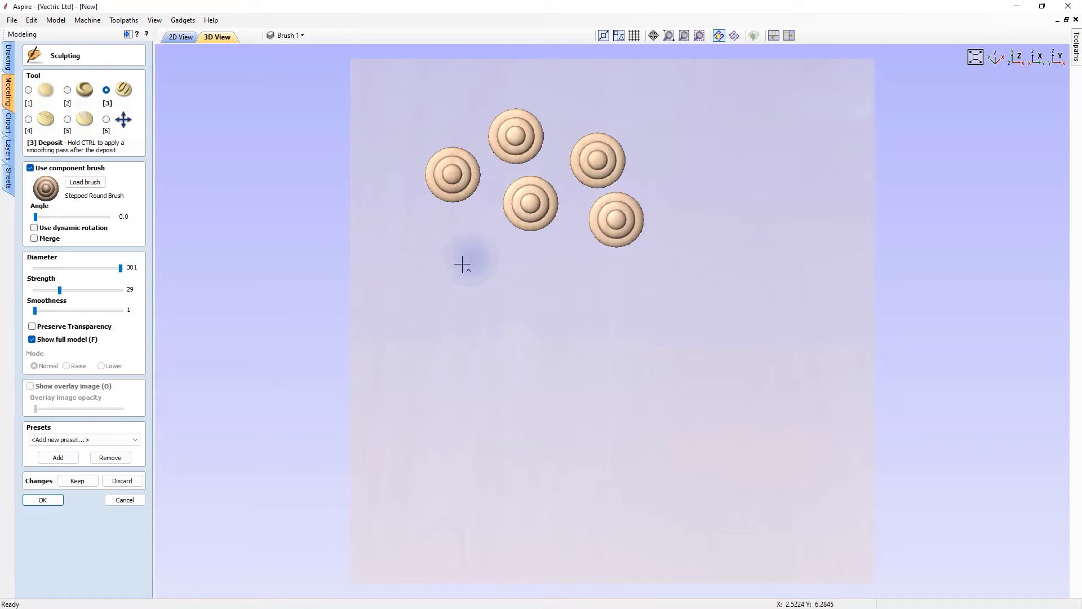
pyautogui.click(466, 288)
pyautogui.moveTo(482, 290)
pyautogui.mouseDown()
pyautogui.moveTo(705, 273)
pyautogui.moveTo(806, 237)
pyautogui.mouseUp()
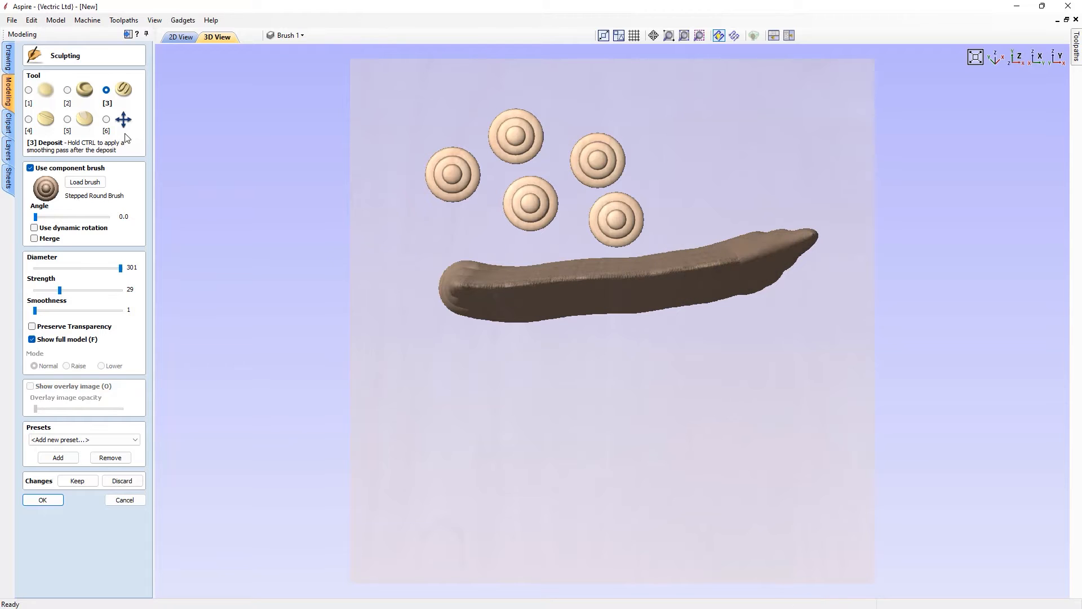
# Deposit another stamp beside the upper group and build up repeated stamps on one spot below the stroke's start
pyautogui.click(107, 125)
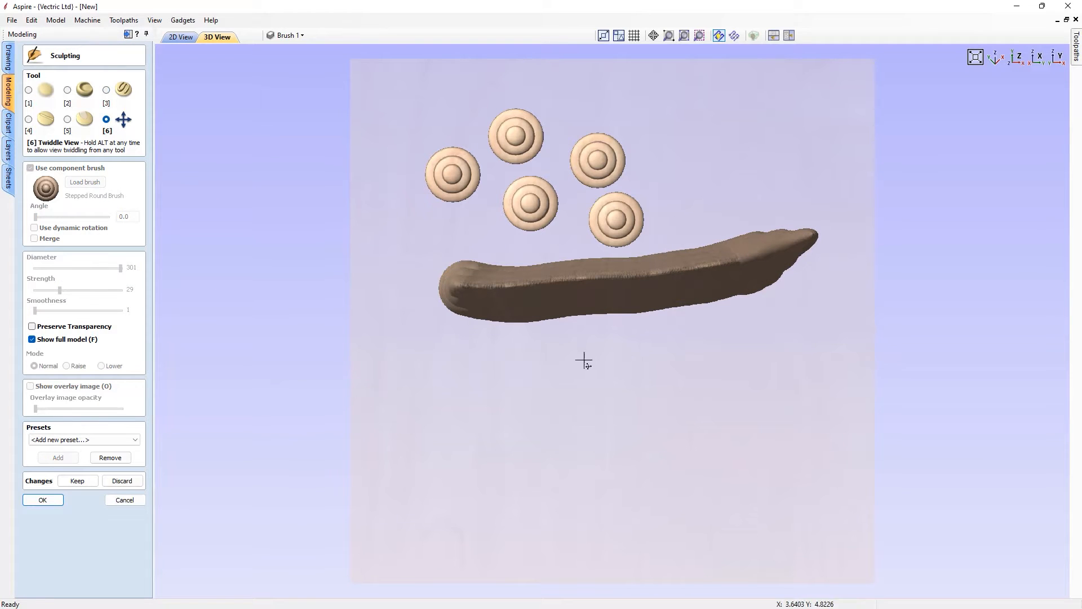
pyautogui.moveTo(751, 452)
pyautogui.mouseDown()
pyautogui.moveTo(683, 425)
pyautogui.moveTo(564, 342)
pyautogui.moveTo(584, 364)
pyautogui.moveTo(686, 357)
pyautogui.moveTo(880, 321)
pyautogui.moveTo(1017, 261)
pyautogui.moveTo(990, 285)
pyautogui.moveTo(815, 347)
pyautogui.moveTo(732, 391)
pyautogui.moveTo(727, 425)
pyautogui.moveTo(763, 451)
pyautogui.moveTo(746, 446)
pyautogui.mouseUp()
pyautogui.moveTo(533, 437); pyautogui.dragTo(415, 343)
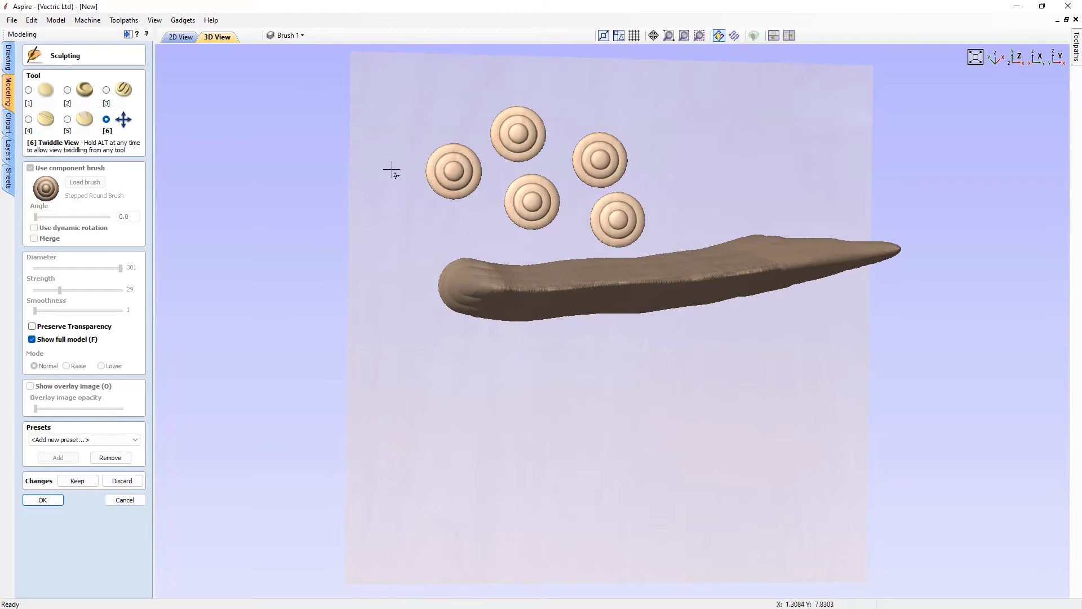
pyautogui.click(106, 89)
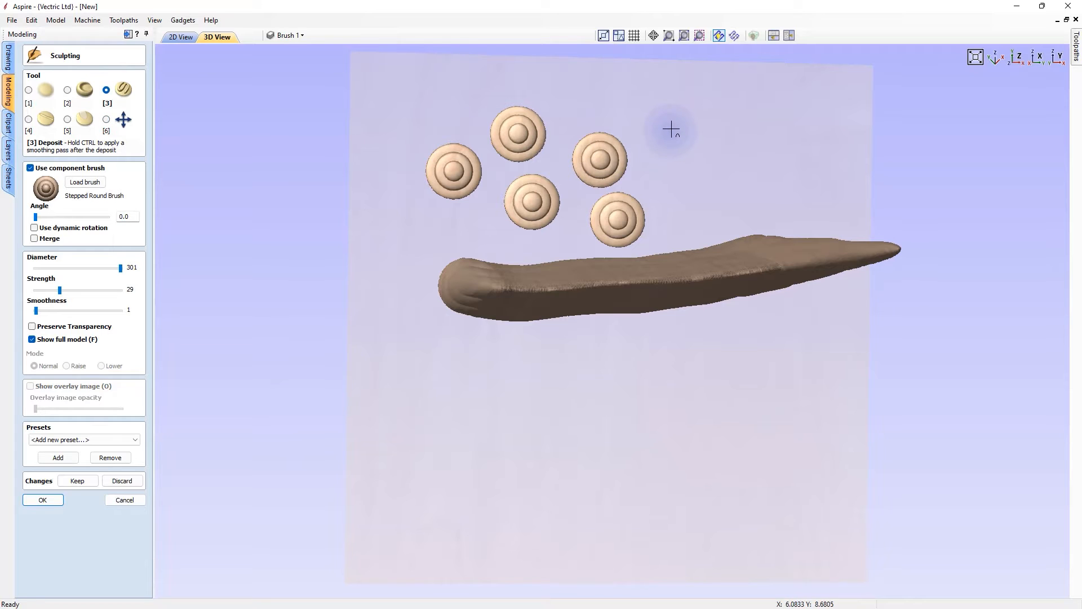
pyautogui.click(669, 127)
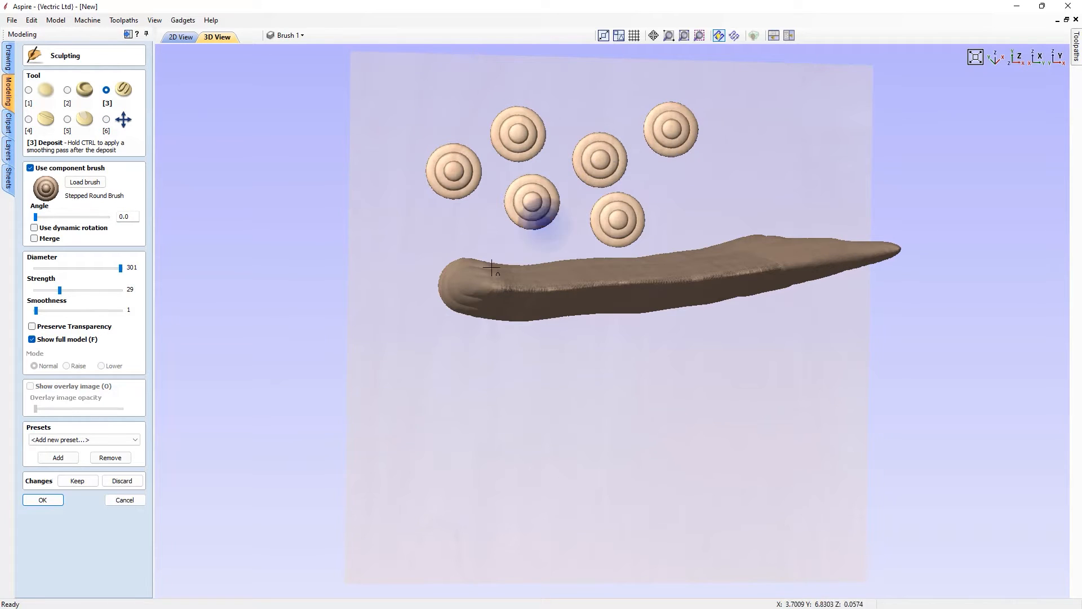
pyautogui.click(400, 357)
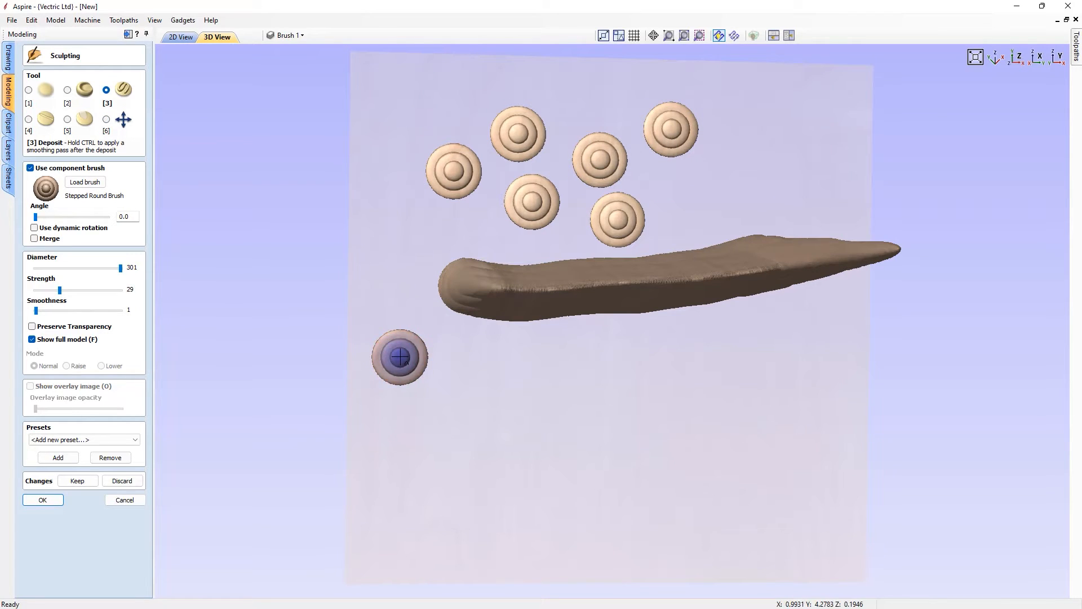
pyautogui.click(400, 357)
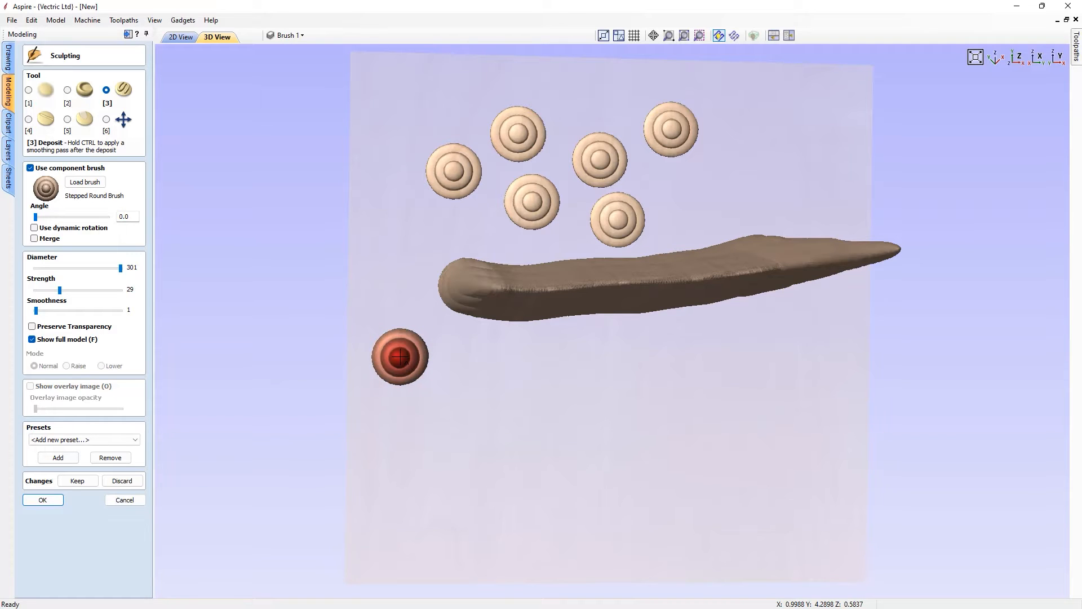
# Return to the Deposit tool and turn on Merge for the Stepped Round Brush
pyautogui.click(108, 121)
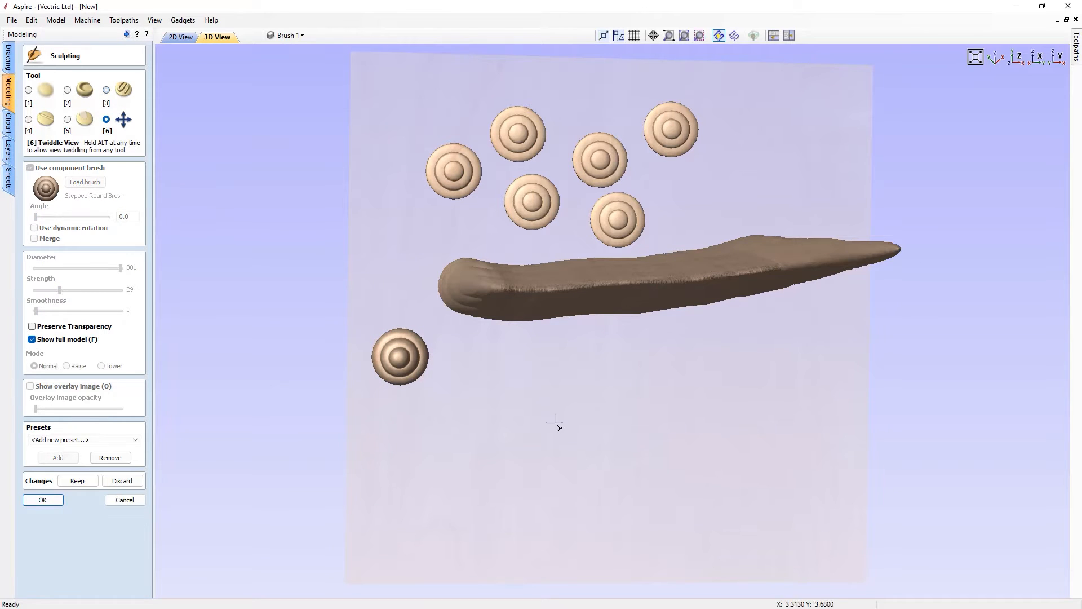
pyautogui.moveTo(553, 423); pyautogui.dragTo(414, 354)
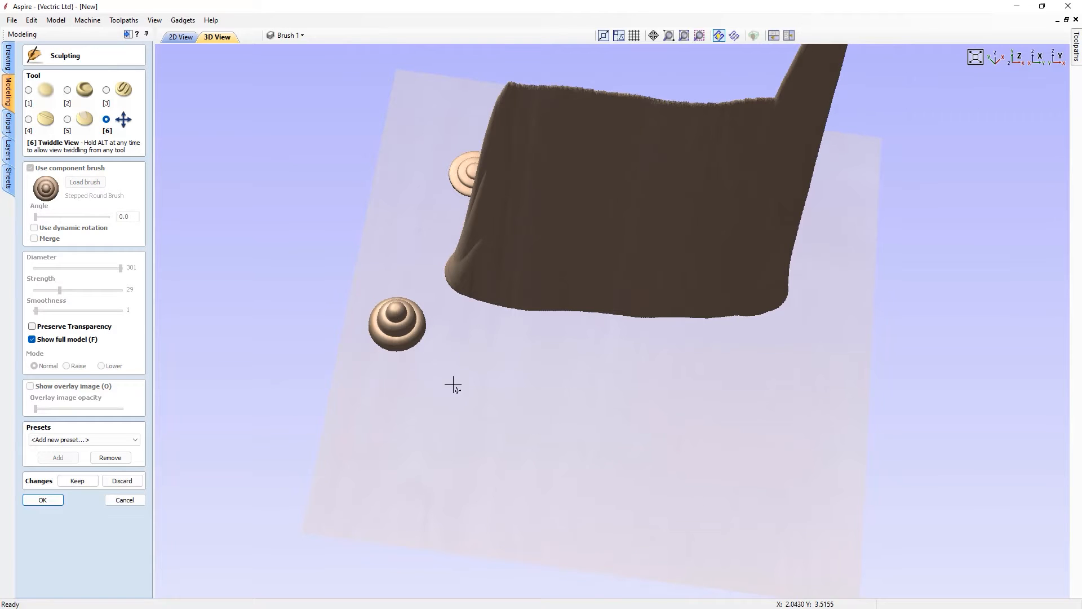
pyautogui.moveTo(560, 364); pyautogui.dragTo(596, 452)
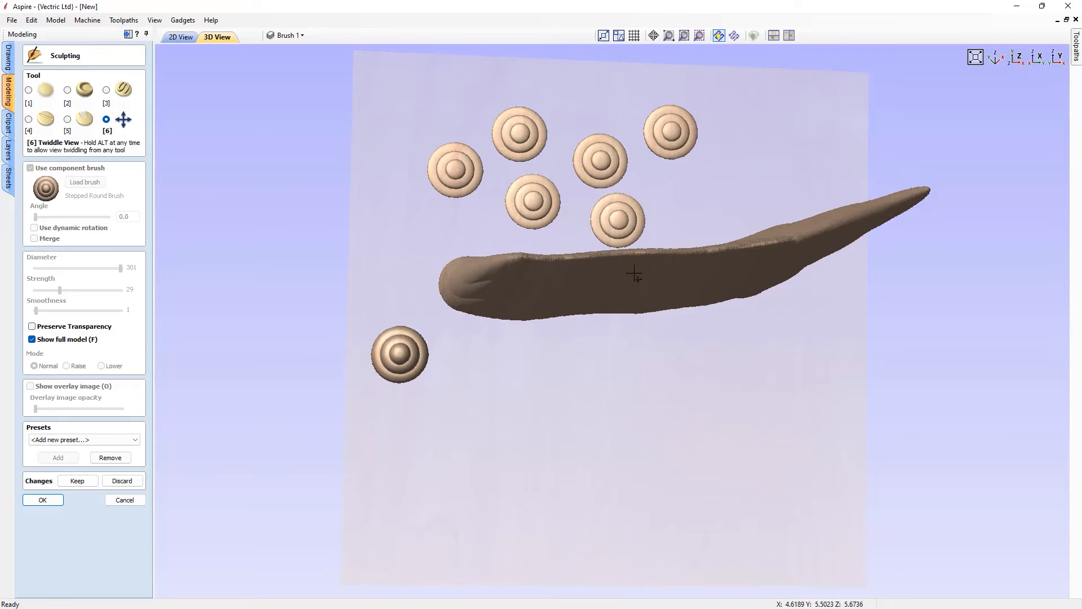
pyautogui.click(107, 90)
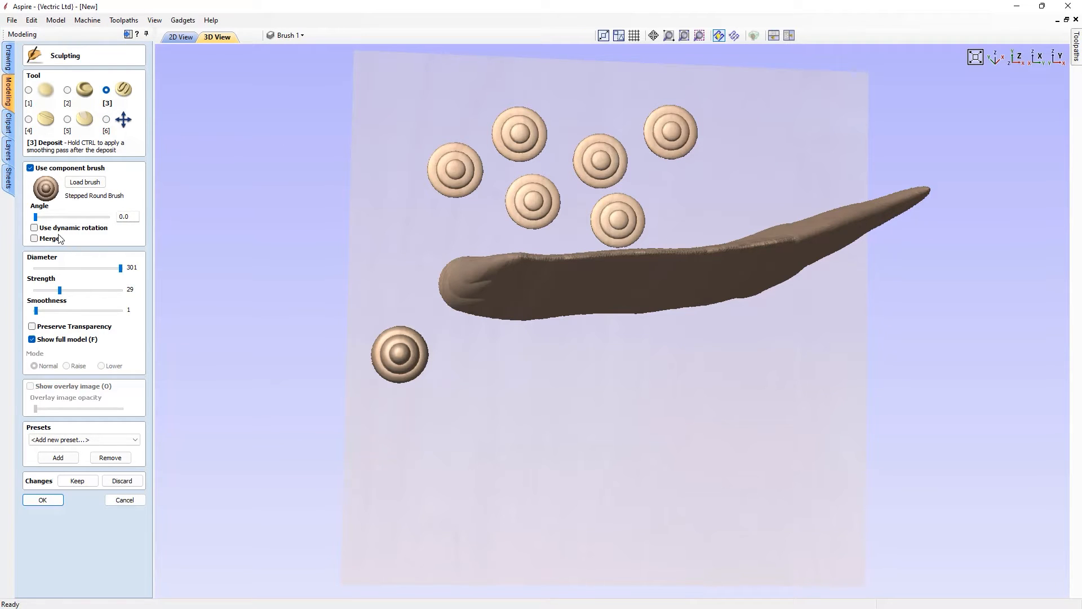
pyautogui.click(34, 239)
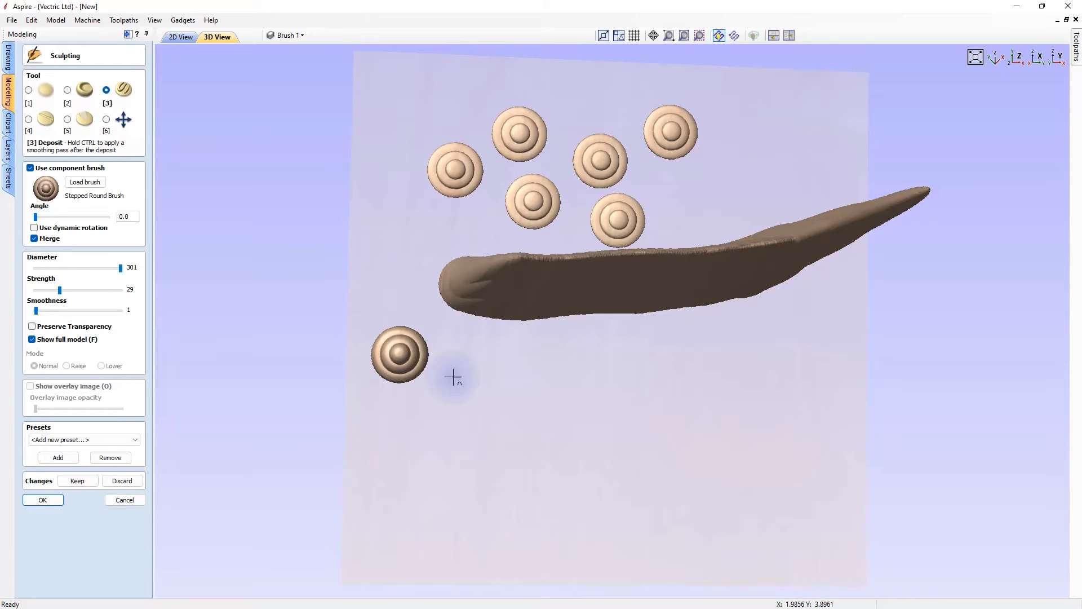
# Apply merged stamps on one spot beside the built-up stamp and draw two wavy merged strokes across the lower board
pyautogui.click(482, 380)
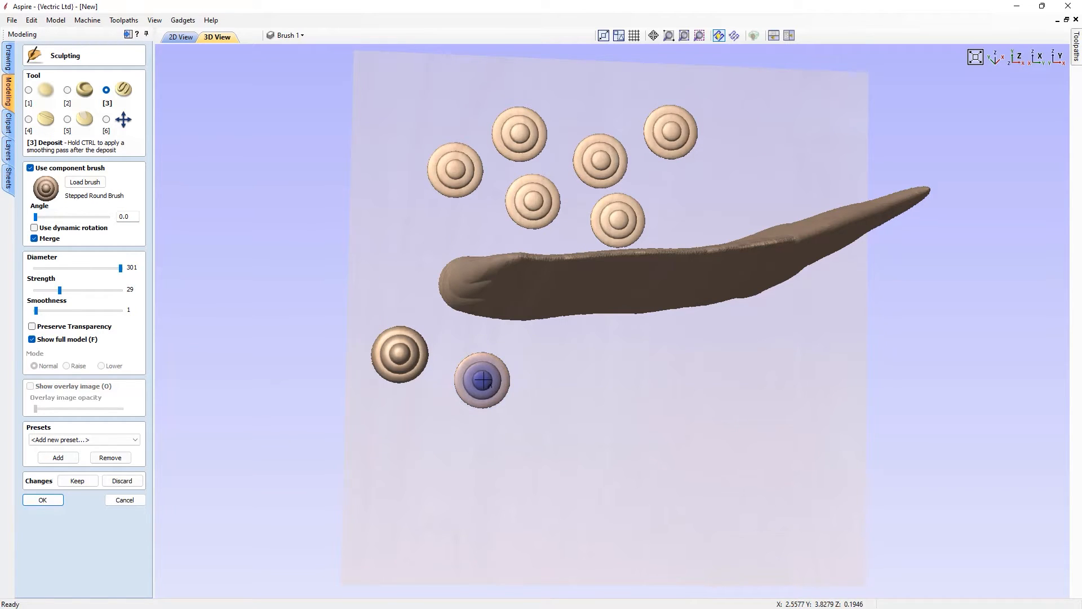
pyautogui.click(482, 380)
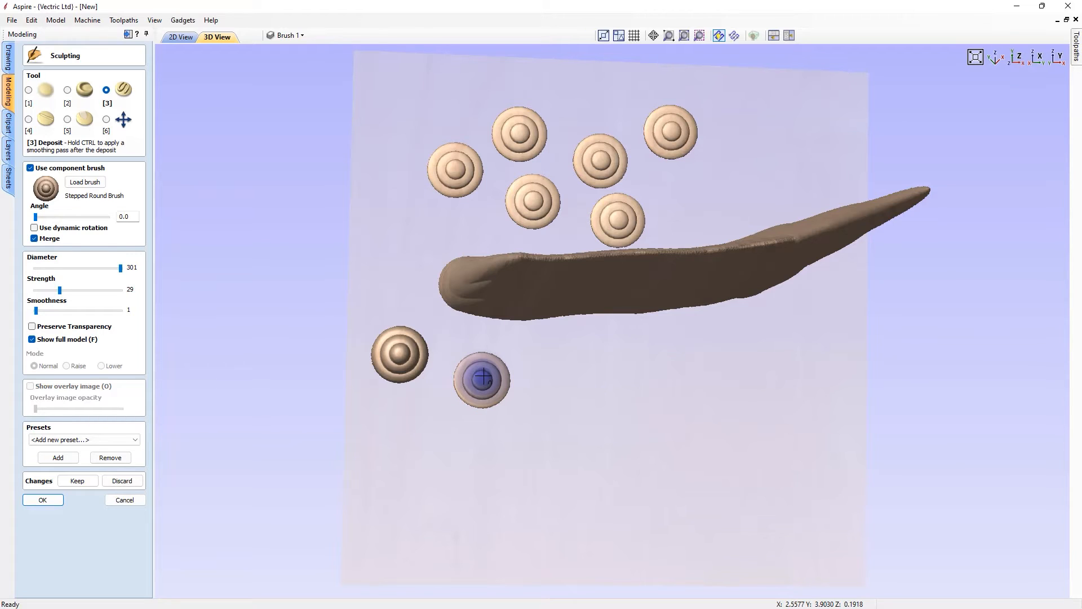
pyautogui.click(545, 390)
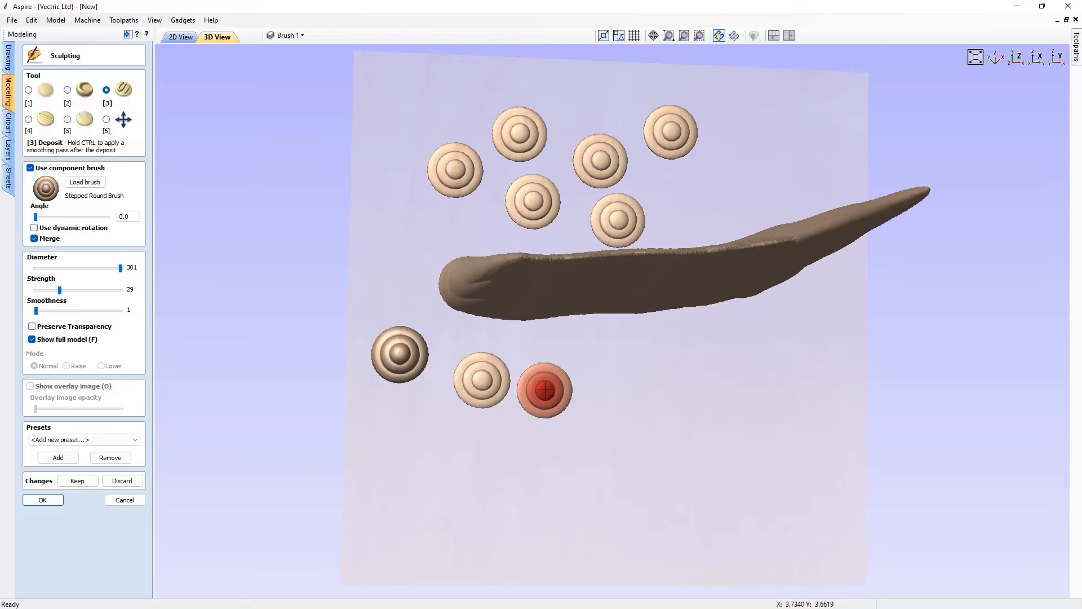
pyautogui.moveTo(545, 390); pyautogui.dragTo(628, 372)
pyautogui.moveTo(690, 358)
pyautogui.mouseDown()
pyautogui.moveTo(722, 374)
pyautogui.moveTo(769, 370)
pyautogui.moveTo(812, 344)
pyautogui.mouseUp()
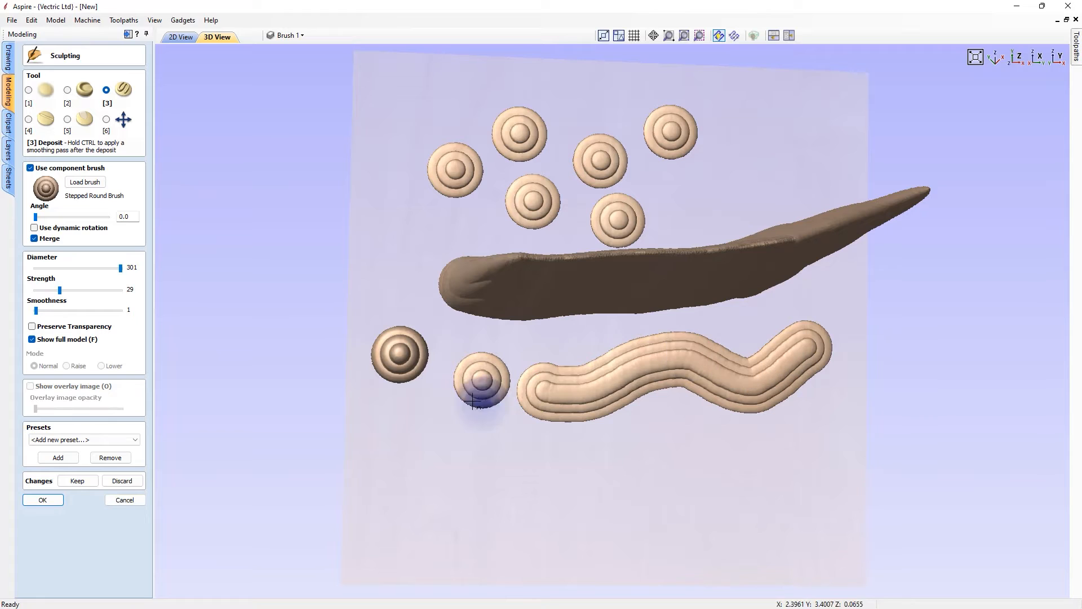
pyautogui.moveTo(382, 447)
pyautogui.mouseDown()
pyautogui.moveTo(467, 463)
pyautogui.moveTo(609, 462)
pyautogui.mouseUp()
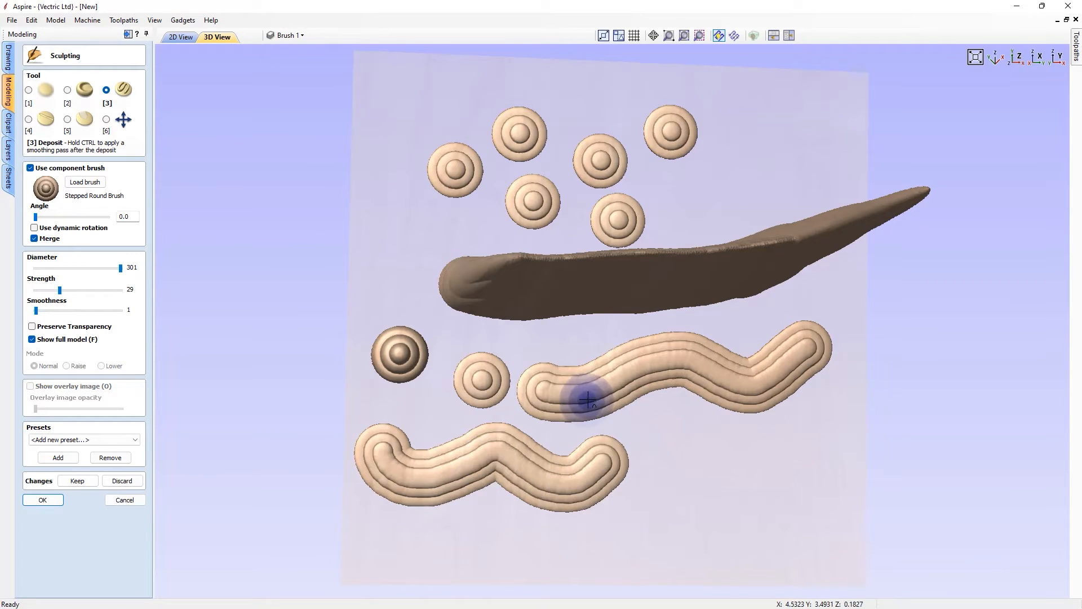
# Undo the two wavy merged strokes and the merged stamps beside the built-up stamp
pyautogui.click(1017, 59)
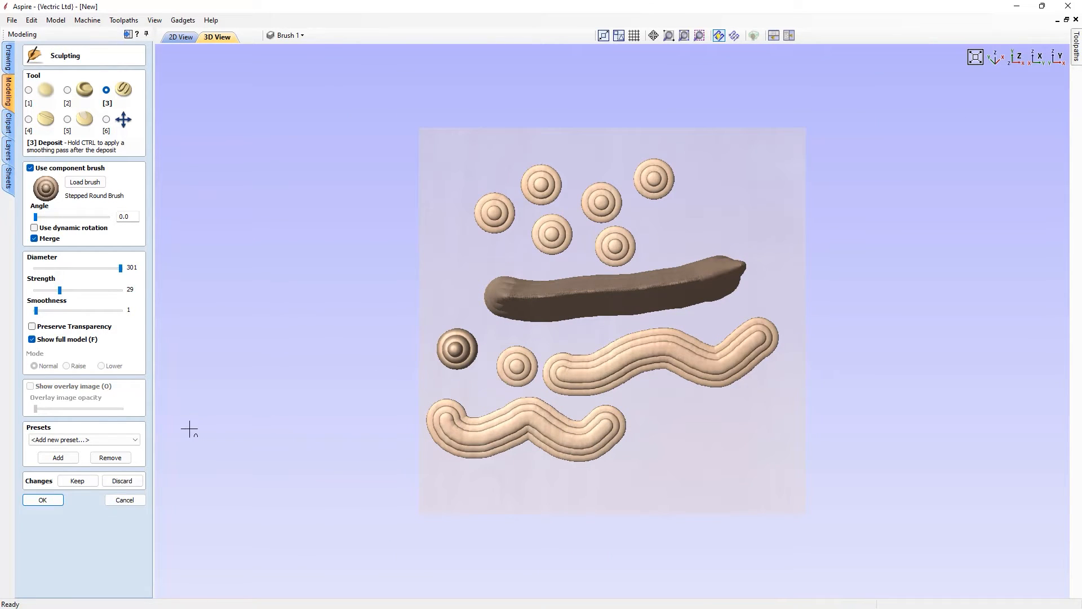
pyautogui.hotkey('ctrl', 'z')
pyautogui.hotkey('ctrl', 'z')
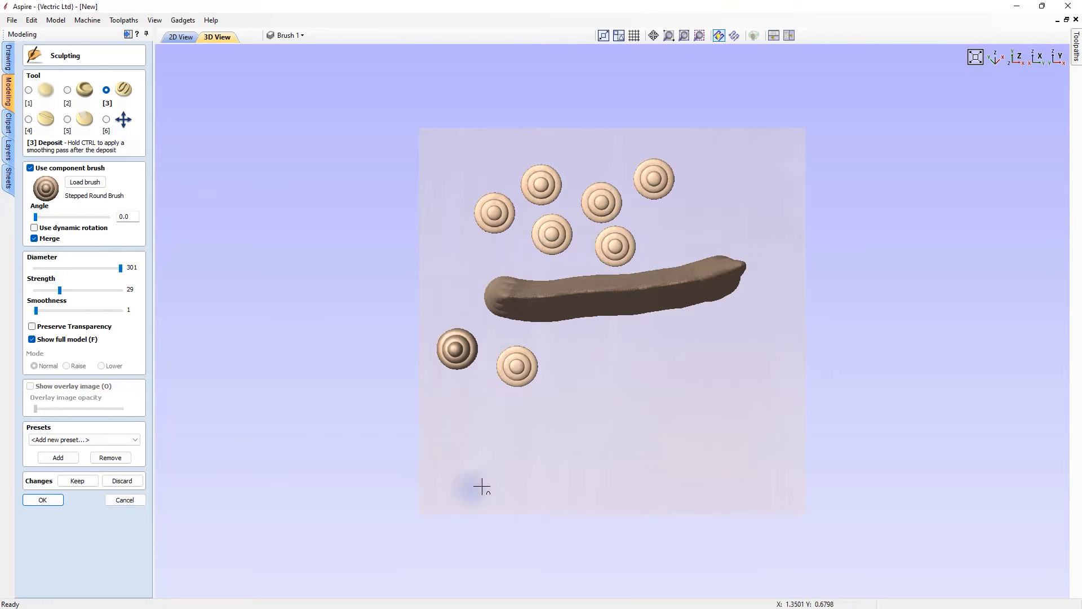
pyautogui.hotkey('ctrl', 'z')
pyautogui.hotkey('ctrl', 'z')
pyautogui.hotkey('ctrl', 'z')
pyautogui.hotkey('ctrl', 'z')
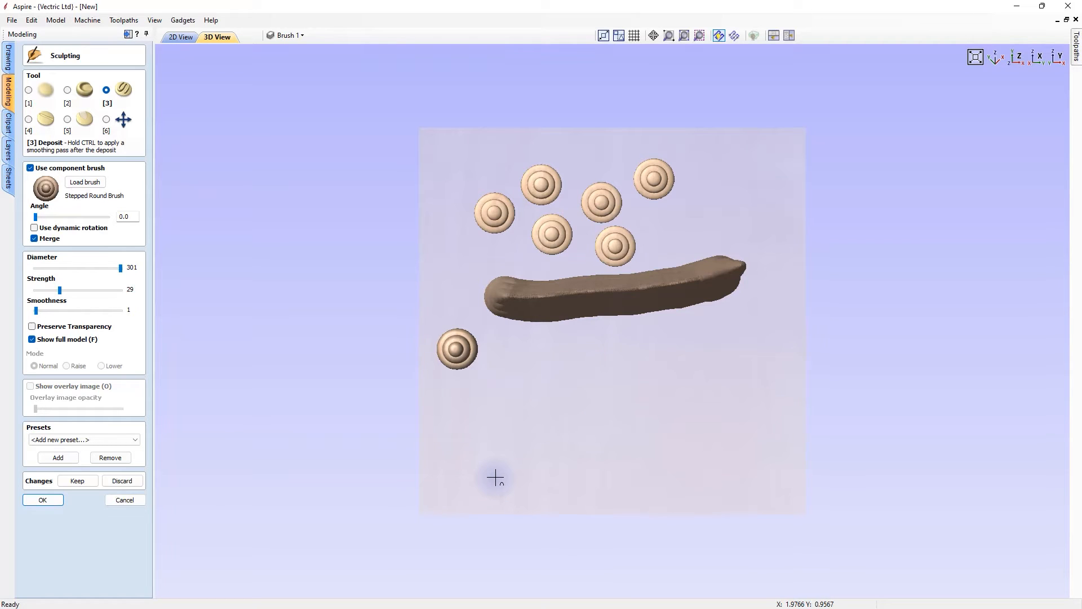
# Undo the built-up stamp, the thick stroke and the last two stamps, keeping four stamps in the upper group
pyautogui.hotkey('ctrl', 'z')
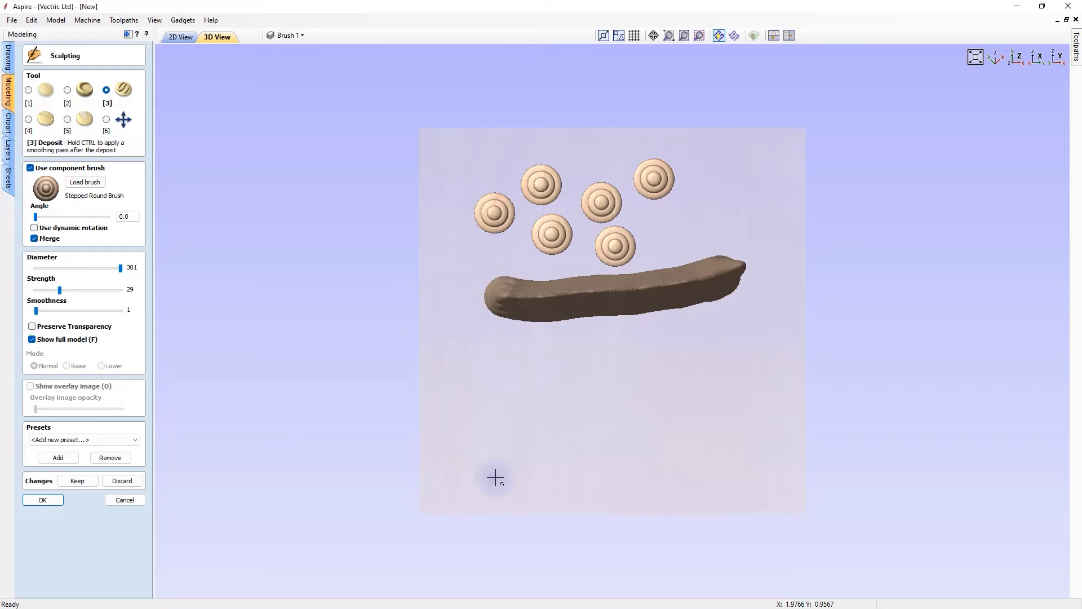
pyautogui.hotkey('ctrl', 'z')
pyautogui.hotkey('ctrl', 'z')
pyautogui.hotkey('ctrl', 'z')
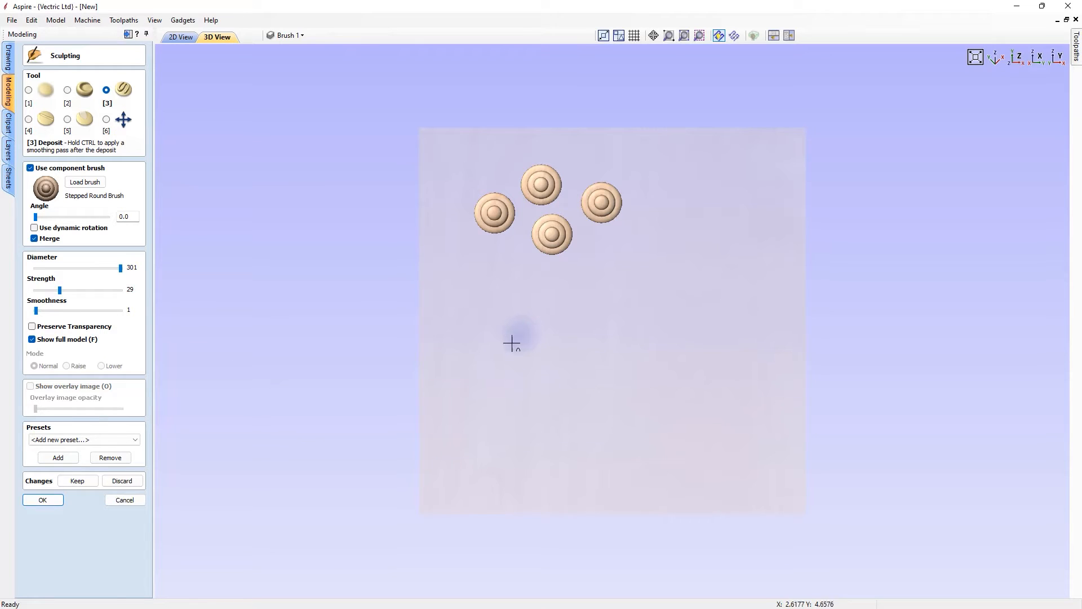
# Deposit two horizontal merged strokes below the stamps and cross them with three vertical strokes to form a lattice
pyautogui.click(475, 335)
pyautogui.moveTo(474, 335); pyautogui.dragTo(629, 349)
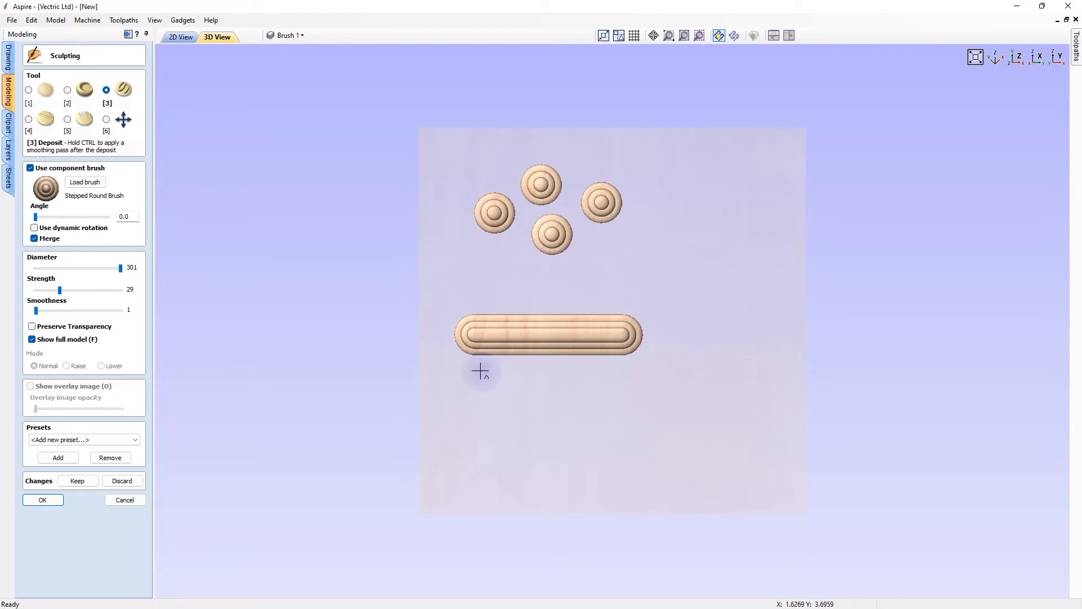
pyautogui.moveTo(478, 370); pyautogui.dragTo(624, 370)
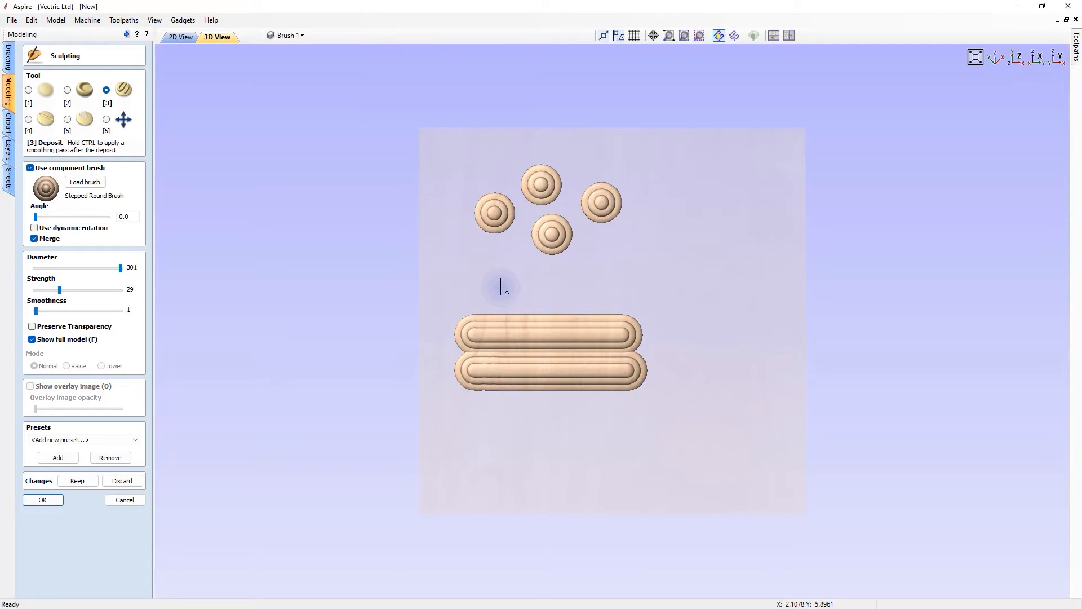
pyautogui.moveTo(500, 287)
pyautogui.mouseDown()
pyautogui.moveTo(499, 387)
pyautogui.moveTo(481, 410)
pyautogui.mouseUp()
pyautogui.moveTo(535, 288)
pyautogui.mouseDown()
pyautogui.moveTo(531, 420)
pyautogui.moveTo(532, 391)
pyautogui.mouseUp()
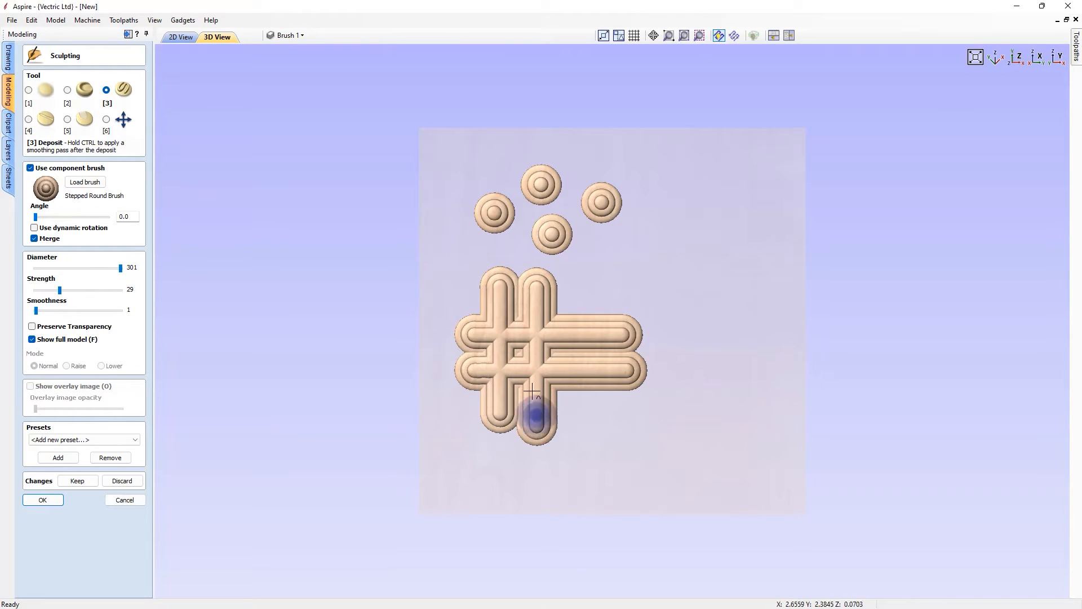
pyautogui.moveTo(571, 289); pyautogui.dragTo(569, 430)
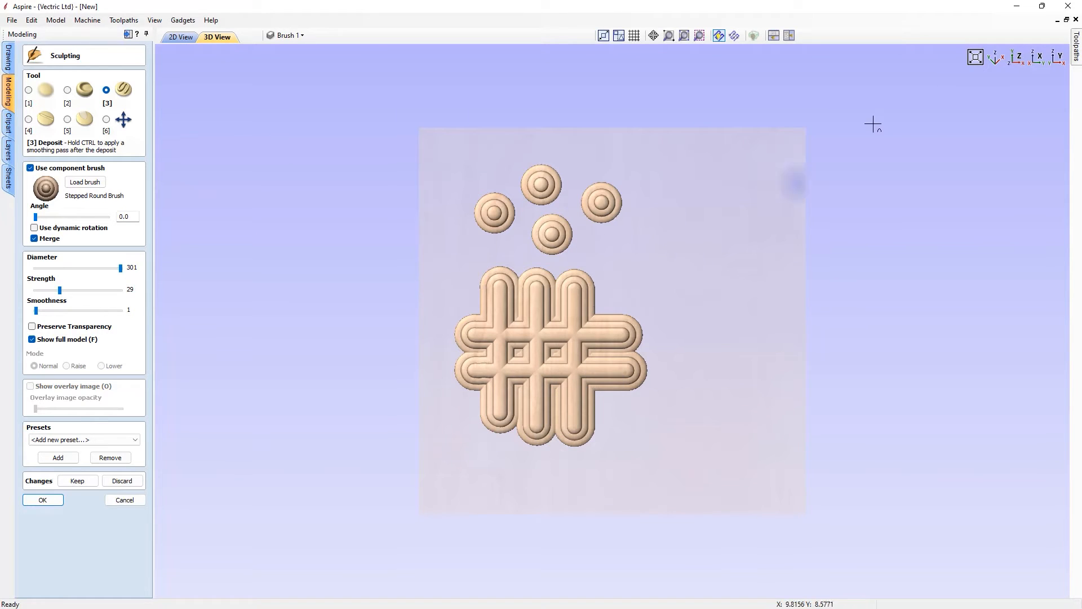
# Deposit a second merged lattice beside the first, using two horizontal strokes crossed by three vertical strokes
pyautogui.click(124, 119)
pyautogui.moveTo(512, 457); pyautogui.dragTo(592, 317)
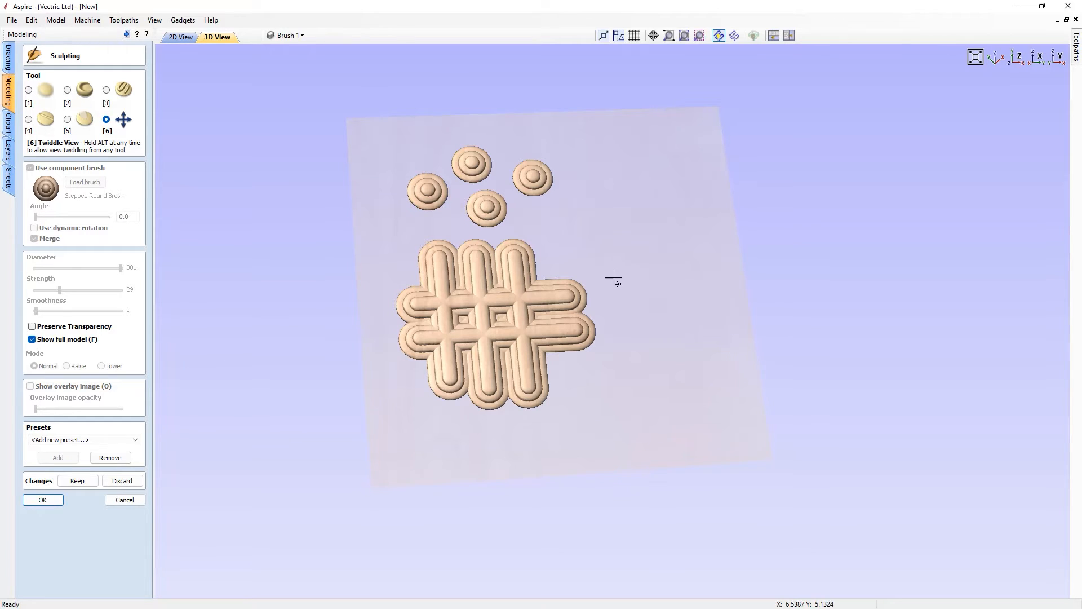
pyautogui.click(107, 95)
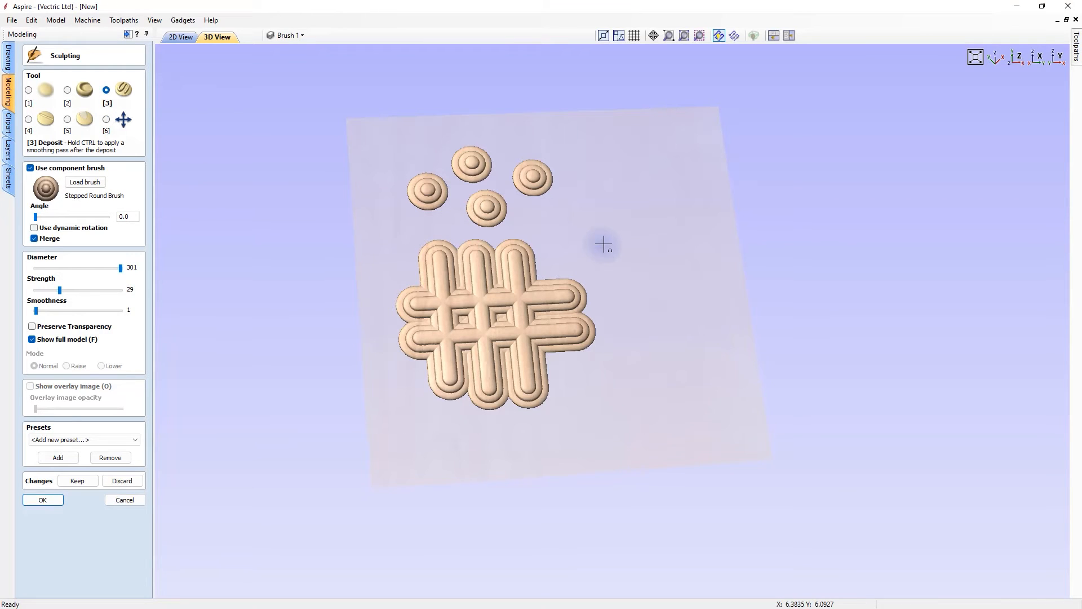
pyautogui.moveTo(603, 244); pyautogui.dragTo(698, 244)
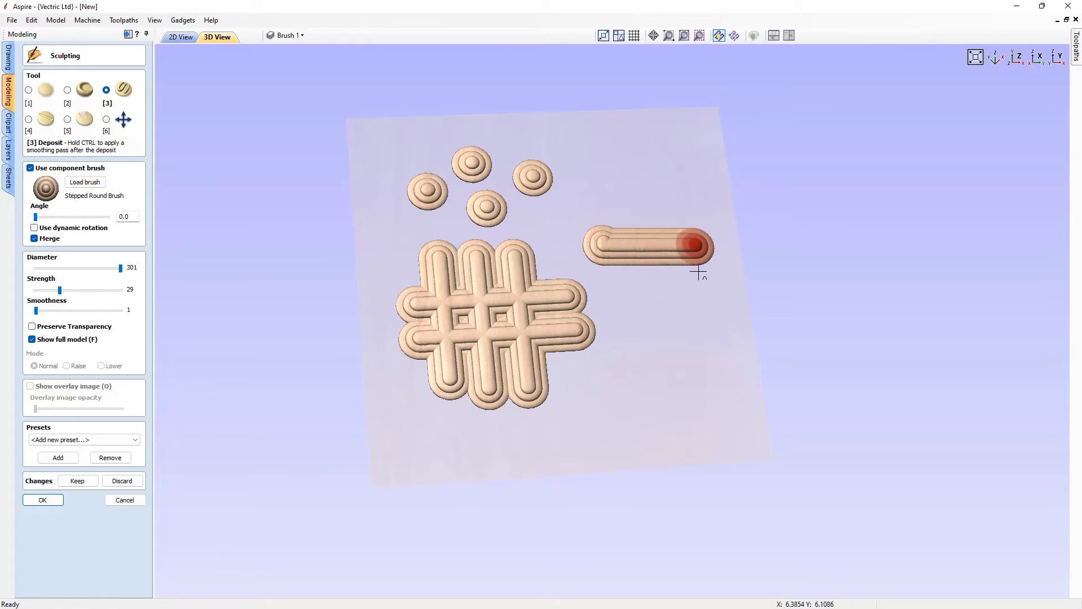
pyautogui.moveTo(608, 279); pyautogui.dragTo(714, 285)
pyautogui.moveTo(707, 219); pyautogui.dragTo(708, 337)
pyautogui.moveTo(667, 197); pyautogui.dragTo(678, 330)
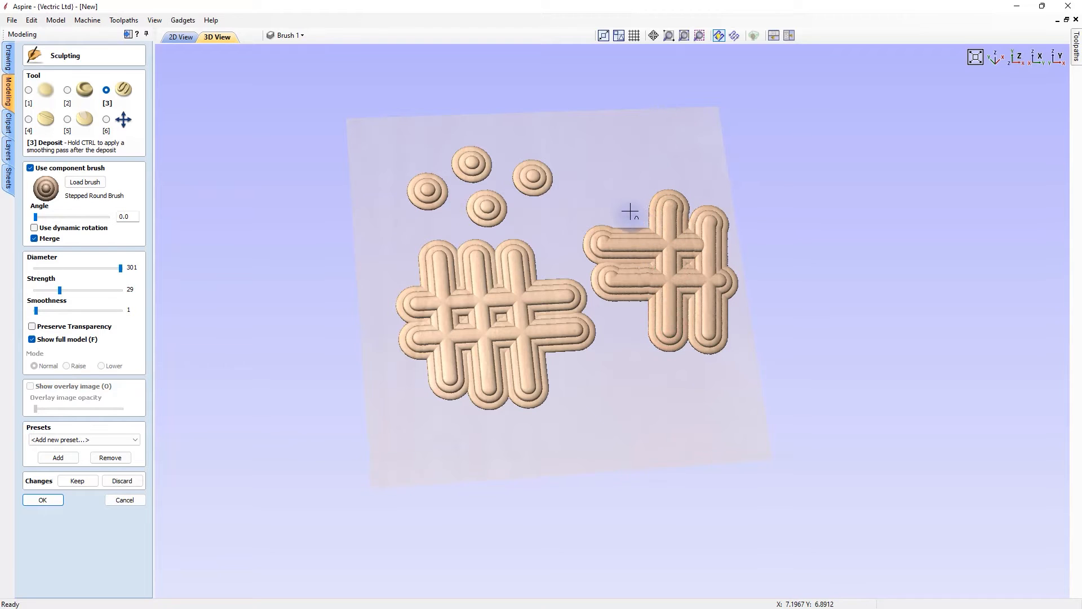
pyautogui.moveTo(631, 210); pyautogui.dragTo(628, 332)
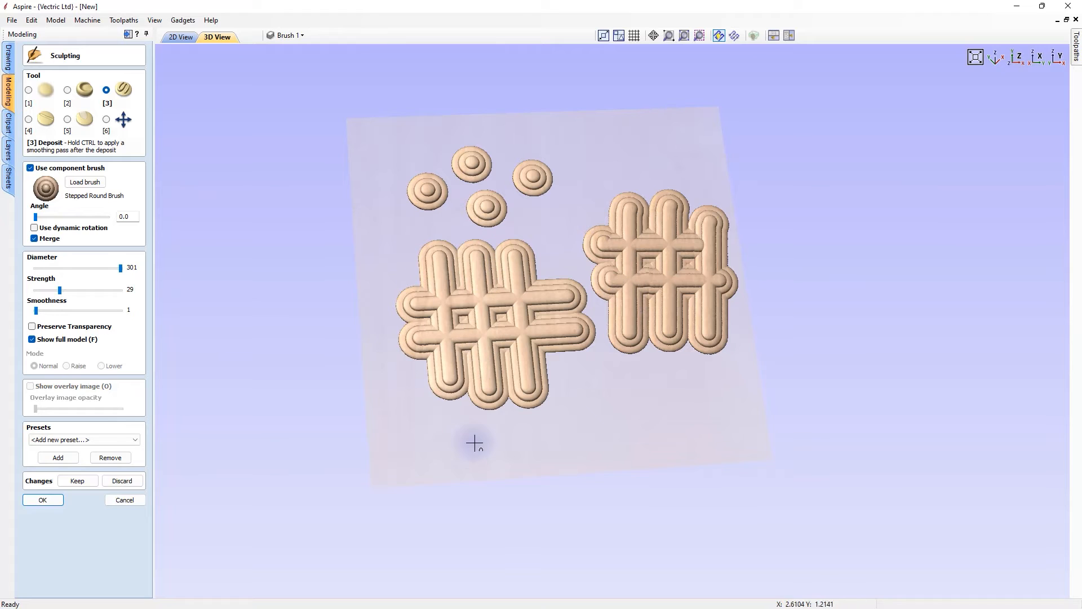
# Undo both merged lattices and the rightmost stamp of the upper group
pyautogui.click(1018, 59)
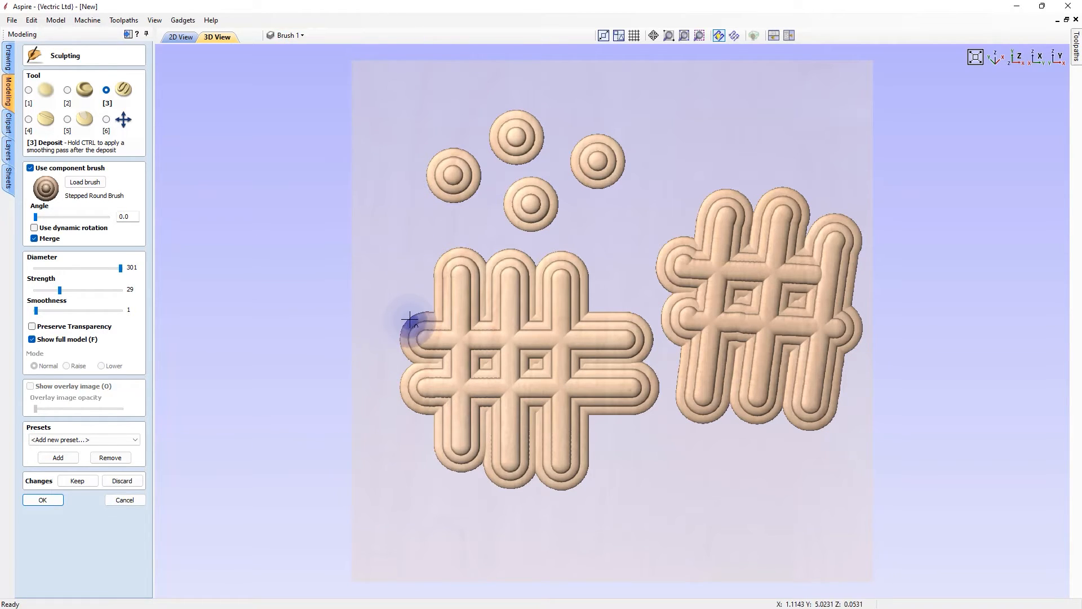
pyautogui.hotkey('ctrl', 'z')
pyautogui.hotkey('ctrl', 'z')
pyautogui.hotkey('ctrl', 'z')
pyautogui.hotkey('ctrl', 'z')
pyautogui.hotkey('ctrl', 'z')
pyautogui.hotkey('ctrl', 'z')
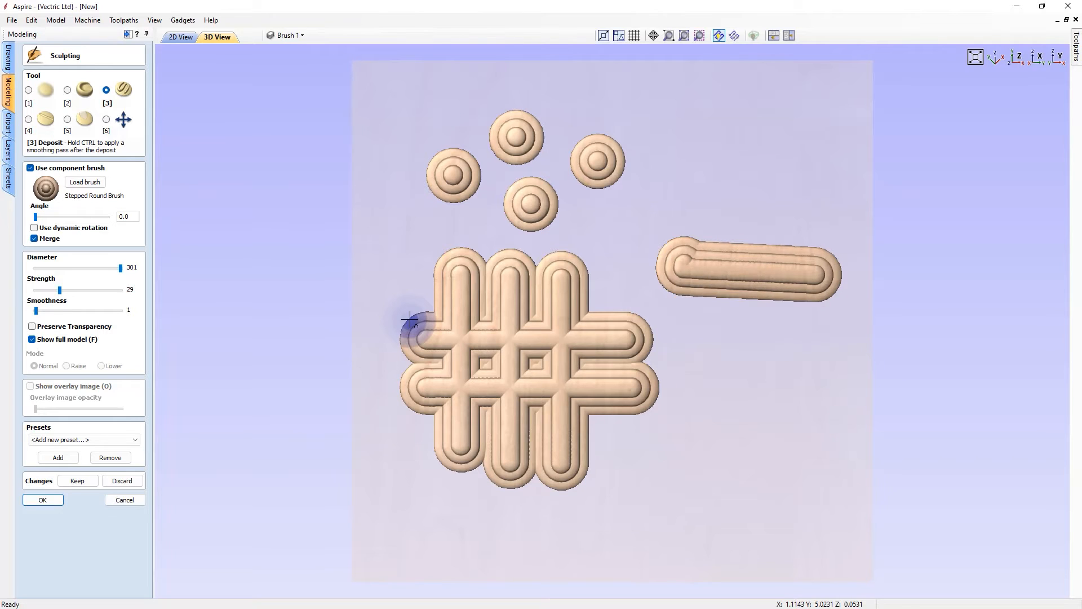
pyautogui.hotkey('ctrl', 'z')
pyautogui.hotkey('ctrl', 'z')
pyautogui.hotkey('ctrl', 'z')
pyautogui.hotkey('ctrl', 'z')
pyautogui.hotkey('ctrl', 'z')
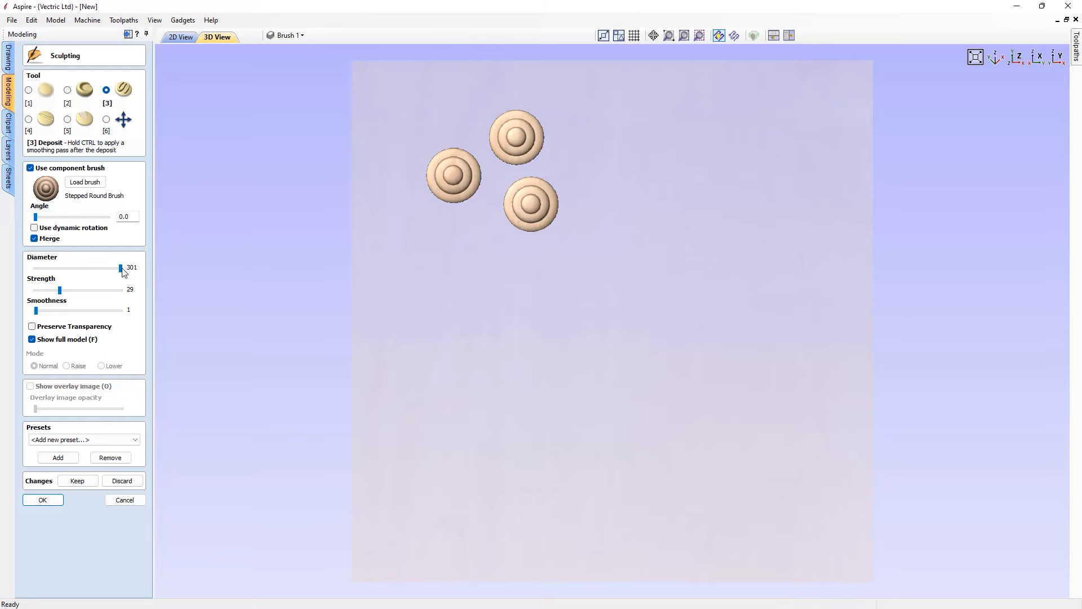
# Deposit a row of three progressively smaller stamps below the upper group, starting at Diameter 301 and ending at Diameter 45
pyautogui.click(439, 295)
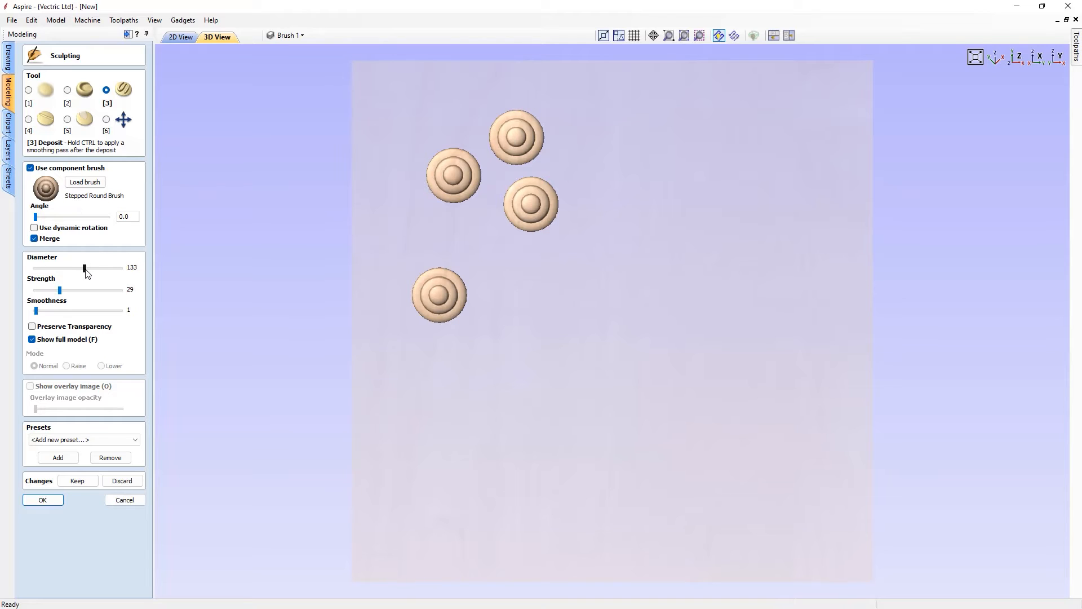
pyautogui.moveTo(85, 268); pyautogui.dragTo(83, 267)
pyautogui.click(492, 293)
pyautogui.click(518, 290)
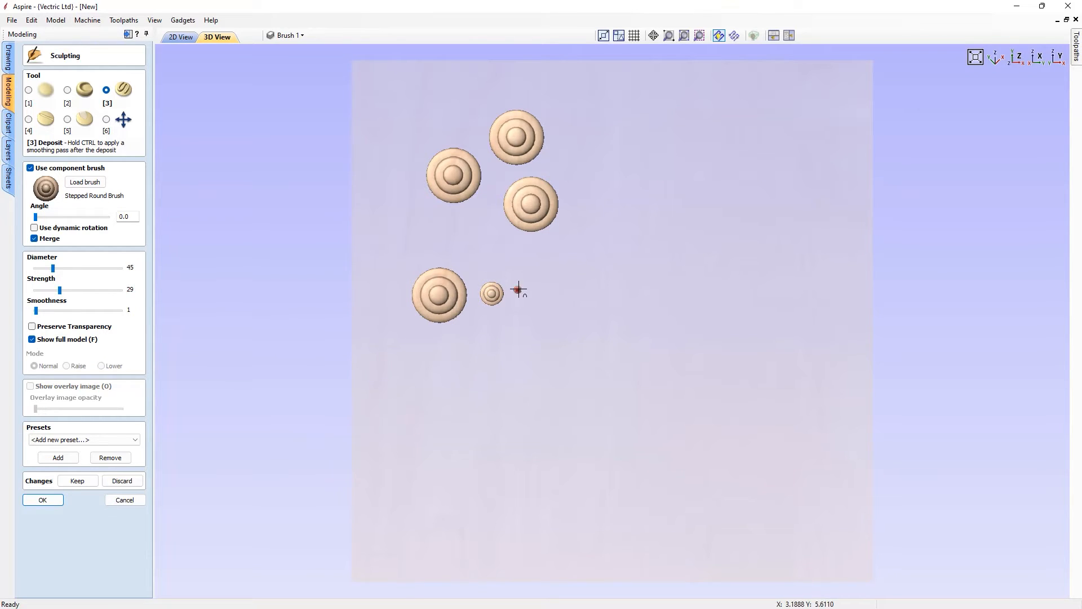
# Deposit two more stamps beyond the smallest one, the lower at Diameter 157 and the upper at Diameter 201
pyautogui.click(84, 270)
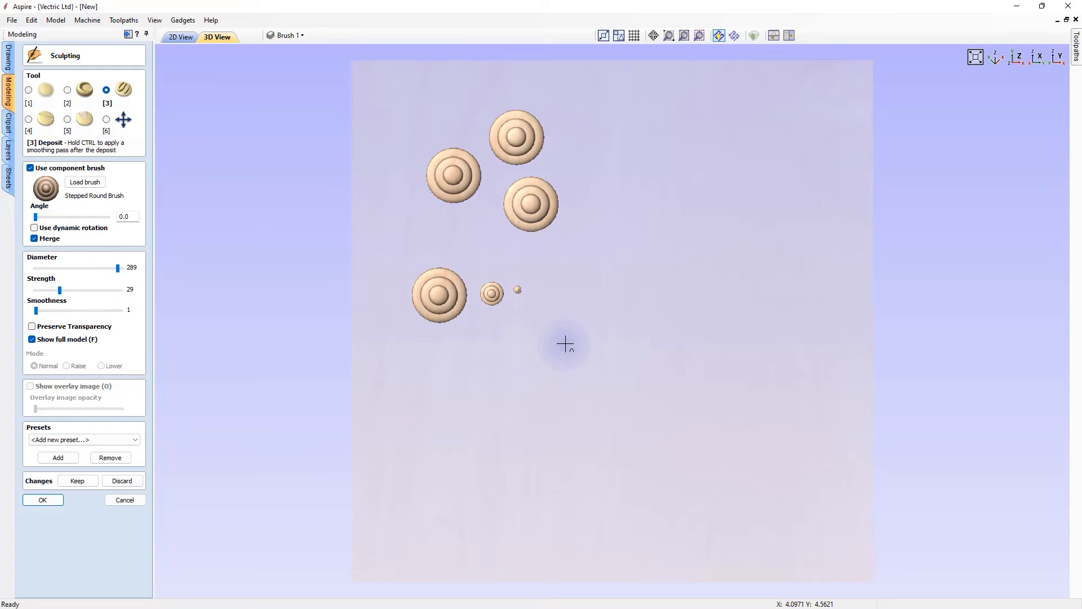
pyautogui.press('w')
pyautogui.press('w')
pyautogui.press('w')
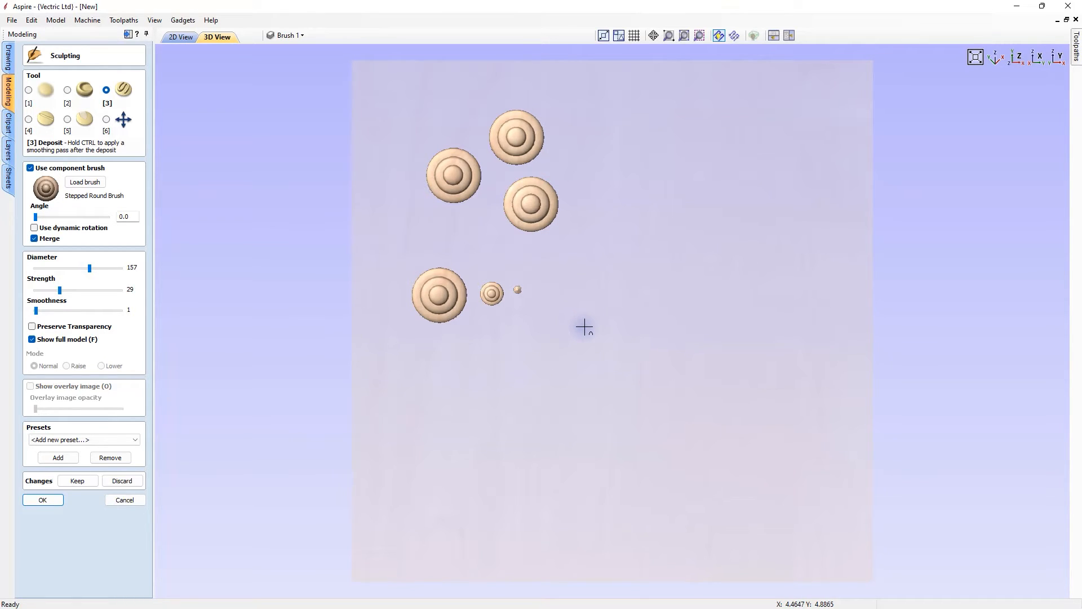
pyautogui.click(585, 326)
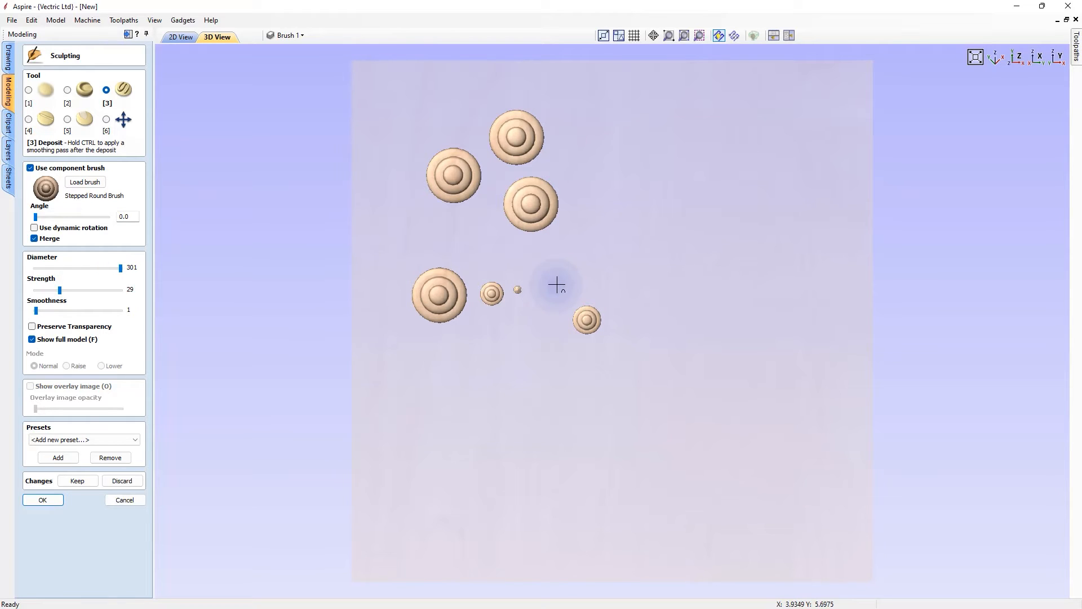
pyautogui.press('q')
pyautogui.press('q')
pyautogui.click(557, 286)
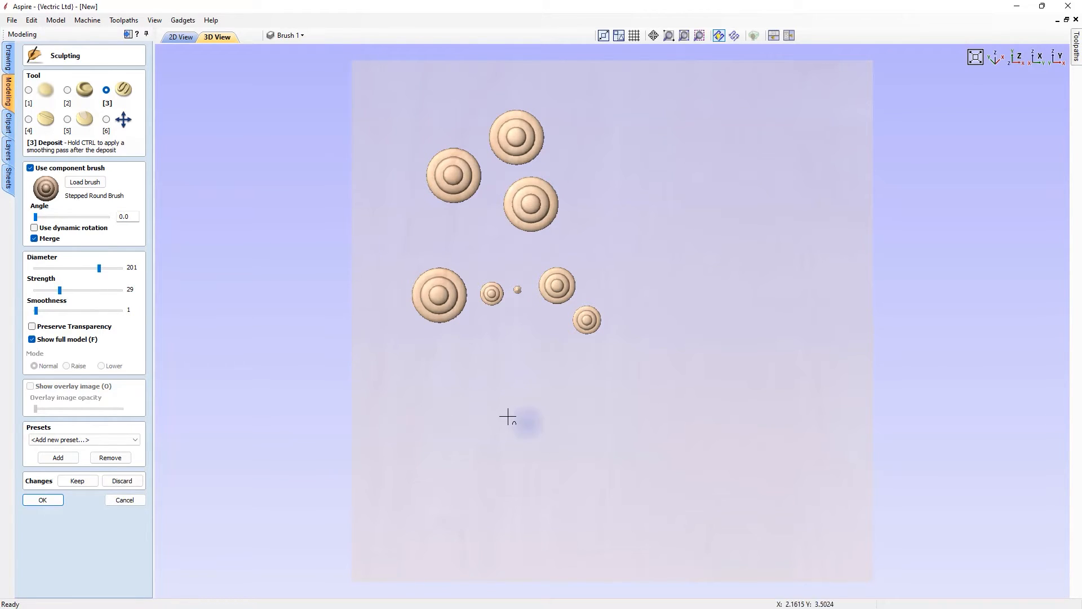
# Deposit five Diameter 201 stamps on the lower board, using Strength 29, 100, 7, 91 and 27
pyautogui.click(504, 389)
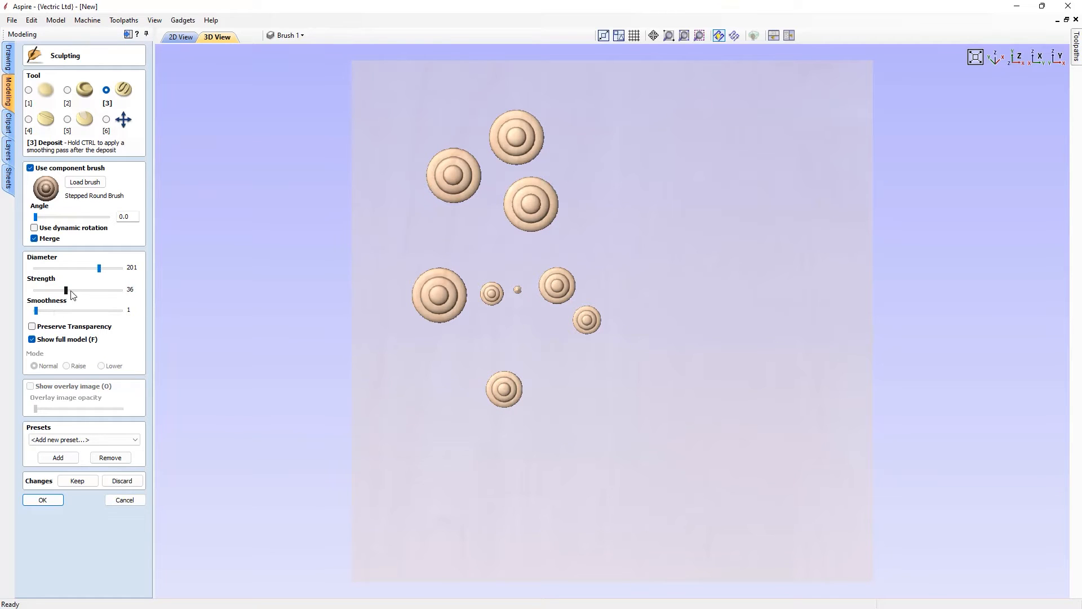
pyautogui.click(548, 389)
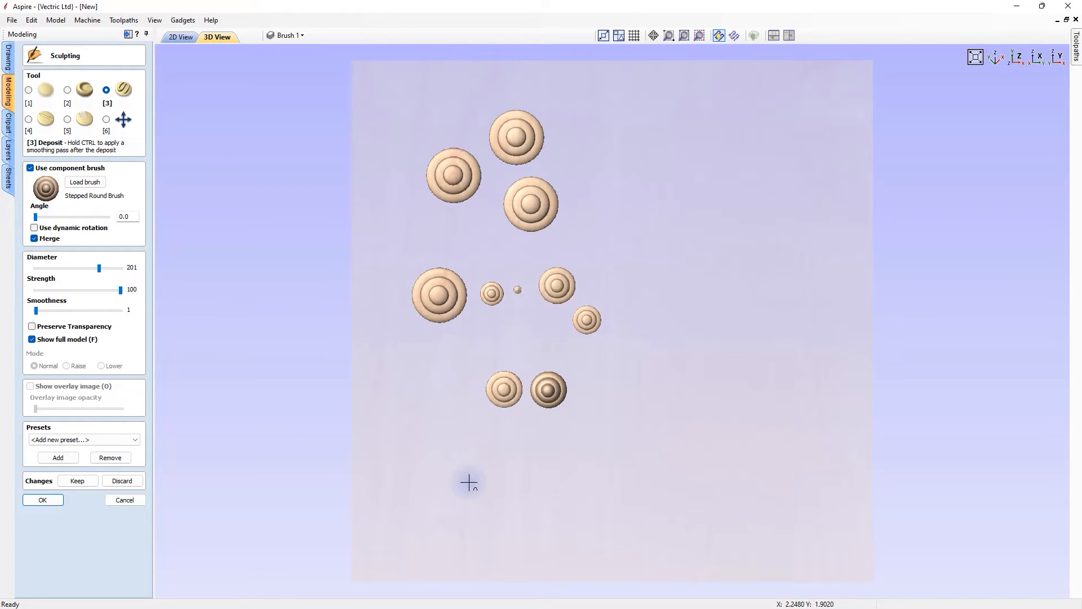
pyautogui.moveTo(121, 290); pyautogui.dragTo(46, 298)
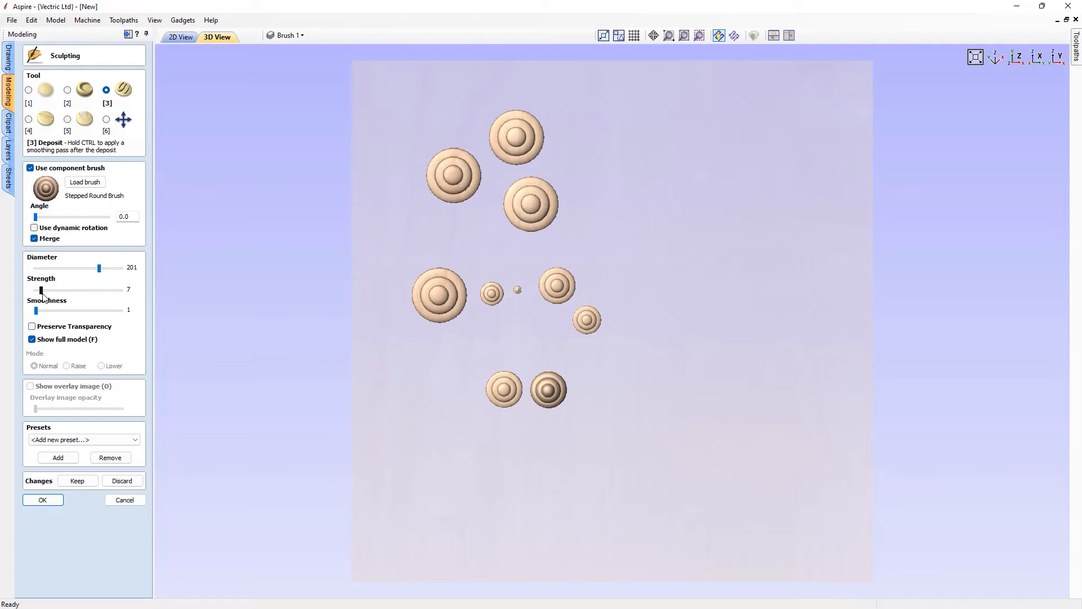
pyautogui.click(451, 393)
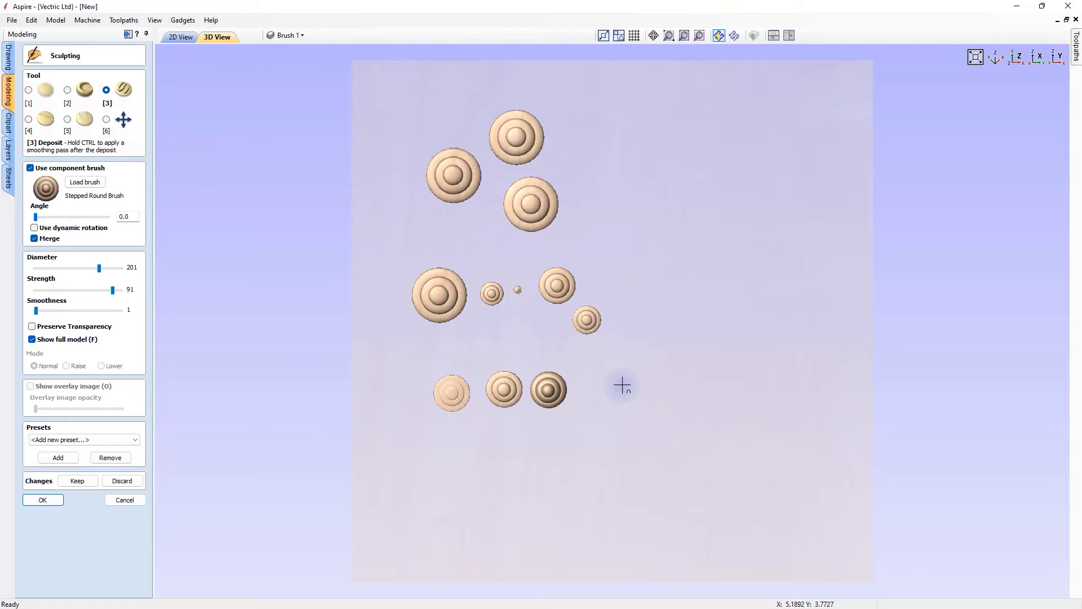
pyautogui.click(622, 386)
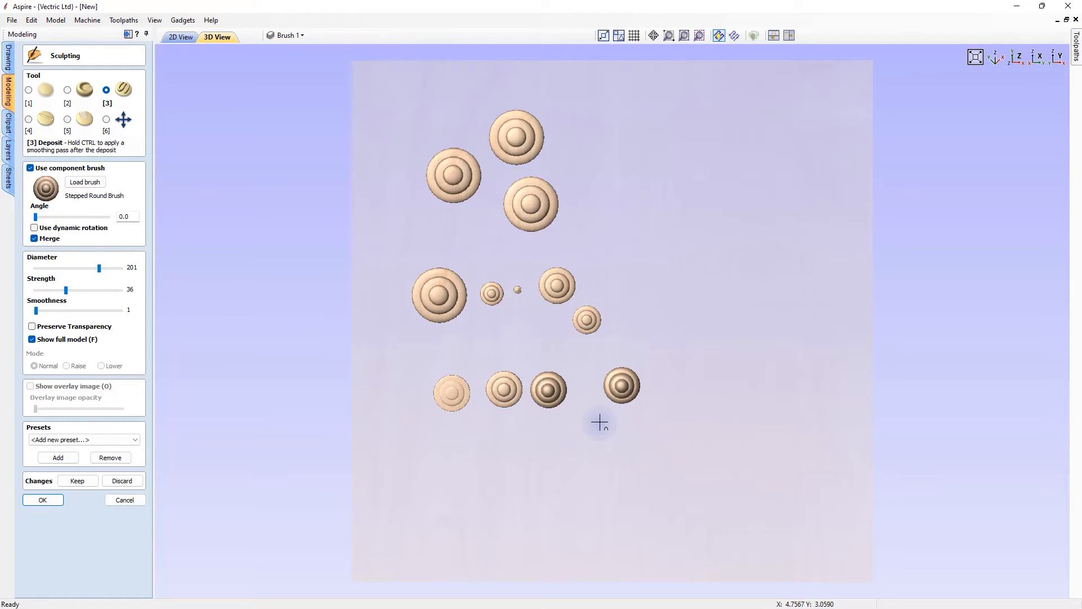
pyautogui.click(600, 422)
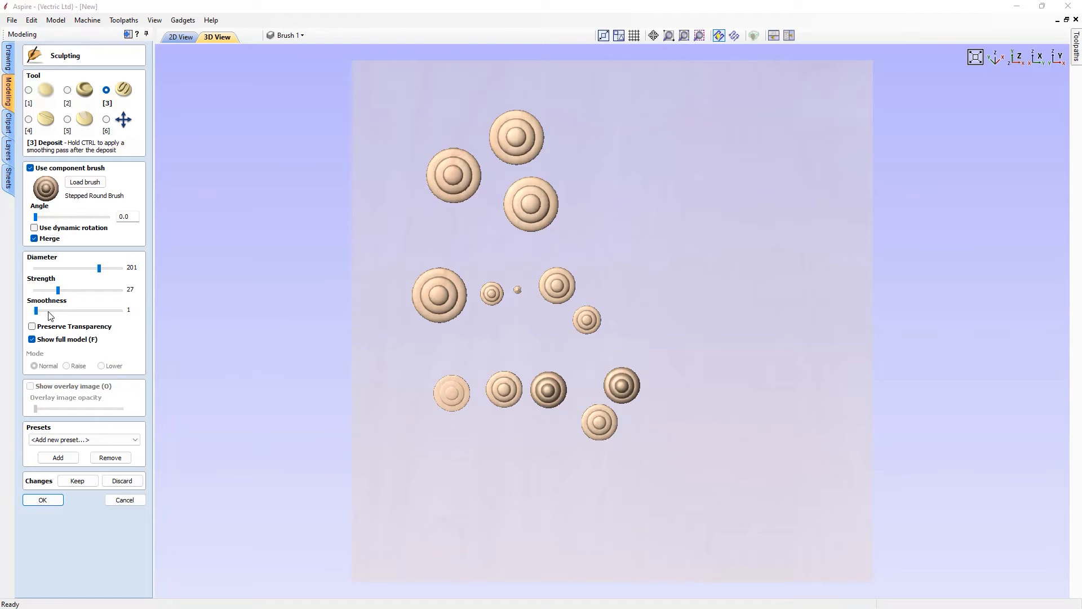
# Deposit two side-by-side stamps beside the upper group, one at Smoothness 1 and one at Smoothness 100
pyautogui.moveTo(36, 313); pyautogui.dragTo(33, 314)
pyautogui.click(614, 164)
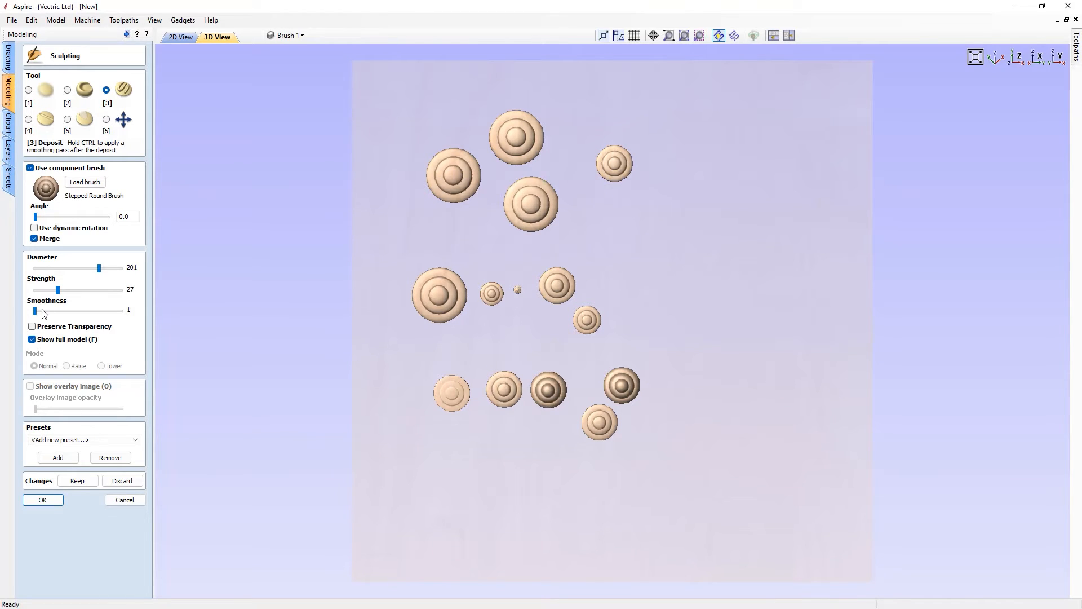
pyautogui.moveTo(36, 311); pyautogui.dragTo(120, 314)
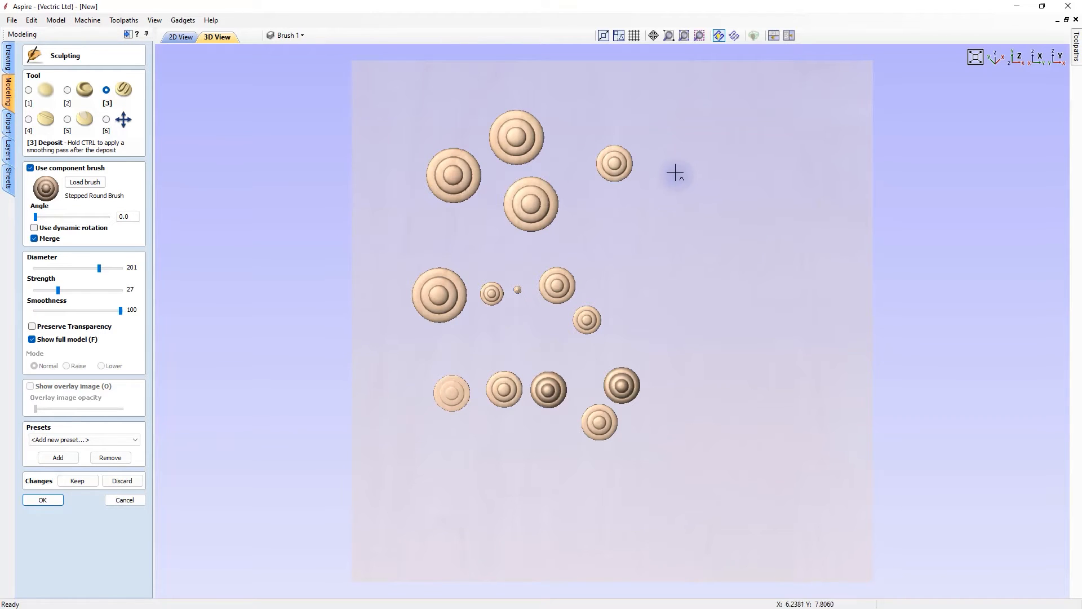
pyautogui.click(670, 164)
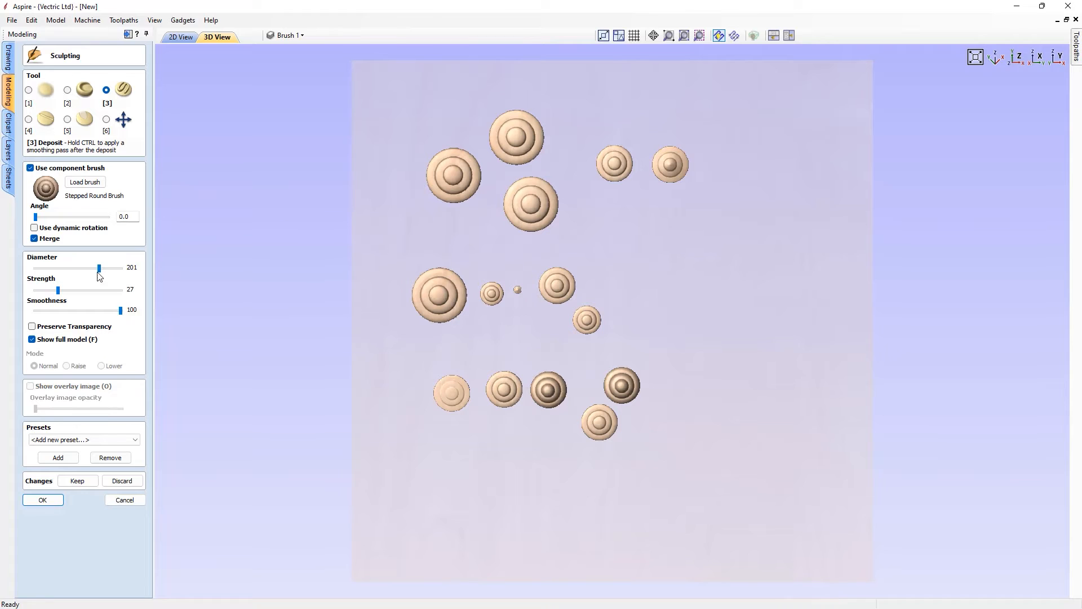
# Deposit a straight horizontal merged stroke at Smoothness 100 below the two smoothness test stamps
pyautogui.click(106, 119)
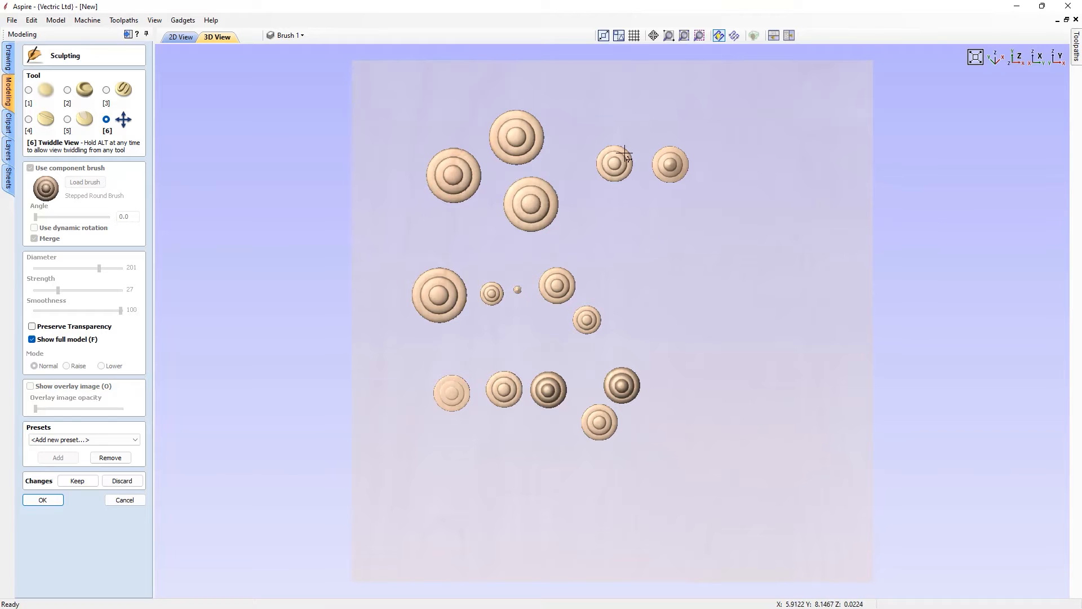
pyautogui.moveTo(599, 245); pyautogui.dragTo(570, 264, button='middle')
pyautogui.scroll(5, 569, 264)
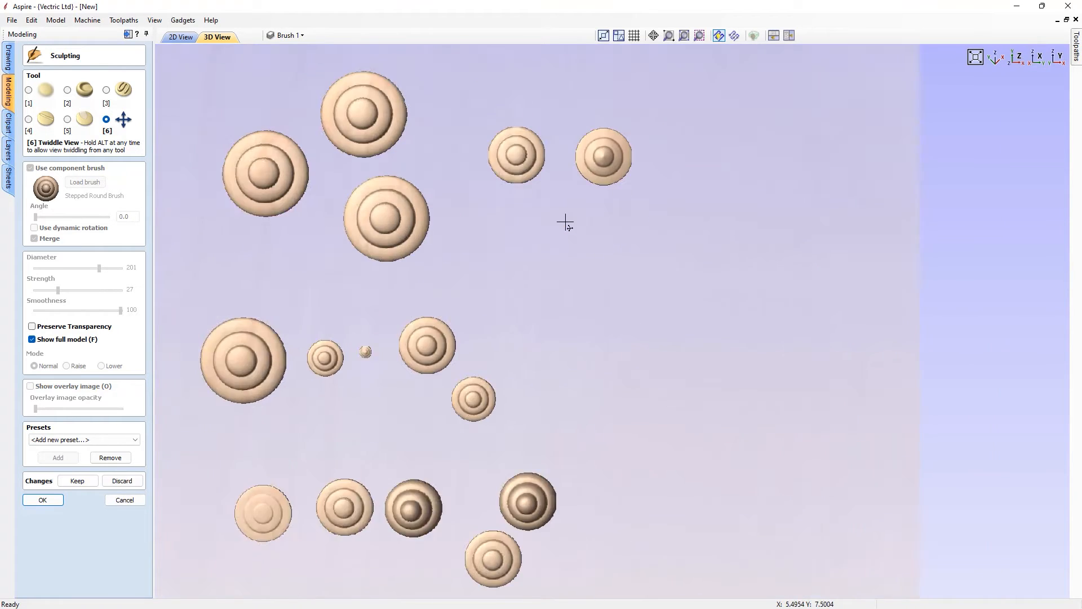
pyautogui.moveTo(573, 357); pyautogui.dragTo(611, 411)
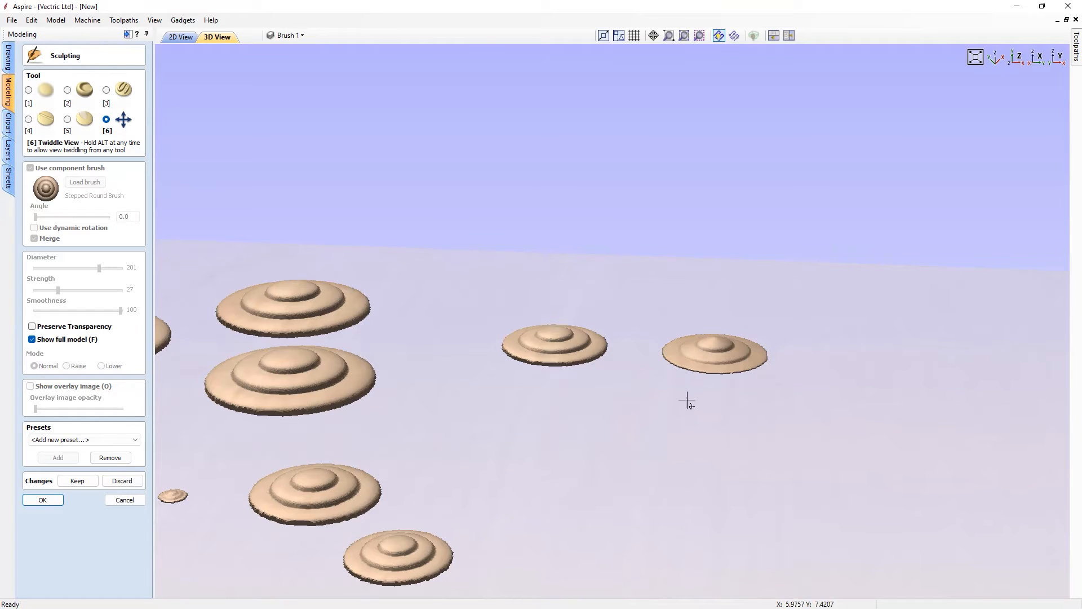
pyautogui.moveTo(625, 448); pyautogui.dragTo(530, 318)
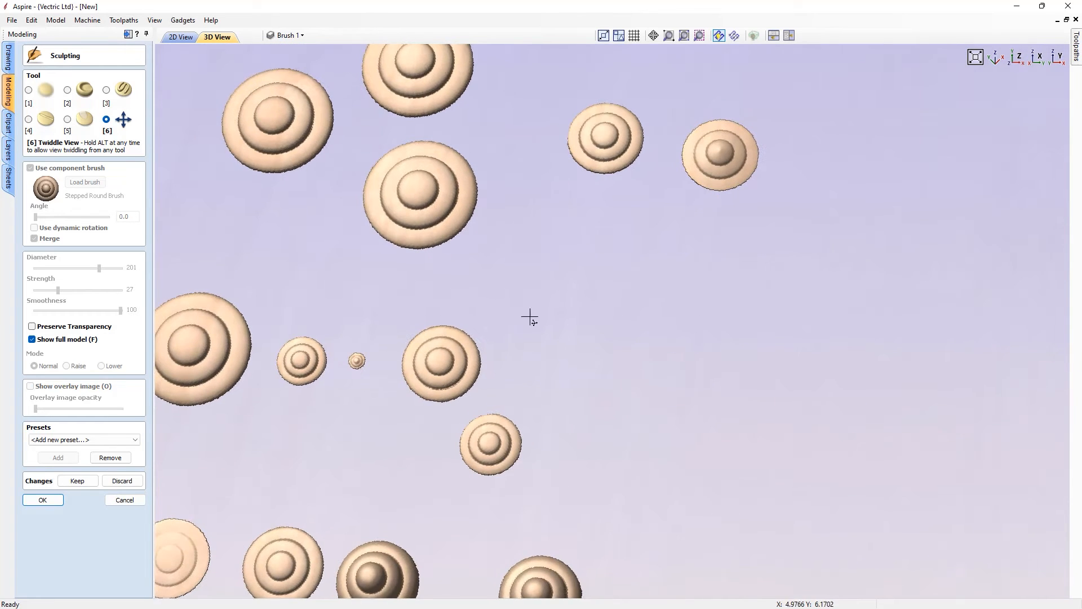
pyautogui.click(120, 92)
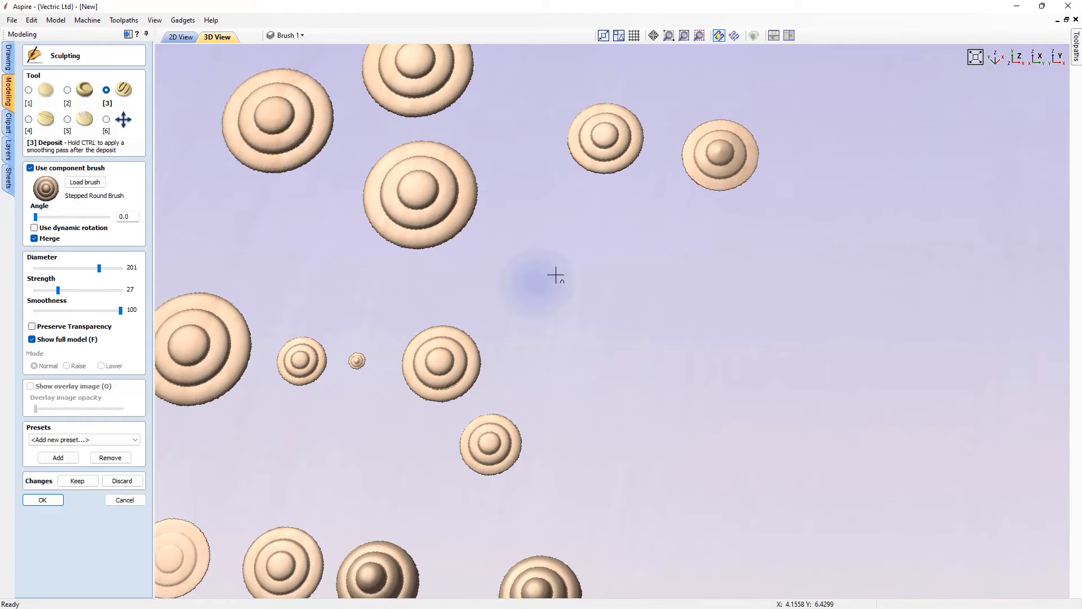
pyautogui.moveTo(620, 246); pyautogui.dragTo(930, 247)
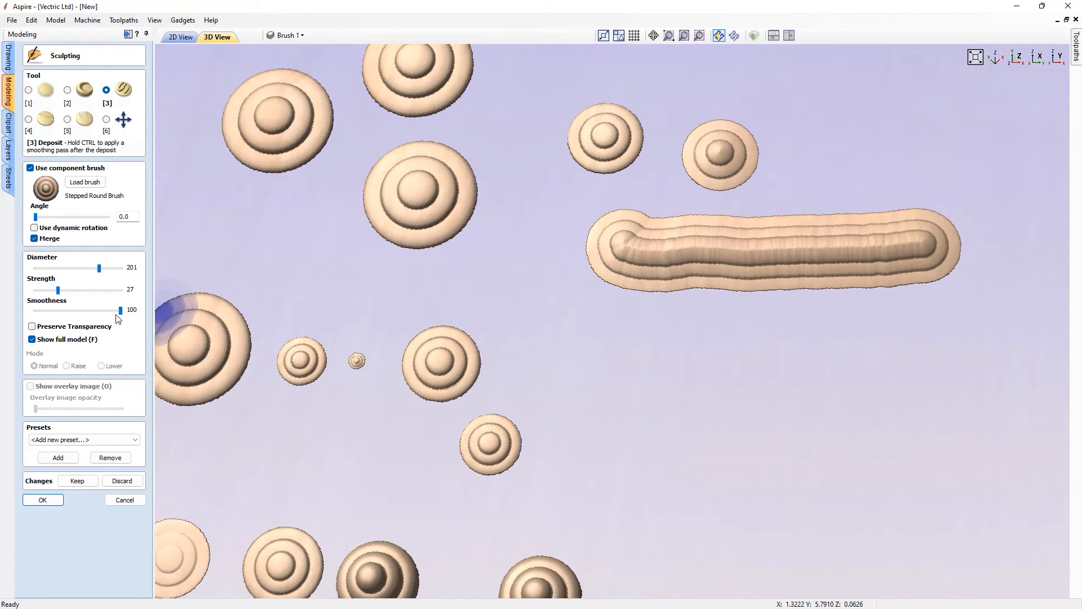
# Deposit a straight horizontal merged stroke at Smoothness 1 below the Smoothness 100 stroke and inspect both strokes at an angle
pyautogui.moveTo(120, 310); pyautogui.dragTo(35, 311)
pyautogui.moveTo(566, 345); pyautogui.dragTo(908, 345)
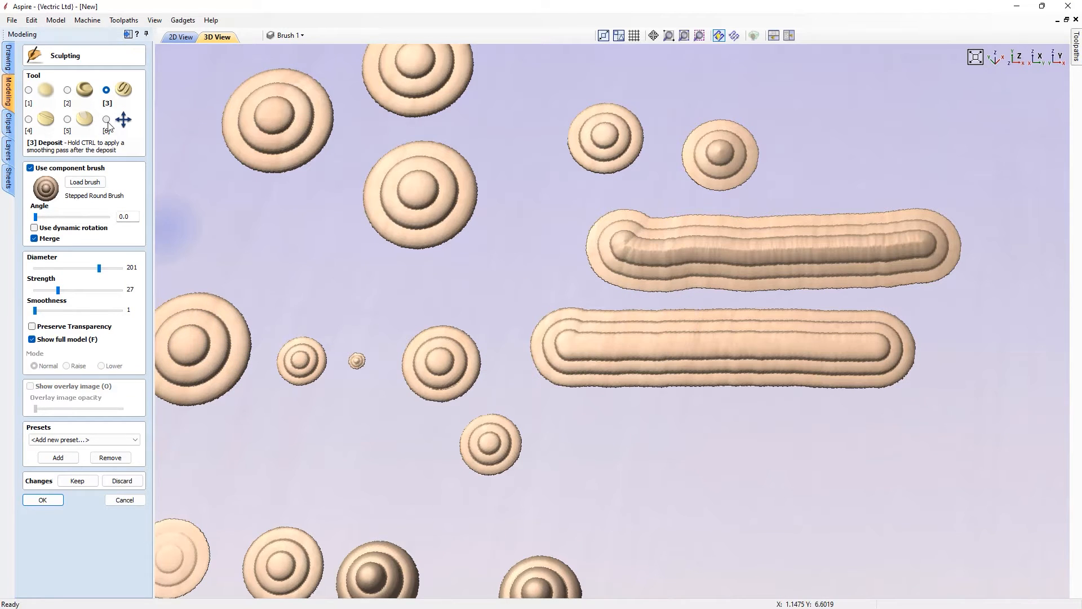
pyautogui.press('6')
pyautogui.moveTo(363, 405)
pyautogui.mouseDown()
pyautogui.moveTo(498, 461)
pyautogui.moveTo(481, 434)
pyautogui.moveTo(563, 379)
pyautogui.moveTo(613, 456)
pyautogui.mouseUp()
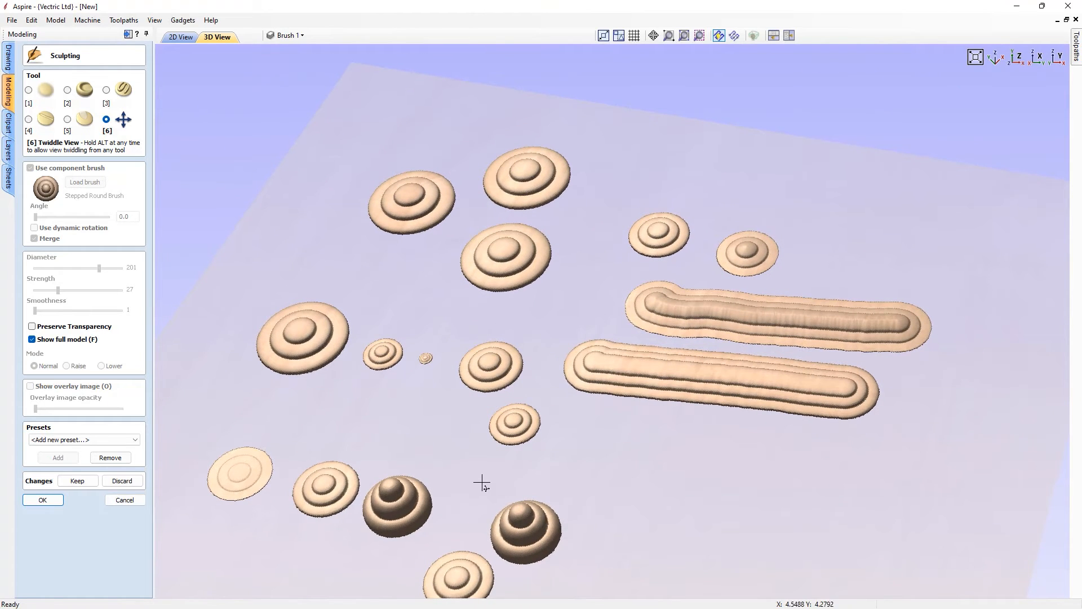
# Deposit two more horizontal strokes with a smoothing pass below the existing ones, the upper at Smoothness 100 and the lower at Smoothness 1
pyautogui.click(107, 91)
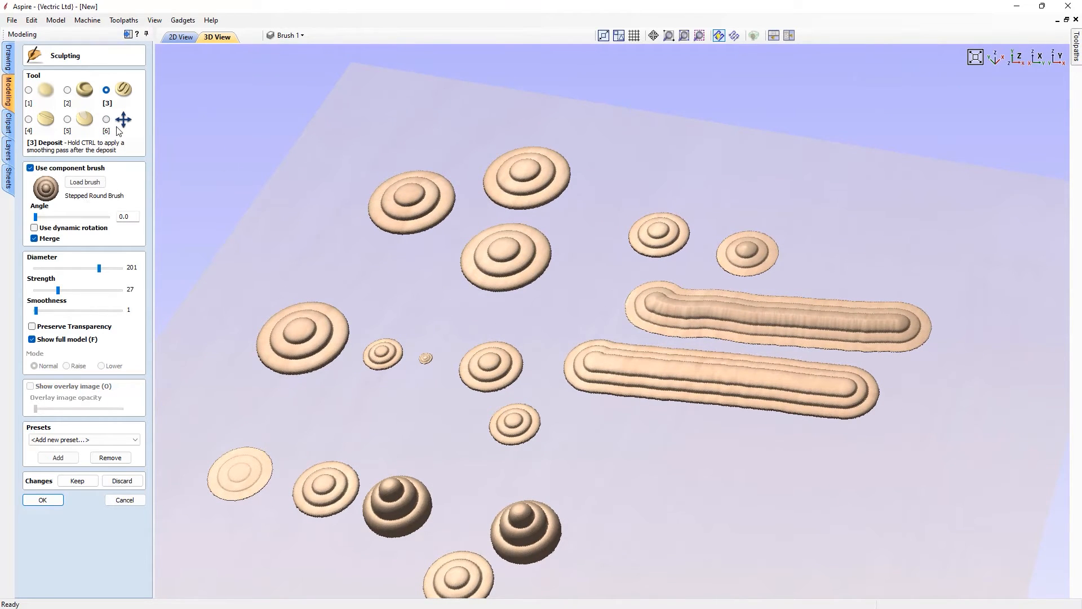
pyautogui.click(79, 310)
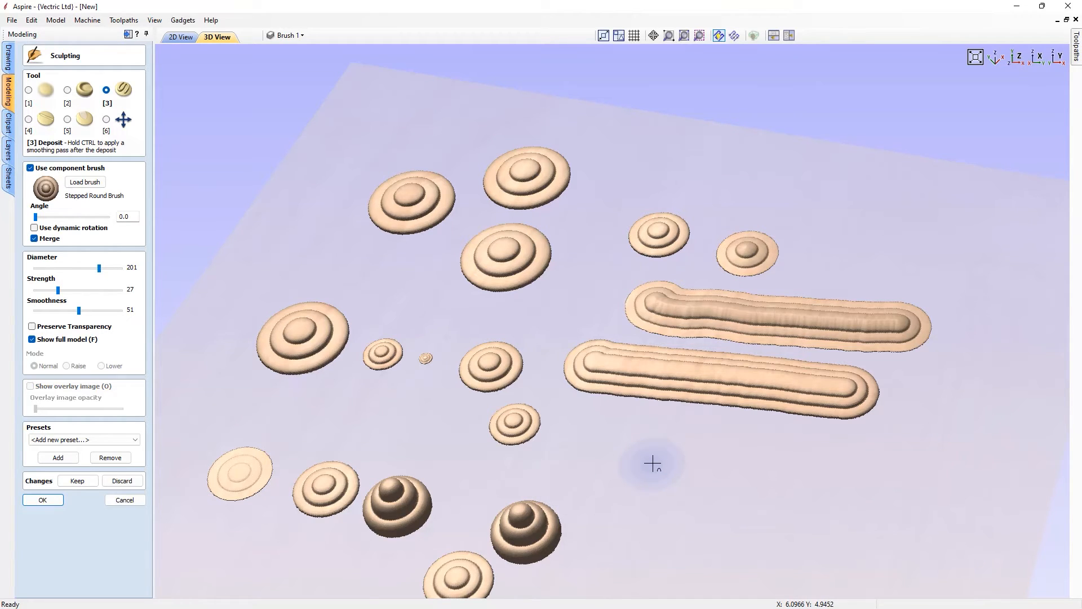
pyautogui.moveTo(82, 315); pyautogui.dragTo(122, 311)
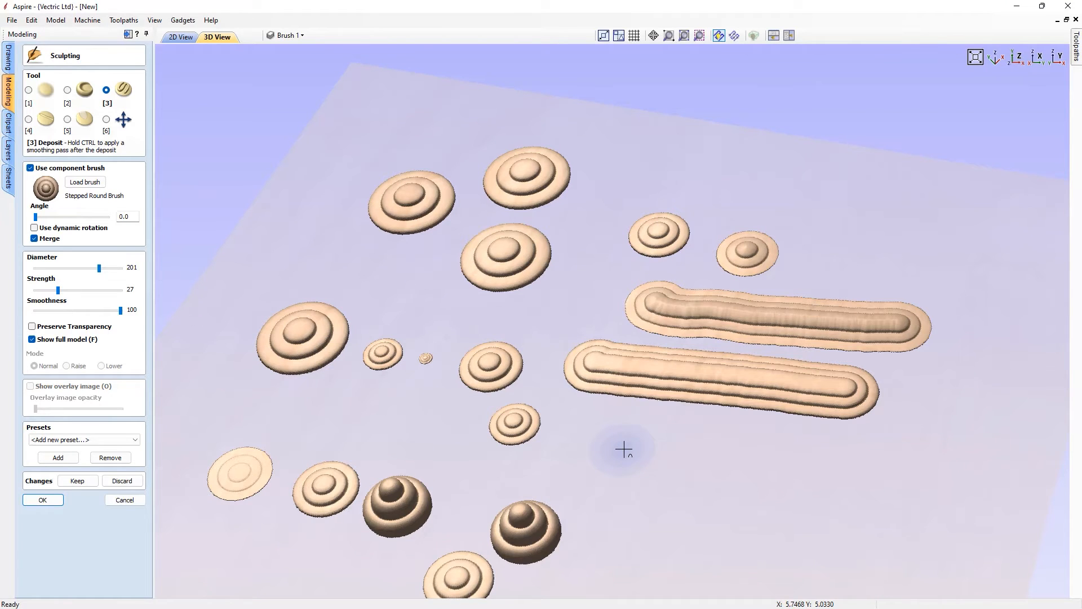
pyautogui.moveTo(624, 449); pyautogui.dragTo(858, 476)
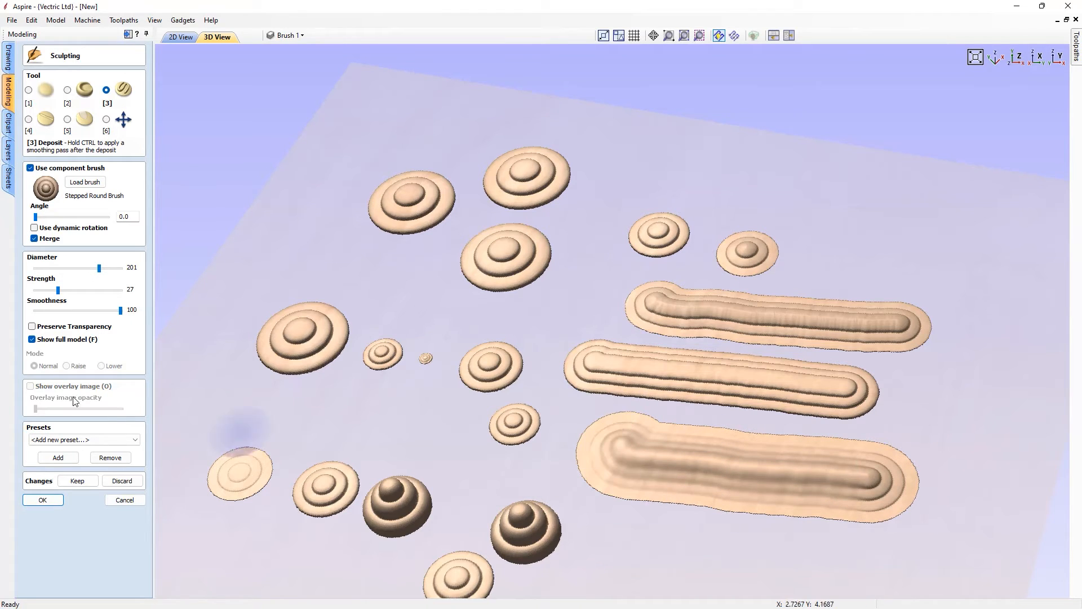
pyautogui.moveTo(128, 310); pyautogui.dragTo(35, 310)
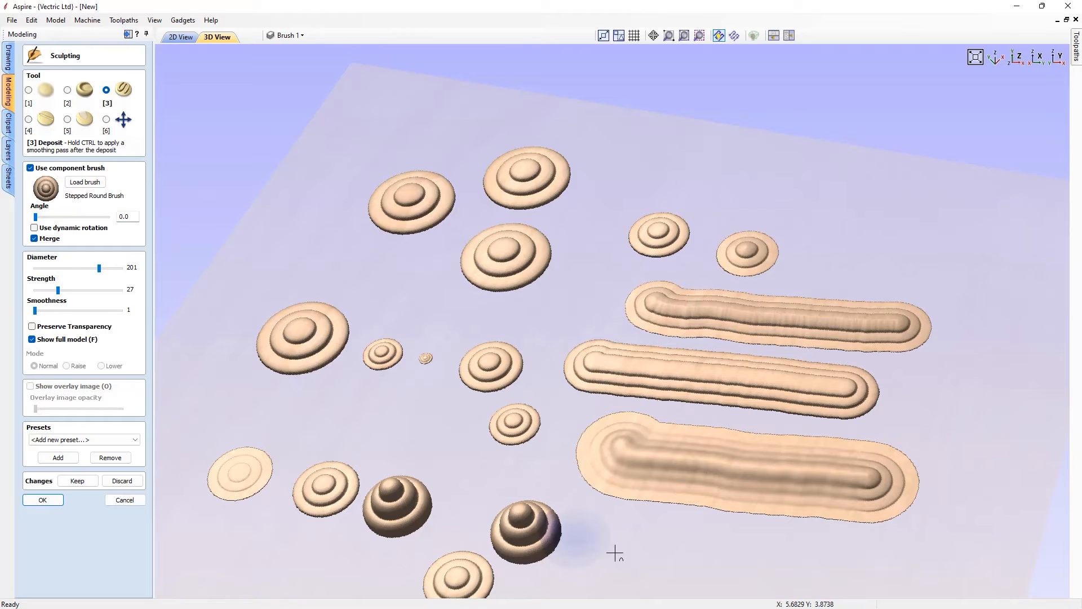
pyautogui.moveTo(616, 546); pyautogui.dragTo(859, 563)
pyautogui.scroll(-3, 706, 455)
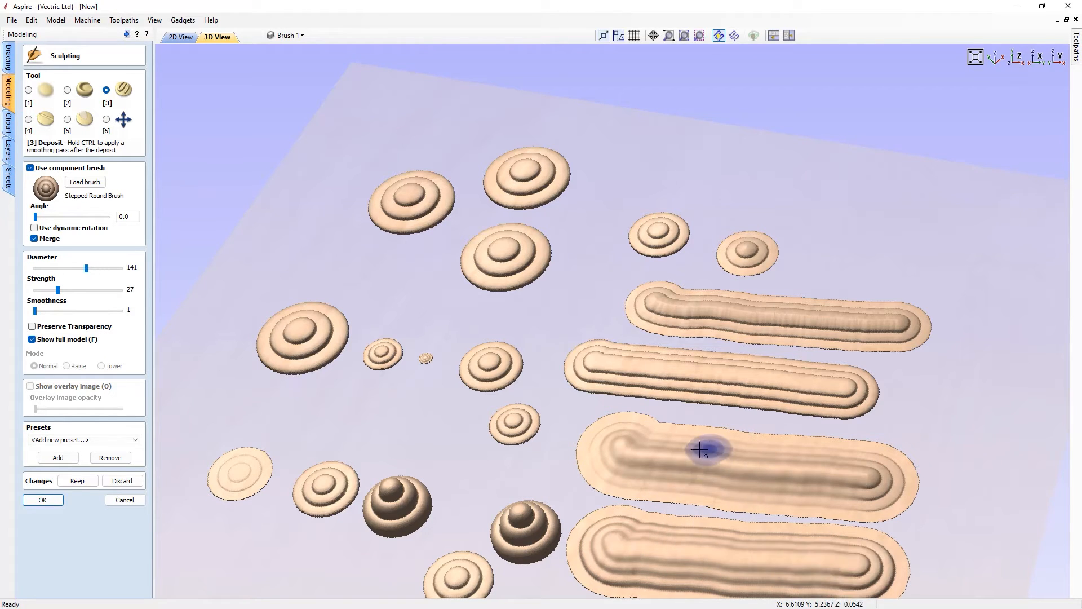
# Inspect the four strokes from another angle and discard all sculpted test stamps and strokes
pyautogui.click(107, 119)
pyautogui.moveTo(374, 307); pyautogui.dragTo(514, 152)
pyautogui.click(1016, 57)
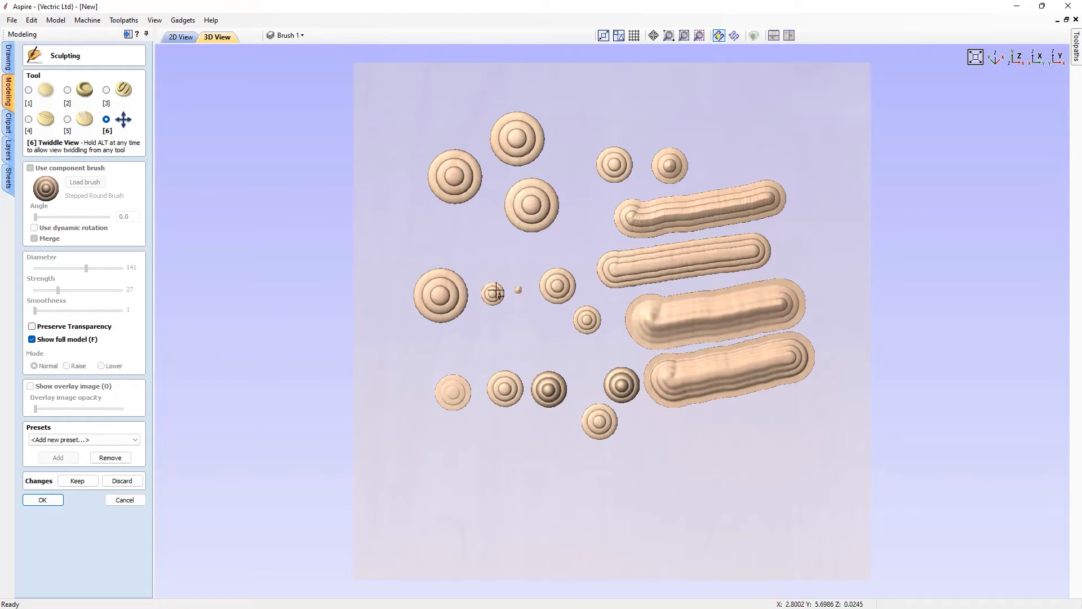
pyautogui.click(121, 480)
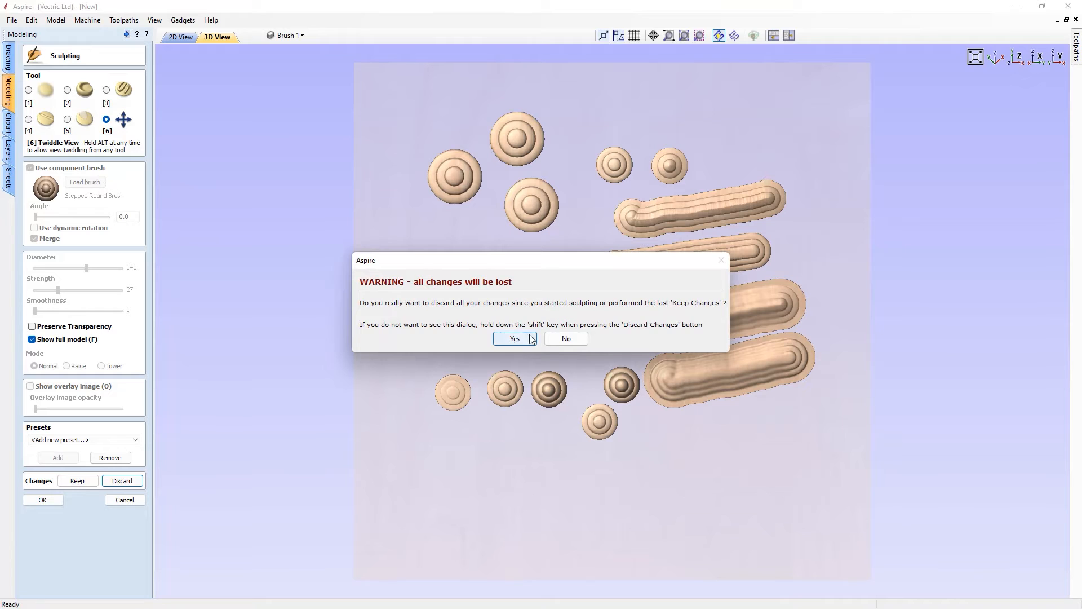
pyautogui.click(515, 338)
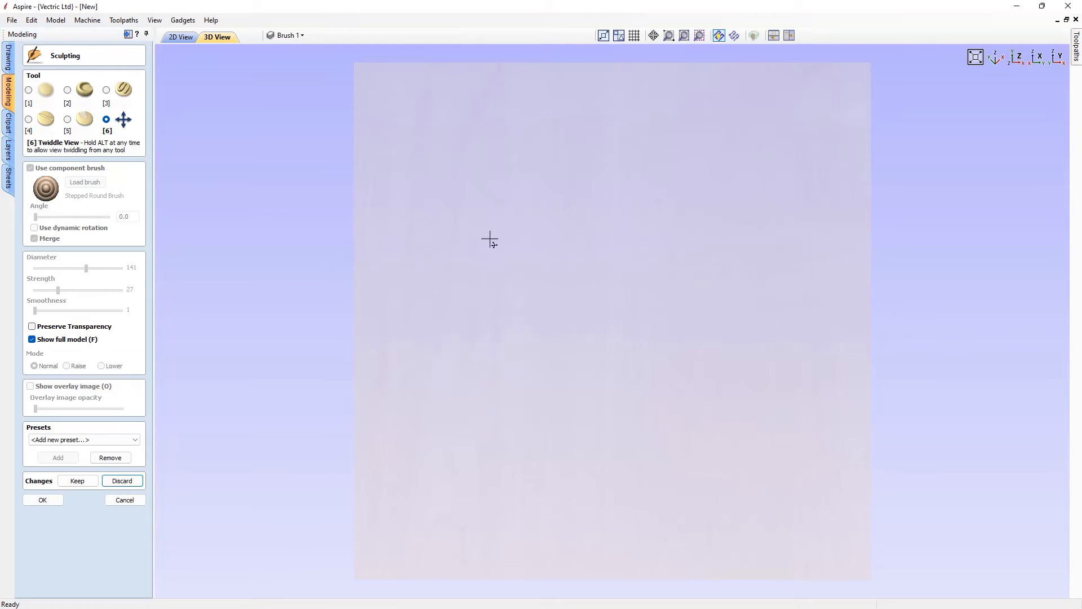
# Deposit a single stamp and a horizontal stroke beside it near the upper edge, using Diameter 301, Strength 63 and Smoothness 1
pyautogui.click(109, 93)
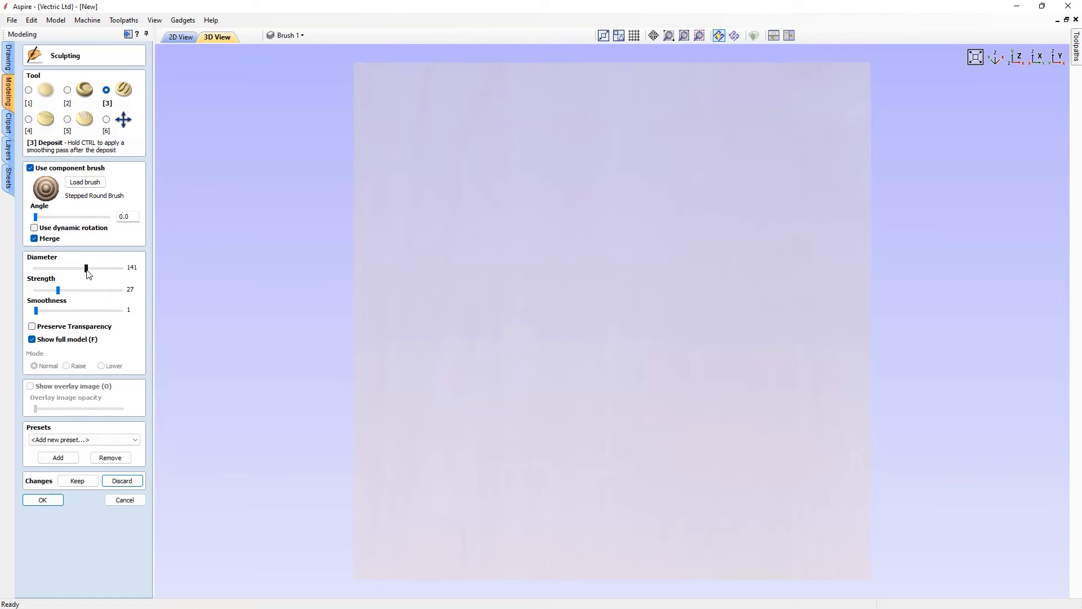
pyautogui.moveTo(87, 270); pyautogui.dragTo(129, 273)
pyautogui.click(444, 183)
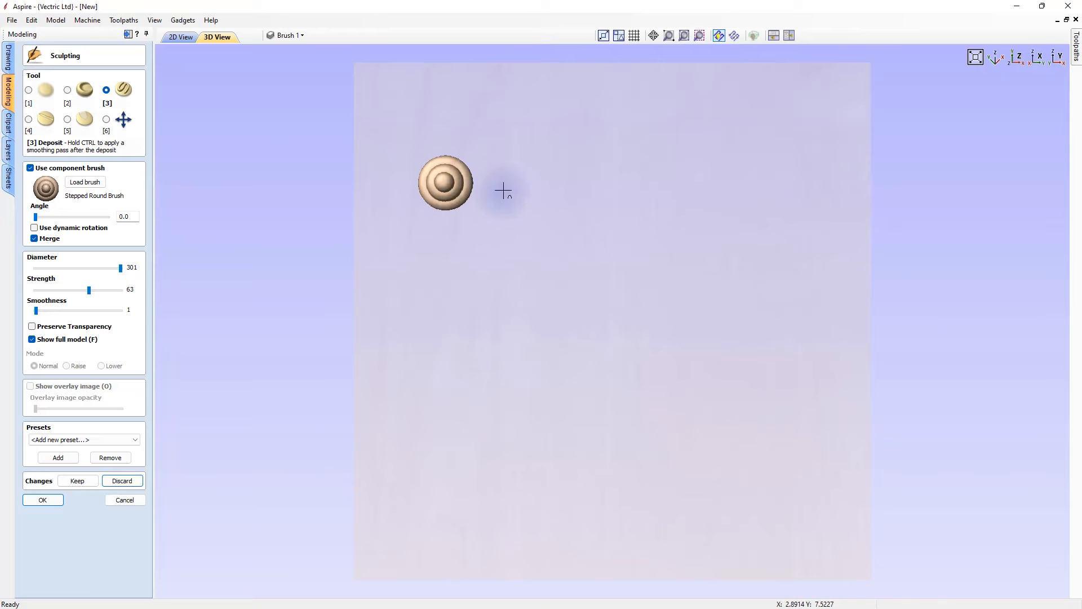
pyautogui.click(534, 187)
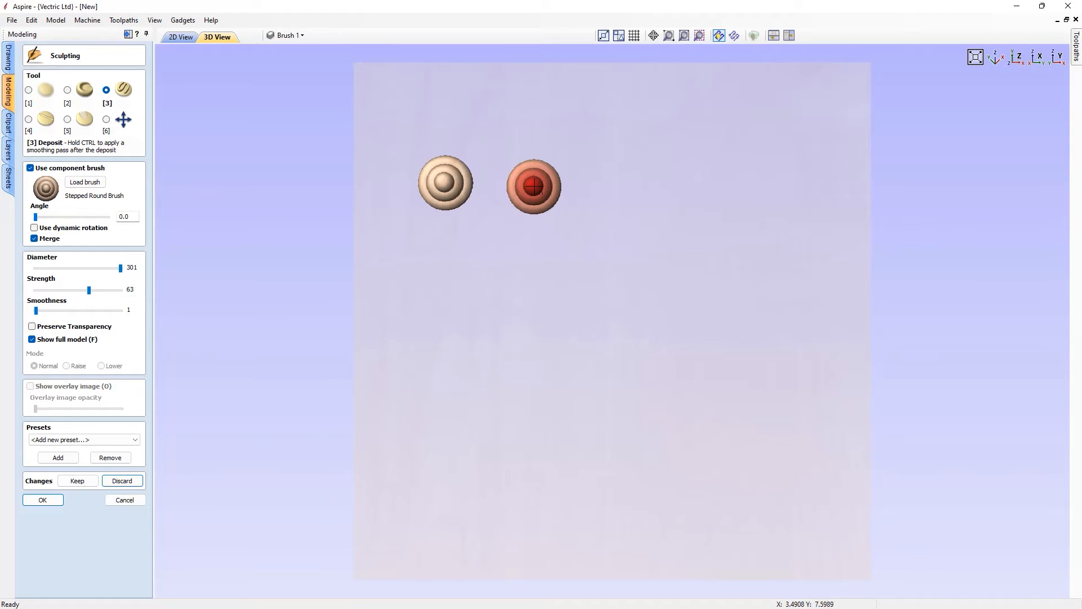
pyautogui.moveTo(533, 188); pyautogui.dragTo(769, 186)
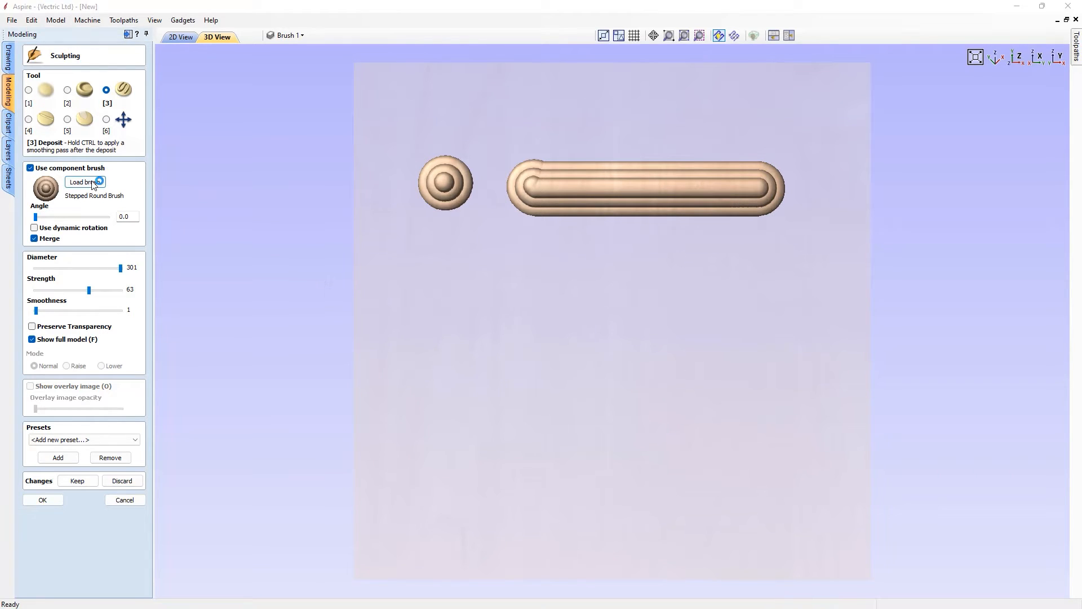
# Load the Stepped Round Brush-0.5 component brush and deposit a single stamp and a horizontal stroke below the first pair
pyautogui.click(85, 182)
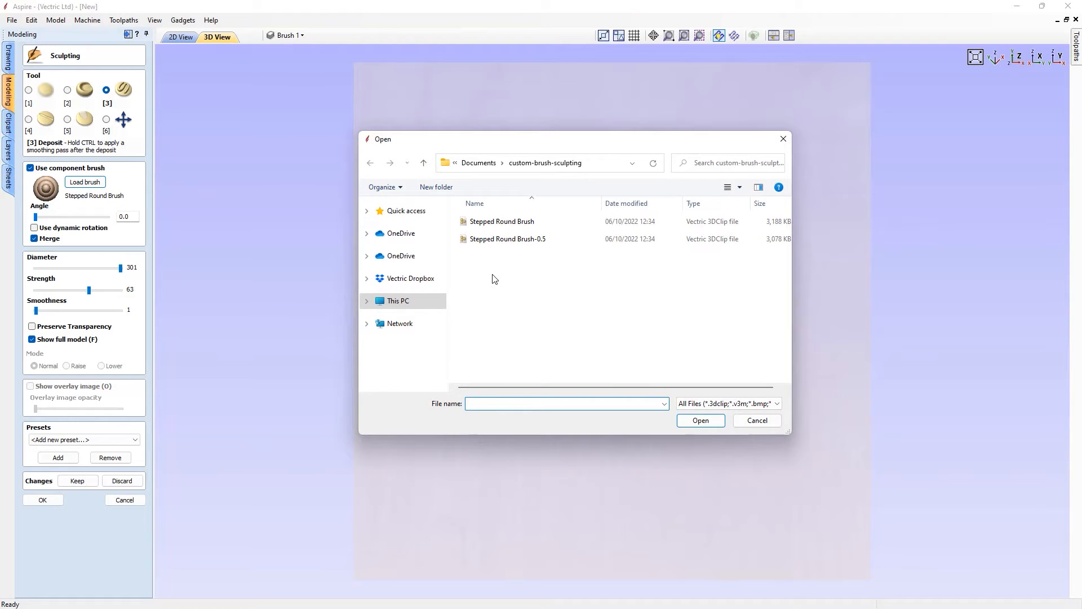
pyautogui.click(514, 240)
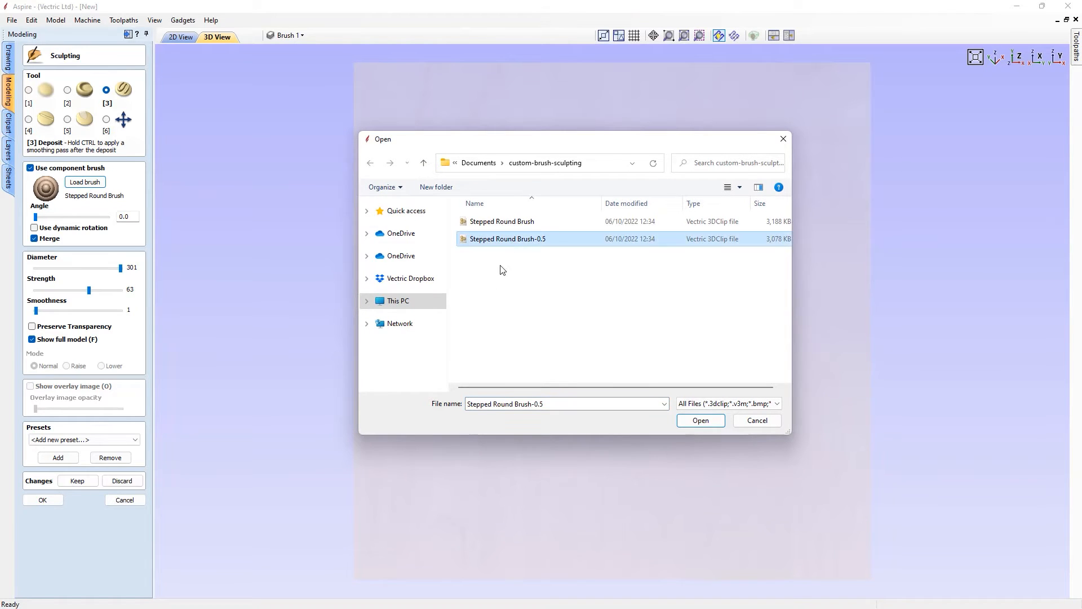
pyautogui.click(716, 423)
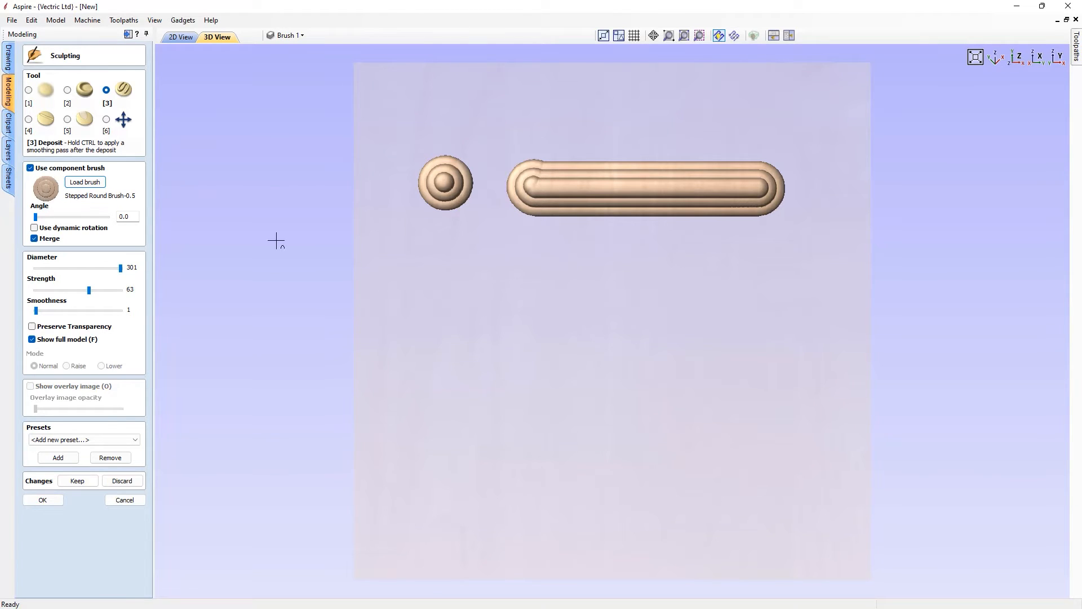
pyautogui.click(443, 277)
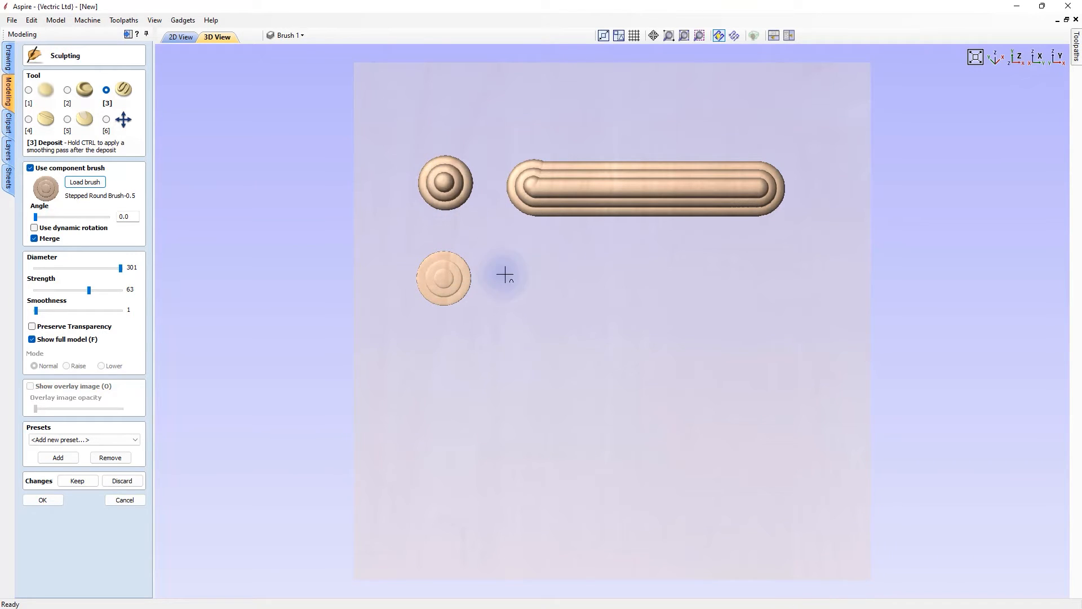
pyautogui.moveTo(525, 276); pyautogui.dragTo(768, 276)
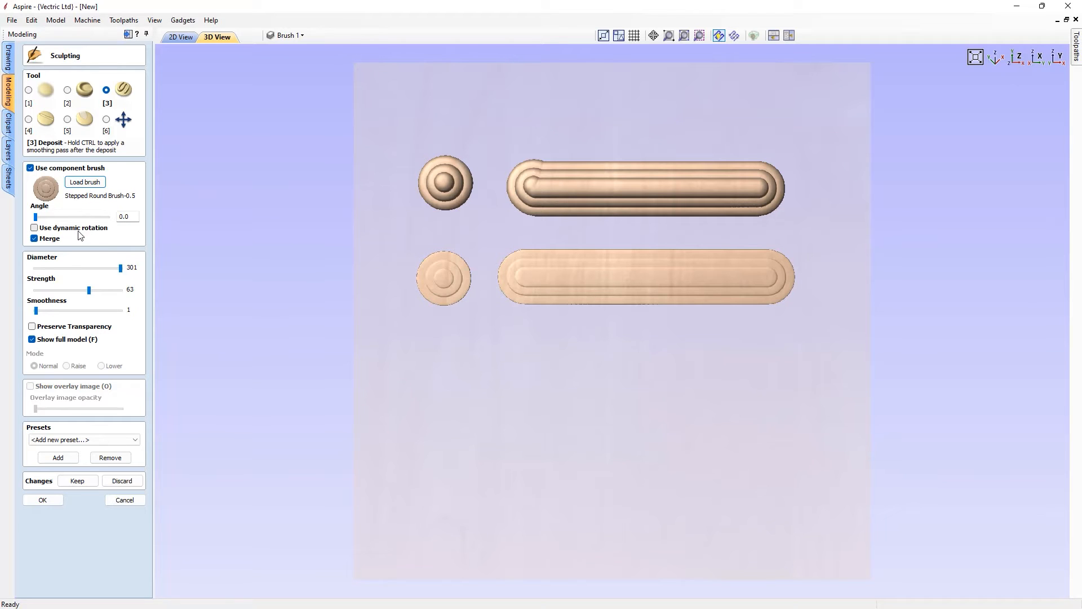
# Exit sculpting without keeping its changes and show the whole job in the 2D view
pyautogui.click(125, 500)
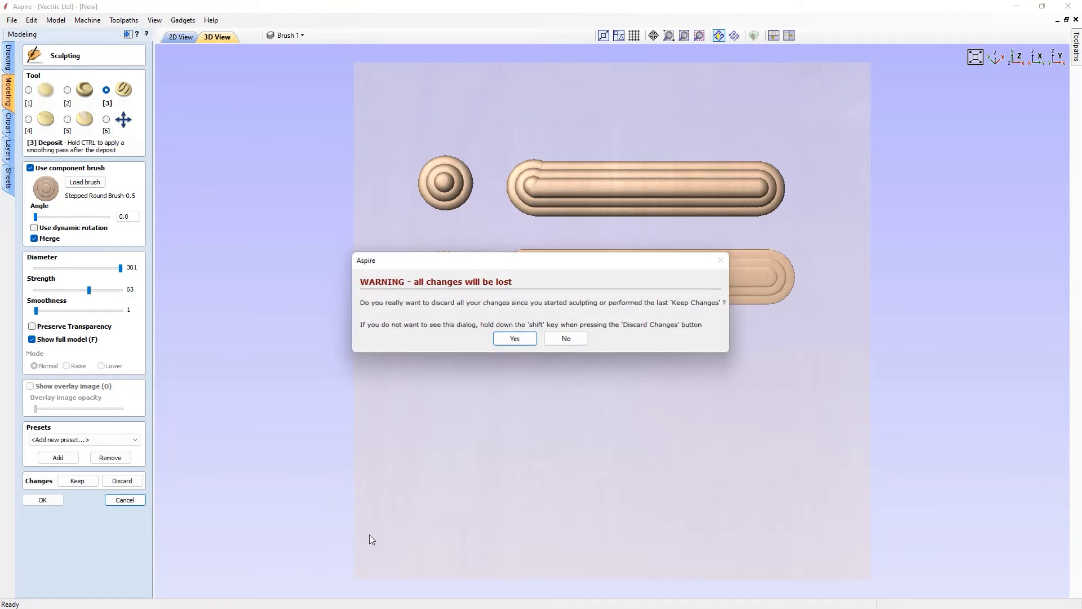
pyautogui.click(514, 338)
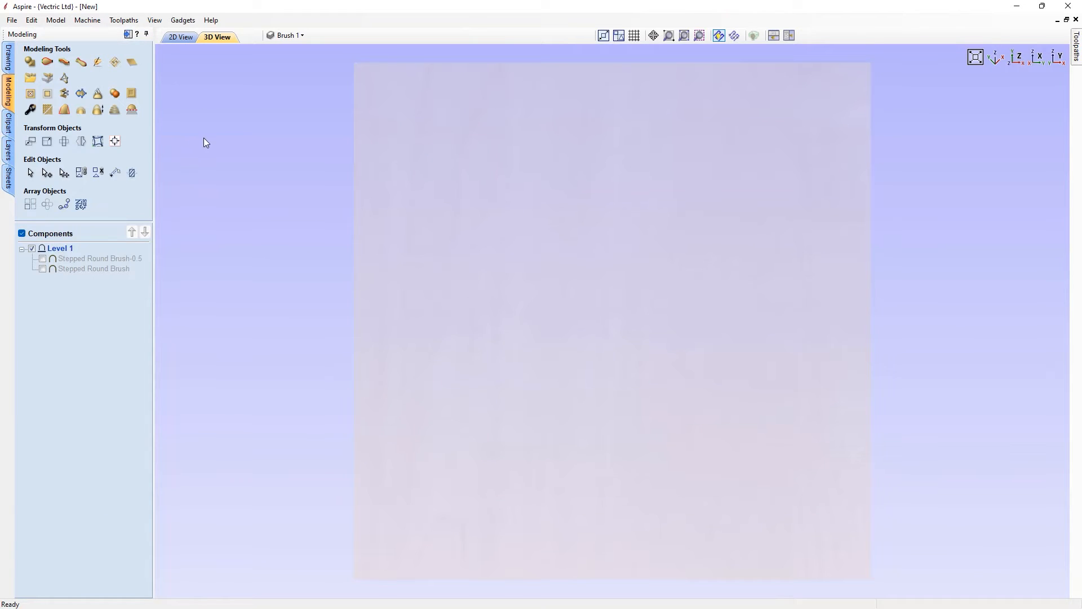
pyautogui.click(186, 36)
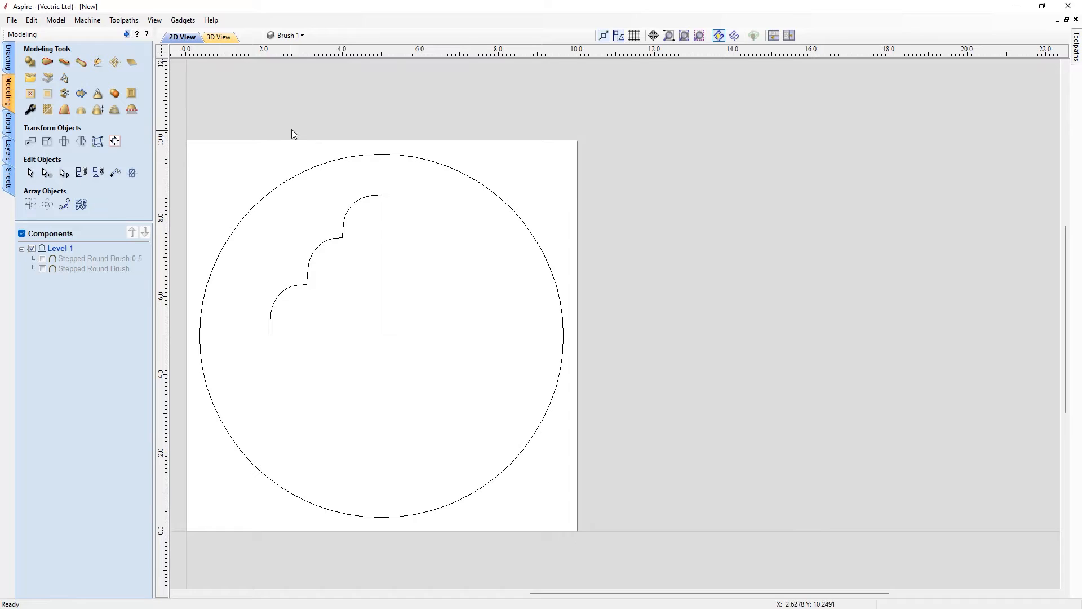
pyautogui.press('F6')
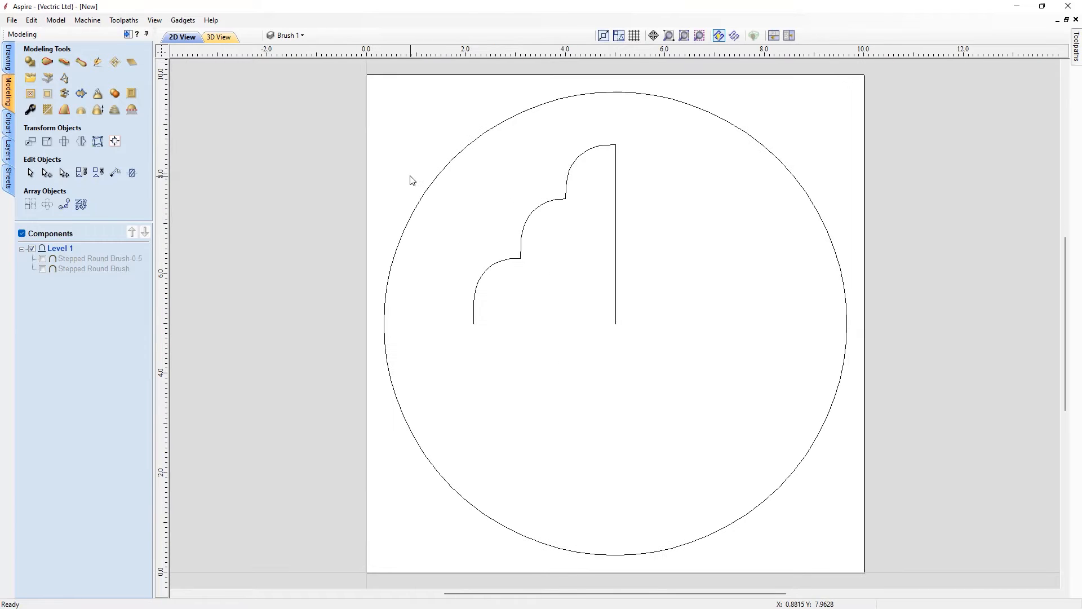
# Add a new layer named Brush 2 and hide the Brush 1 layer
pyautogui.click(293, 35)
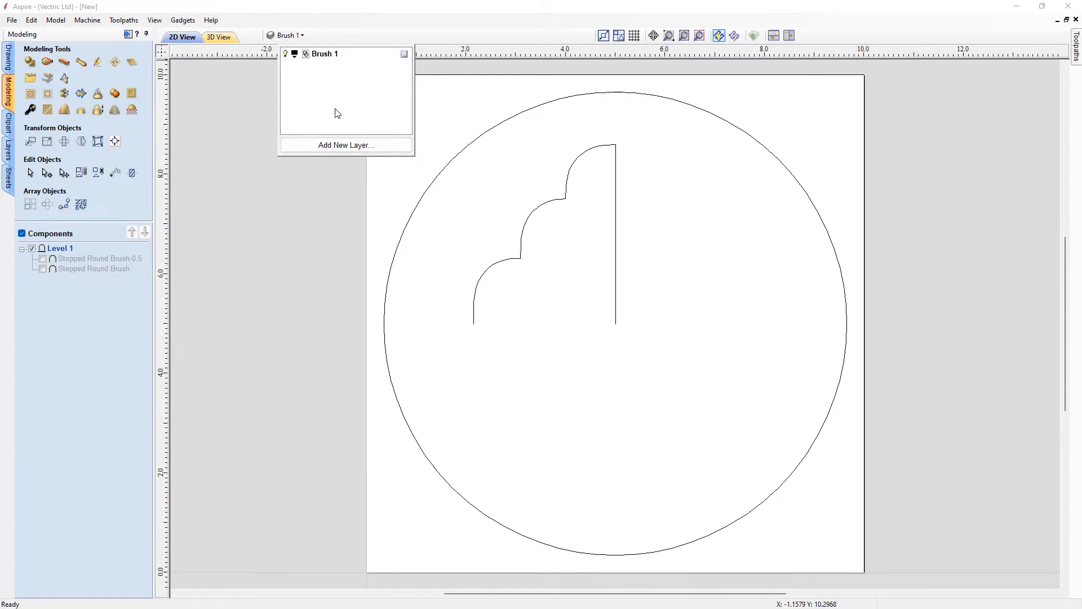
pyautogui.click(349, 144)
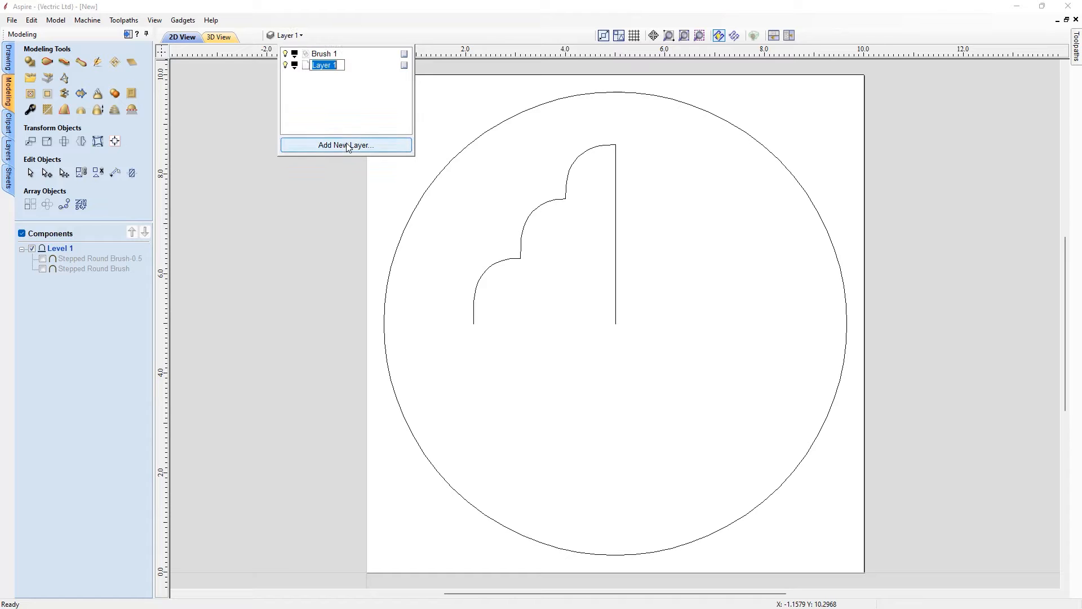
pyautogui.write('Brush 2')
pyautogui.press('Return')
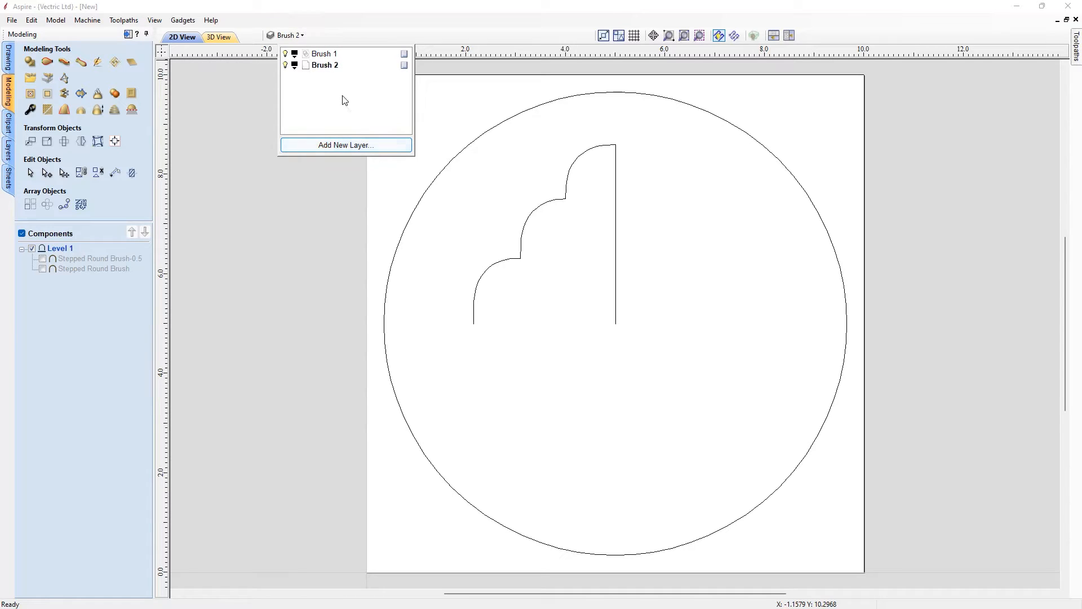
pyautogui.click(285, 53)
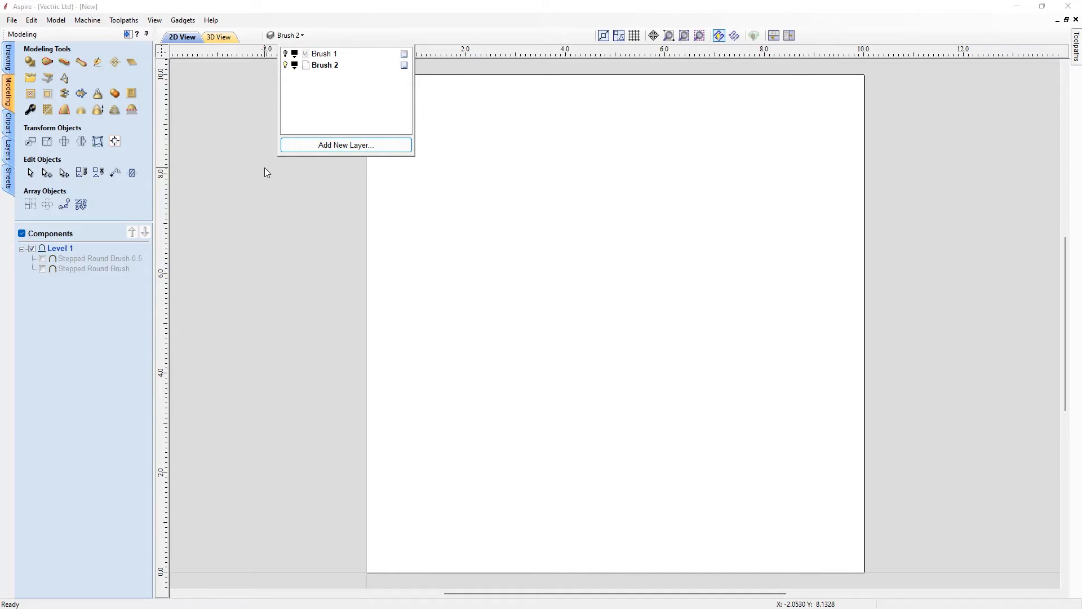
# Draw a closed two-span polyline running horizontally 9.2 inches across the job at Y 5.0 and back to its start
pyautogui.click(8, 56)
pyautogui.click(31, 123)
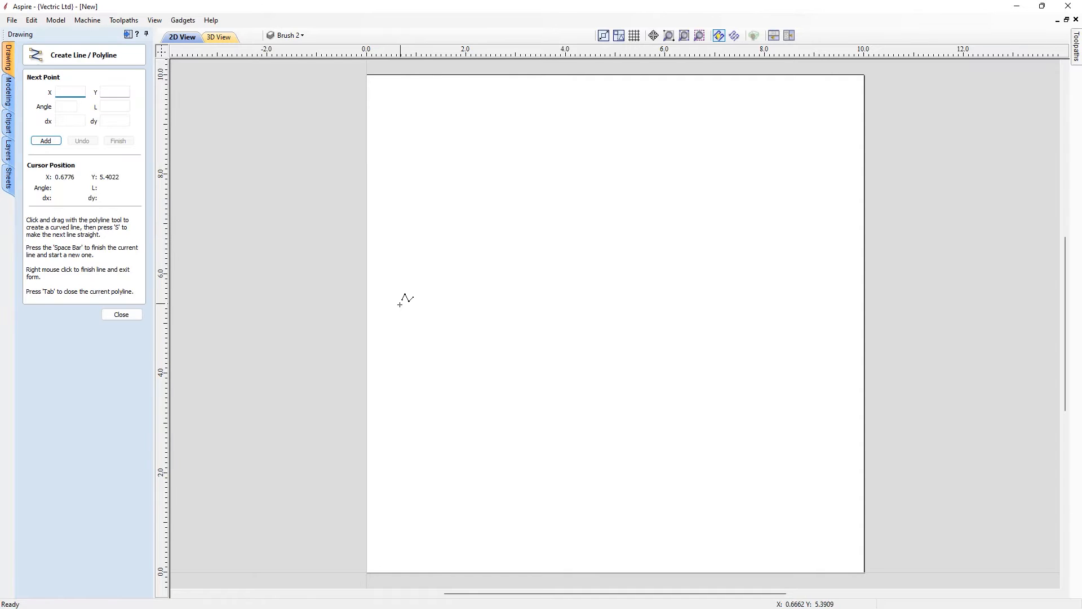
pyautogui.click(389, 323)
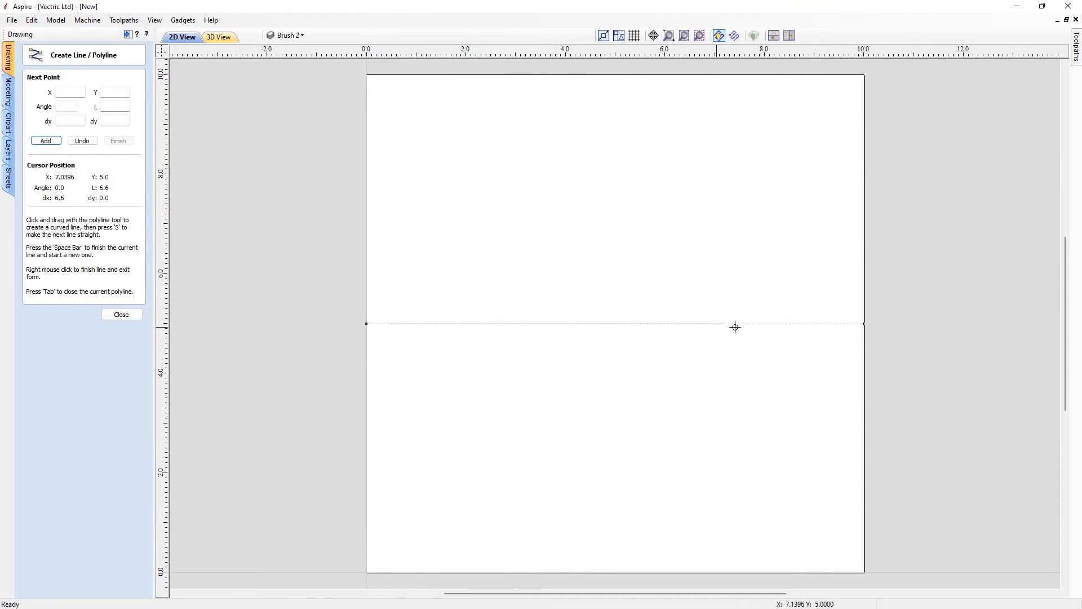
pyautogui.click(846, 324)
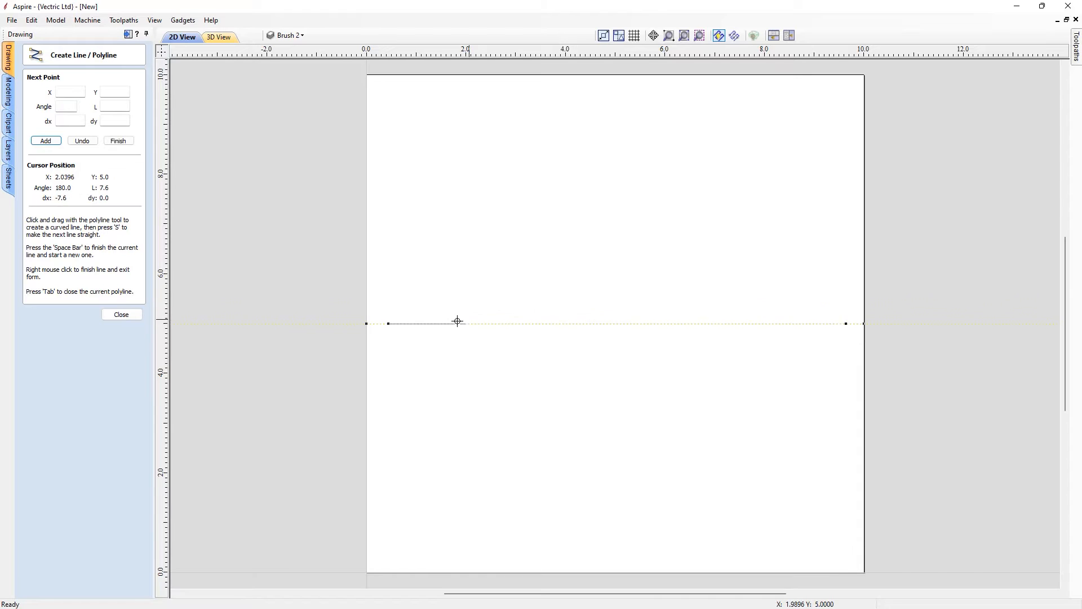
pyautogui.click(389, 323)
pyautogui.rightClick(429, 392)
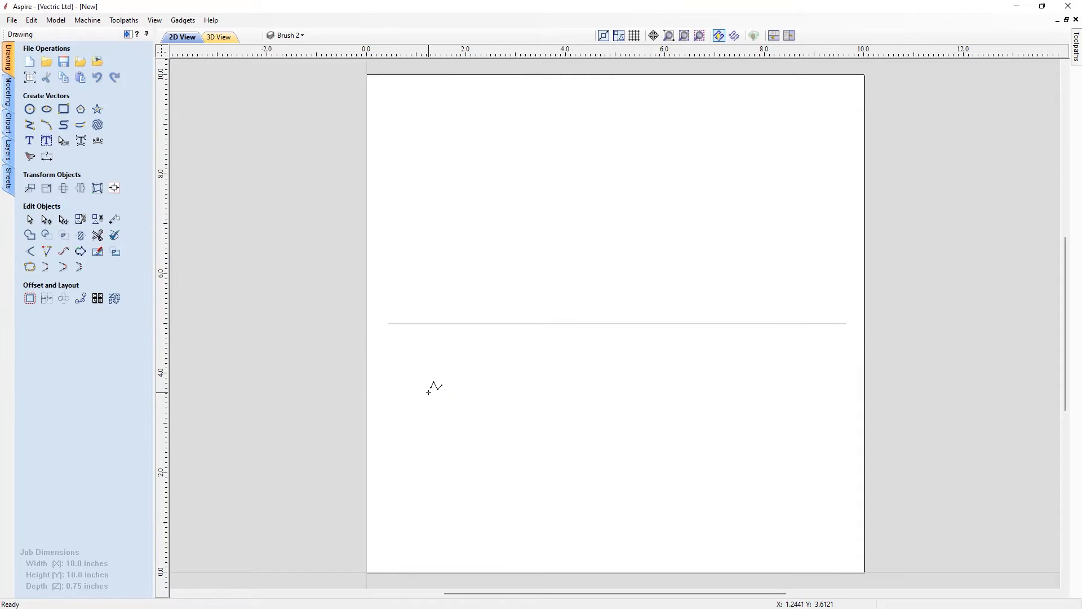
# Convert one span of the horizontal polyline to a Bezier curve and bow it upward by about 1.84 inches
pyautogui.click(563, 325)
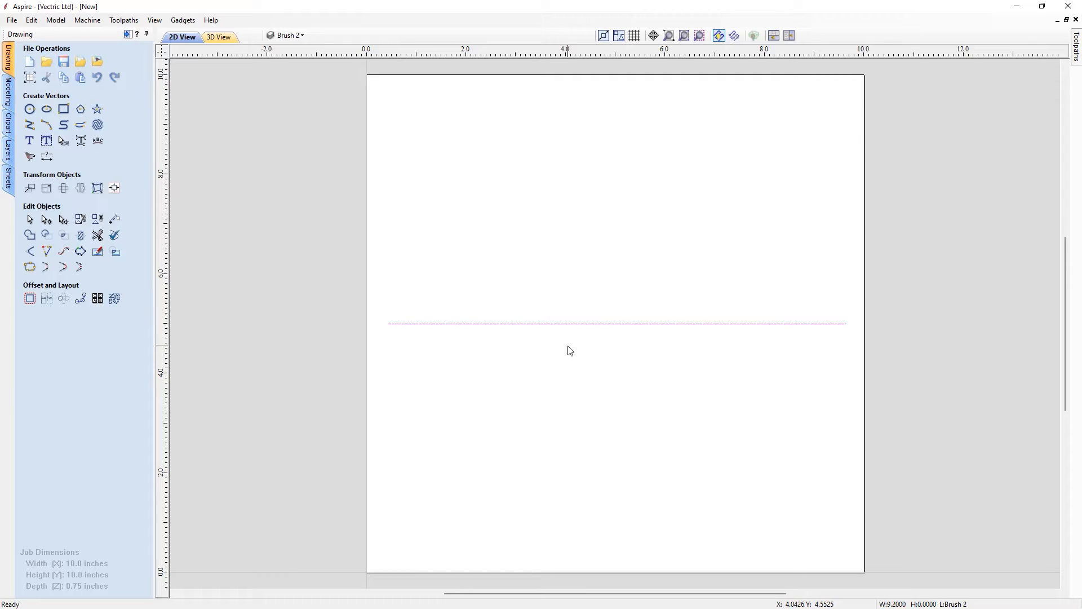
pyautogui.press('n')
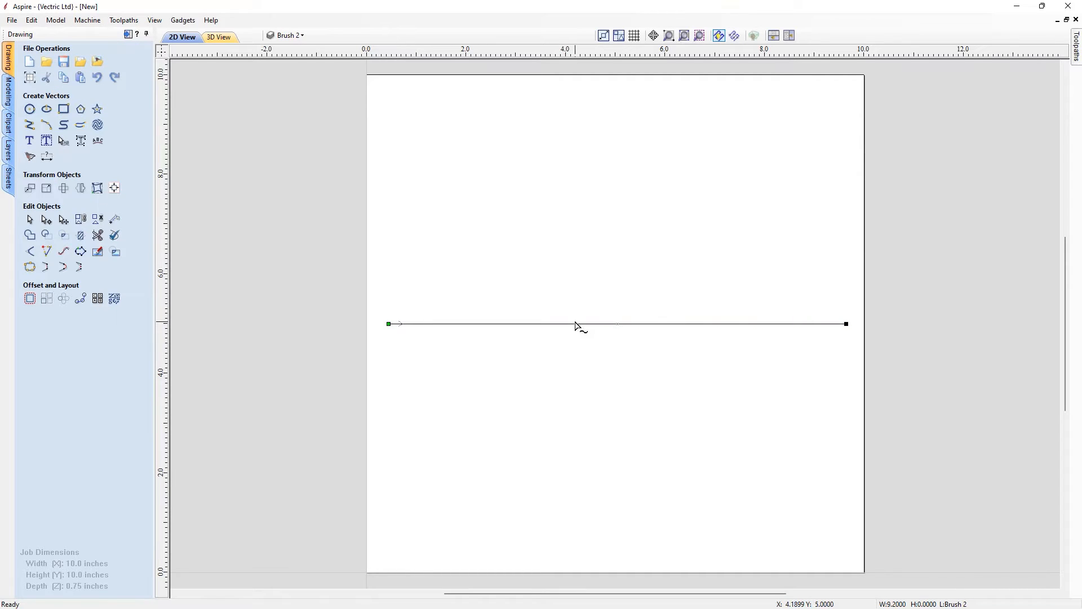
pyautogui.press('b')
pyautogui.moveTo(596, 326); pyautogui.dragTo(596, 232)
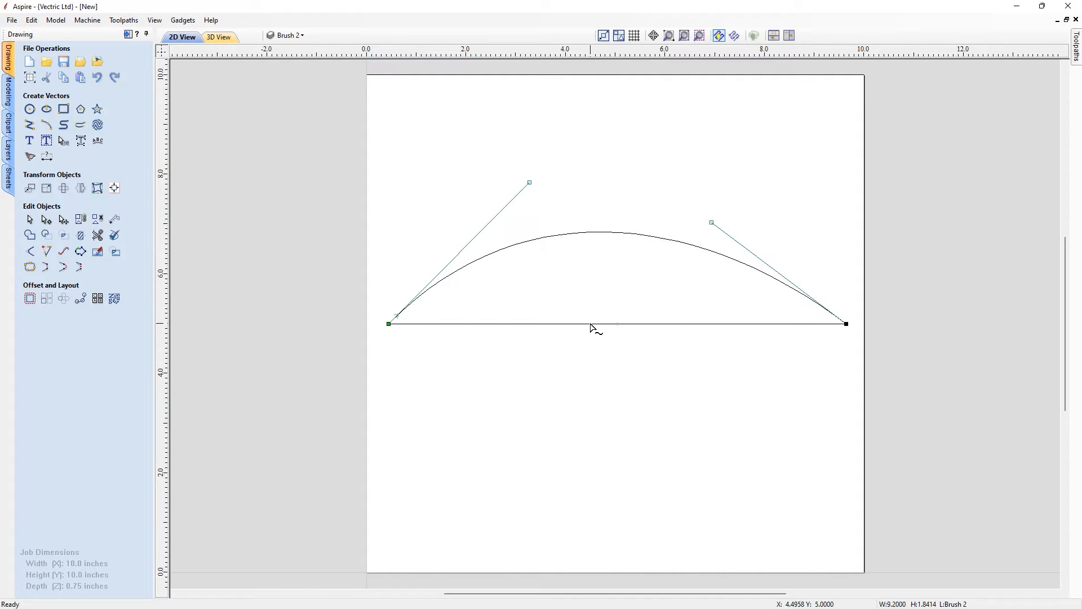
# Convert the straight lower span to a Bezier curve, bow it downward, and flatten both arcs into a leaf about 9.2 by 3.1 inches
pyautogui.press('c')
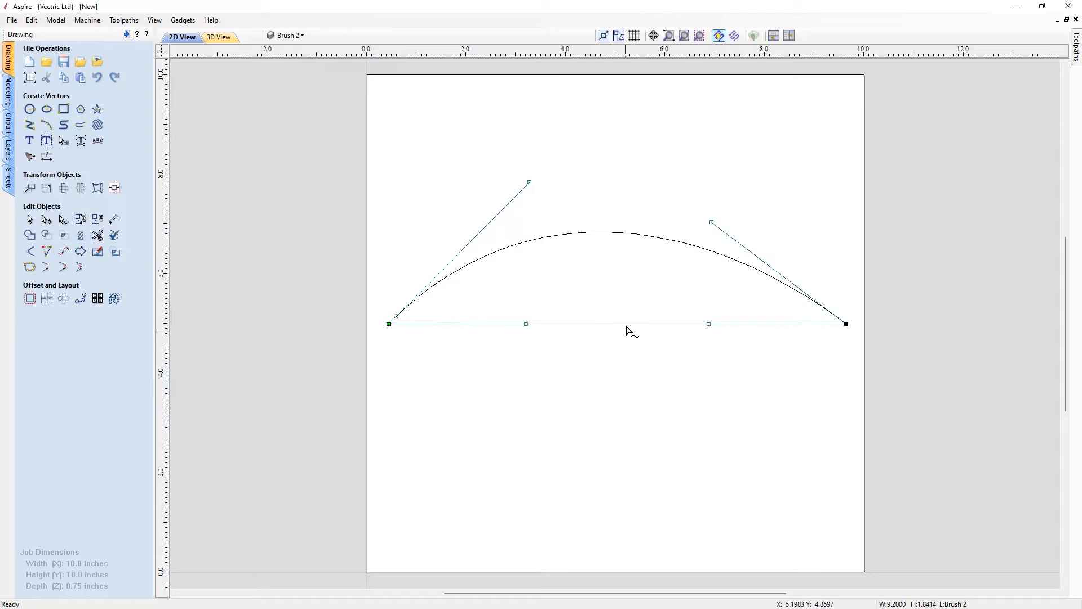
pyautogui.moveTo(620, 334); pyautogui.dragTo(618, 428)
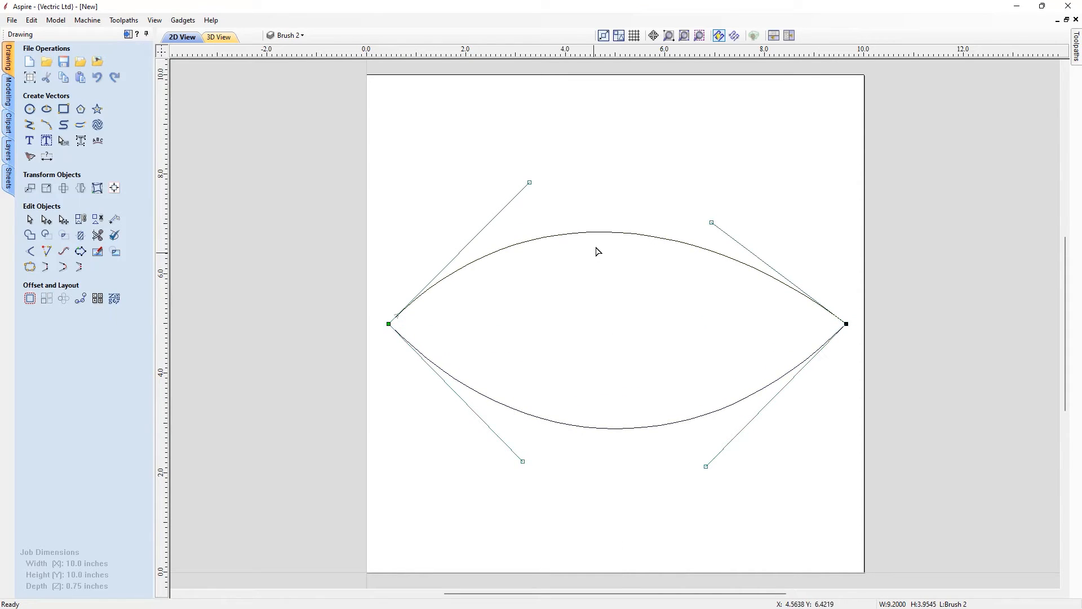
pyautogui.moveTo(606, 235); pyautogui.dragTo(613, 232)
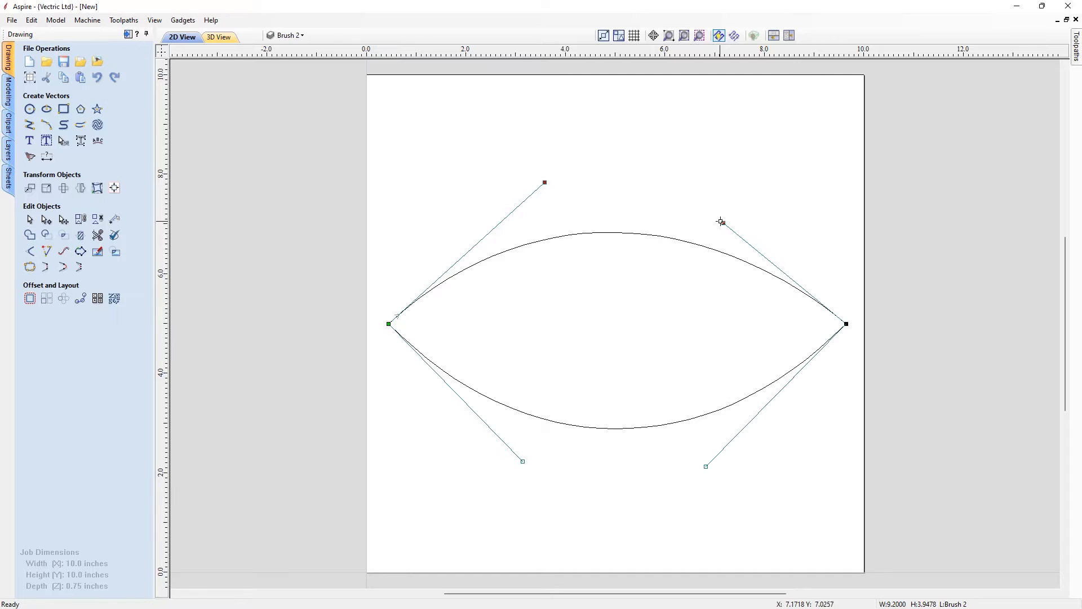
pyautogui.moveTo(545, 182); pyautogui.dragTo(543, 209)
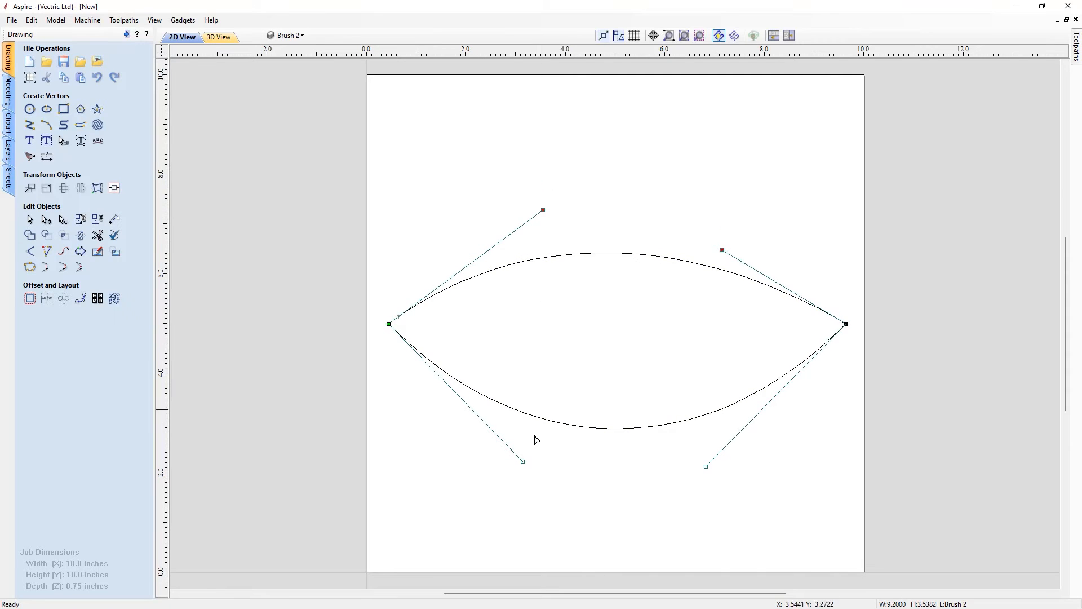
pyautogui.moveTo(522, 460); pyautogui.dragTo(520, 432)
pyautogui.click(612, 507)
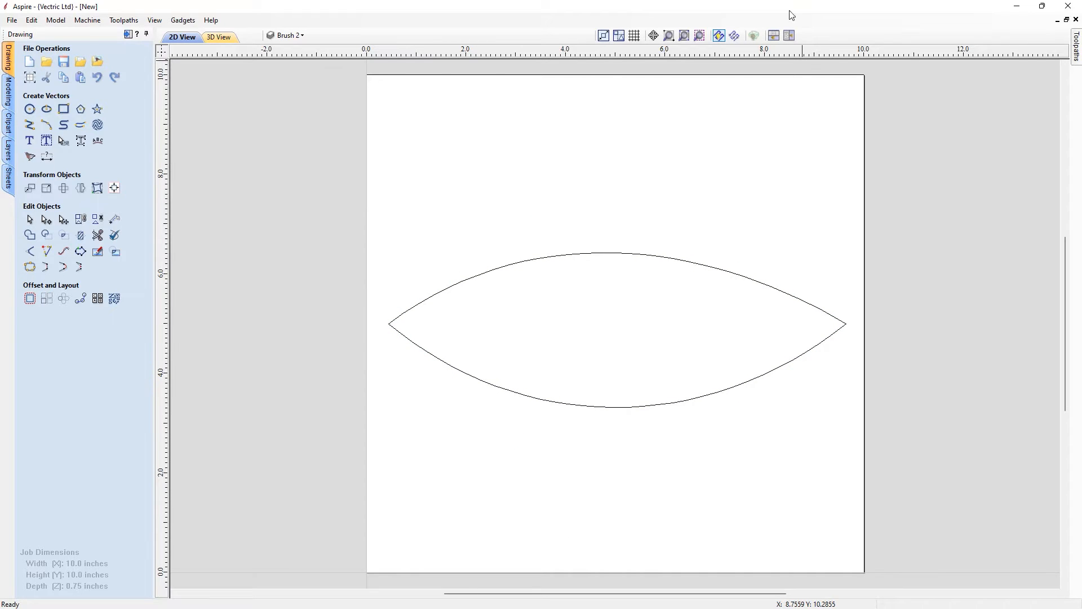
# With the 2D and 3D views side by side, create a smooth-profile component named Brush 2 from the leaf vector, with no height limit
pyautogui.click(789, 36)
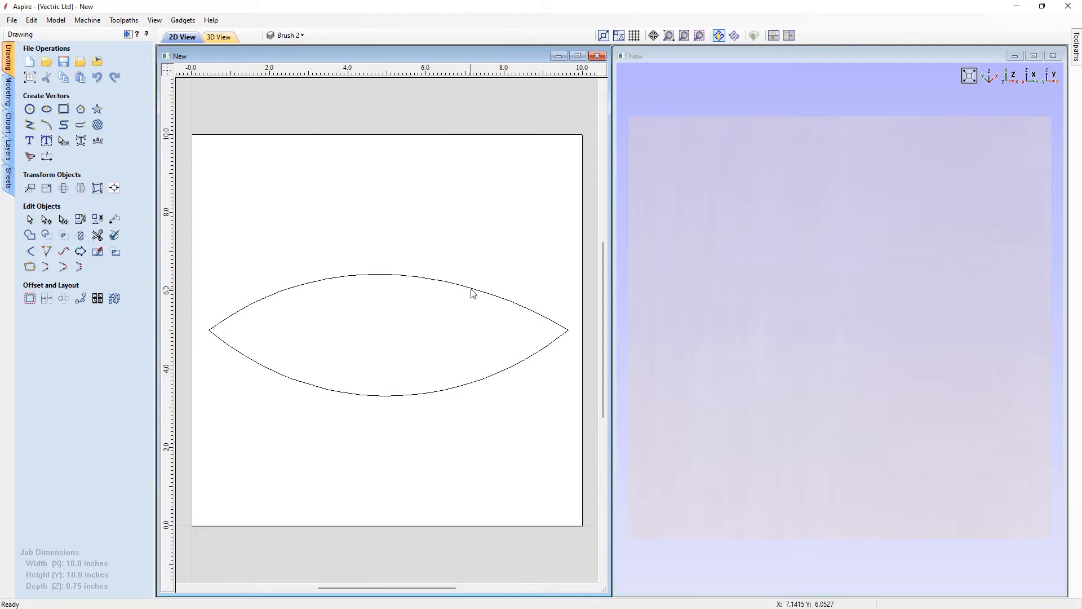
pyautogui.click(471, 288)
pyautogui.click(8, 92)
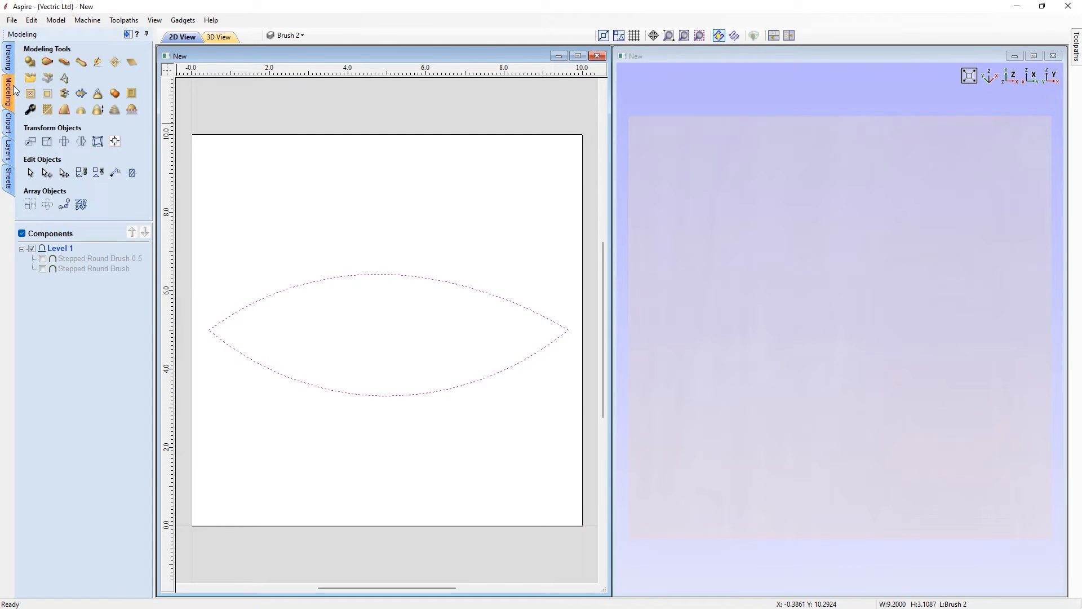
pyautogui.click(29, 62)
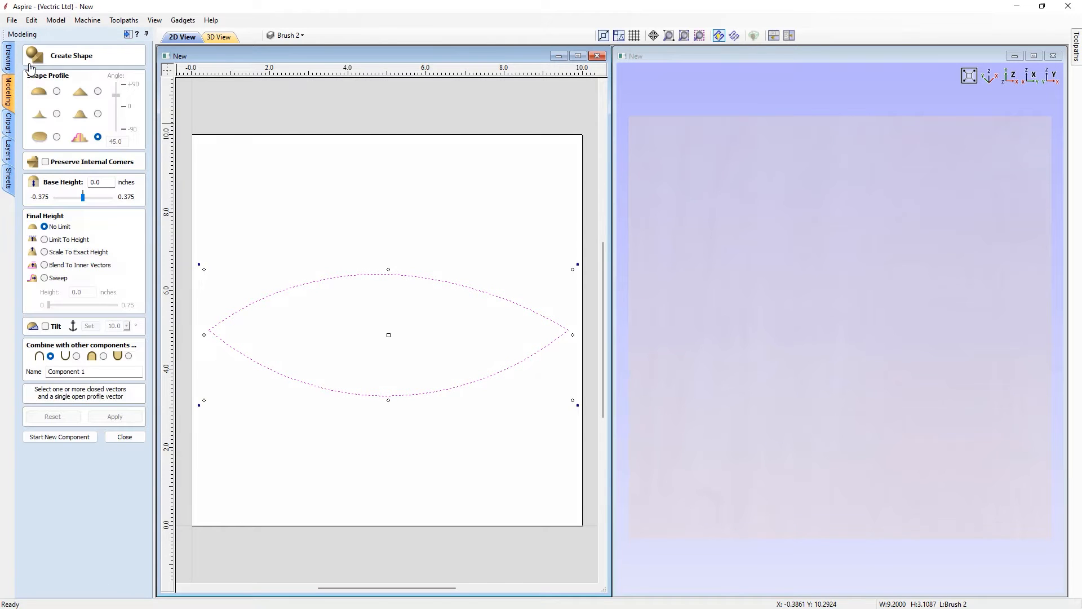
pyautogui.click(98, 114)
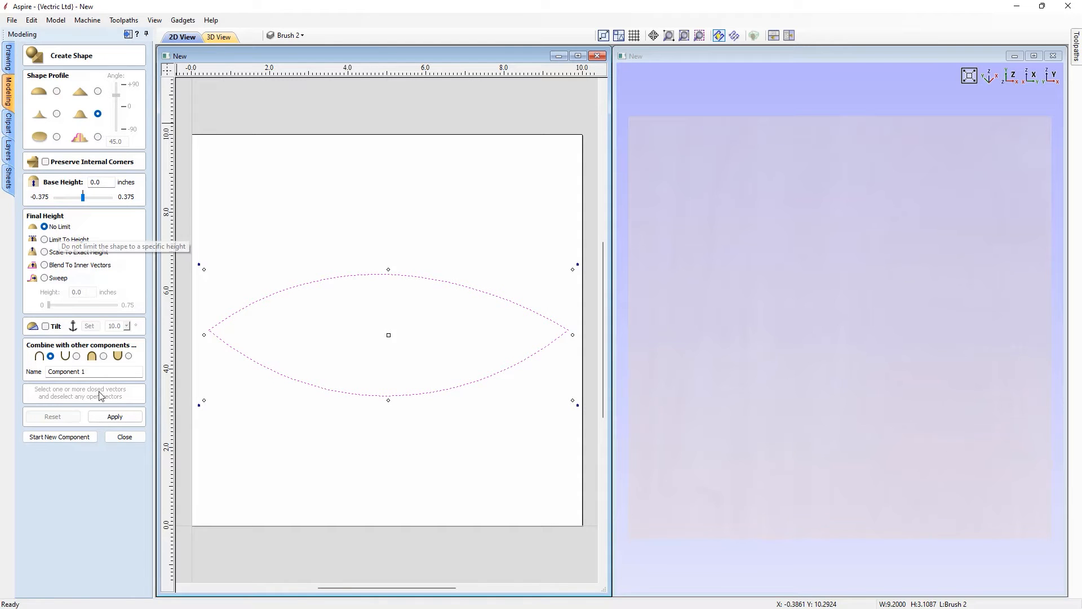
pyautogui.click(84, 372)
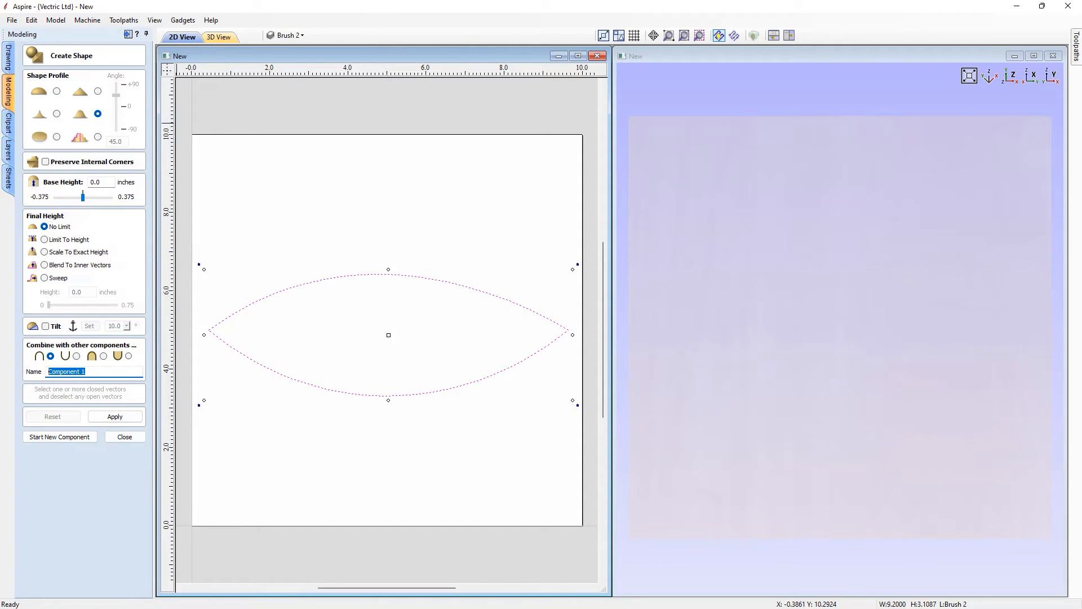
pyautogui.write('Brush 2')
pyautogui.click(119, 419)
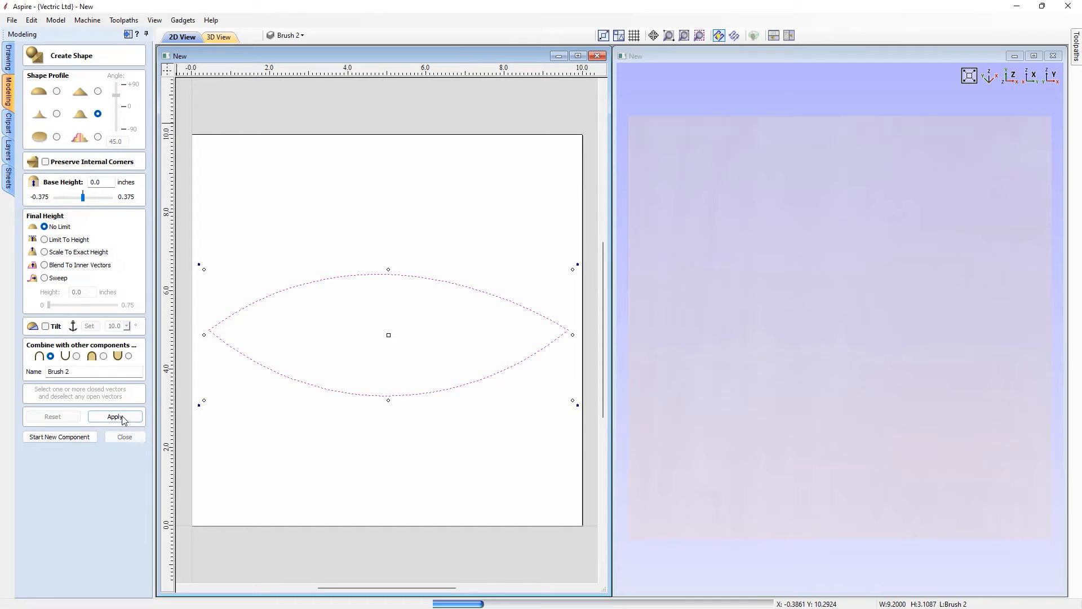
pyautogui.click(124, 437)
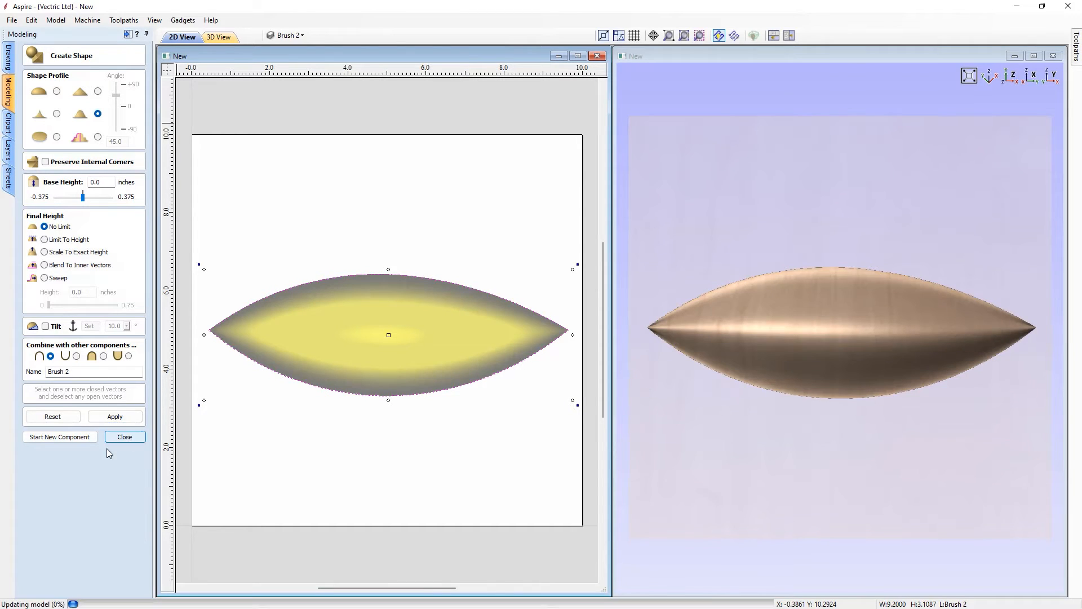
# Save the Brush 2 component as a sculpting brush file named Brush 2 in the custom-brush-sculpting folder
pyautogui.moveTo(851, 458)
pyautogui.mouseDown()
pyautogui.moveTo(669, 291)
pyautogui.moveTo(749, 358)
pyautogui.moveTo(915, 362)
pyautogui.moveTo(868, 385)
pyautogui.moveTo(859, 372)
pyautogui.mouseUp()
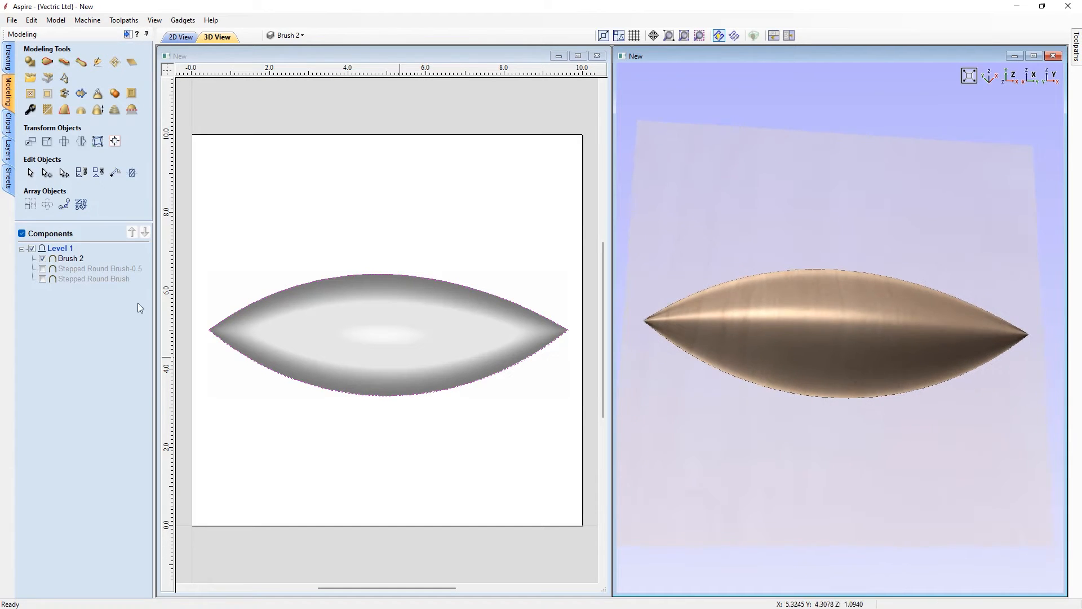
pyautogui.click(71, 258)
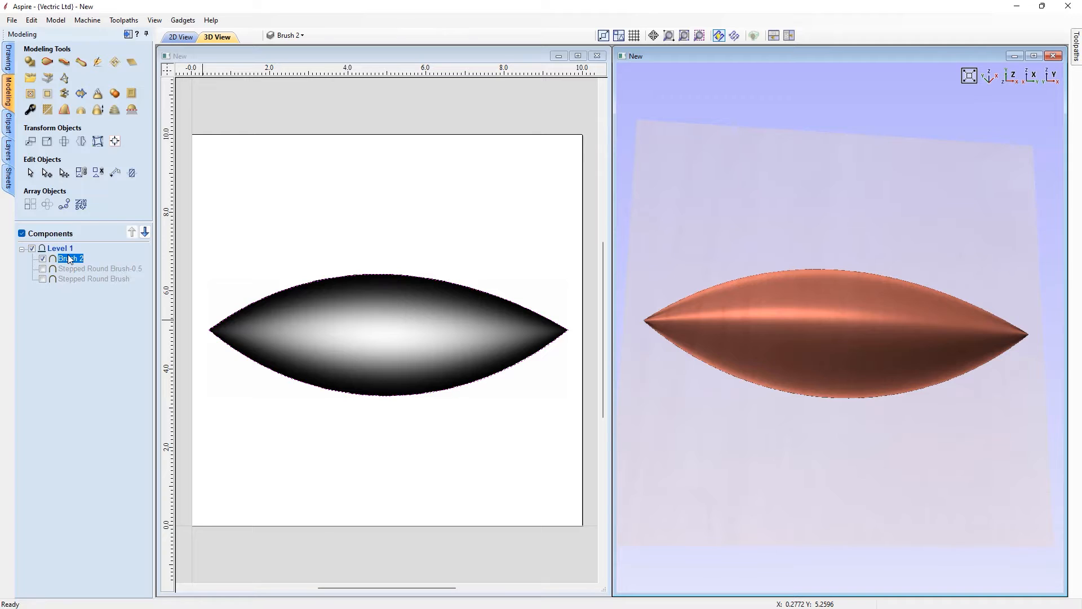
pyautogui.rightClick(71, 258)
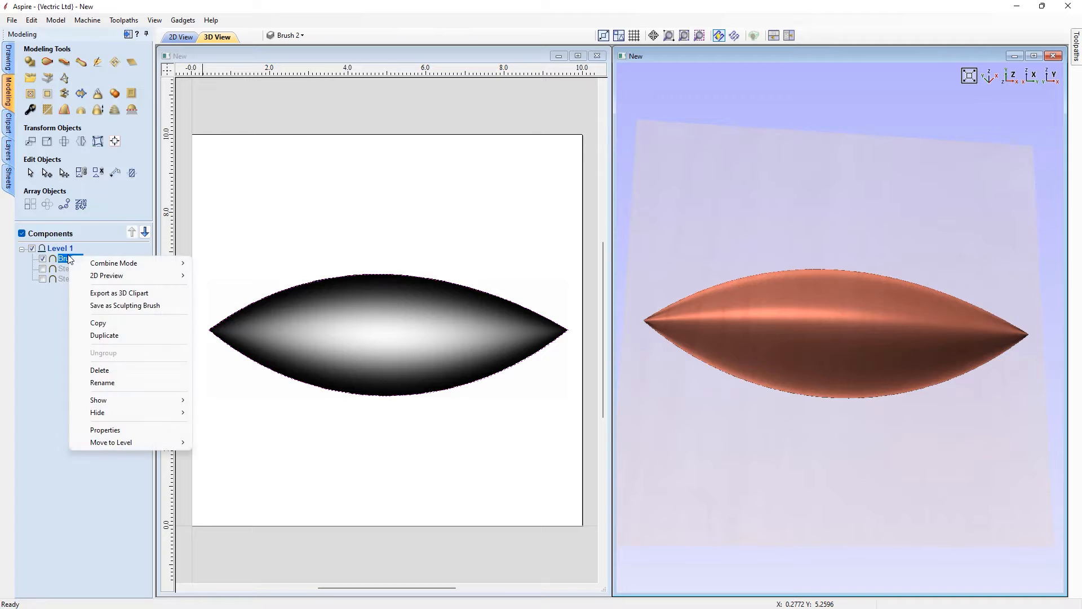
pyautogui.click(156, 311)
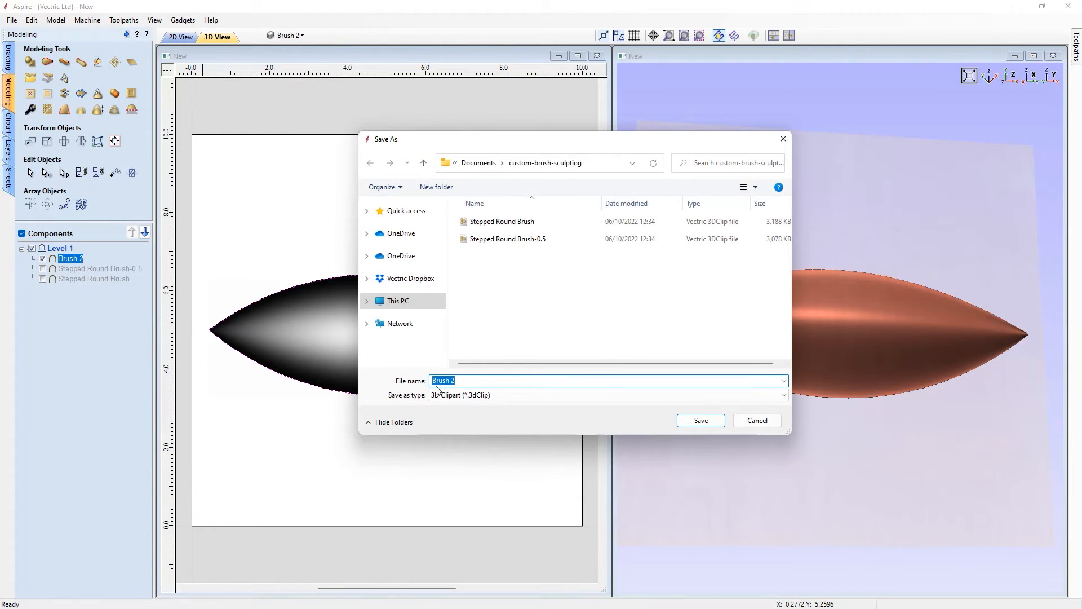
pyautogui.click(713, 421)
# Hide the Brush 2 component and maximize the 3D view looking straight down on the model
pyautogui.click(1012, 77)
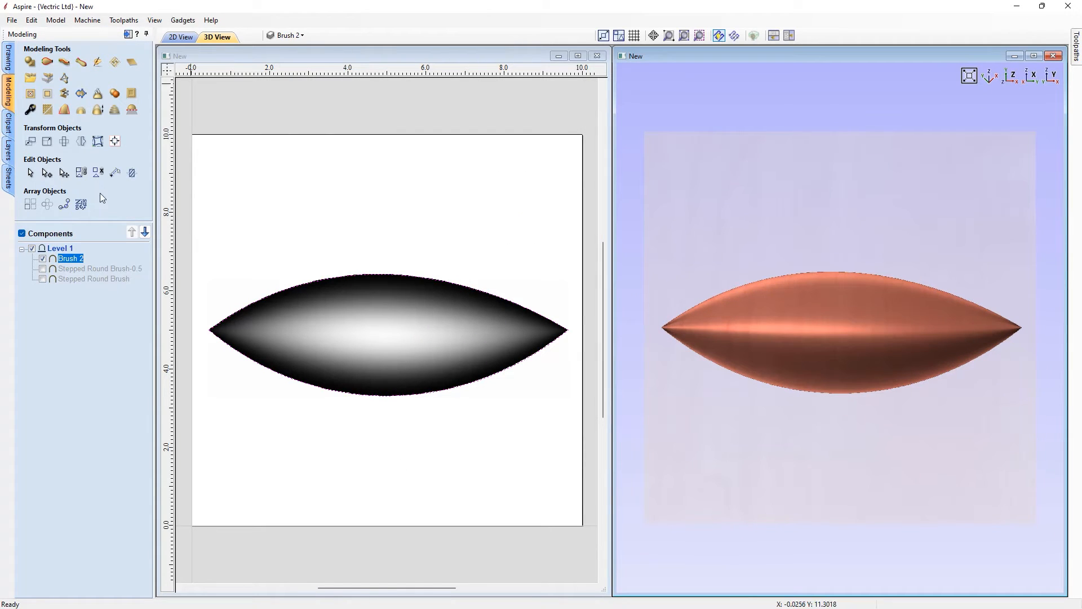
pyautogui.click(43, 258)
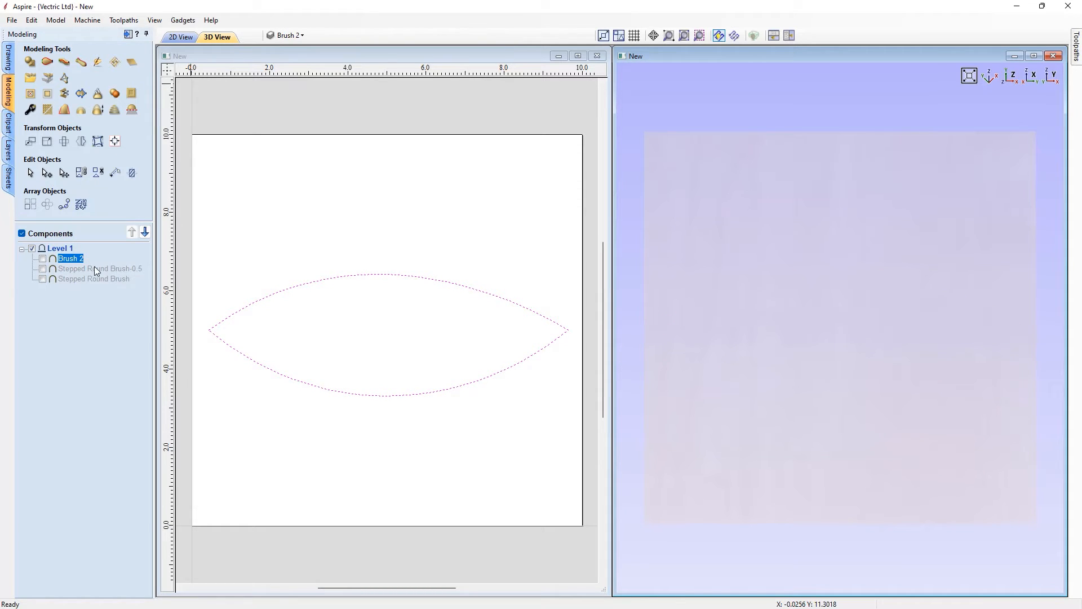
pyautogui.click(1034, 56)
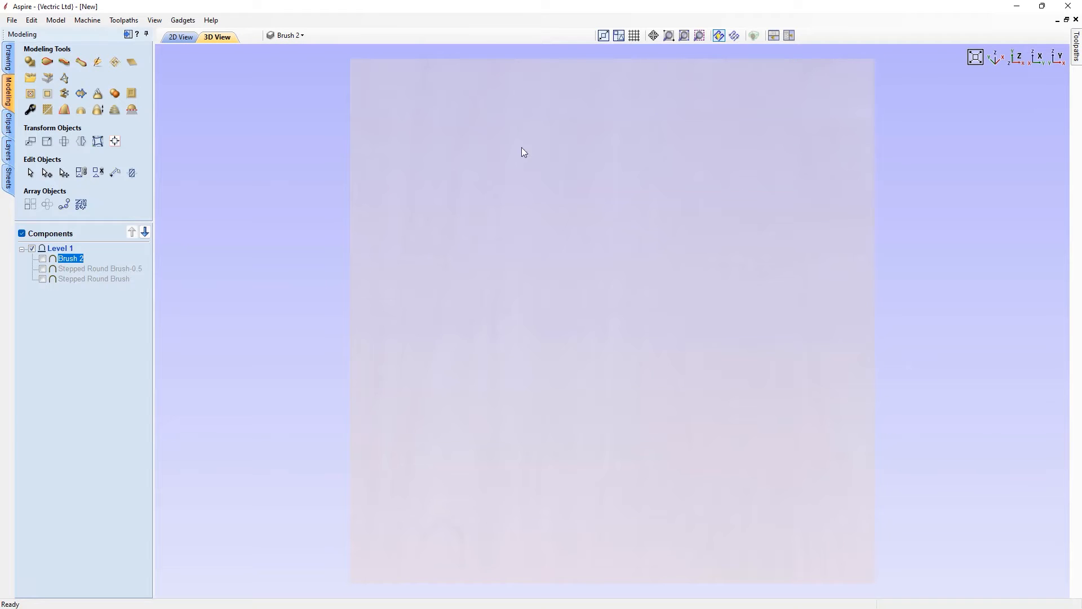
# Clear the selection of the hidden Brush 2 component and start a sculpting session
pyautogui.click(98, 62)
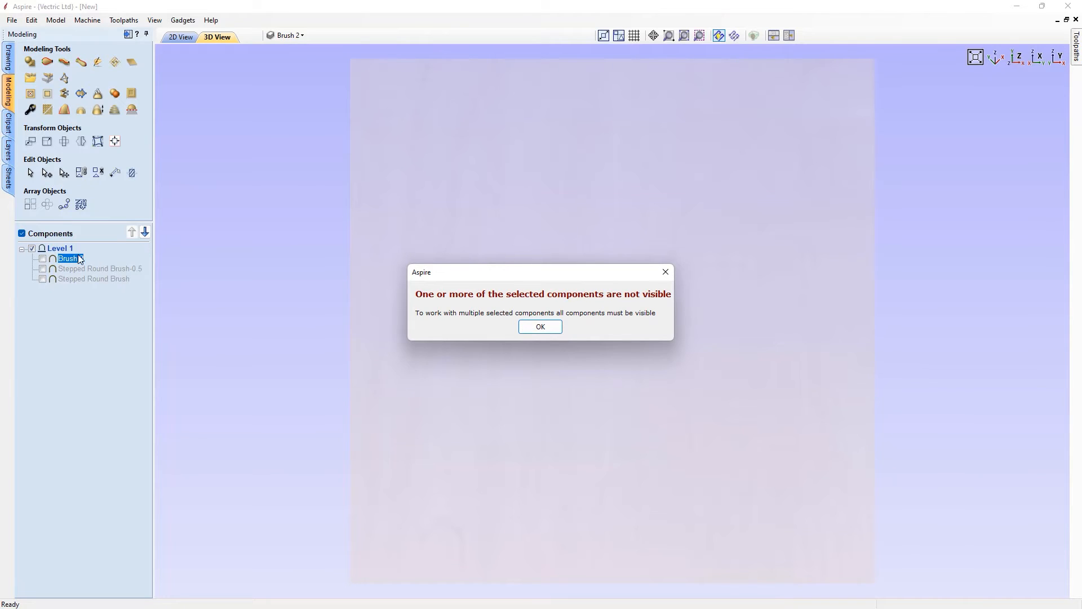
pyautogui.click(541, 328)
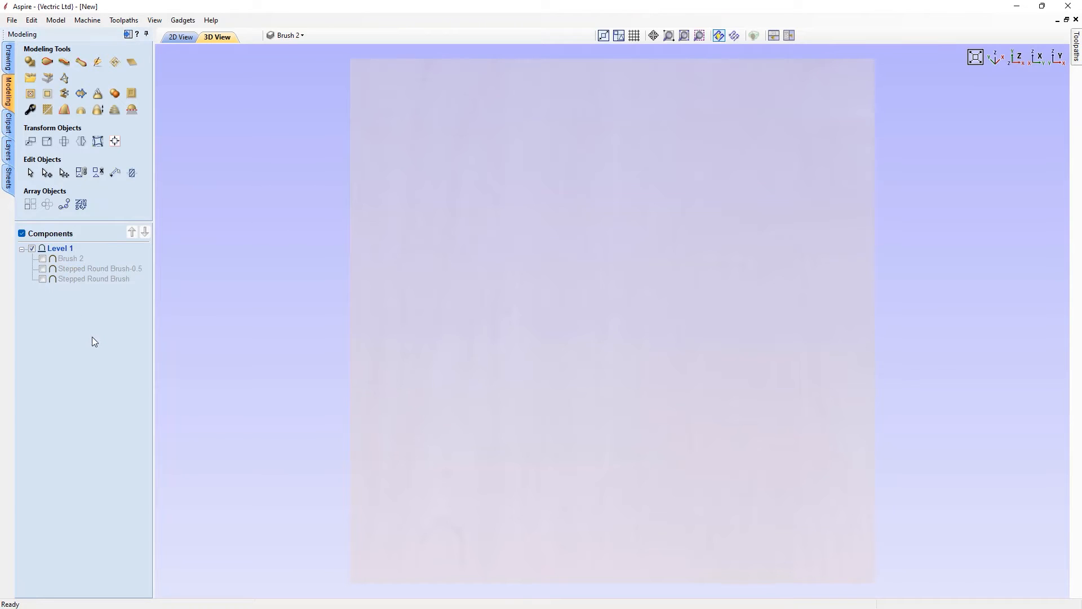
pyautogui.click(98, 63)
pyautogui.click(500, 363)
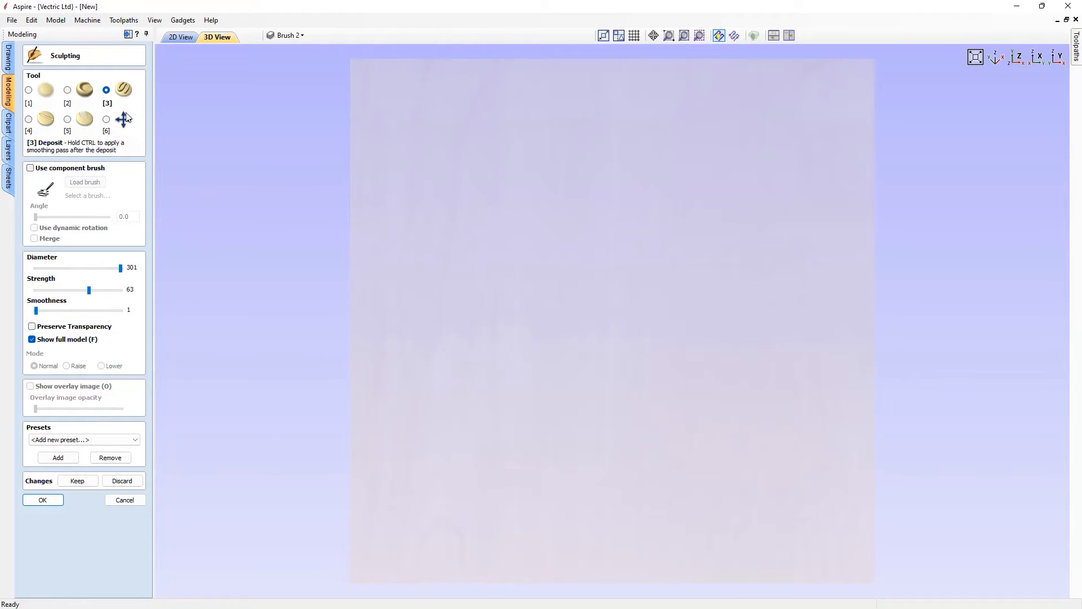
# Enable the component brush for the Deposit tool and load the Brush 2 file
pyautogui.click(31, 168)
pyautogui.click(85, 182)
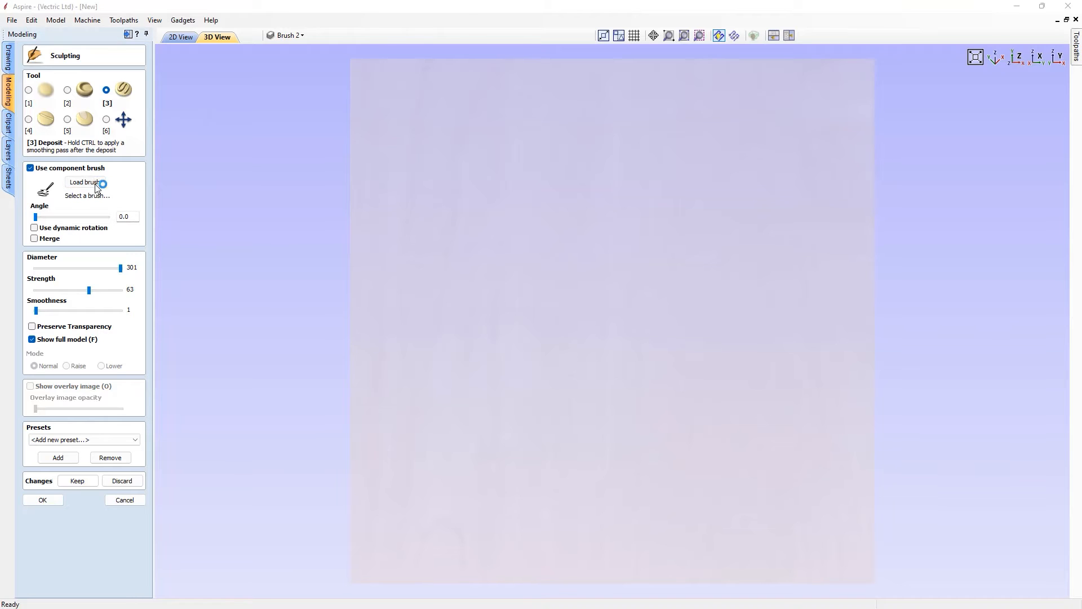
pyautogui.click(491, 221)
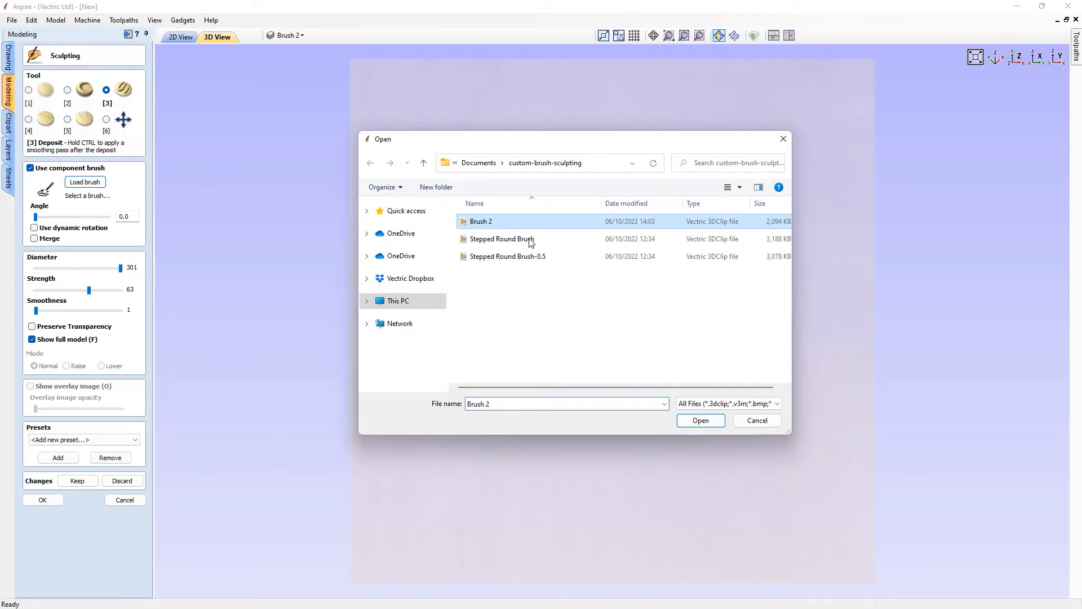
pyautogui.click(700, 421)
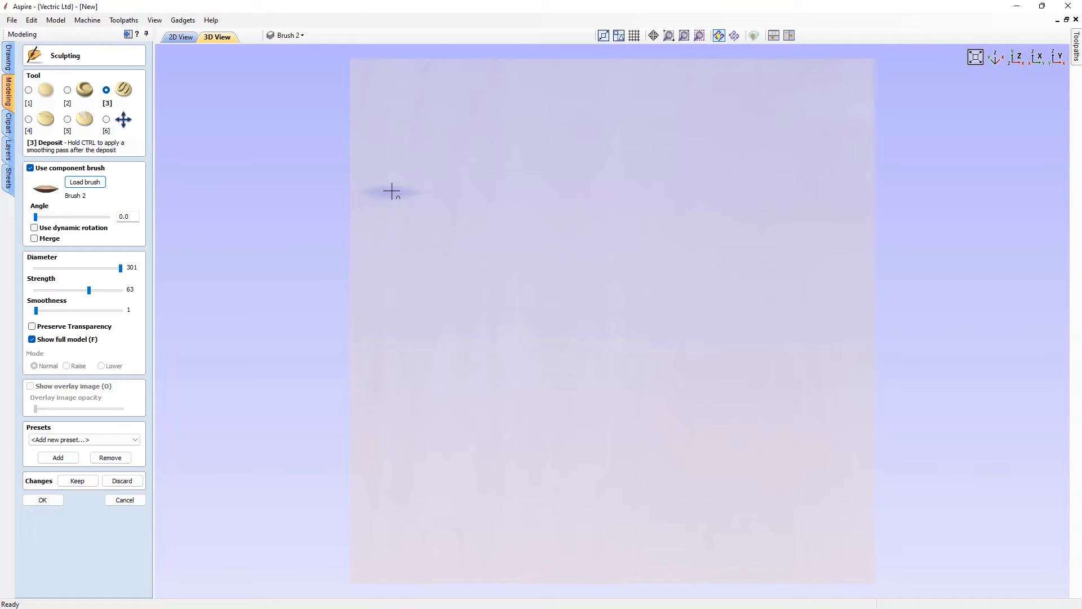
# Try a wavy horizontal Deposit stroke with Merge off, undo it, and enable Merge for the component brush
pyautogui.moveTo(397, 144); pyautogui.dragTo(623, 145)
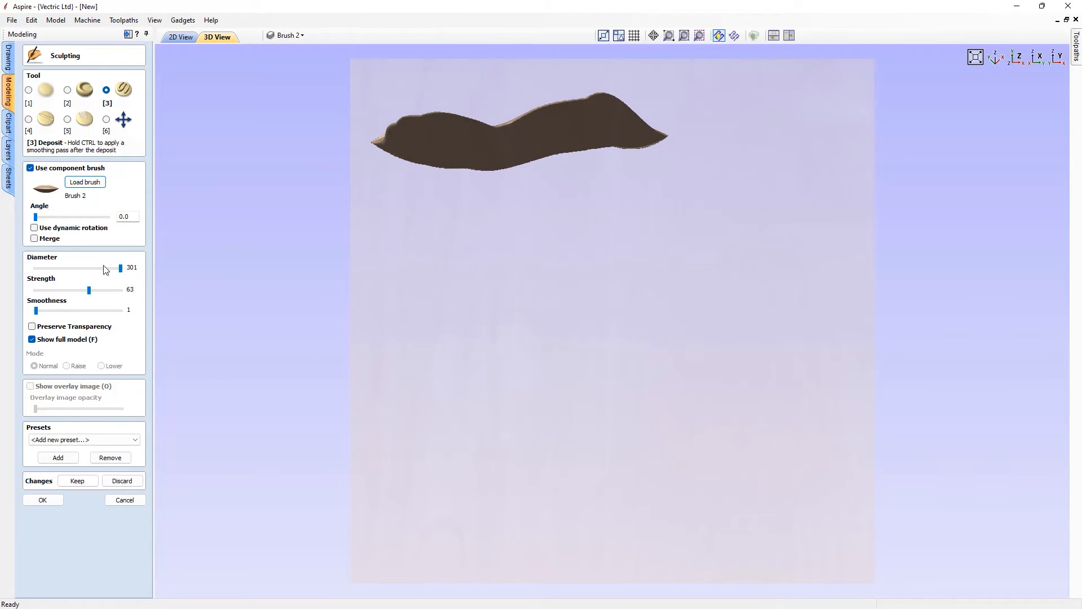
pyautogui.click(35, 239)
pyautogui.hotkey('ctrl', 'z')
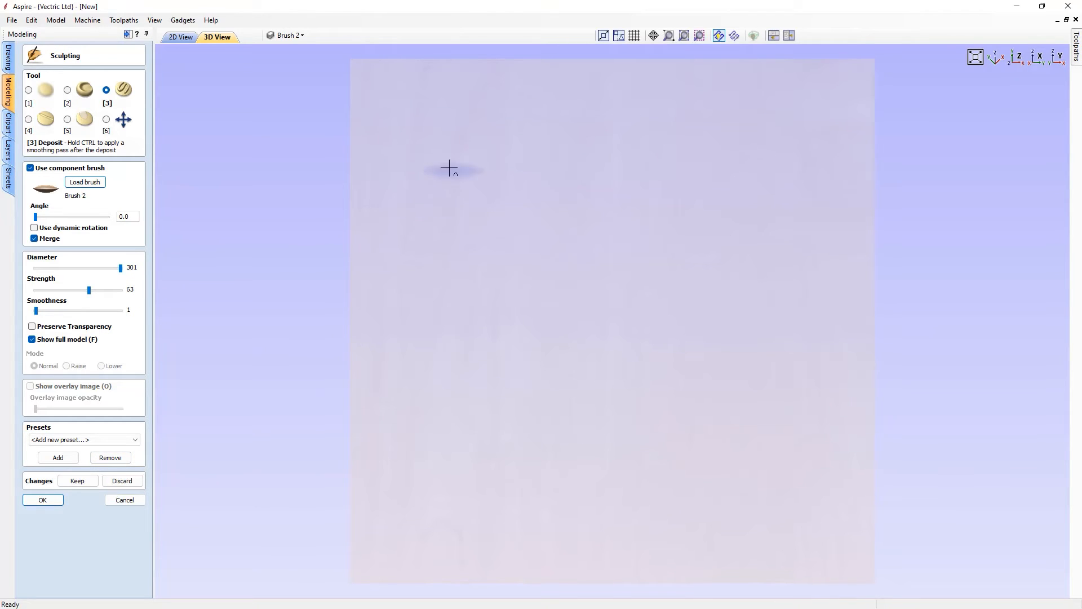
# Deposit five staggered horizontal strokes across the upper part of the model with Merge on and a diameter of 301
pyautogui.moveTo(433, 166); pyautogui.dragTo(552, 186)
pyautogui.moveTo(496, 148); pyautogui.dragTo(623, 144)
pyautogui.moveTo(549, 198); pyautogui.dragTo(678, 187)
pyautogui.moveTo(614, 172); pyautogui.dragTo(720, 166)
pyautogui.moveTo(461, 221); pyautogui.dragTo(572, 220)
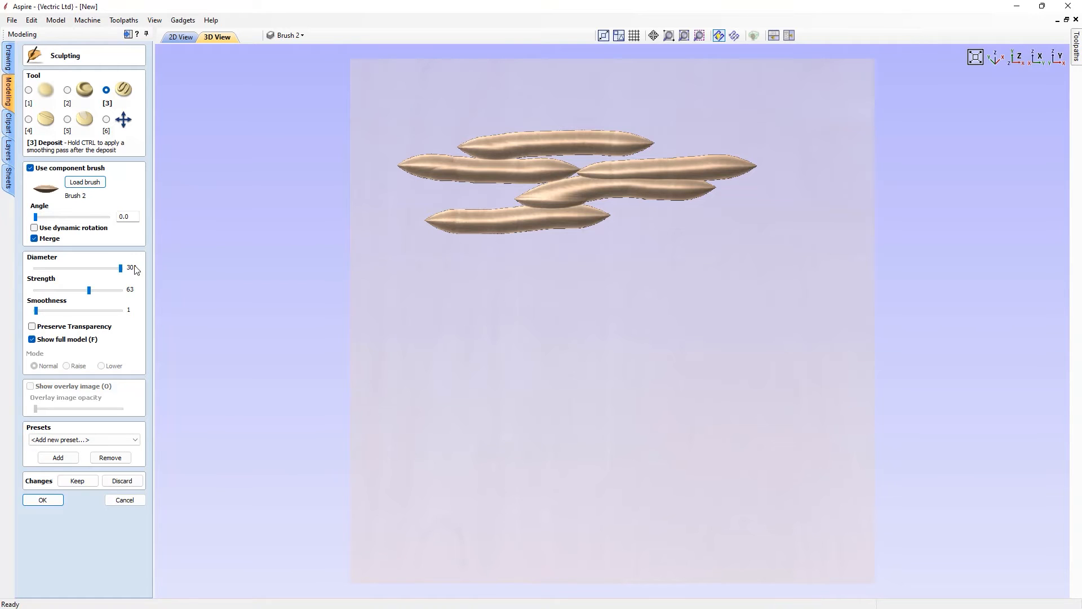
# Set the brush diameter to 217 and deposit six thinner horizontal strokes beneath and beside the wider ones
pyautogui.moveTo(471, 262); pyautogui.dragTo(556, 258)
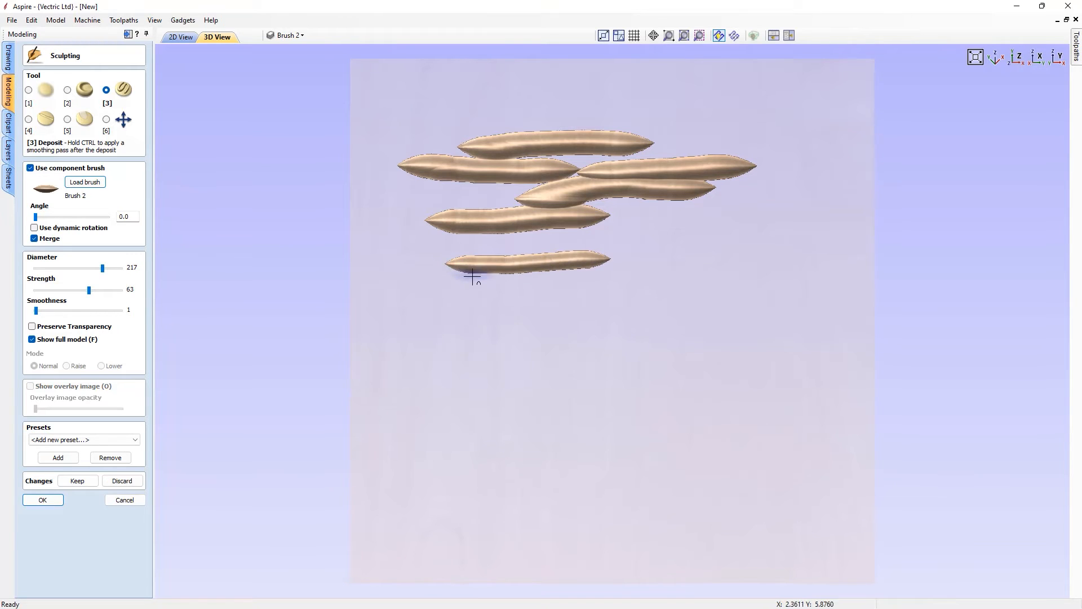
pyautogui.moveTo(471, 273)
pyautogui.mouseDown()
pyautogui.moveTo(516, 272)
pyautogui.moveTo(592, 302)
pyautogui.mouseUp()
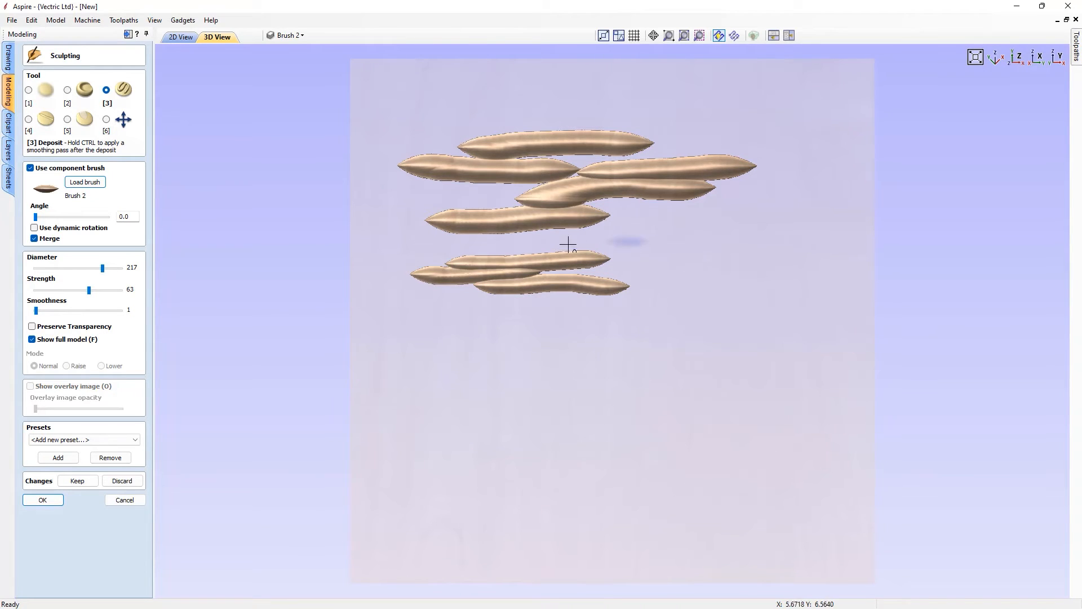
pyautogui.moveTo(625, 241); pyautogui.dragTo(727, 244)
pyautogui.moveTo(654, 276); pyautogui.dragTo(811, 273)
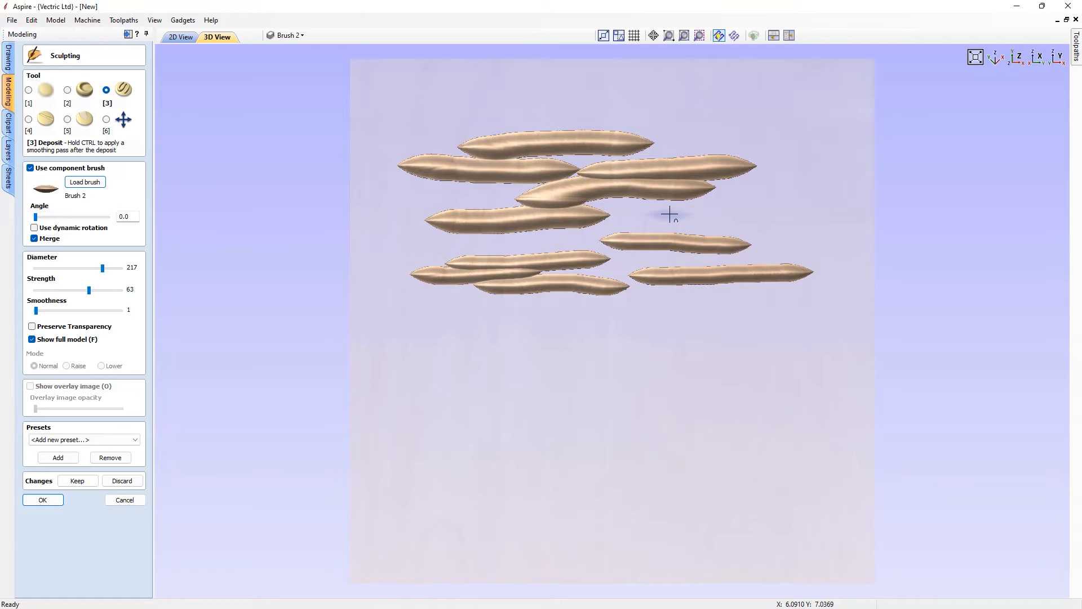
pyautogui.moveTo(671, 214); pyautogui.dragTo(789, 213)
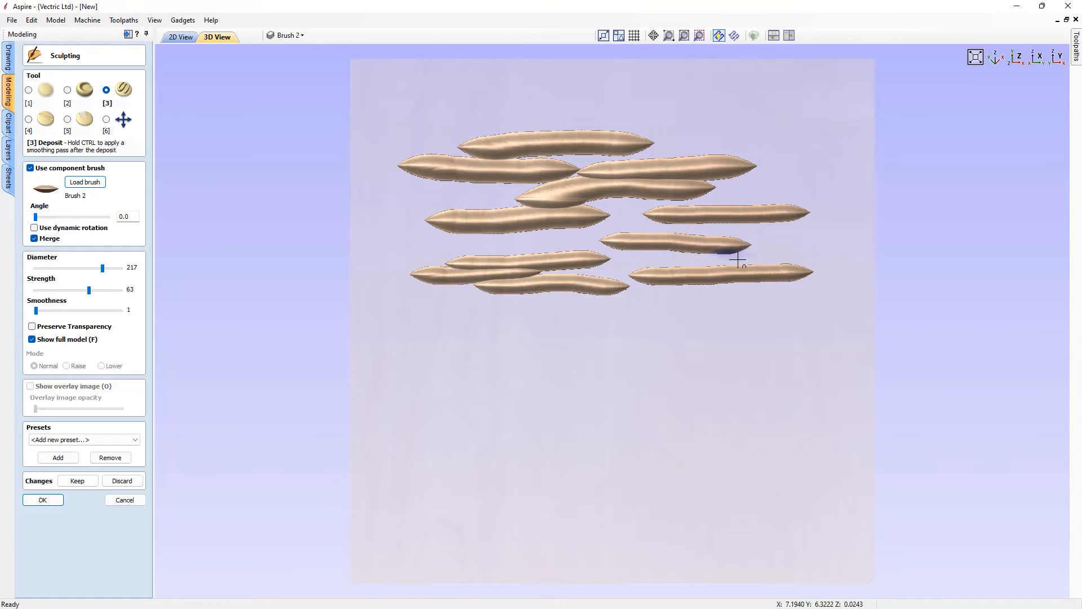
# Deposit three vertical strokes below the horizontal ones, keeping the brush angle at 0
pyautogui.moveTo(414, 301); pyautogui.dragTo(413, 403)
pyautogui.click(466, 329)
pyautogui.moveTo(465, 328); pyautogui.dragTo(461, 422)
pyautogui.moveTo(523, 309); pyautogui.dragTo(514, 454)
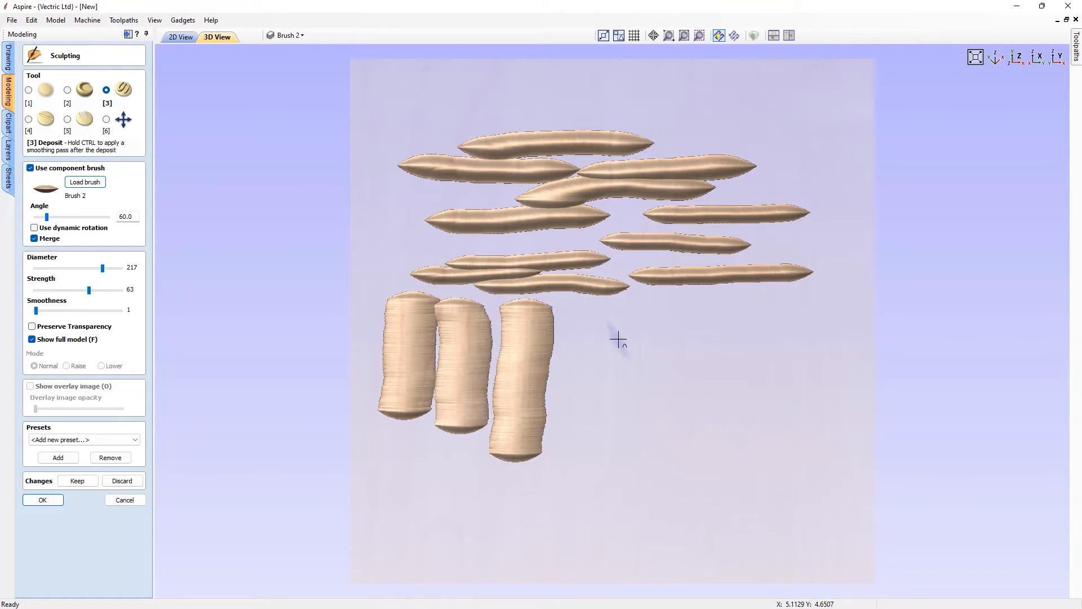
# Deposit four diagonal Brush 2 strokes beside the vertical ones, varying the brush angle between 70 and 40 degrees
pyautogui.moveTo(618, 339)
pyautogui.mouseDown()
pyautogui.moveTo(652, 423)
pyautogui.moveTo(670, 406)
pyautogui.mouseUp()
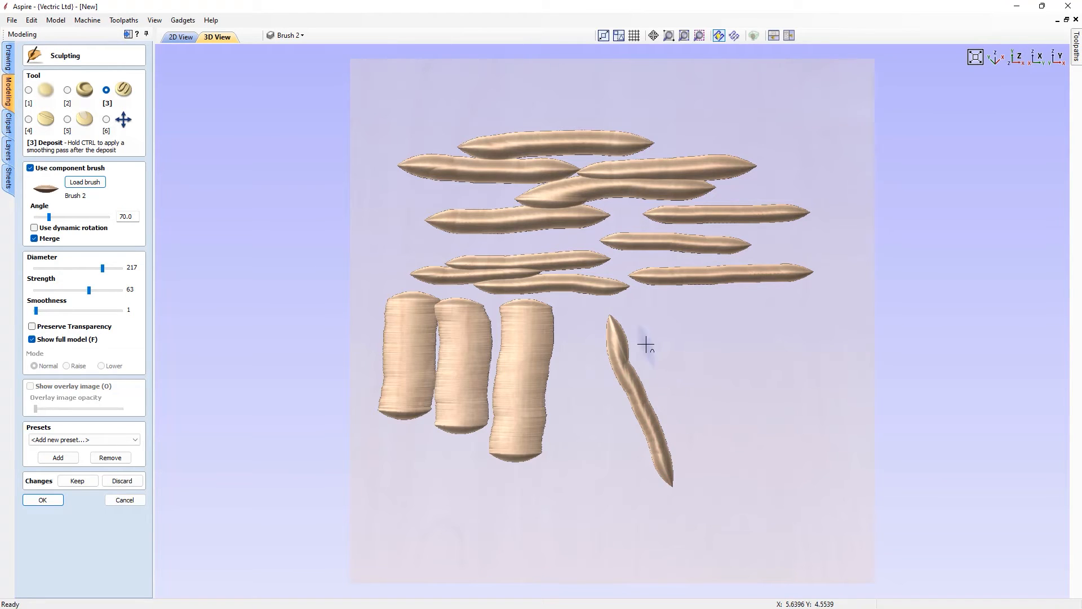
pyautogui.moveTo(638, 322)
pyautogui.mouseDown()
pyautogui.moveTo(652, 378)
pyautogui.moveTo(717, 475)
pyautogui.mouseUp()
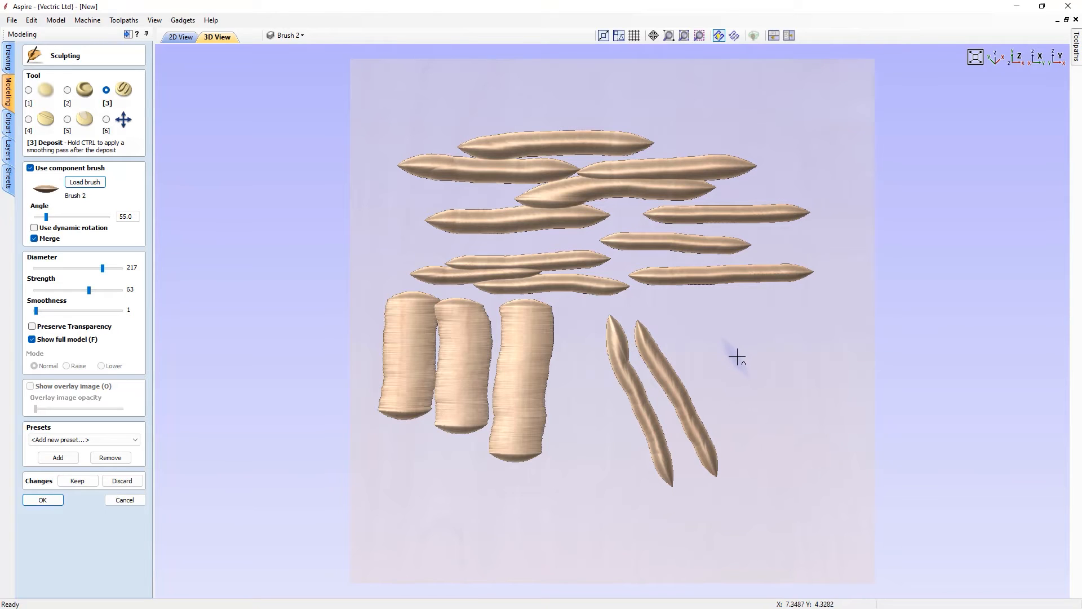
pyautogui.press('Left')
pyautogui.moveTo(677, 310)
pyautogui.mouseDown()
pyautogui.moveTo(723, 353)
pyautogui.moveTo(806, 396)
pyautogui.mouseUp()
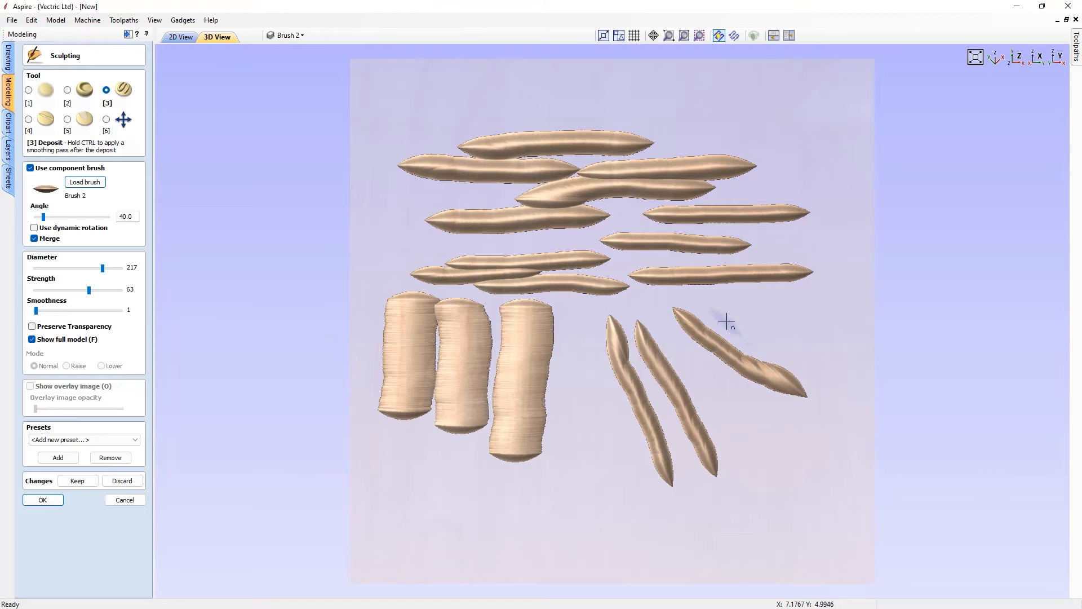
pyautogui.moveTo(709, 307); pyautogui.dragTo(794, 375)
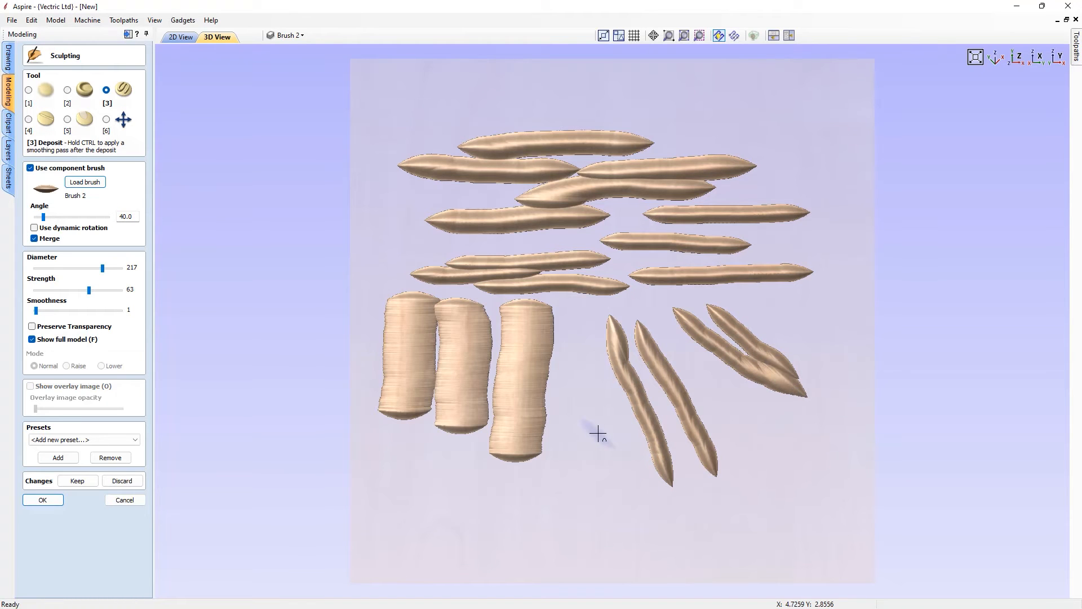
# Deposit three slanted strokes in free areas of the model with brush angles of 120, 259.2 and 144
pyautogui.press('Right')
pyautogui.press('Right')
pyautogui.press('Right')
pyautogui.press('Right')
pyautogui.press('Right')
pyautogui.press('Right')
pyautogui.press('Right')
pyautogui.press('Right')
pyautogui.press('Right')
pyautogui.press('Right')
pyautogui.press('Right')
pyautogui.press('Right')
pyautogui.press('Right')
pyautogui.press('Right')
pyautogui.press('Right')
pyautogui.press('Right')
pyautogui.press('Right')
pyautogui.press('Right')
pyautogui.press('Right')
pyautogui.press('Right')
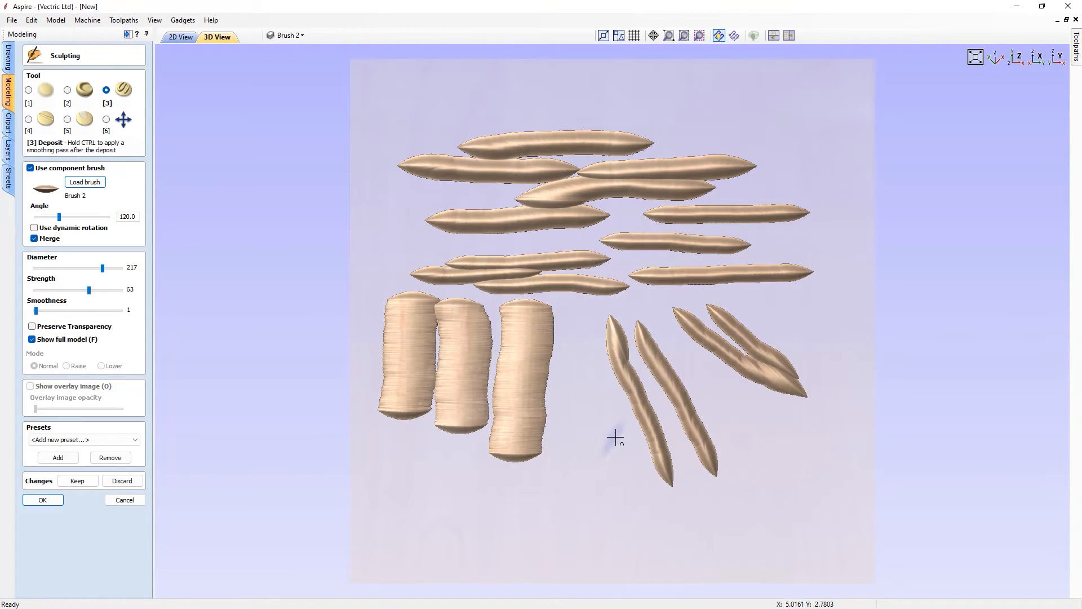
pyautogui.moveTo(614, 440); pyautogui.dragTo(544, 522)
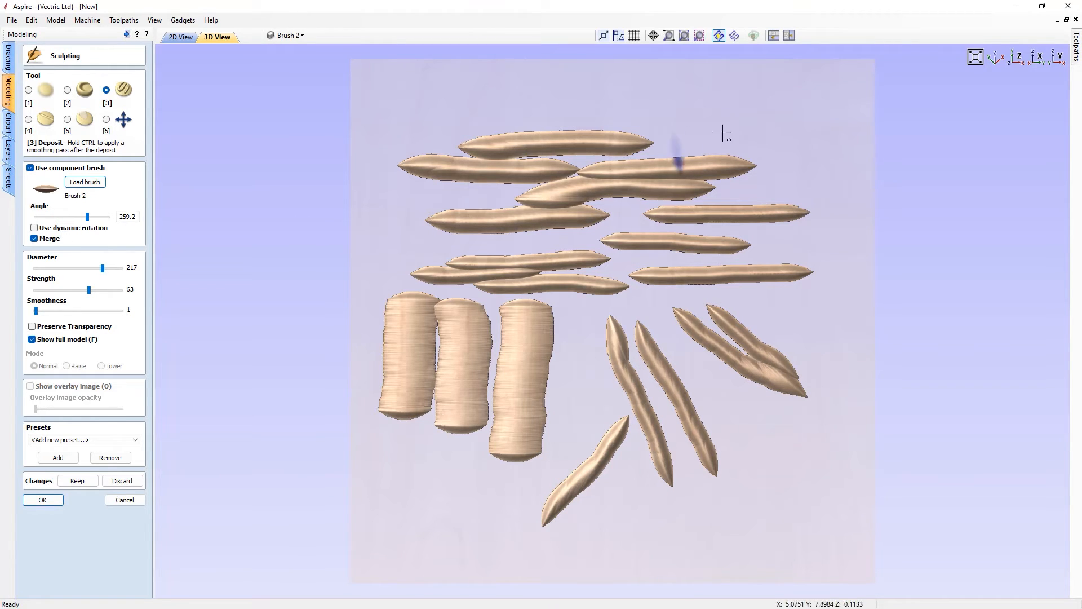
pyautogui.moveTo(758, 131); pyautogui.dragTo(779, 180)
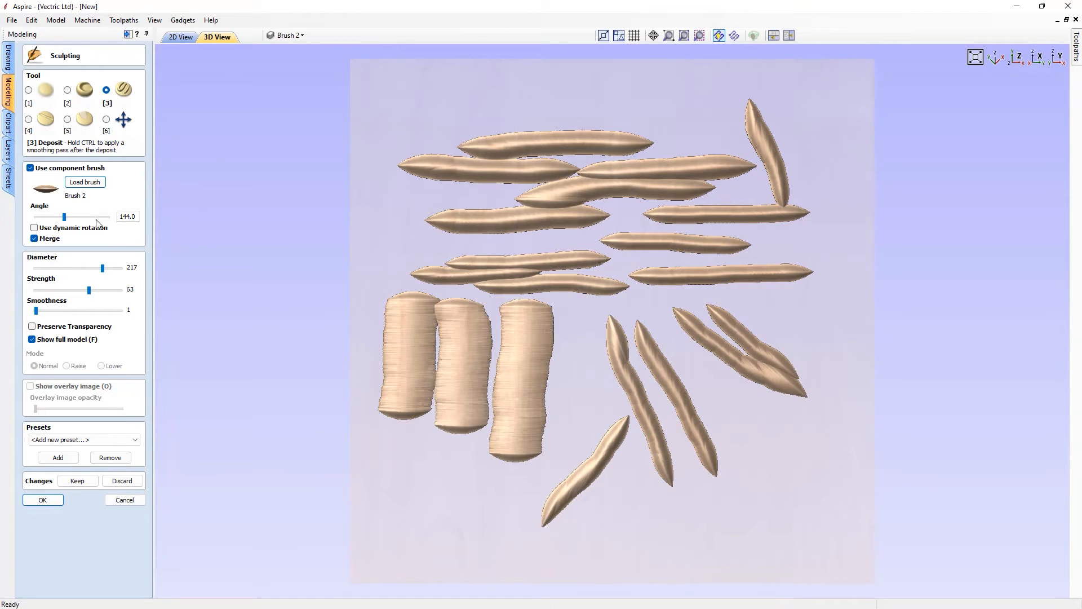
pyautogui.moveTo(459, 92); pyautogui.dragTo(399, 143)
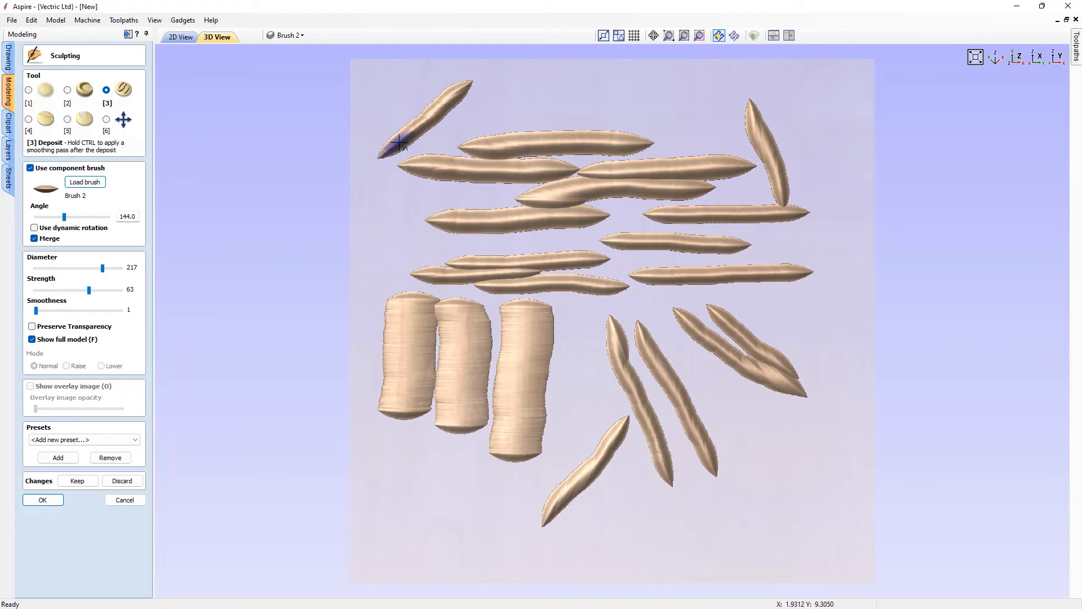
# Set the brush angle to 45, deposit slanted strokes near the model's left edge, and discard all sculpting changes
pyautogui.click(127, 216)
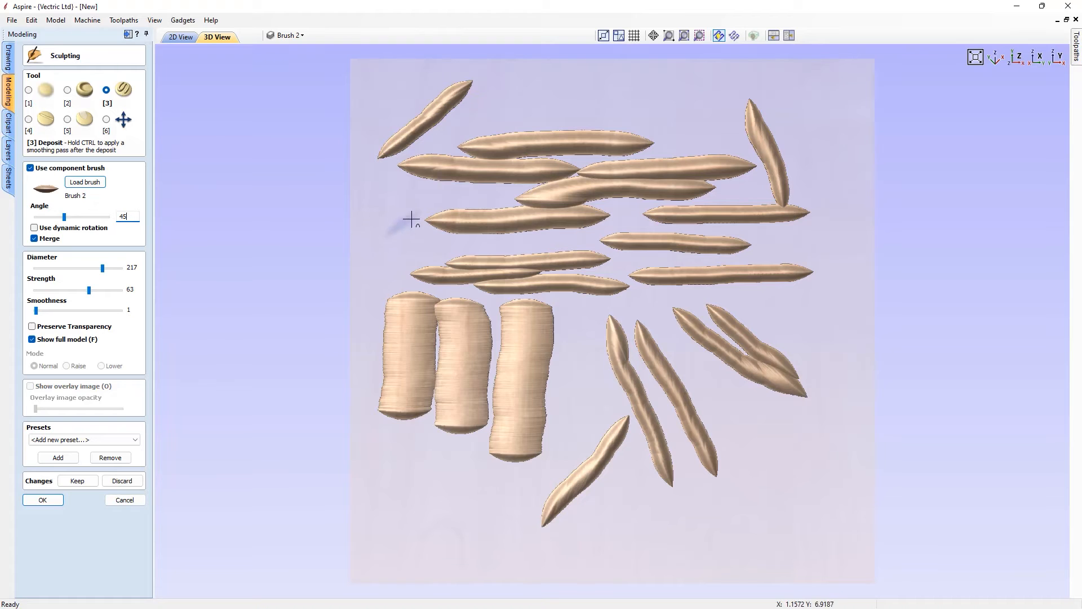
pyautogui.moveTo(417, 208)
pyautogui.mouseDown()
pyautogui.moveTo(385, 226)
pyautogui.moveTo(428, 273)
pyautogui.mouseUp()
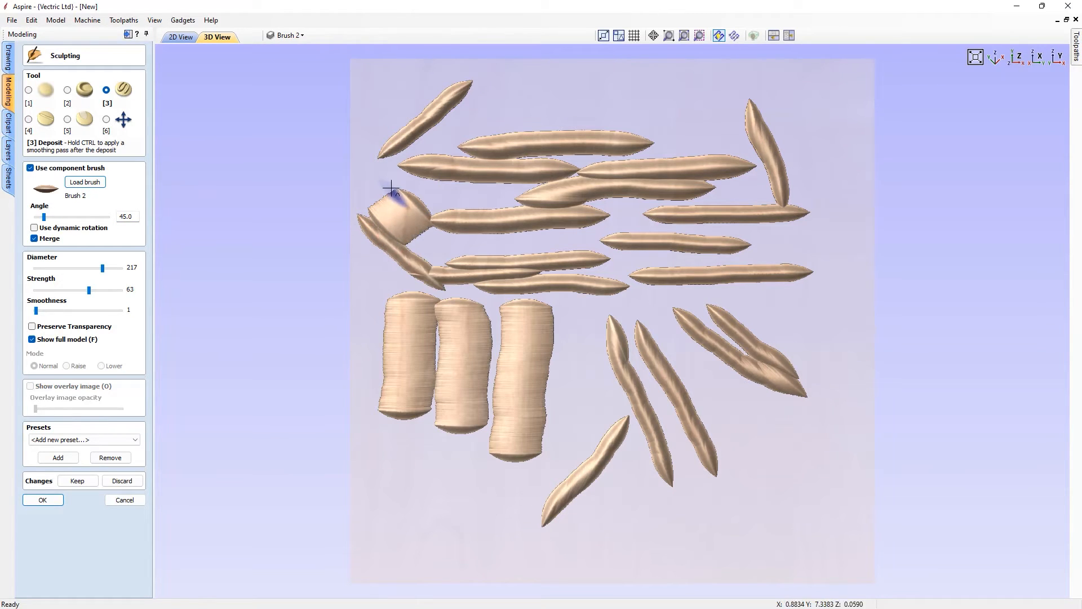
pyautogui.moveTo(389, 186); pyautogui.dragTo(501, 249)
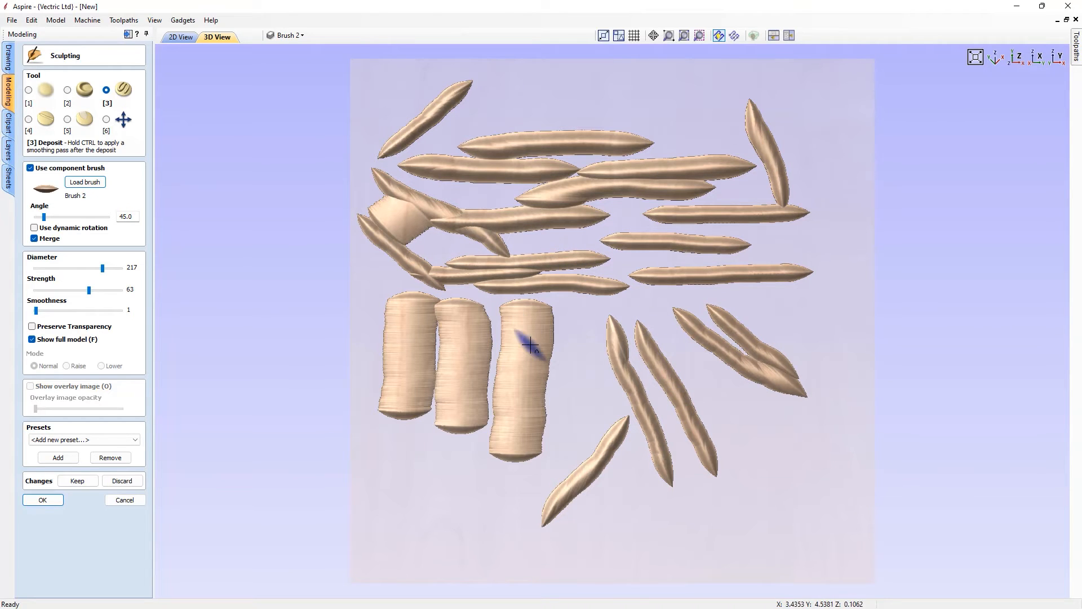
pyautogui.click(121, 480)
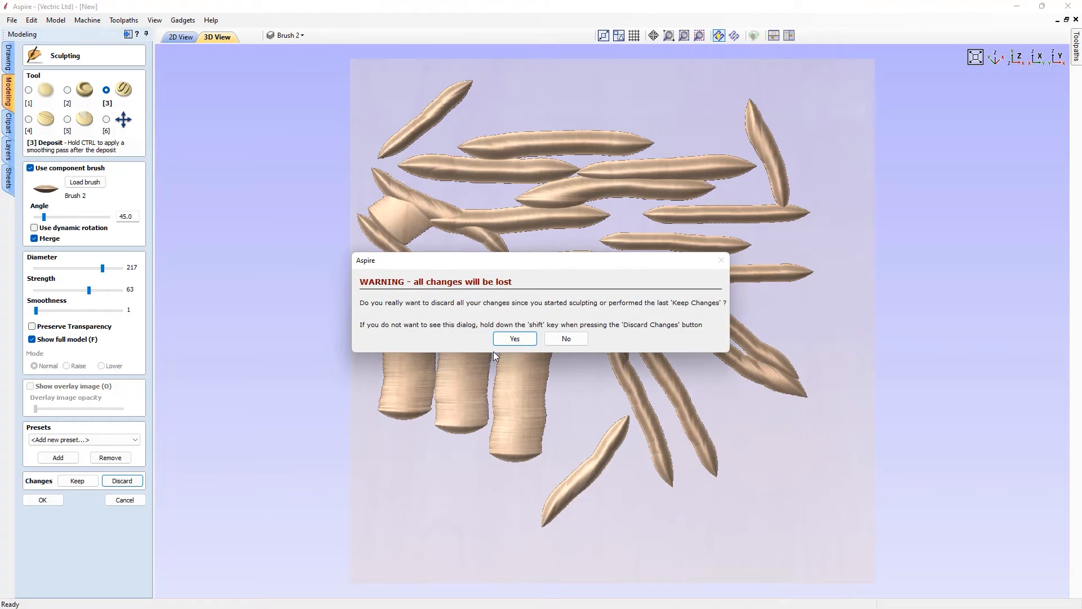
pyautogui.click(514, 338)
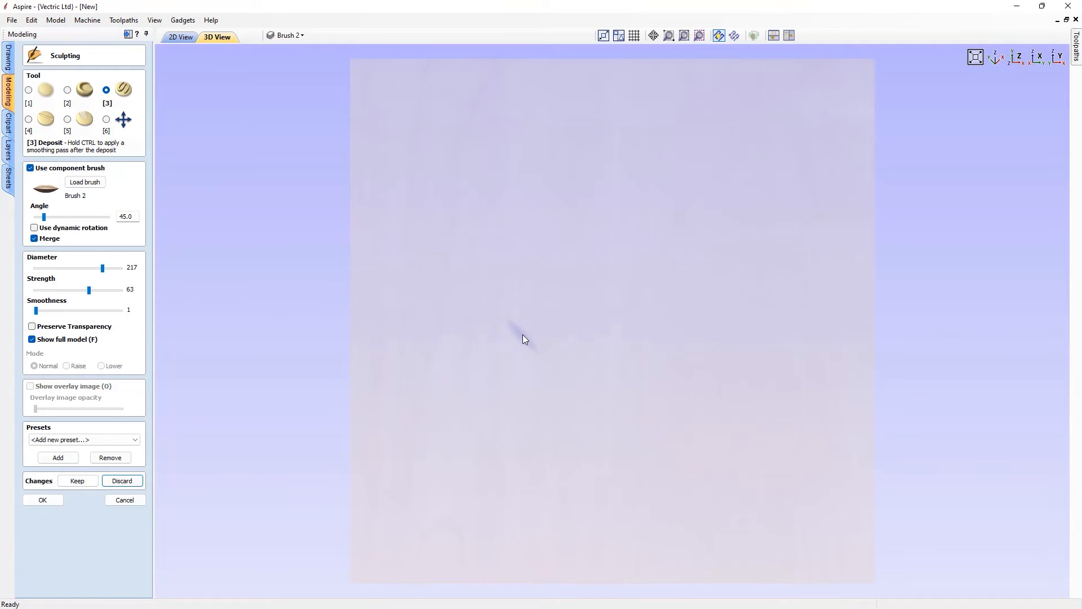
# Deposit a wavy stroke without dynamic rotation and a winding one with it enabled, and cancel the sculpting session, discarding its changes
pyautogui.moveTo(366, 161)
pyautogui.mouseDown()
pyautogui.moveTo(405, 148)
pyautogui.moveTo(427, 174)
pyautogui.moveTo(468, 161)
pyautogui.moveTo(496, 126)
pyautogui.moveTo(521, 162)
pyautogui.moveTo(551, 168)
pyautogui.moveTo(589, 130)
pyautogui.moveTo(609, 163)
pyautogui.moveTo(638, 178)
pyautogui.moveTo(655, 140)
pyautogui.moveTo(691, 164)
pyautogui.moveTo(785, 151)
pyautogui.moveTo(798, 116)
pyautogui.moveTo(824, 147)
pyautogui.mouseUp()
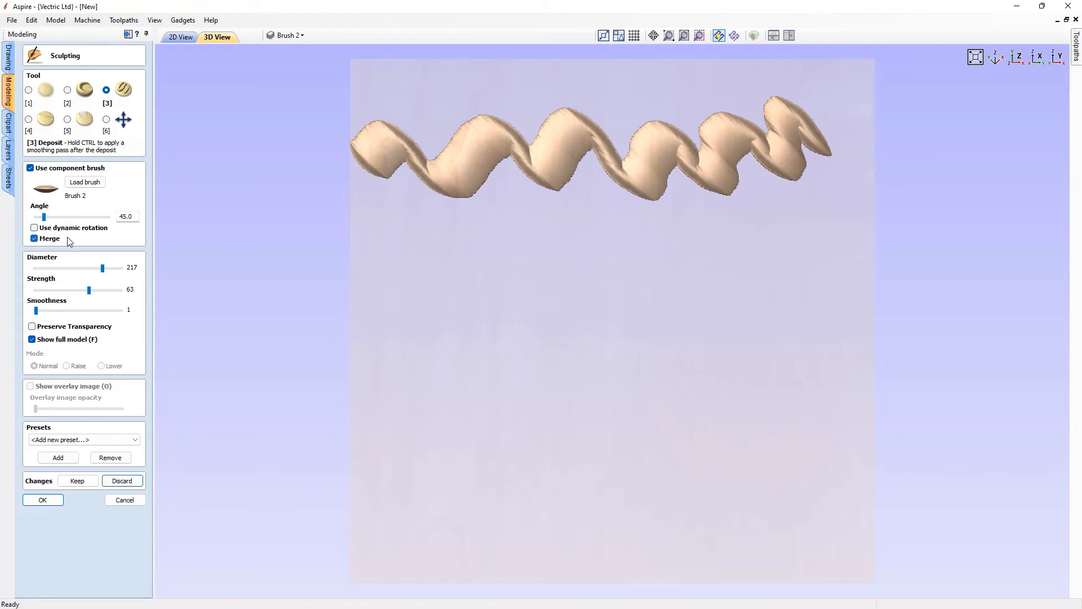
pyautogui.click(34, 228)
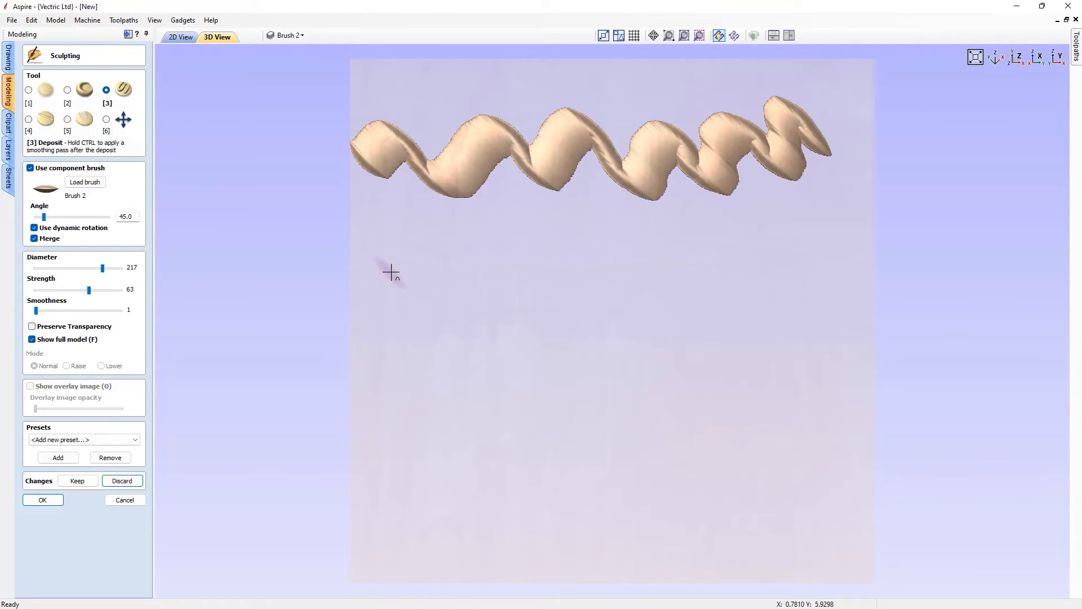
pyautogui.moveTo(397, 269)
pyautogui.mouseDown()
pyautogui.moveTo(459, 252)
pyautogui.moveTo(502, 288)
pyautogui.moveTo(527, 331)
pyautogui.moveTo(555, 342)
pyautogui.moveTo(618, 271)
pyautogui.moveTo(661, 256)
pyautogui.moveTo(756, 259)
pyautogui.moveTo(800, 300)
pyautogui.moveTo(804, 325)
pyautogui.moveTo(786, 361)
pyautogui.moveTo(693, 369)
pyautogui.moveTo(688, 402)
pyautogui.moveTo(667, 416)
pyautogui.moveTo(614, 409)
pyautogui.moveTo(551, 424)
pyautogui.mouseUp()
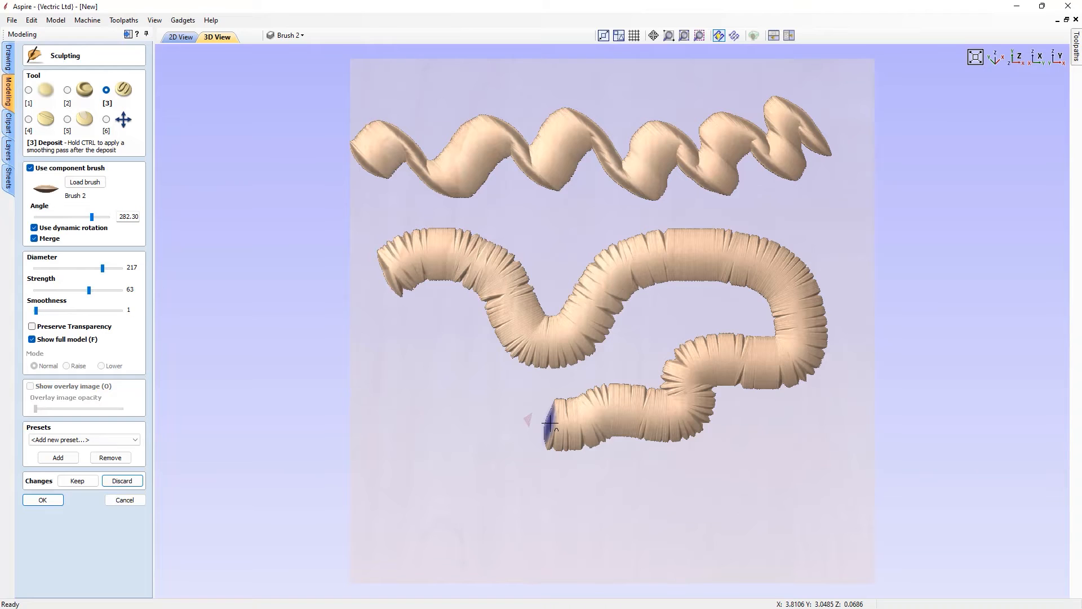
pyautogui.moveTo(547, 422)
pyautogui.mouseDown()
pyautogui.moveTo(468, 411)
pyautogui.moveTo(458, 435)
pyautogui.moveTo(459, 482)
pyautogui.moveTo(532, 497)
pyautogui.mouseUp()
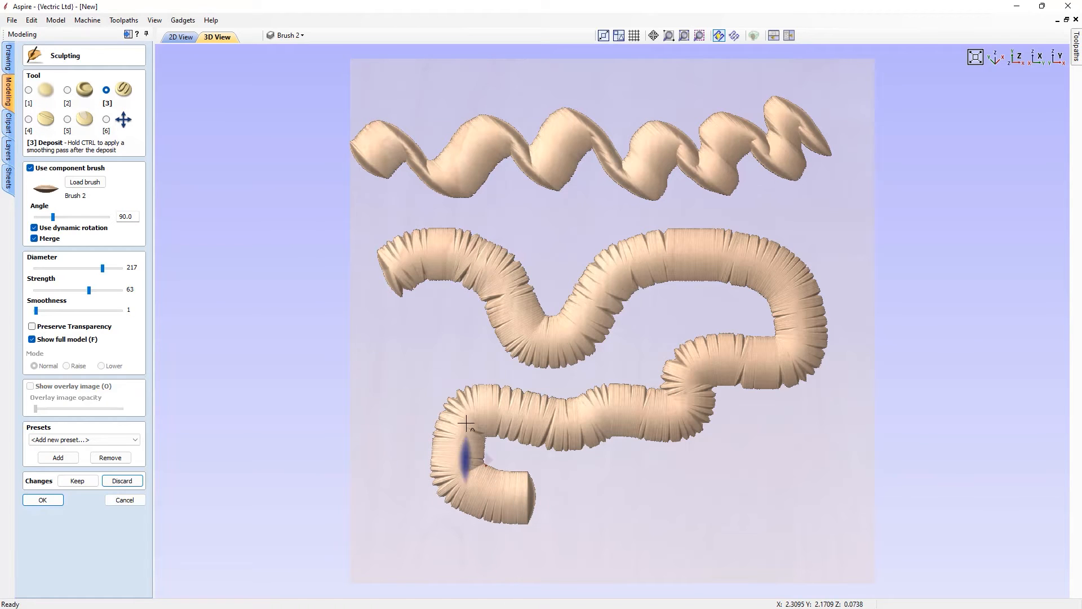
pyautogui.click(123, 501)
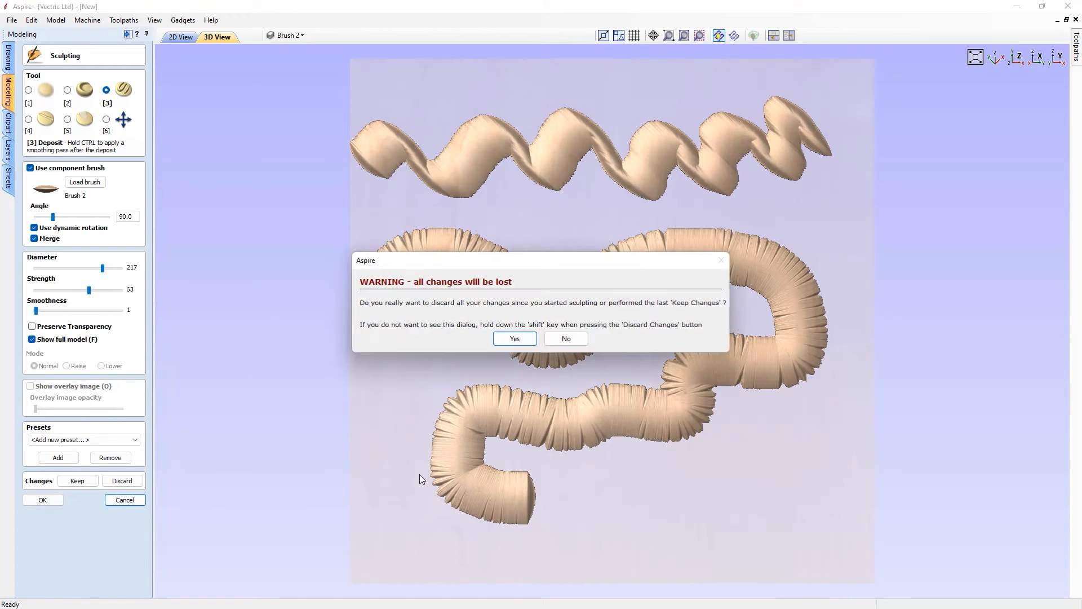
pyautogui.click(515, 338)
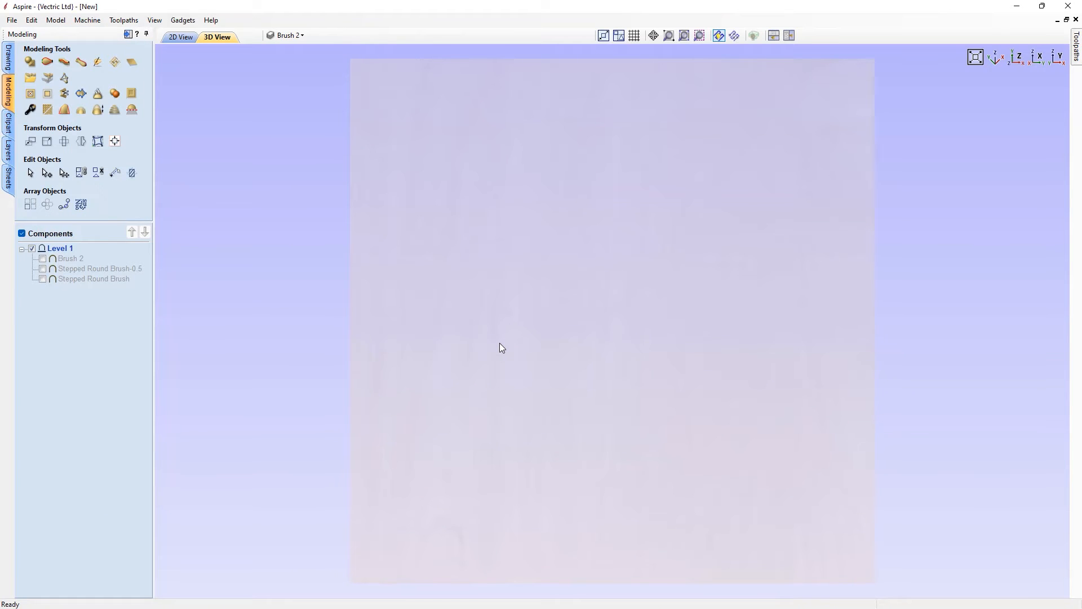
# Show the Brush 2 component and rotate it 90 degrees so that the leaf shape stands vertically
pyautogui.click(42, 259)
pyautogui.click(614, 337)
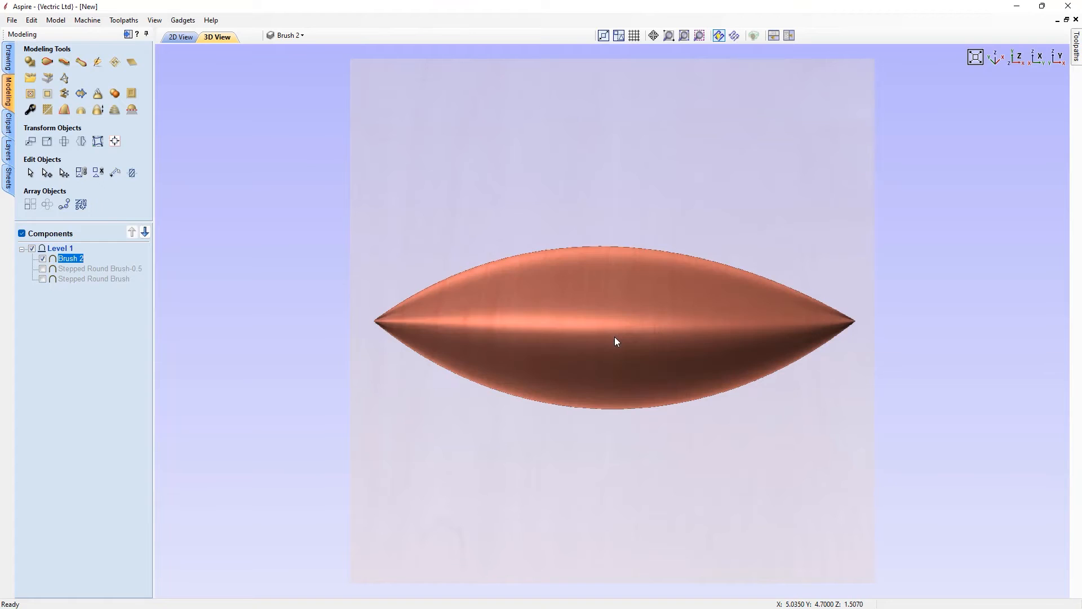
pyautogui.click(671, 306)
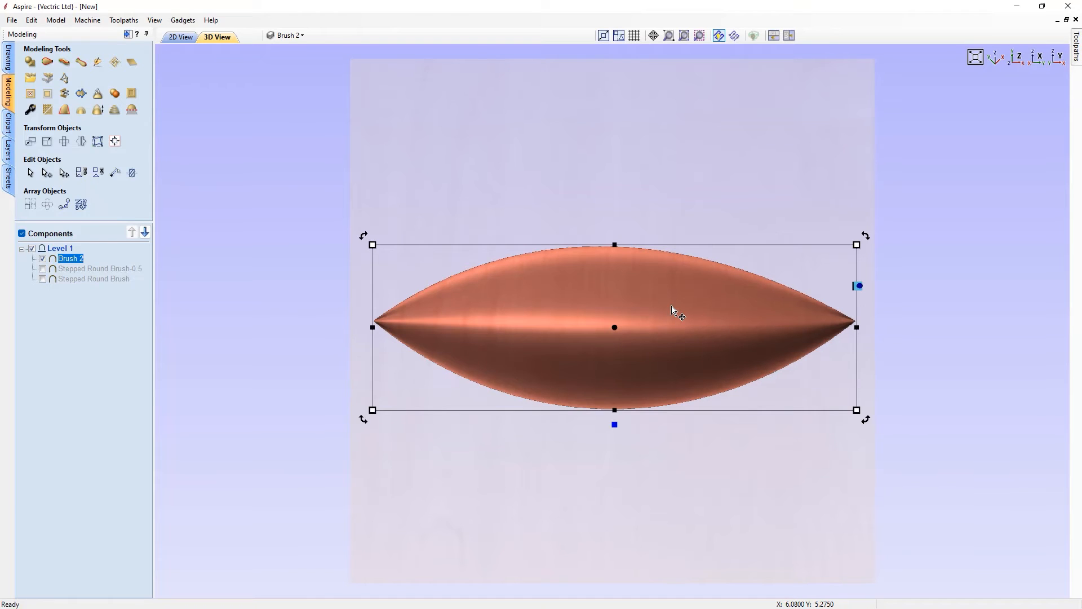
pyautogui.press('9')
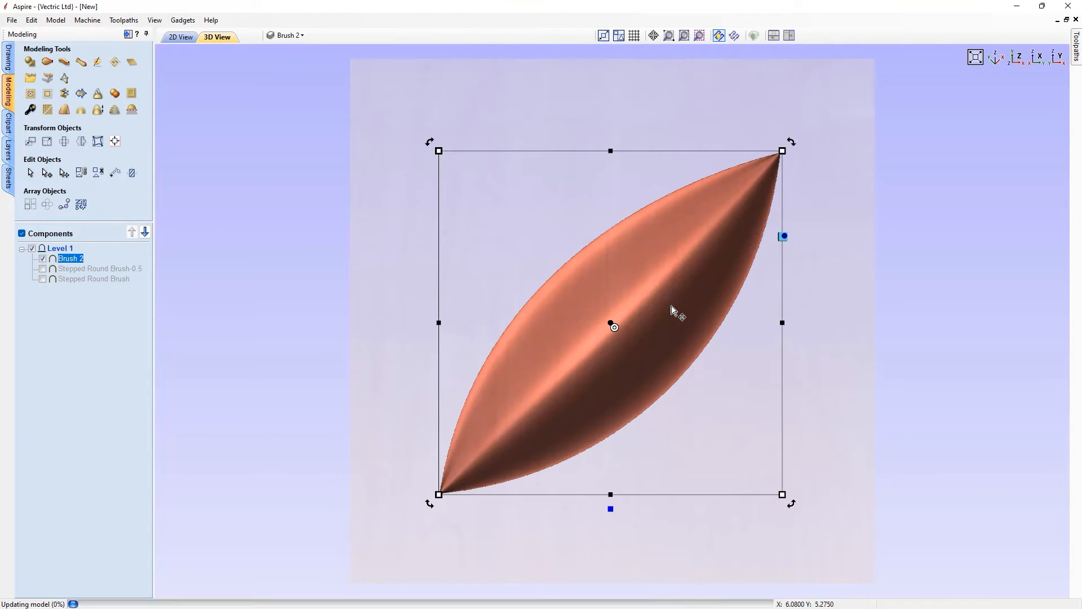
pyautogui.press('9')
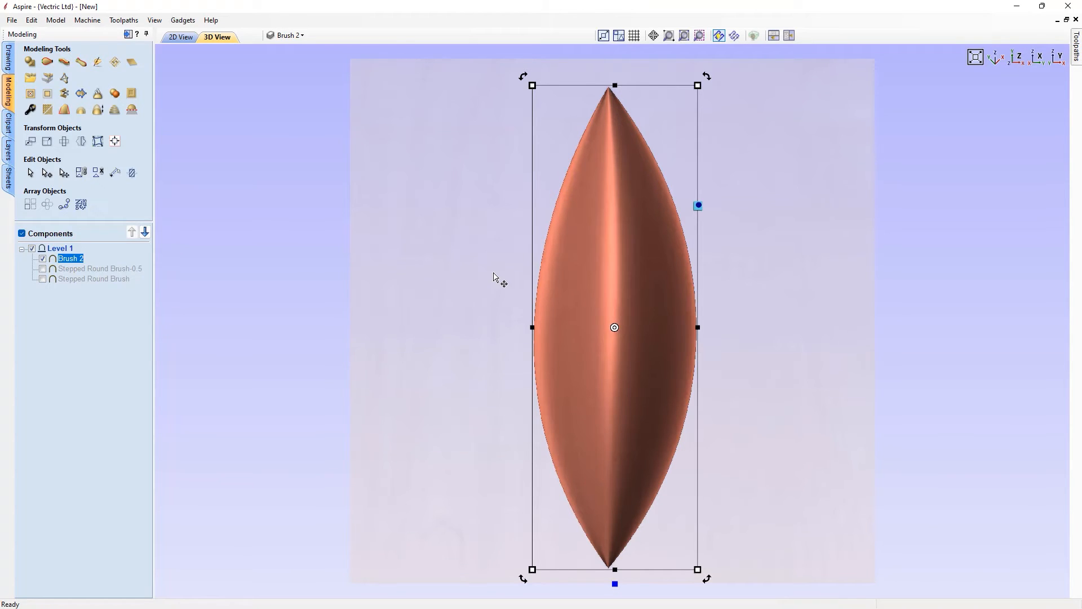
pyautogui.click(397, 280)
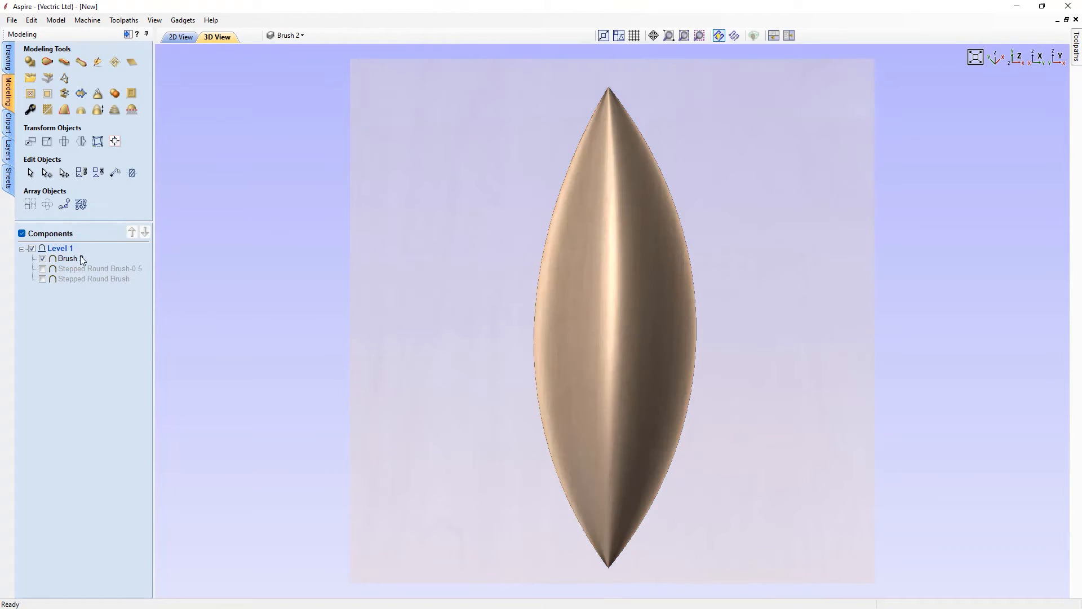
# Save the rotated component as a sculpting brush named Brush 3 in the custom-brush-sculpting folder
pyautogui.rightClick(81, 260)
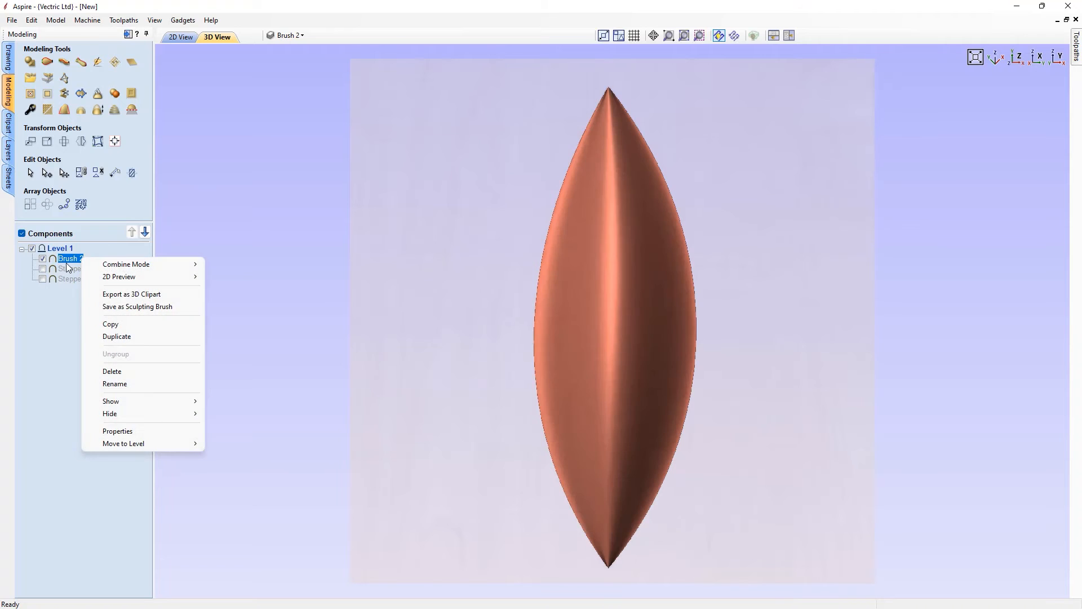
pyautogui.click(146, 309)
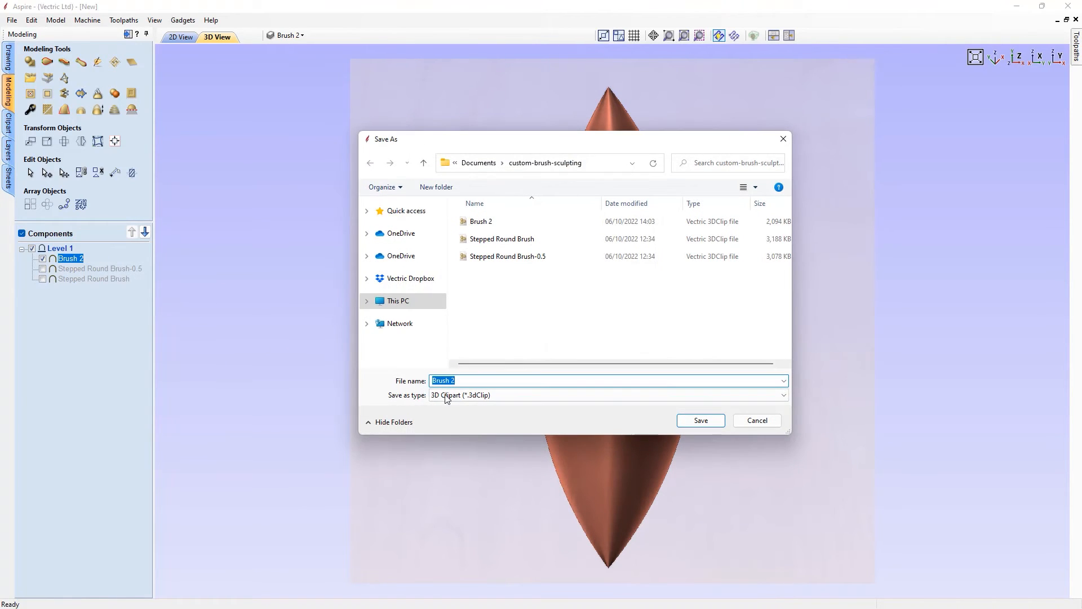
pyautogui.click(465, 382)
pyautogui.press('BackSpace')
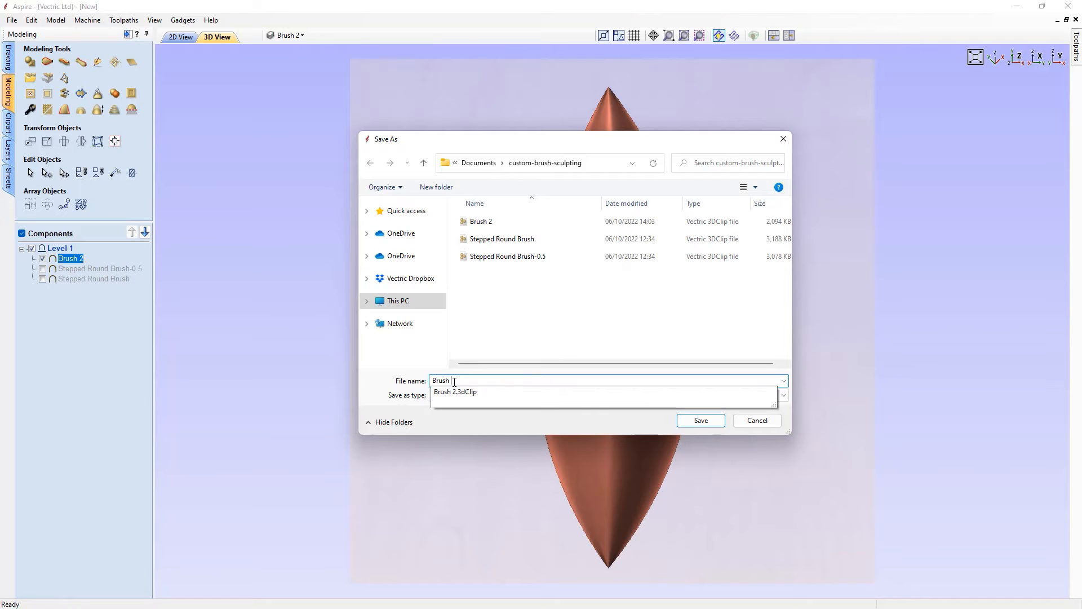
pyautogui.write('3')
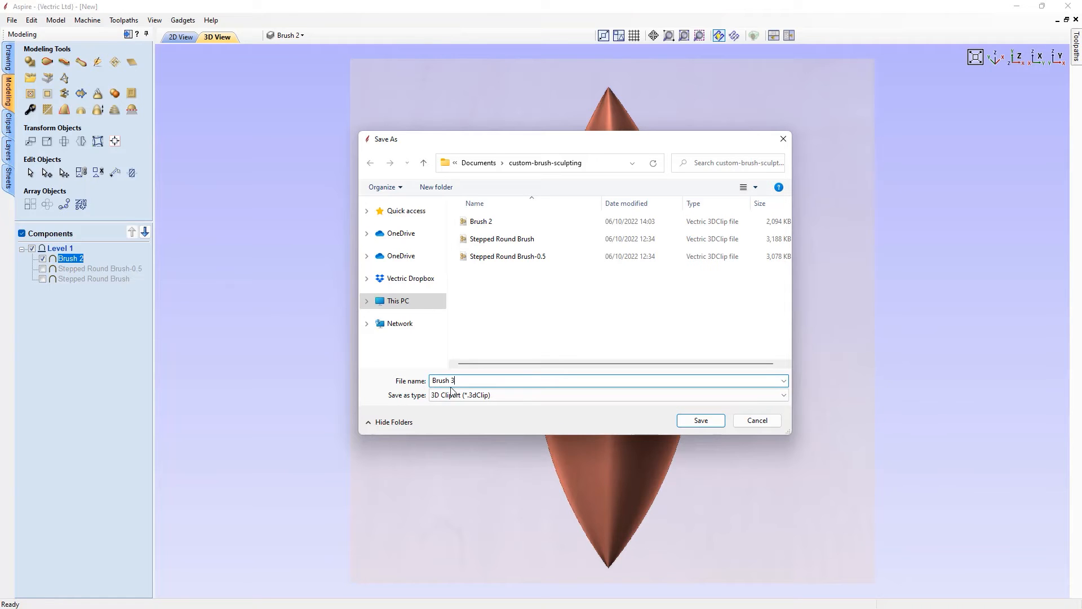
pyautogui.click(697, 420)
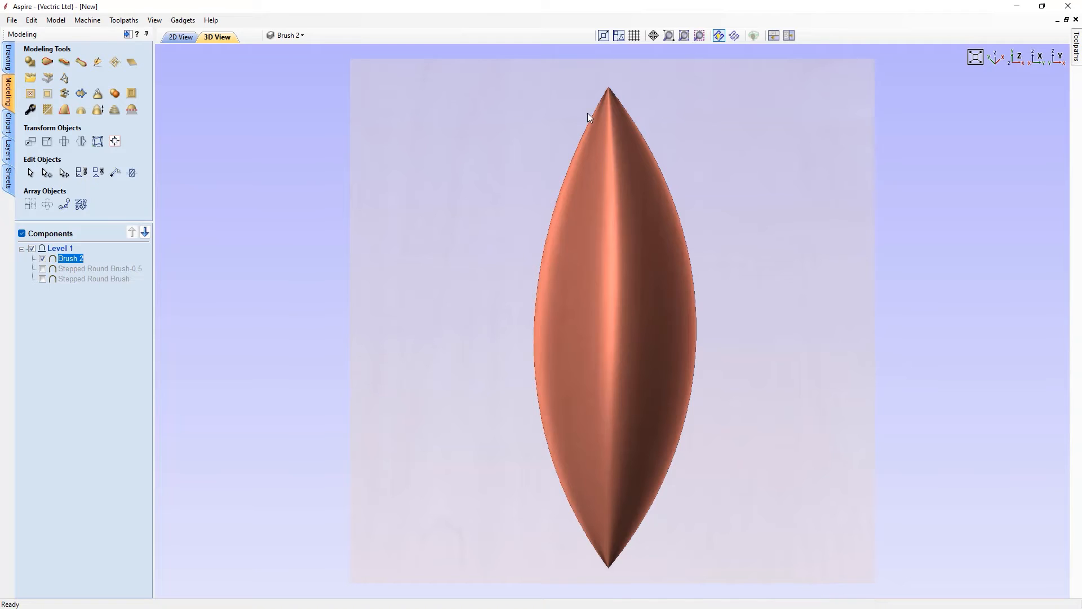
# Hide the Brush 2 component and restart Sculpting with Brush 3 loaded as the component brush for Deposit
pyautogui.click(43, 258)
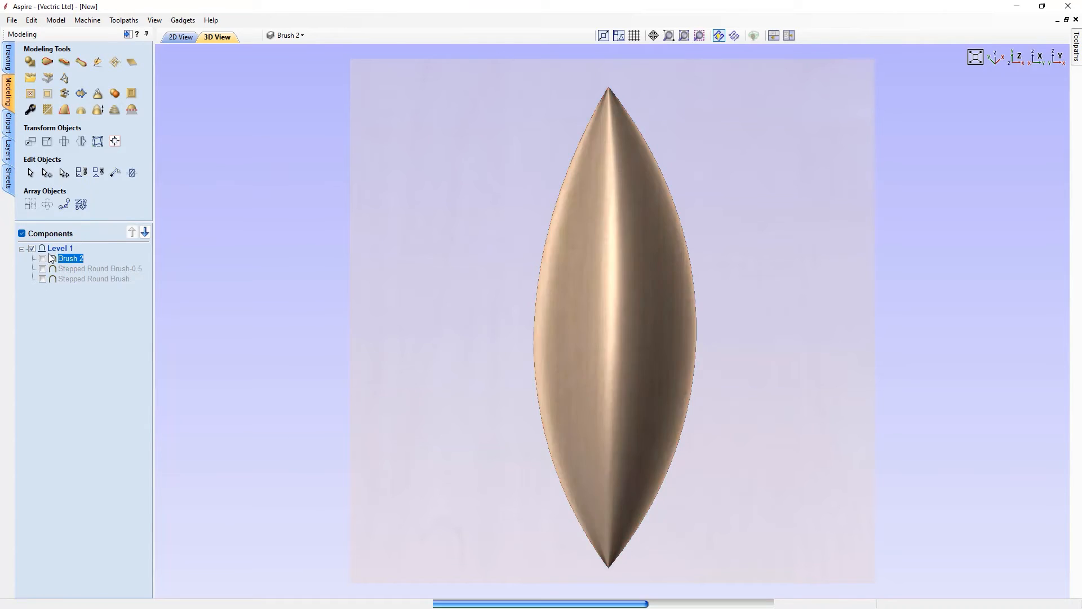
pyautogui.click(97, 62)
pyautogui.click(499, 363)
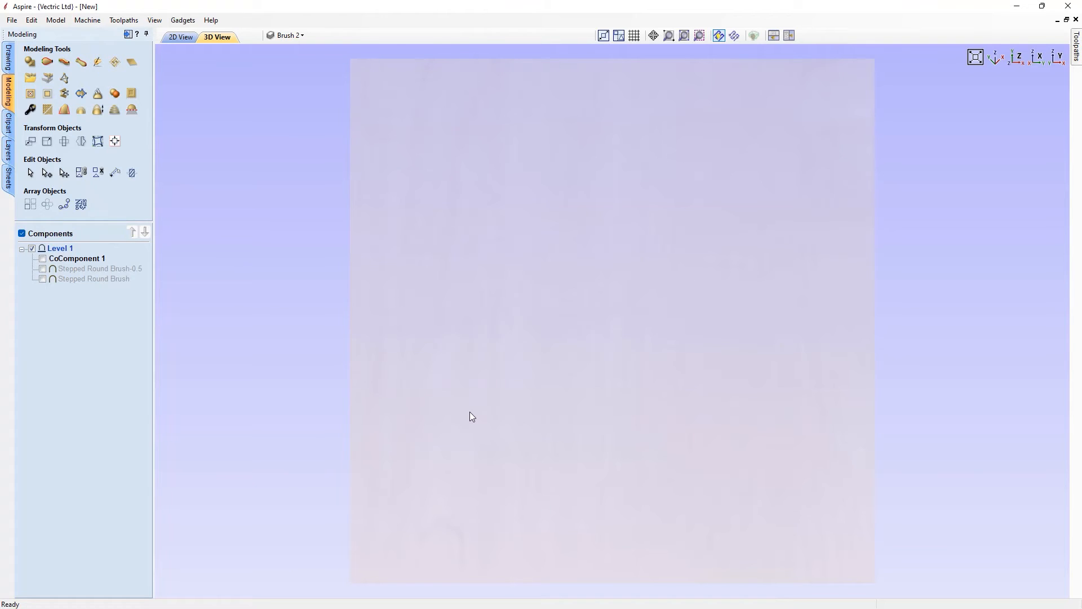
pyautogui.click(50, 168)
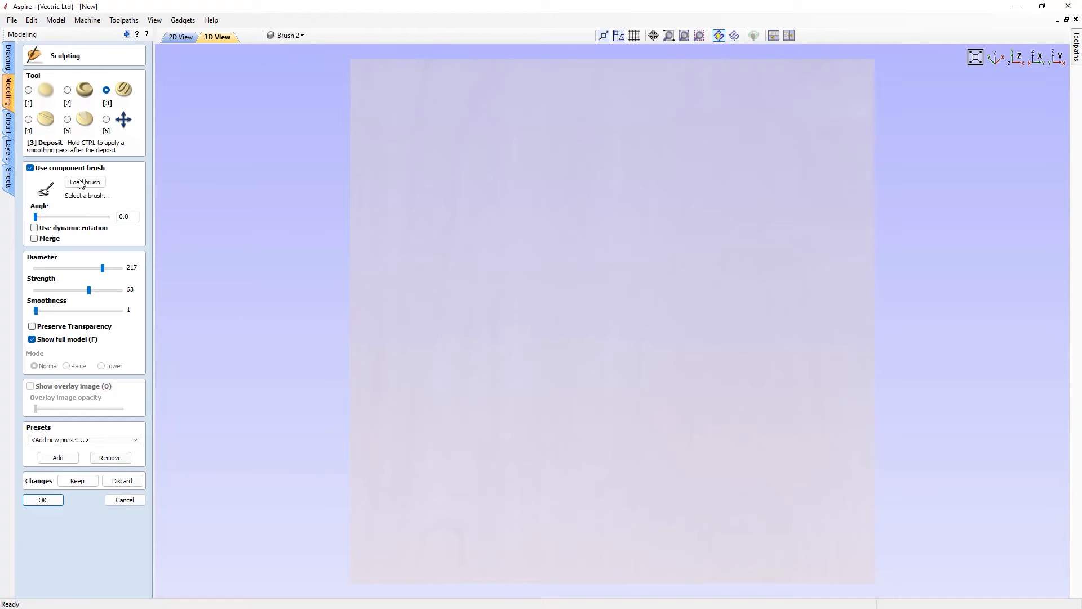
pyautogui.click(85, 182)
pyautogui.click(480, 239)
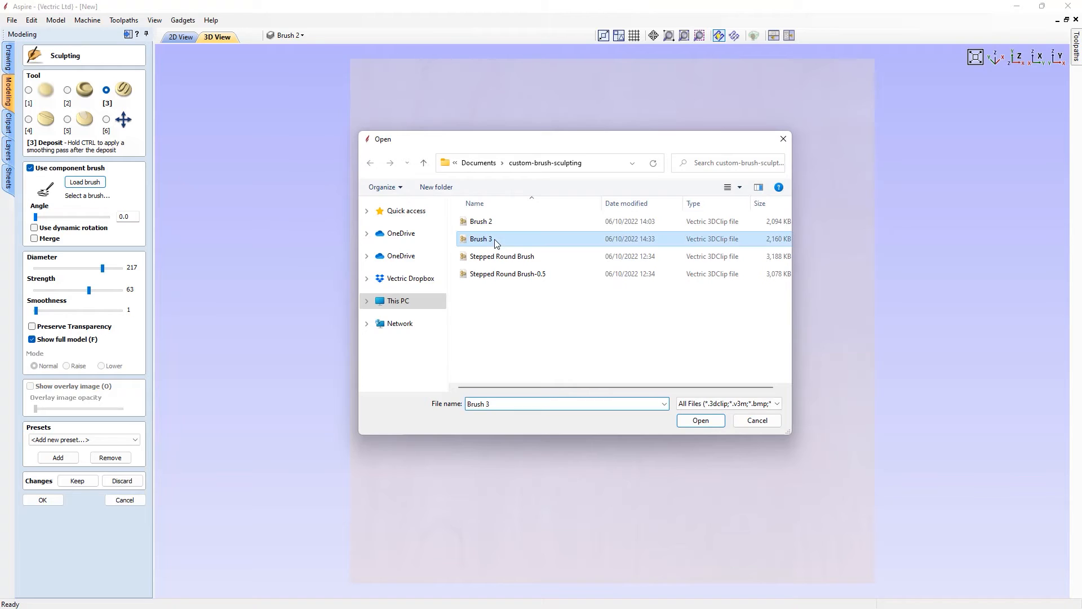
pyautogui.click(707, 422)
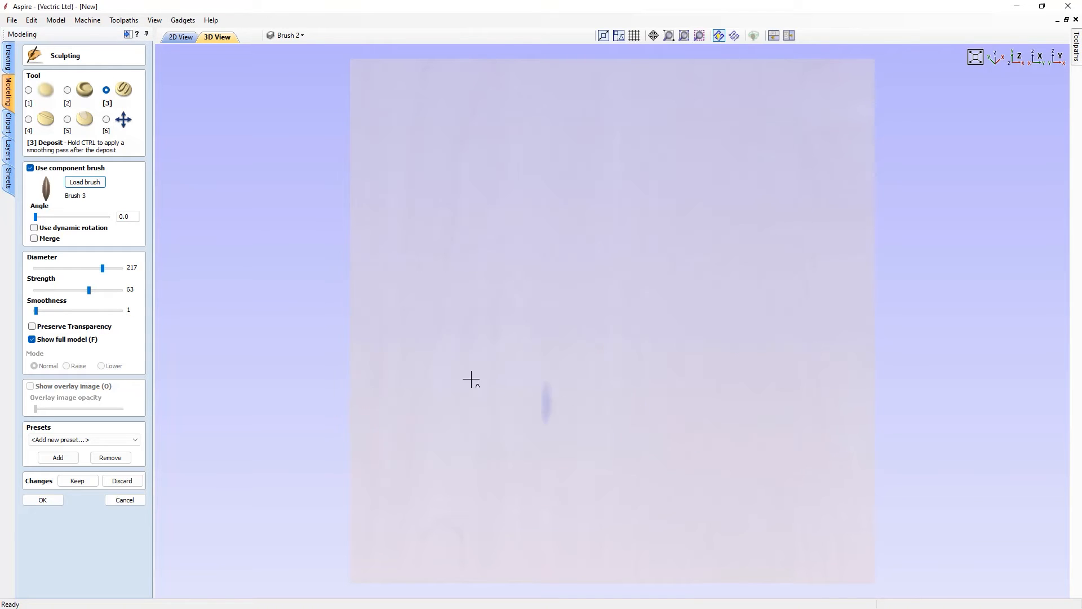
# Enable dynamic rotation and Merge, and deposit long winding strokes with straight runs, curves and sharp corners across the model
pyautogui.click(44, 228)
pyautogui.click(35, 240)
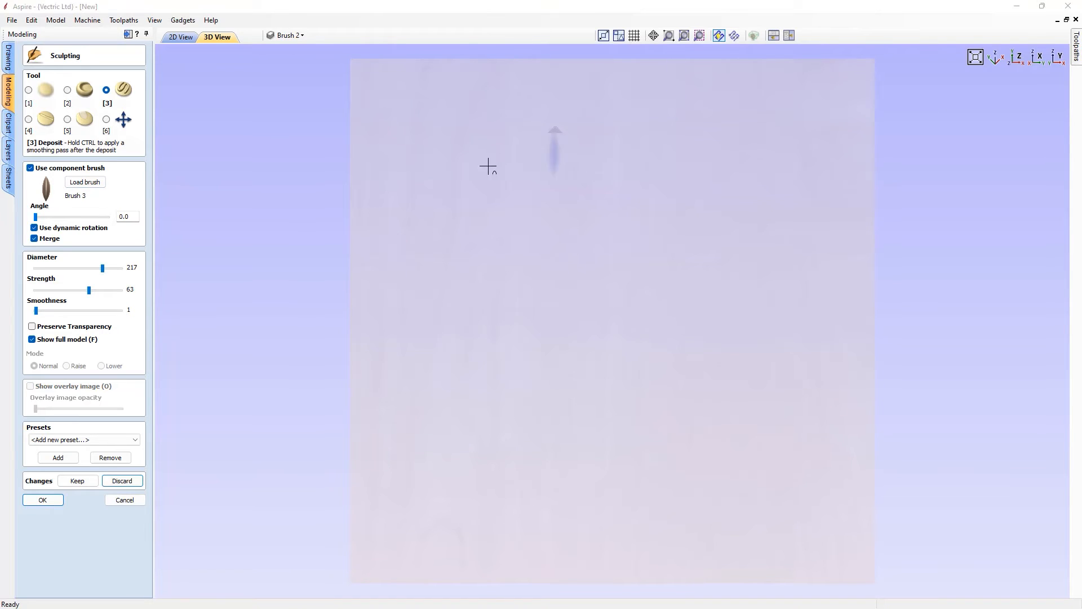
pyautogui.click(416, 206)
pyautogui.moveTo(416, 205)
pyautogui.mouseDown()
pyautogui.moveTo(435, 152)
pyautogui.moveTo(499, 139)
pyautogui.moveTo(776, 146)
pyautogui.moveTo(803, 167)
pyautogui.moveTo(804, 225)
pyautogui.moveTo(758, 239)
pyautogui.moveTo(710, 178)
pyautogui.moveTo(686, 191)
pyautogui.moveTo(690, 265)
pyautogui.moveTo(664, 300)
pyautogui.moveTo(624, 270)
pyautogui.moveTo(614, 225)
pyautogui.moveTo(594, 206)
pyautogui.moveTo(472, 213)
pyautogui.moveTo(460, 226)
pyautogui.moveTo(448, 364)
pyautogui.moveTo(726, 369)
pyautogui.mouseUp()
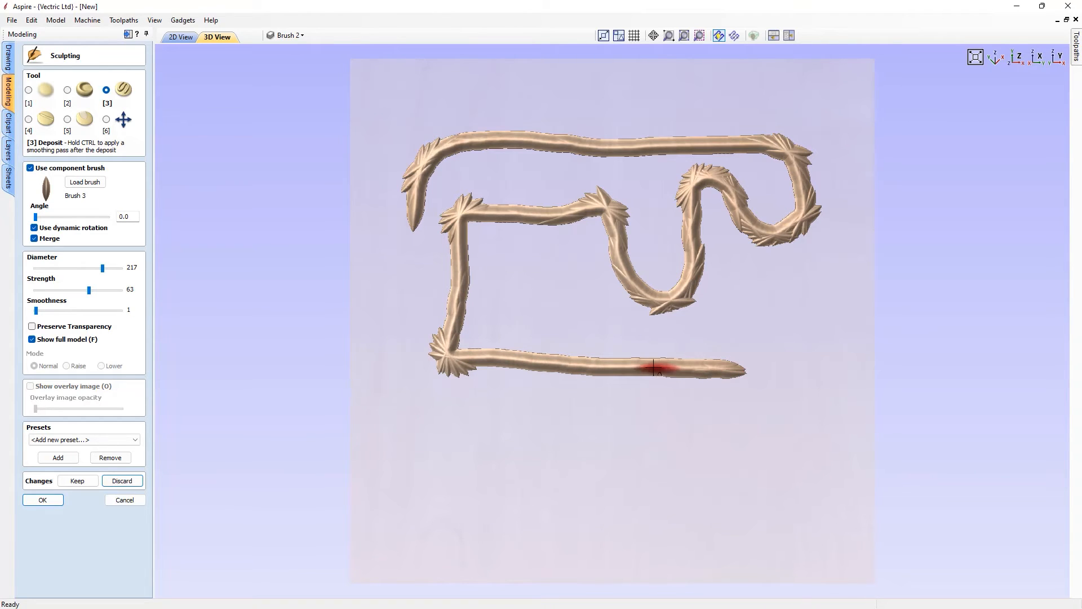
pyautogui.moveTo(515, 341)
pyautogui.mouseDown()
pyautogui.moveTo(616, 355)
pyautogui.moveTo(744, 353)
pyautogui.moveTo(739, 338)
pyautogui.moveTo(643, 333)
pyautogui.moveTo(569, 308)
pyautogui.moveTo(727, 320)
pyautogui.moveTo(804, 310)
pyautogui.moveTo(821, 415)
pyautogui.moveTo(790, 314)
pyautogui.moveTo(810, 406)
pyautogui.moveTo(804, 430)
pyautogui.moveTo(772, 437)
pyautogui.moveTo(684, 395)
pyautogui.moveTo(565, 407)
pyautogui.moveTo(540, 395)
pyautogui.moveTo(416, 391)
pyautogui.moveTo(423, 357)
pyautogui.mouseUp()
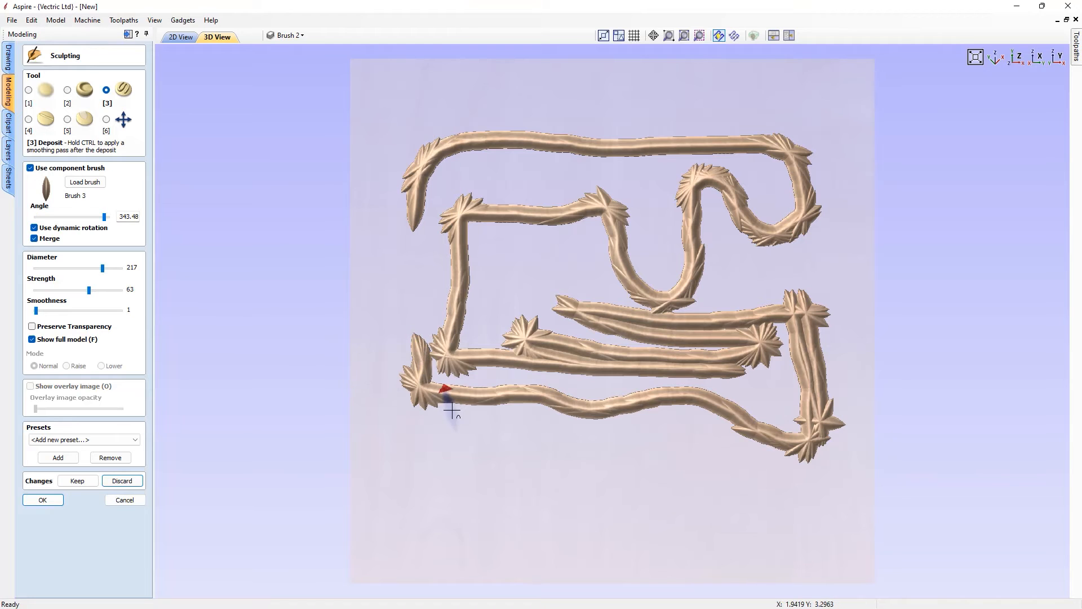
# Open the brush file selection for choosing another component brush
pyautogui.click(85, 183)
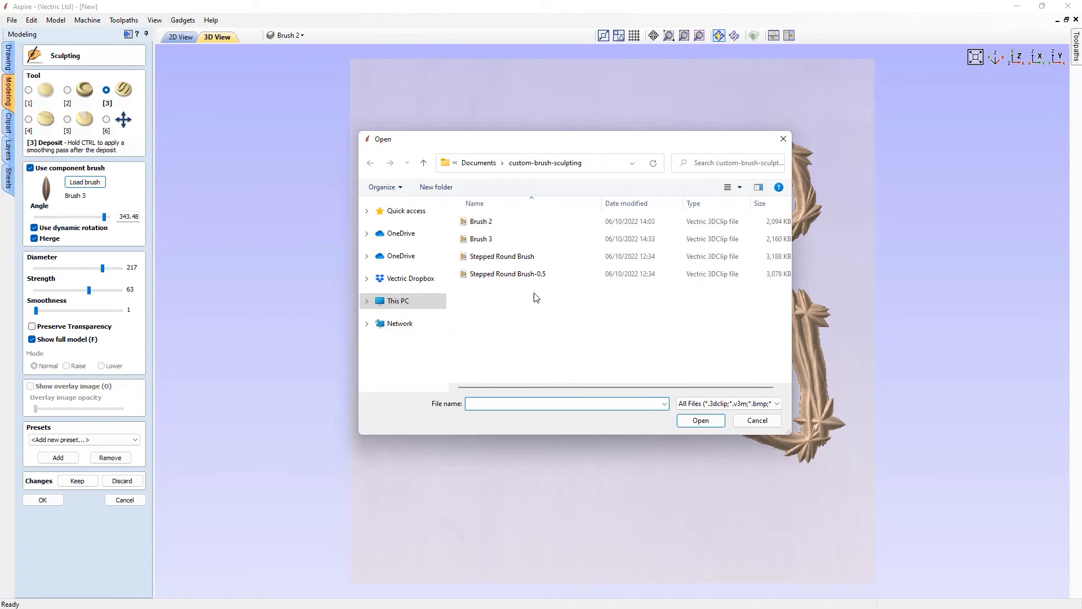
# Load the Stepped Round Brush as the component brush and deposit a winding stroke below the existing sculpted strokes
pyautogui.click(509, 256)
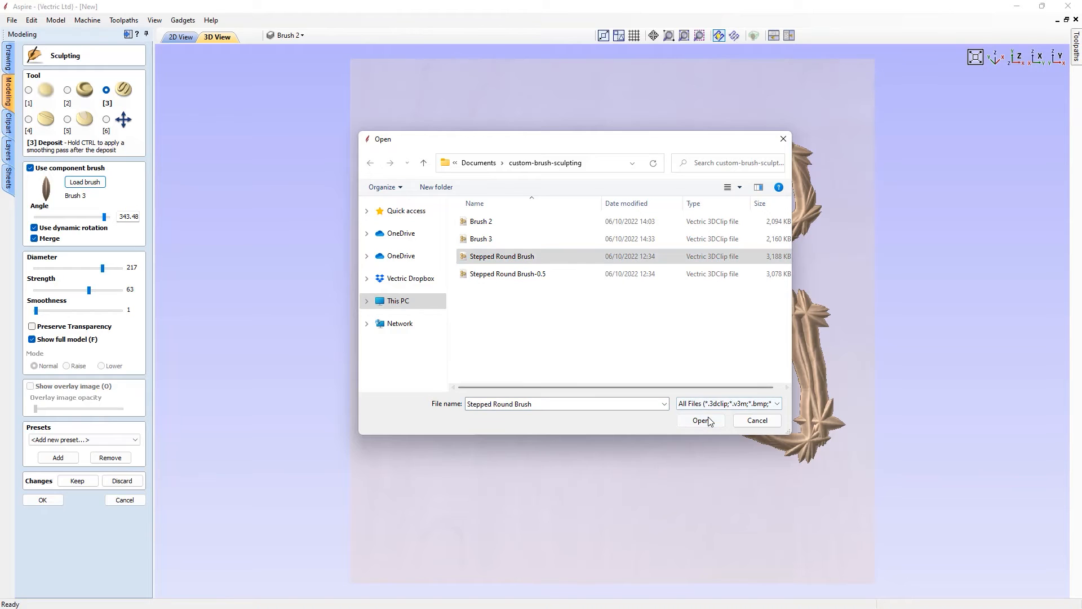
pyautogui.click(701, 420)
pyautogui.moveTo(428, 482)
pyautogui.mouseDown()
pyautogui.moveTo(430, 493)
pyautogui.moveTo(453, 462)
pyautogui.moveTo(591, 468)
pyautogui.moveTo(662, 473)
pyautogui.moveTo(692, 496)
pyautogui.moveTo(482, 500)
pyautogui.moveTo(486, 521)
pyautogui.moveTo(526, 536)
pyautogui.moveTo(631, 541)
pyautogui.mouseUp()
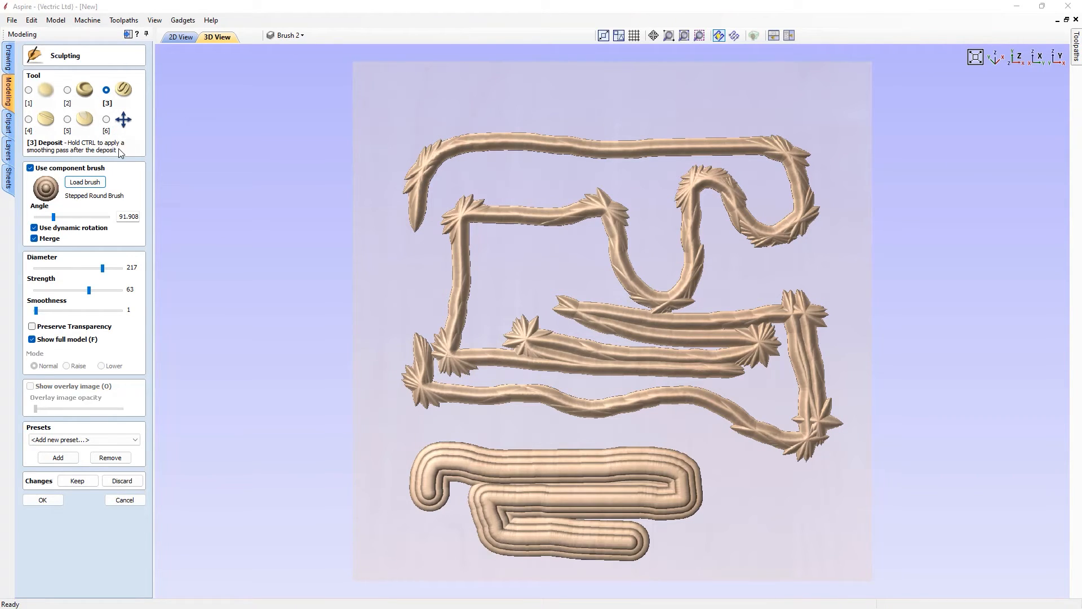
# Save the current deposit brush settings as a preset named Stepped Brush and select that preset
pyautogui.click(59, 459)
pyautogui.click(59, 459)
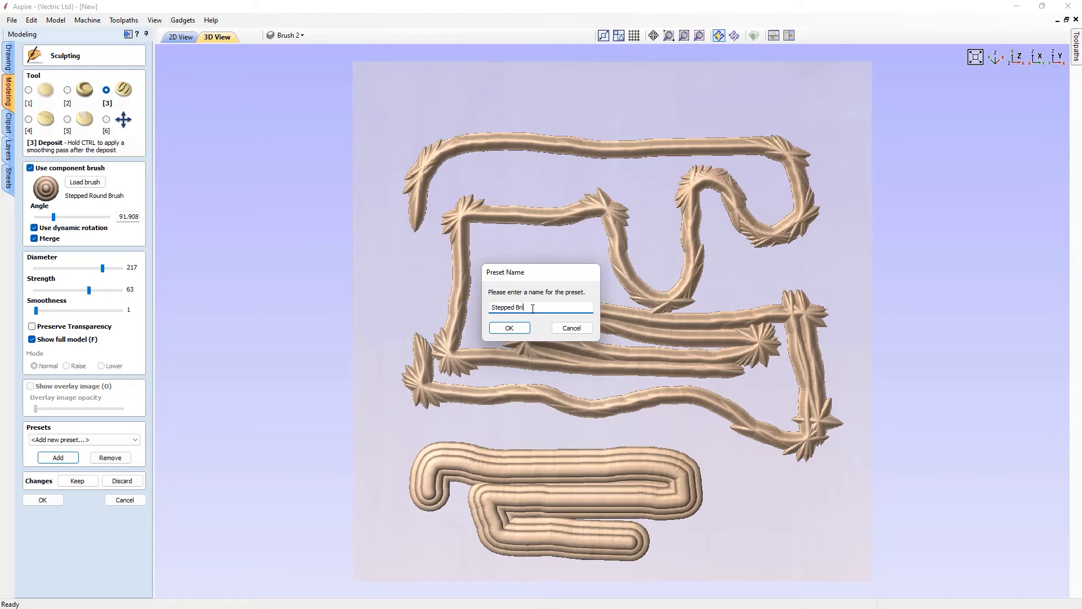
pyautogui.click(509, 328)
pyautogui.click(67, 440)
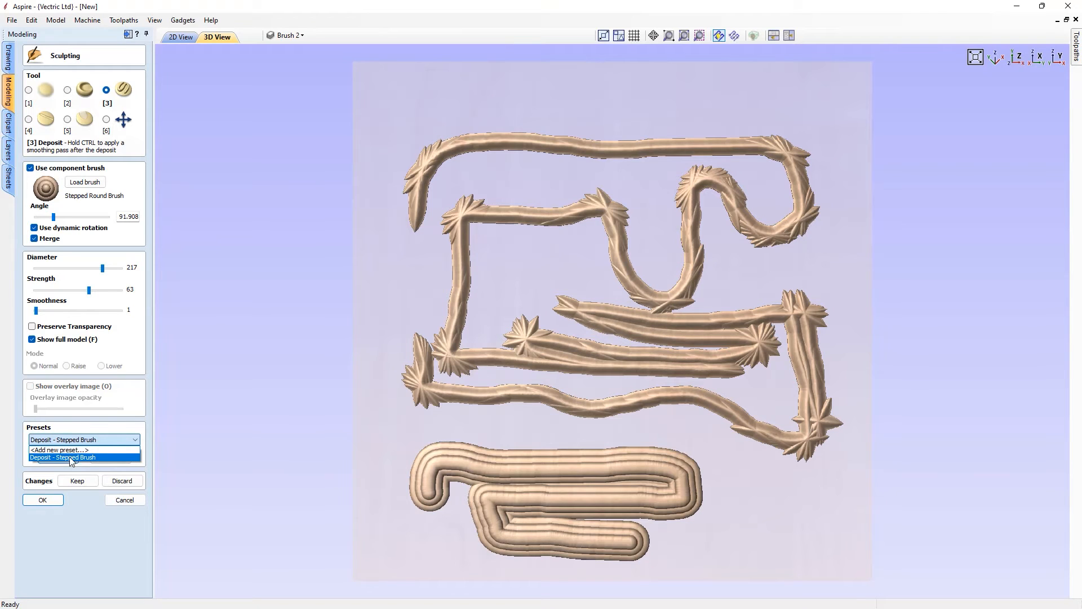
pyautogui.click(31, 458)
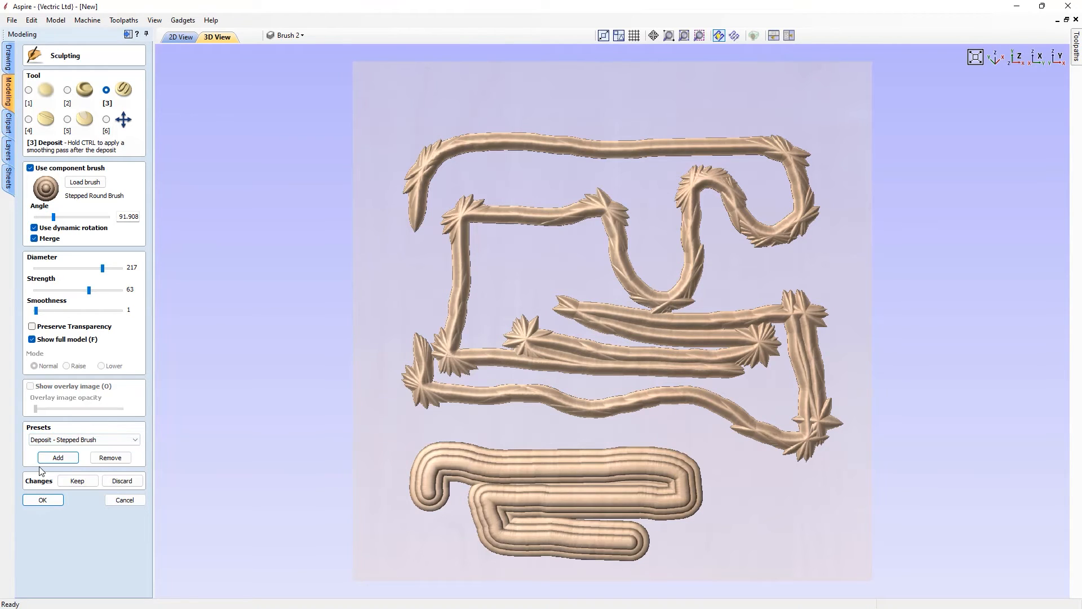
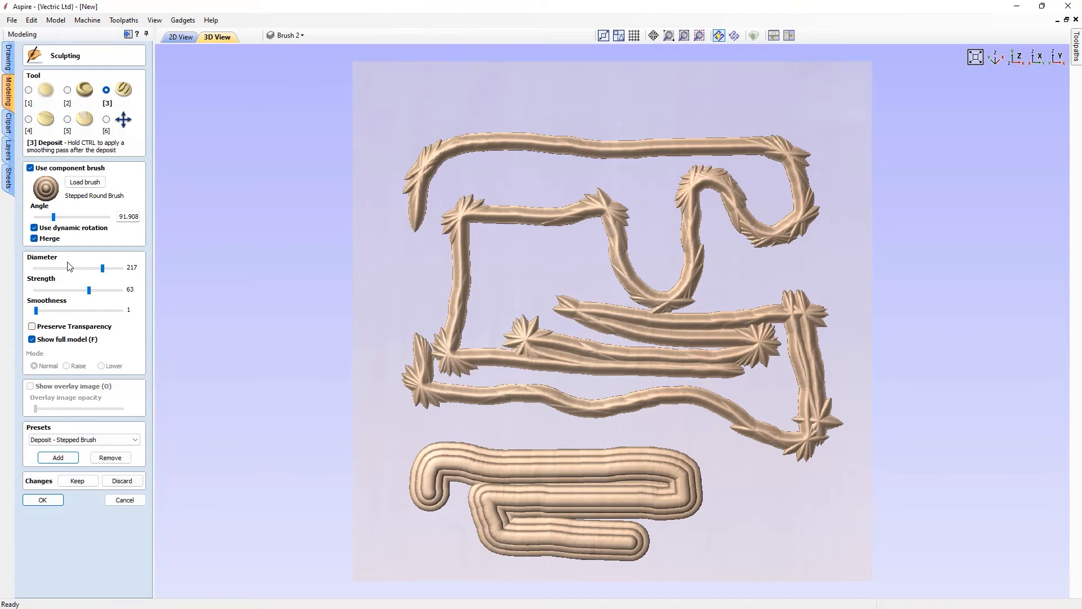
# Cancel the sculpting session, discard all its changes and switch to the 2D view
pyautogui.click(125, 500)
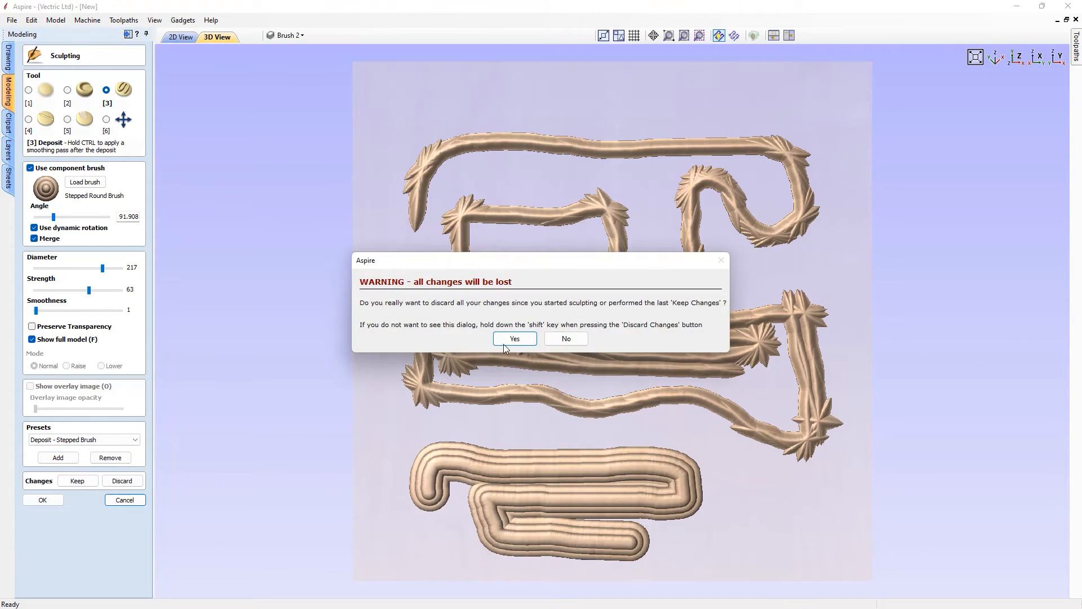
pyautogui.click(510, 337)
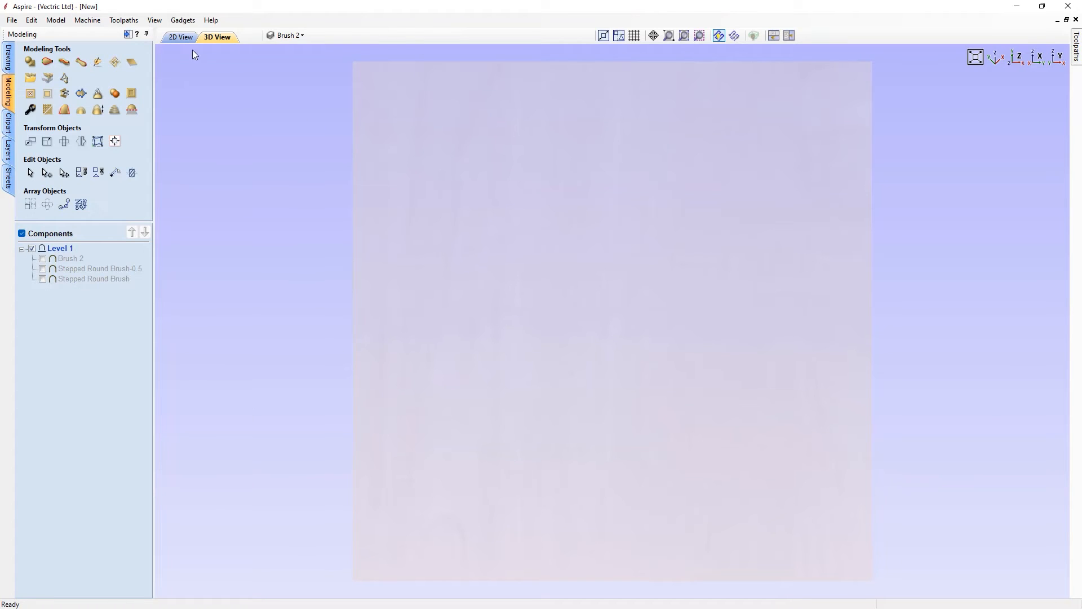
pyautogui.click(182, 37)
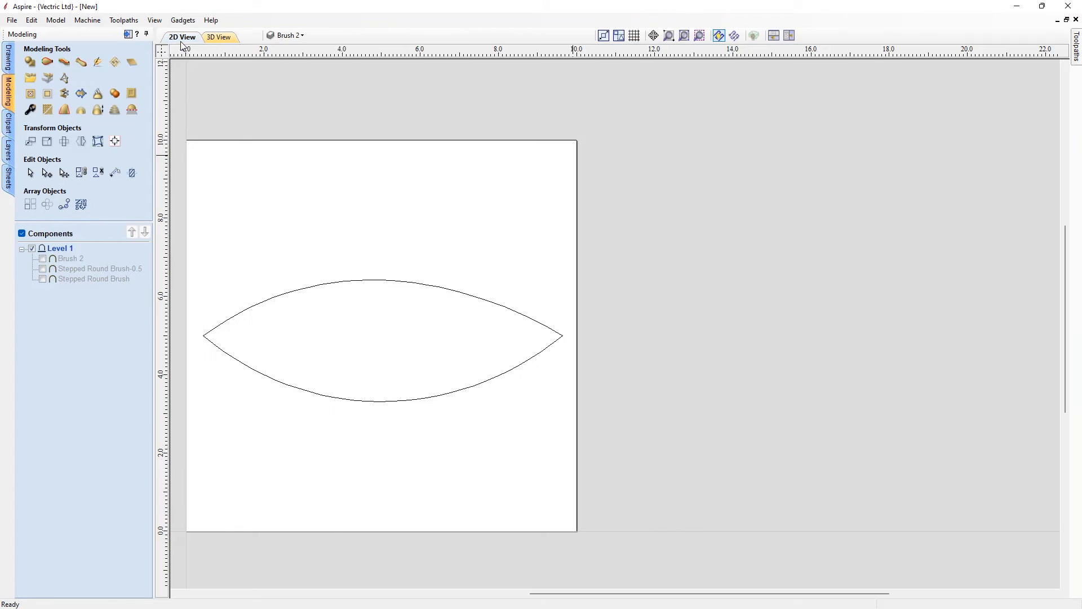
# Add a new layer named Duck Frame and hide the Brush 2 layer
pyautogui.click(288, 35)
pyautogui.click(340, 145)
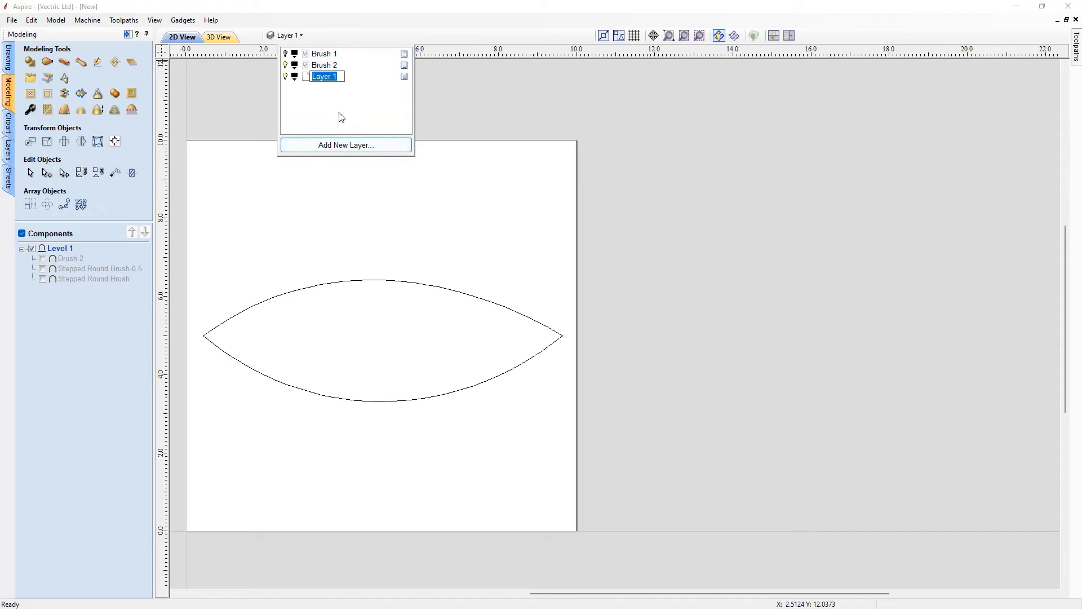
pyautogui.write('Duck Frame')
pyautogui.press('Return')
pyautogui.click(285, 64)
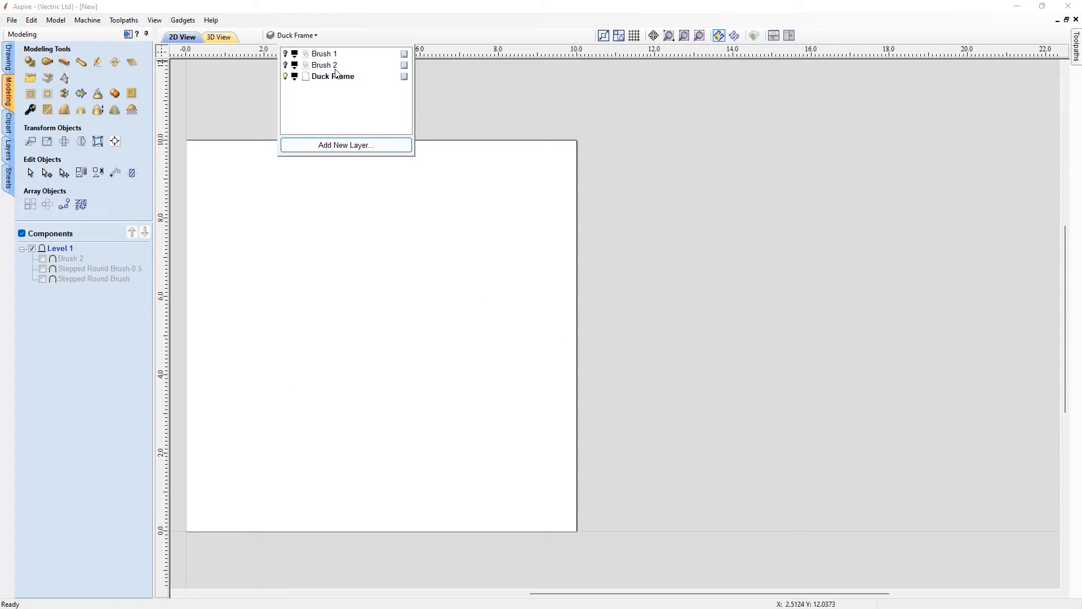
pyautogui.click(348, 246)
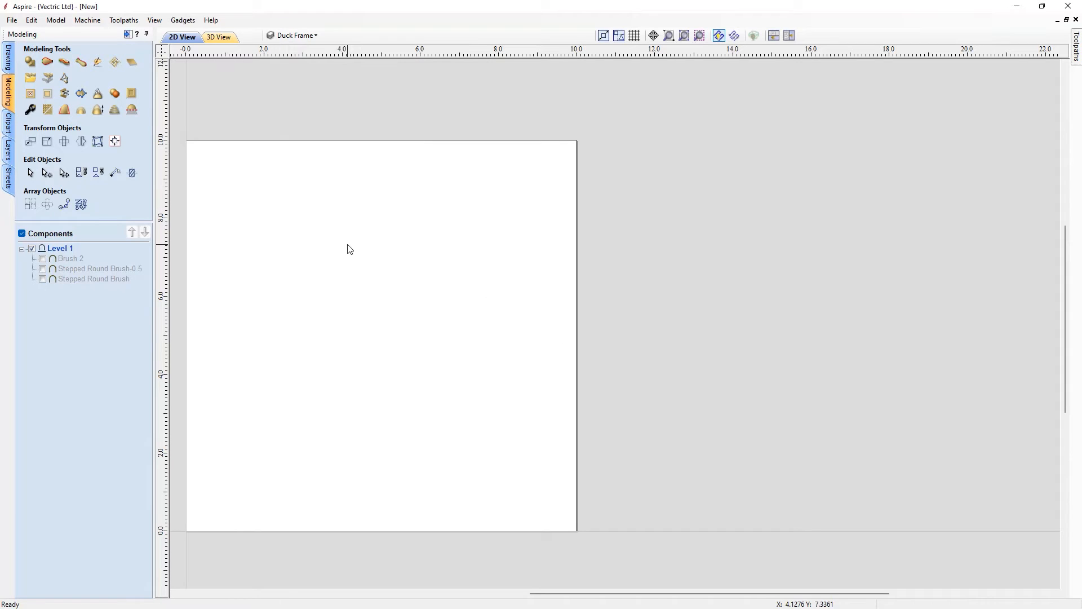
# Draw a vertical line about 7.7 inches long, roughly 1.75 inches in from the job's left edge
pyautogui.press('F4')
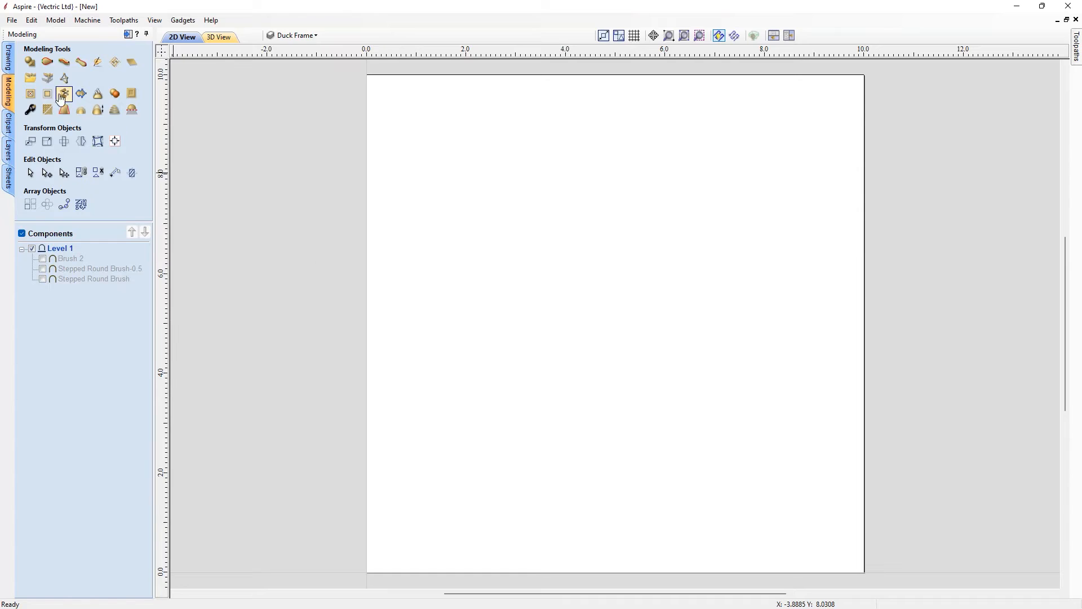
pyautogui.click(9, 57)
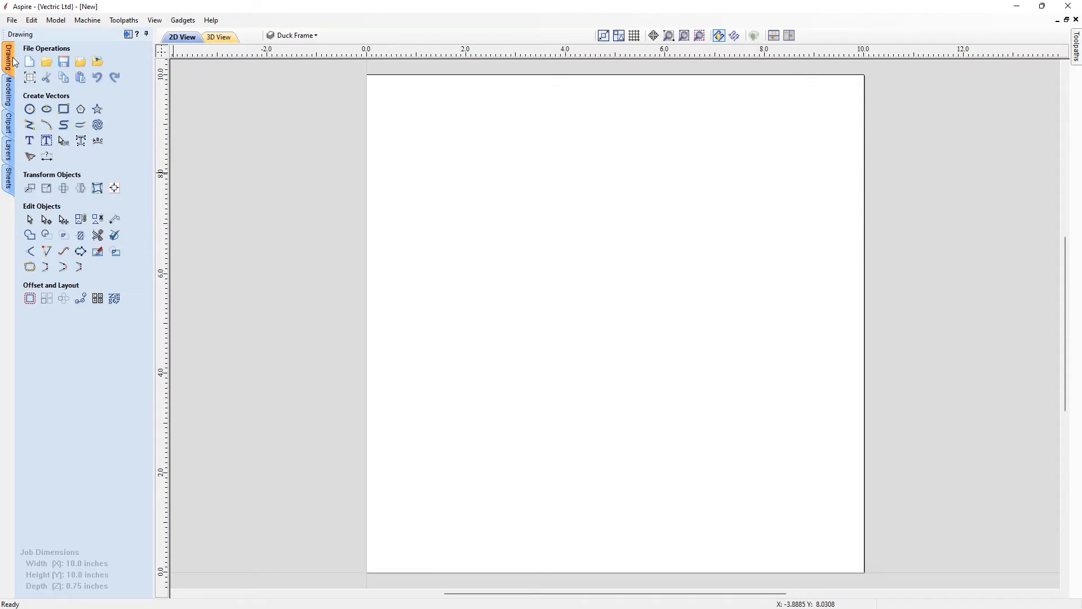
pyautogui.click(30, 124)
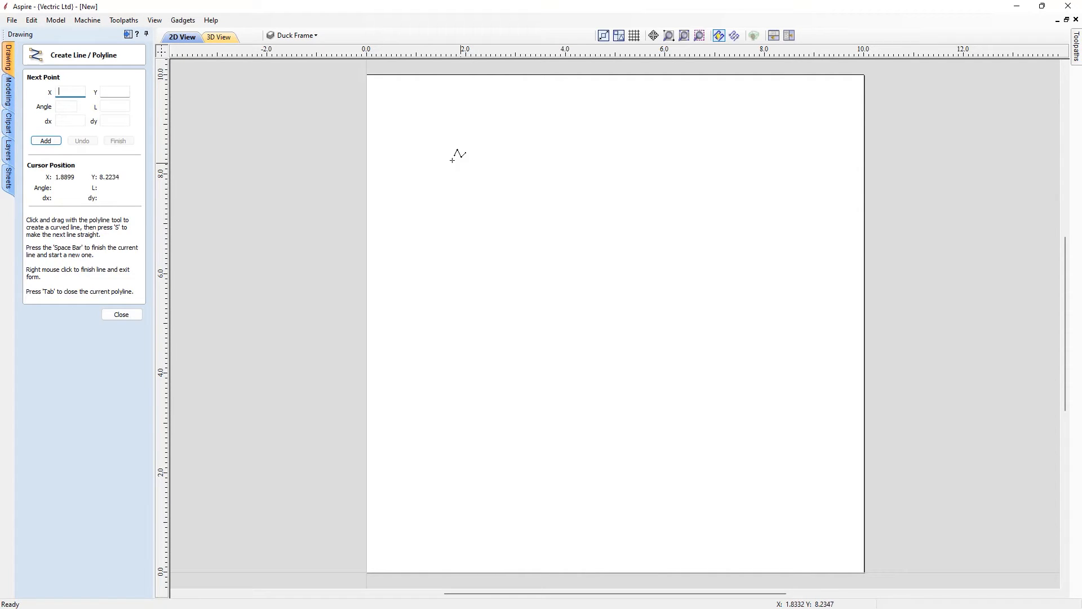
pyautogui.click(454, 131)
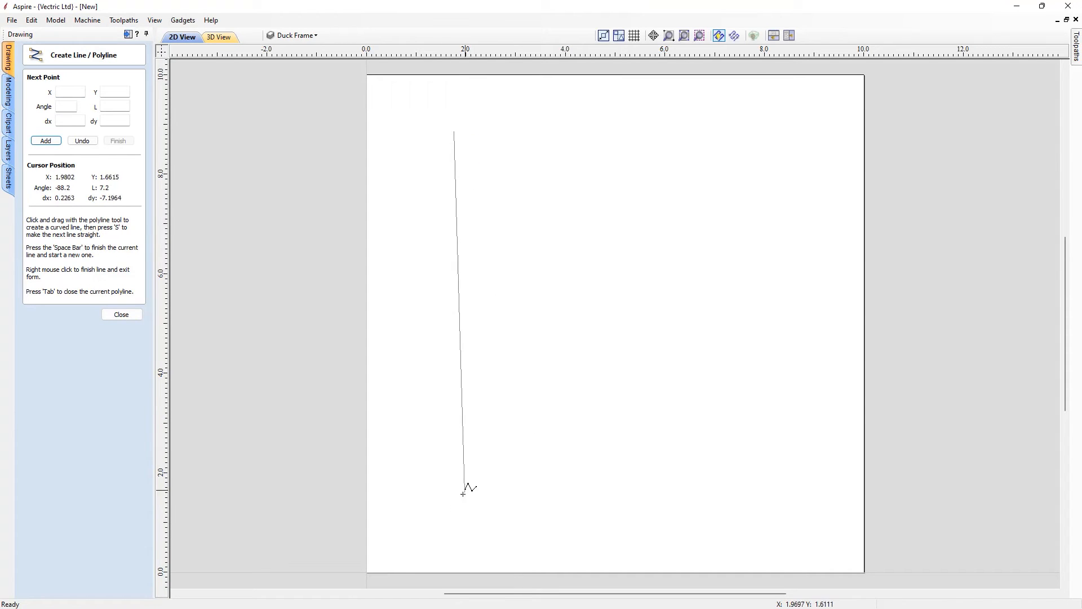
pyautogui.click(454, 514)
pyautogui.press('space')
pyautogui.rightClick(461, 519)
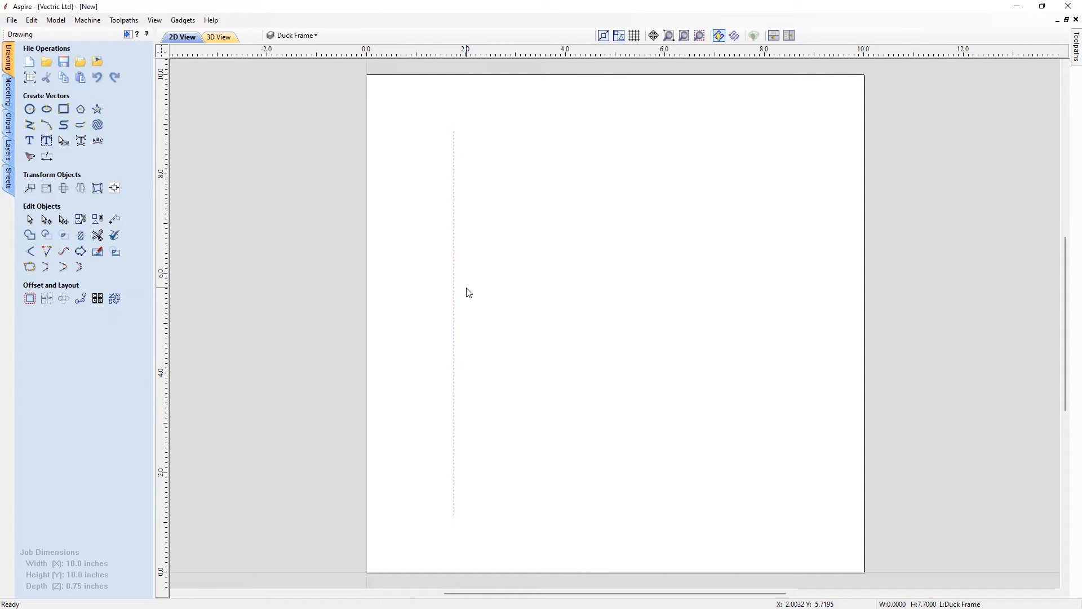
# Mirror a copy of the vertical line horizontally across the job centre to form the opposite side of the frame
pyautogui.hotkey('ctrl', 'shift', 'h')
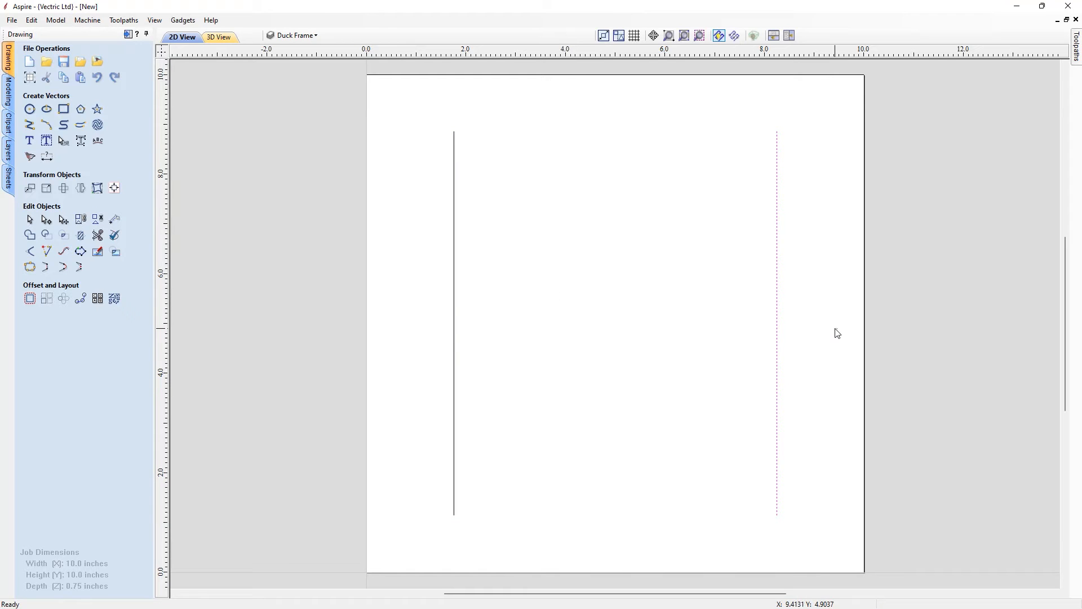
pyautogui.moveTo(838, 332); pyautogui.dragTo(423, 229)
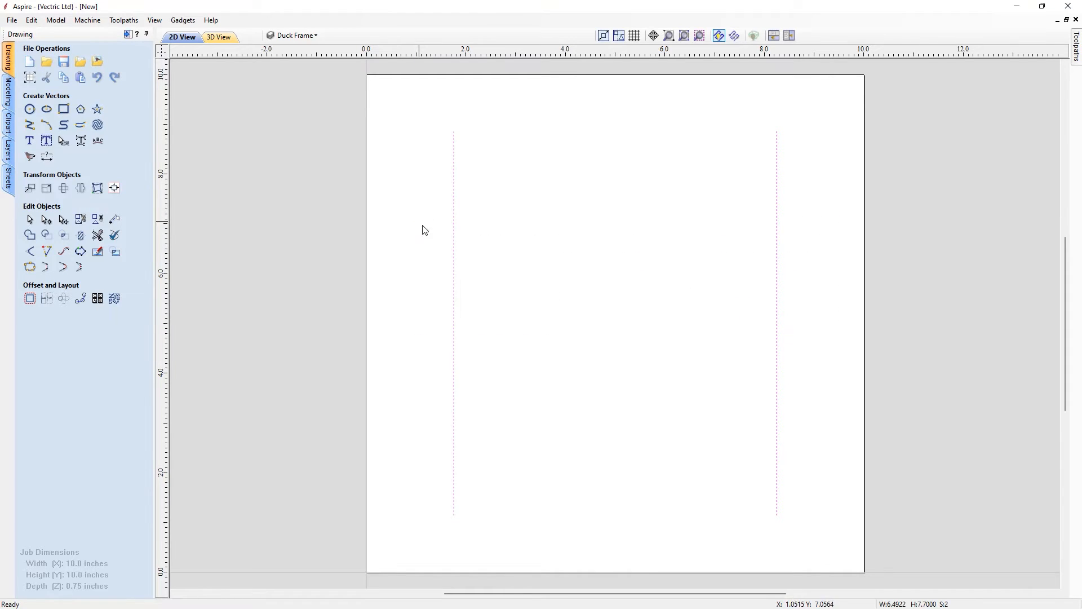
pyautogui.click(348, 151)
# Draw a horizontal line about 8.65 inches long across the upper part of both verticals and mirror a copy to the lower part
pyautogui.click(29, 125)
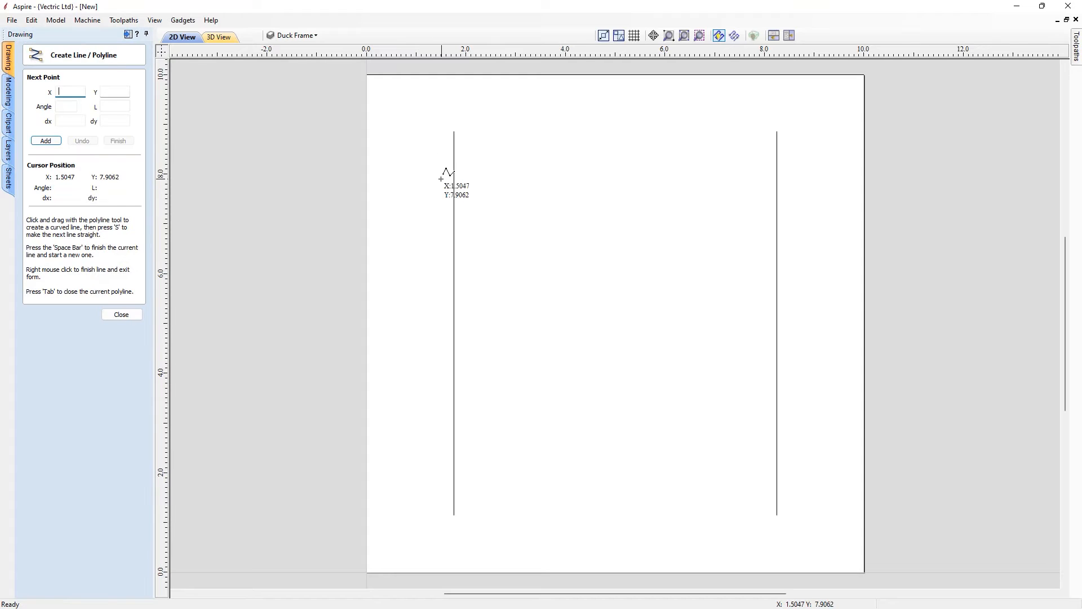
pyautogui.click(404, 178)
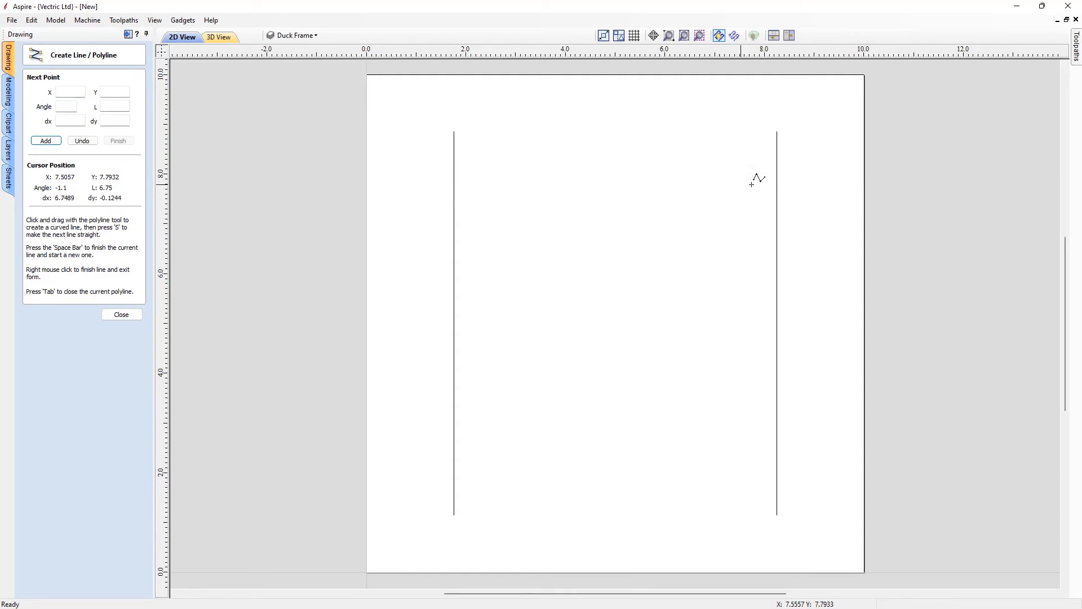
pyautogui.click(835, 179)
pyautogui.rightClick(836, 178)
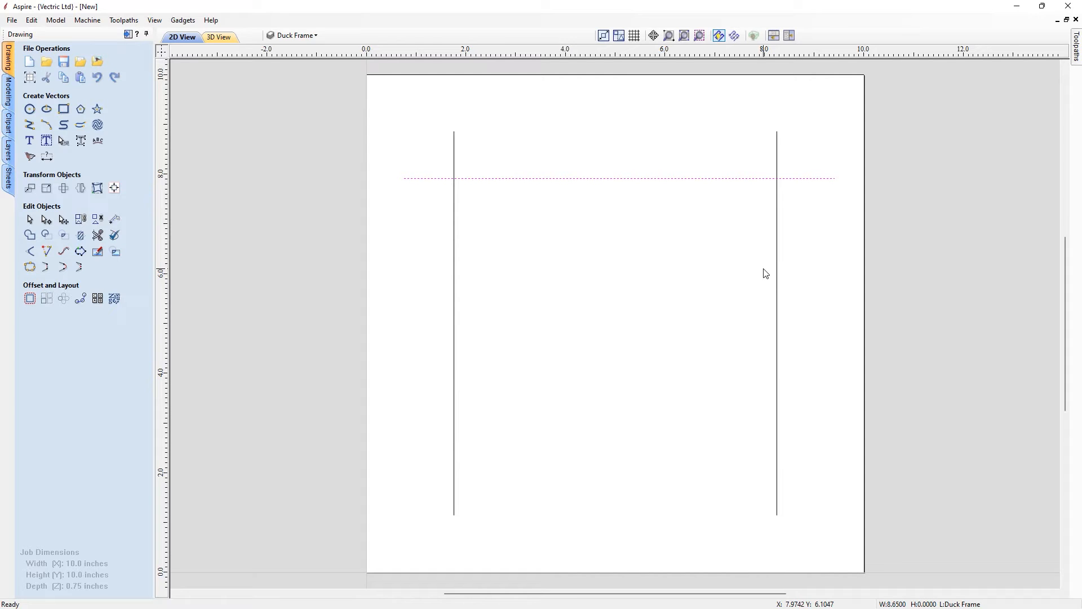
pyautogui.hotkey('ctrl', 'shift', 'v')
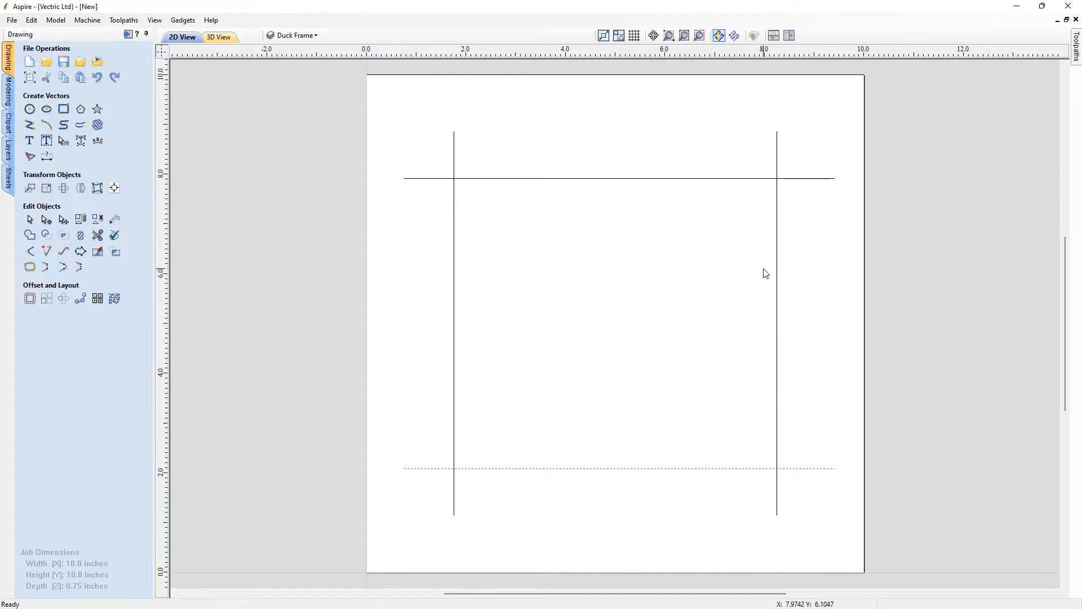
pyautogui.click(725, 543)
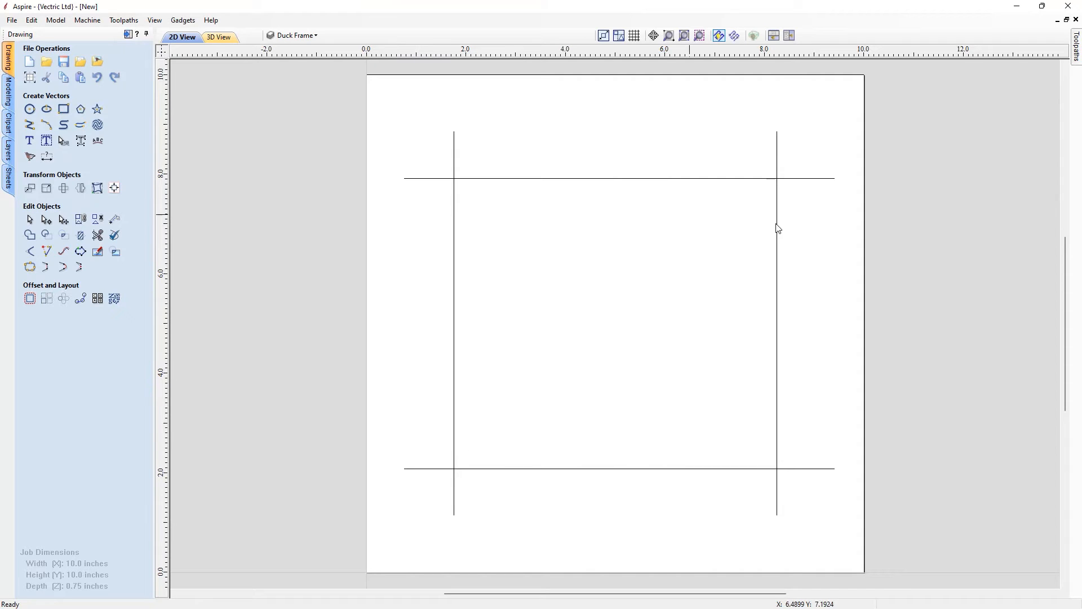
# Draw an ellipse about 1.4 inches wide and 0.3 inches high near the job's upper-left corner
pyautogui.click(47, 109)
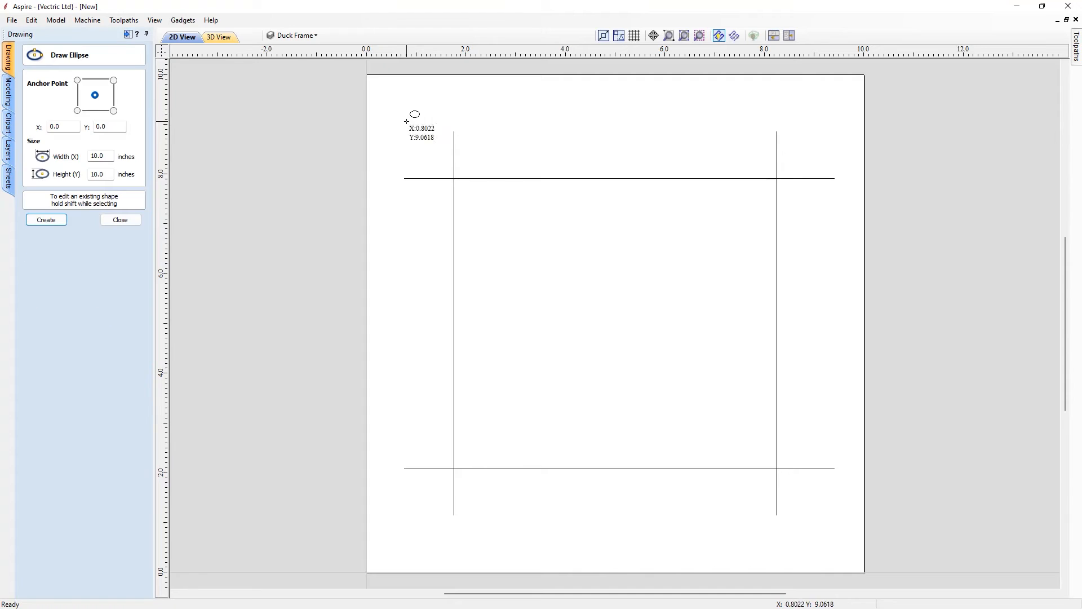
pyautogui.moveTo(410, 113); pyautogui.dragTo(443, 119)
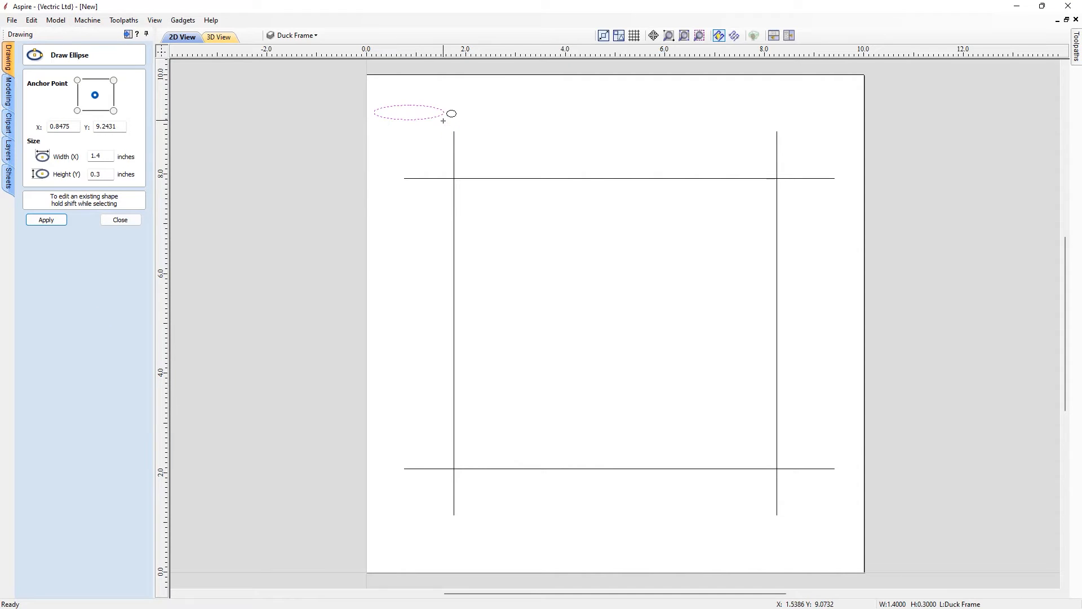
pyautogui.click(121, 220)
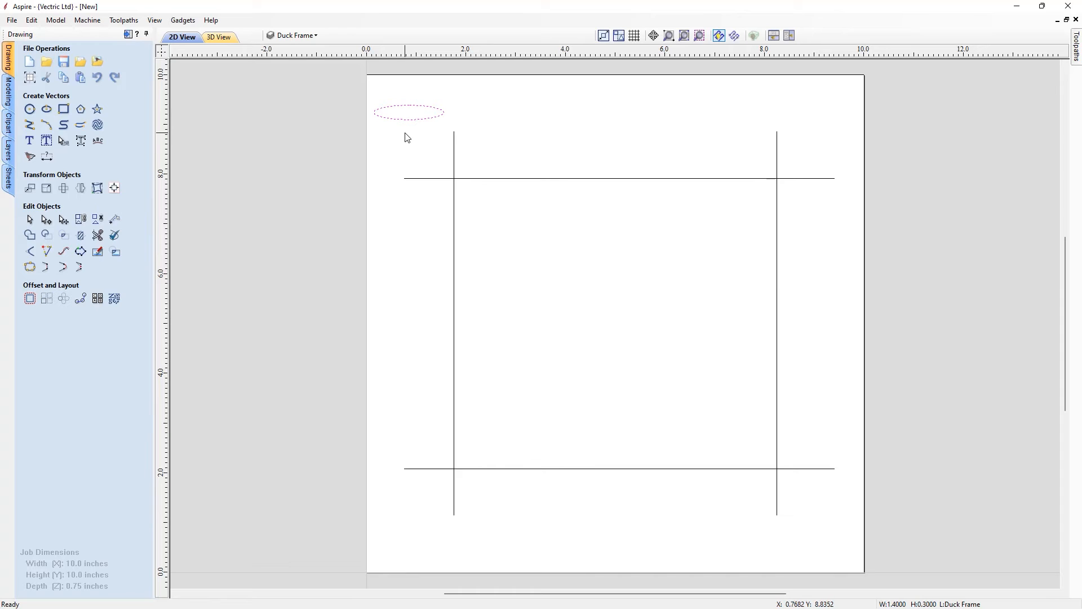
# Delete the two lower spans of the ellipse in node editing, keeping only its upper half as an open arch
pyautogui.scroll(5, 374, 95)
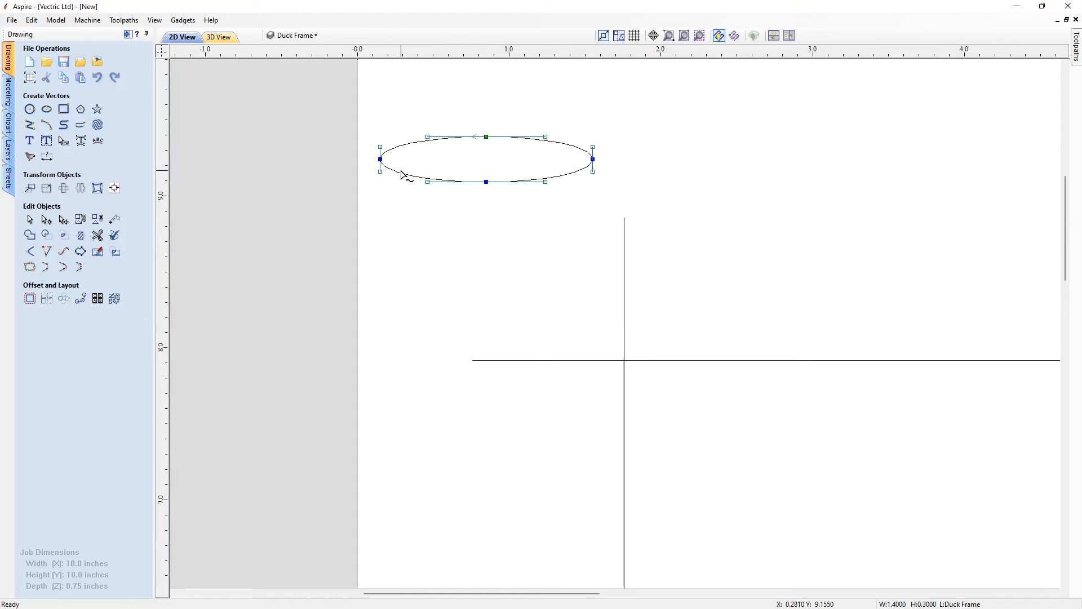
pyautogui.press('d')
pyautogui.press('d')
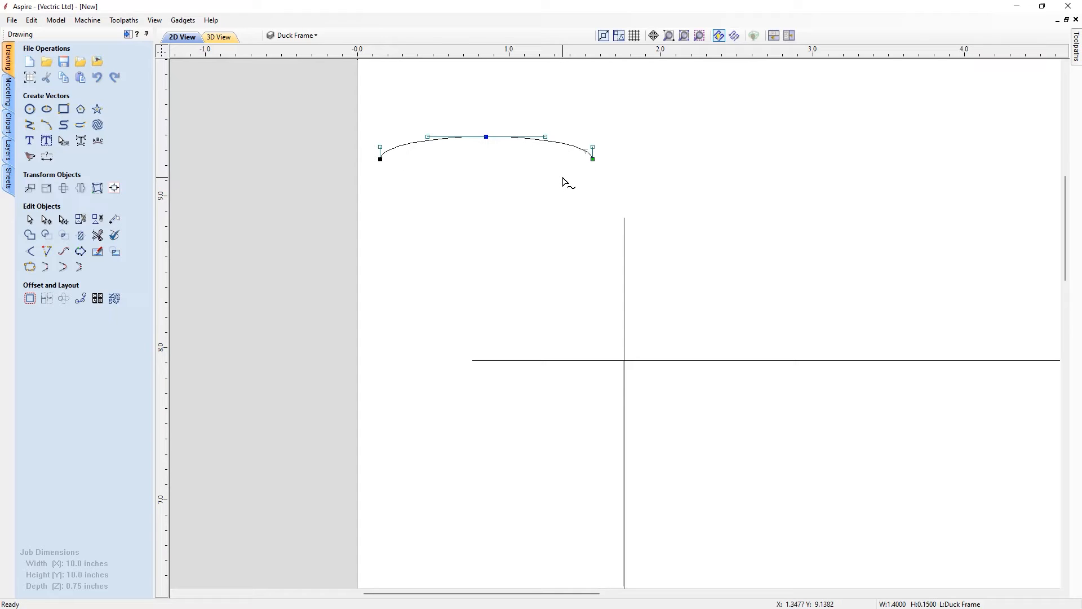
pyautogui.scroll(-4, 220, 128)
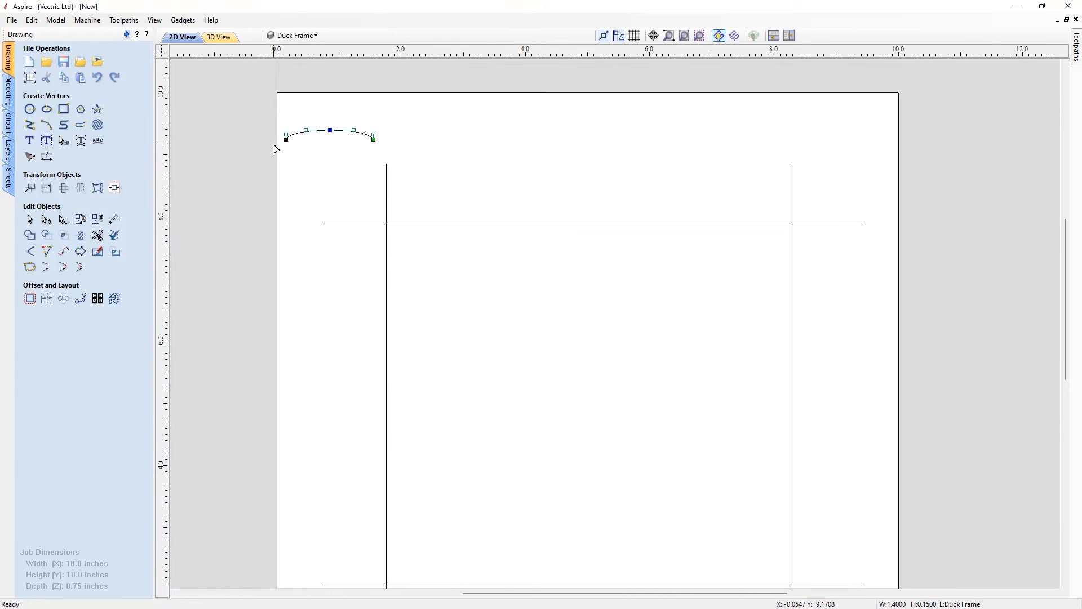
pyautogui.scroll(-1, 279, 151)
pyautogui.press('Escape')
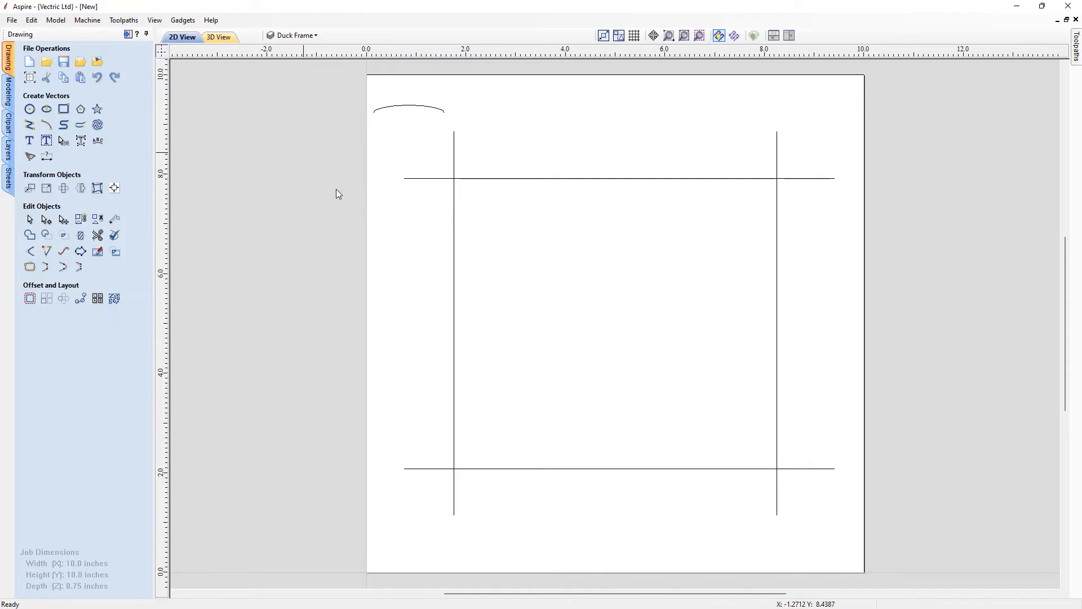
# Tile the 2D and 3D views side by side and set the four crossing lines as drive rails for Extrude and Weave
pyautogui.click(789, 36)
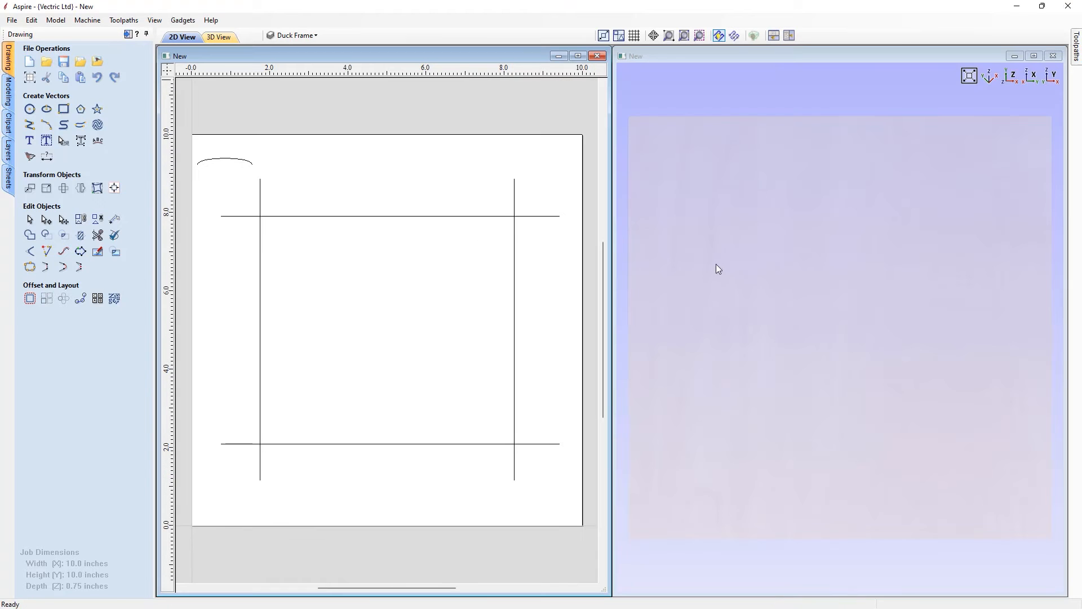
pyautogui.click(9, 93)
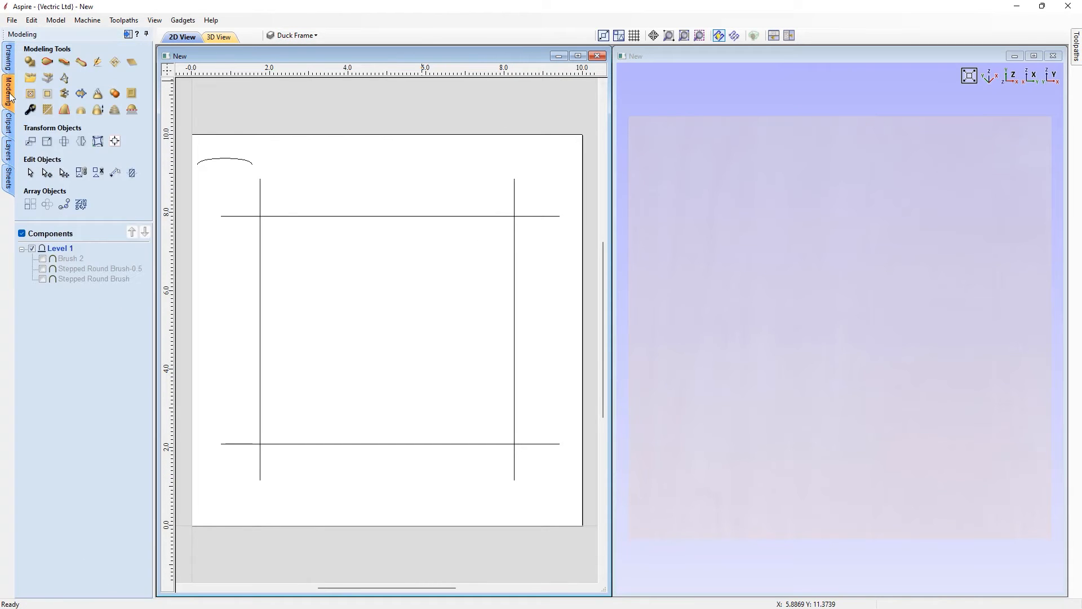
pyautogui.click(66, 64)
pyautogui.moveTo(531, 447); pyautogui.dragTo(235, 226)
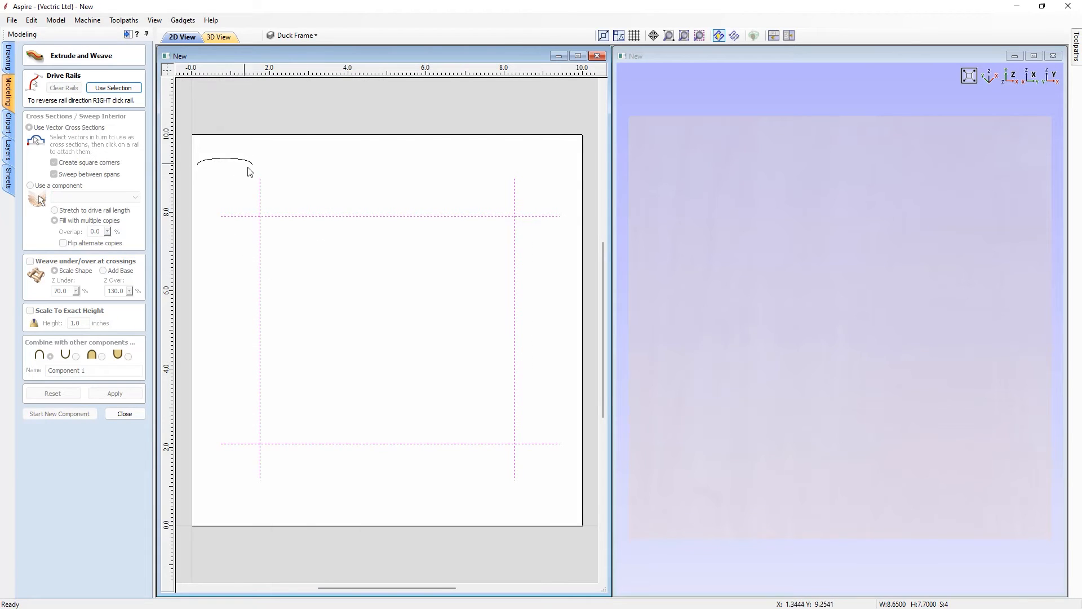
pyautogui.click(107, 88)
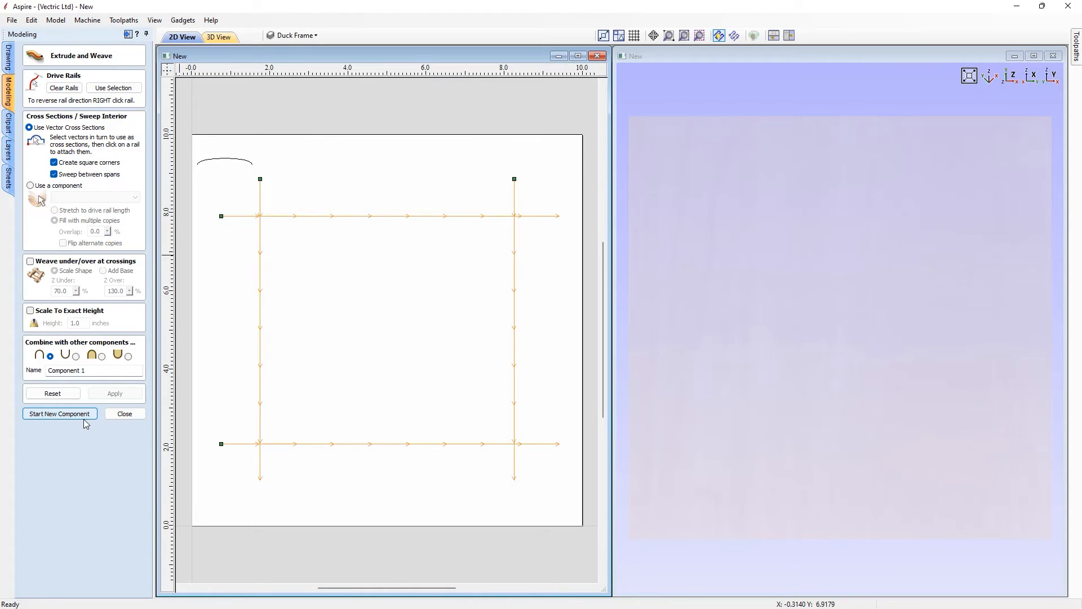
# Select the open arch as the cross section for the drive rails and enable weaving under/over at crossings
pyautogui.click(115, 89)
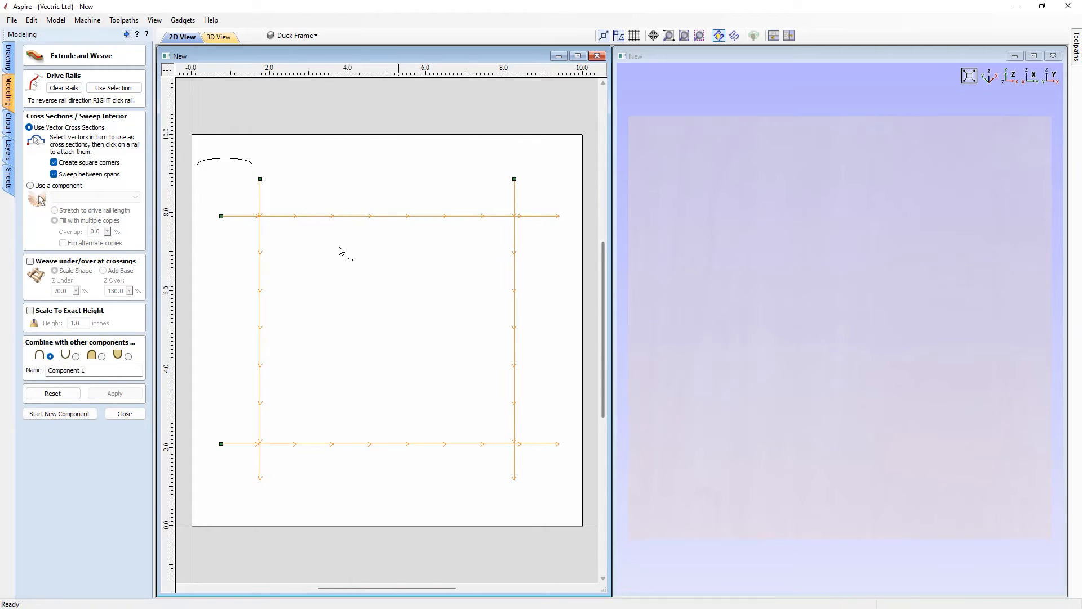
pyautogui.click(230, 162)
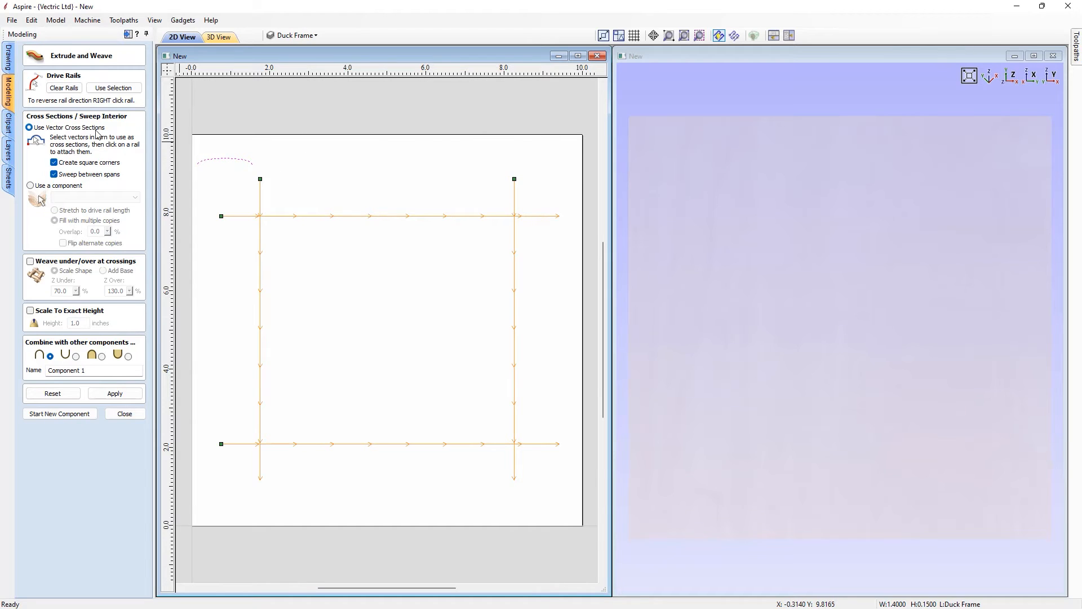
pyautogui.click(30, 262)
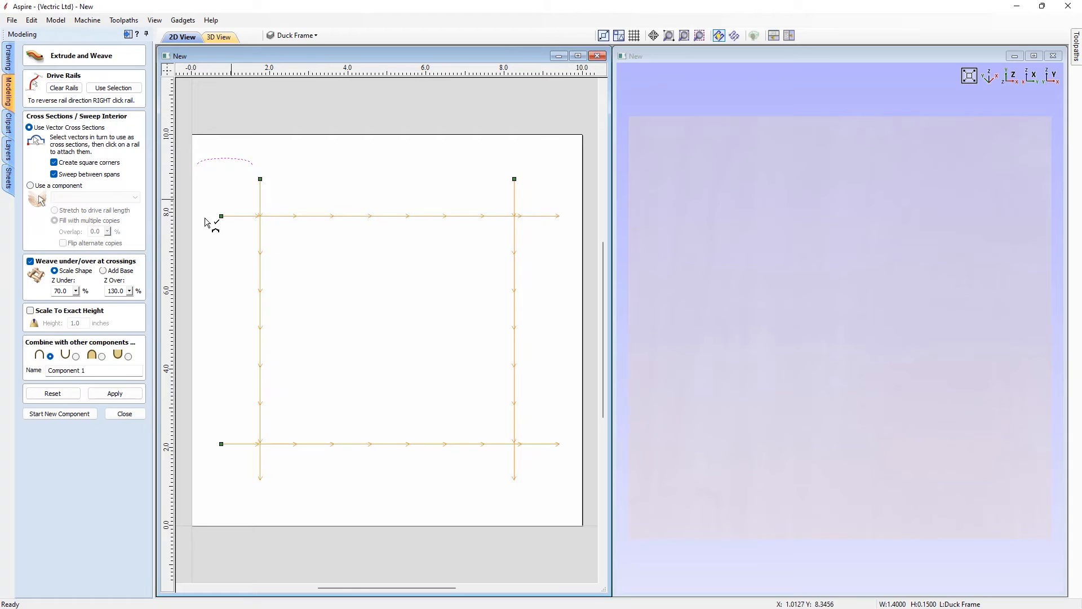
# Set the weave to Add Base with Z Under at 30% and Z Over at 120%
pyautogui.moveTo(67, 290); pyautogui.dragTo(20, 278)
pyautogui.write('30')
pyautogui.click(112, 290)
pyautogui.click(116, 272)
pyautogui.moveTo(71, 292); pyautogui.dragTo(16, 287)
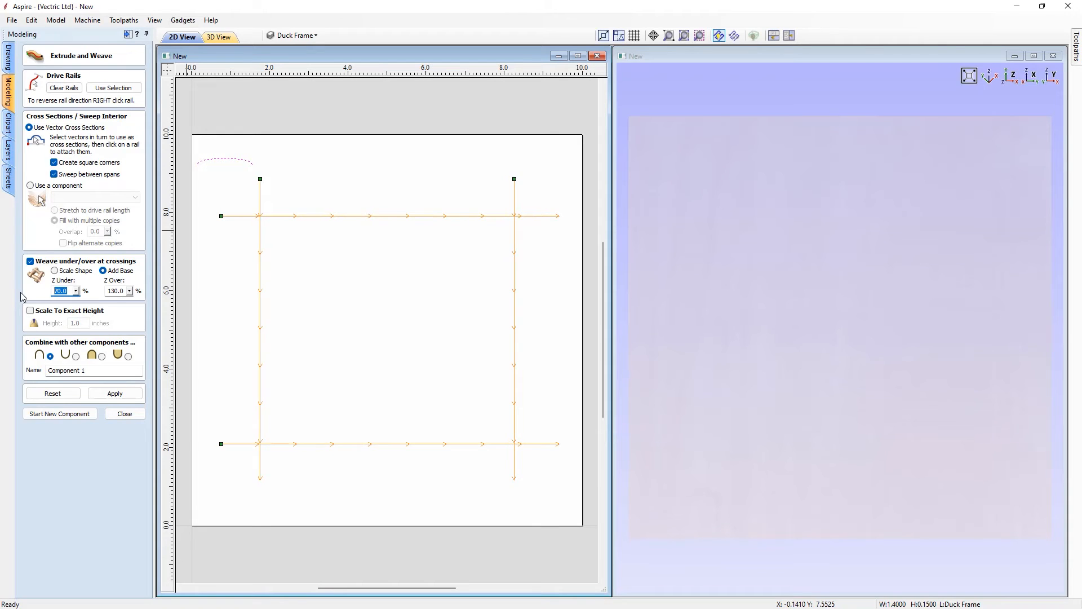
pyautogui.write('30')
pyautogui.click(112, 289)
pyautogui.write('2')
# Name the woven component Frame, generate it, and finish Extrude and Weave after checking it in 3D
pyautogui.click(78, 369)
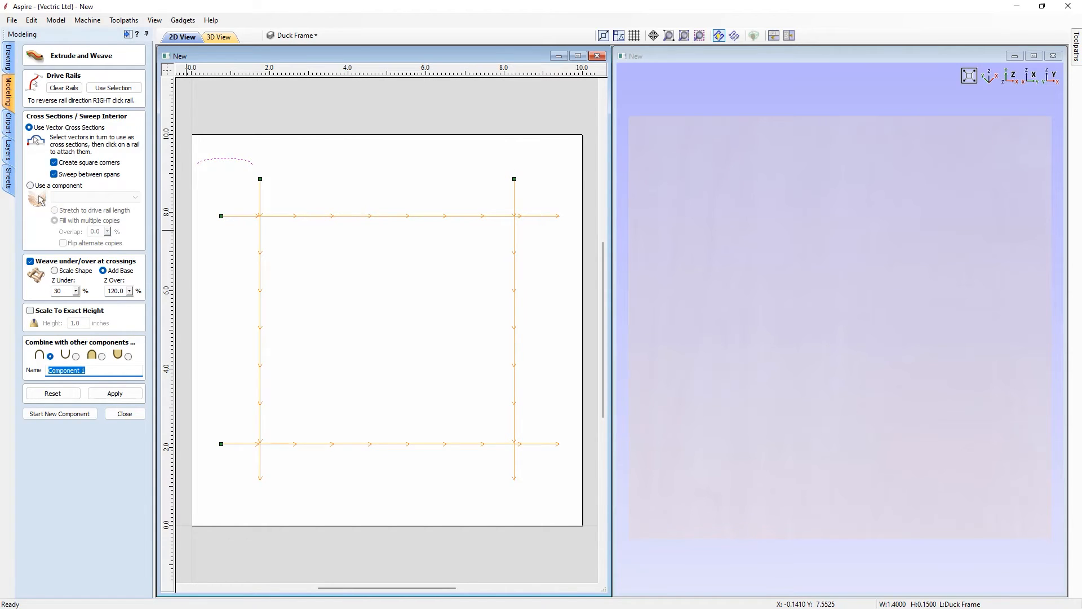
pyautogui.write('Frame')
pyautogui.click(115, 394)
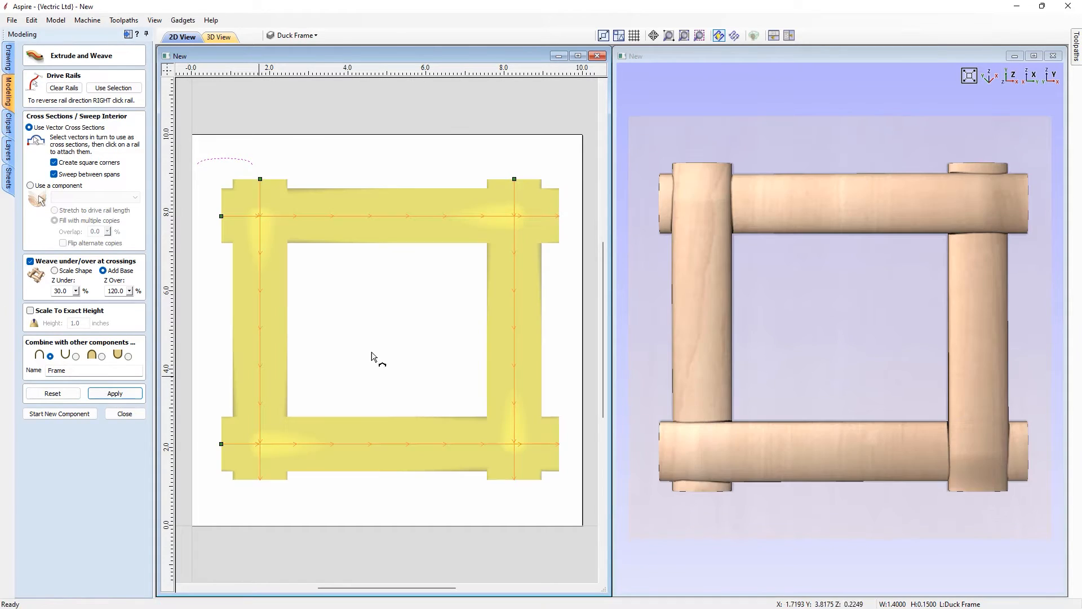
pyautogui.moveTo(897, 366); pyautogui.dragTo(836, 367)
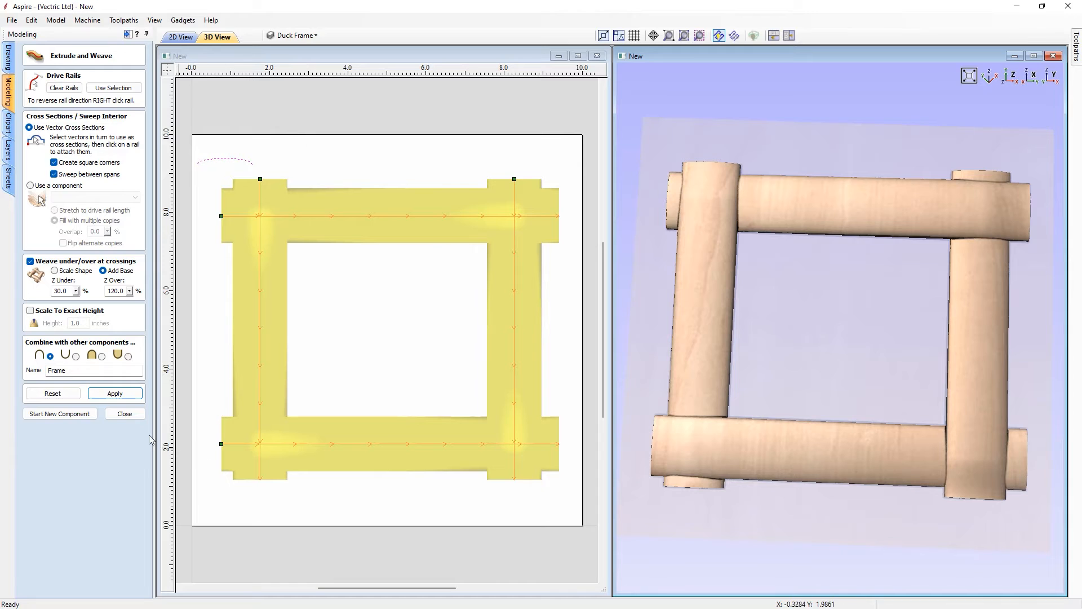
pyautogui.click(125, 413)
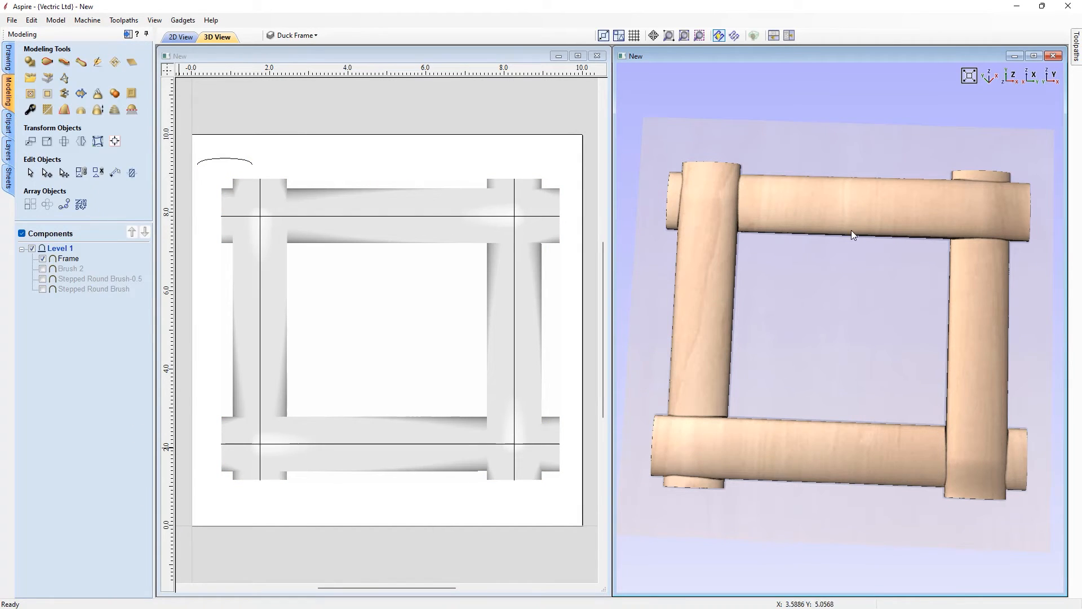
pyautogui.click(1014, 78)
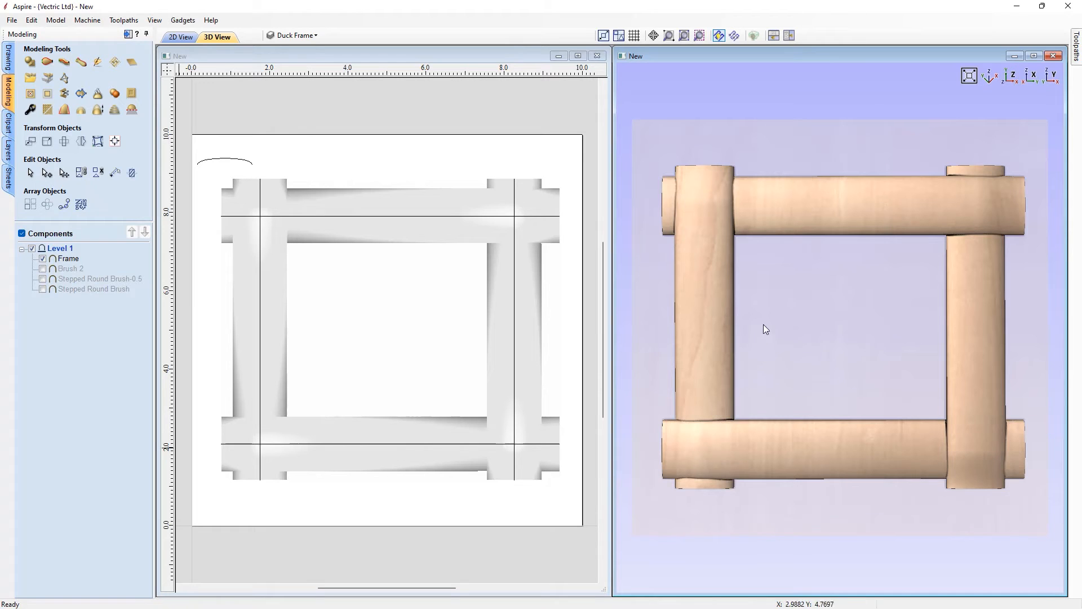
# Move the four frame lines and the arch to a new hidden layer named Frame Vectors
pyautogui.click(259, 216)
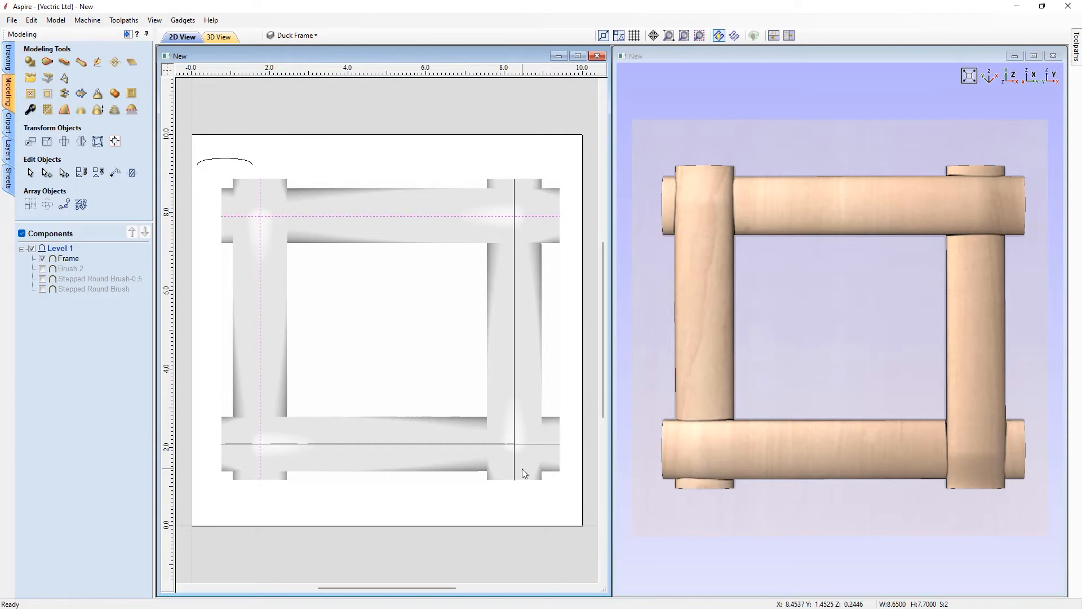
pyautogui.keyDown('shift'); pyautogui.click(514, 443); pyautogui.keyUp('shift')
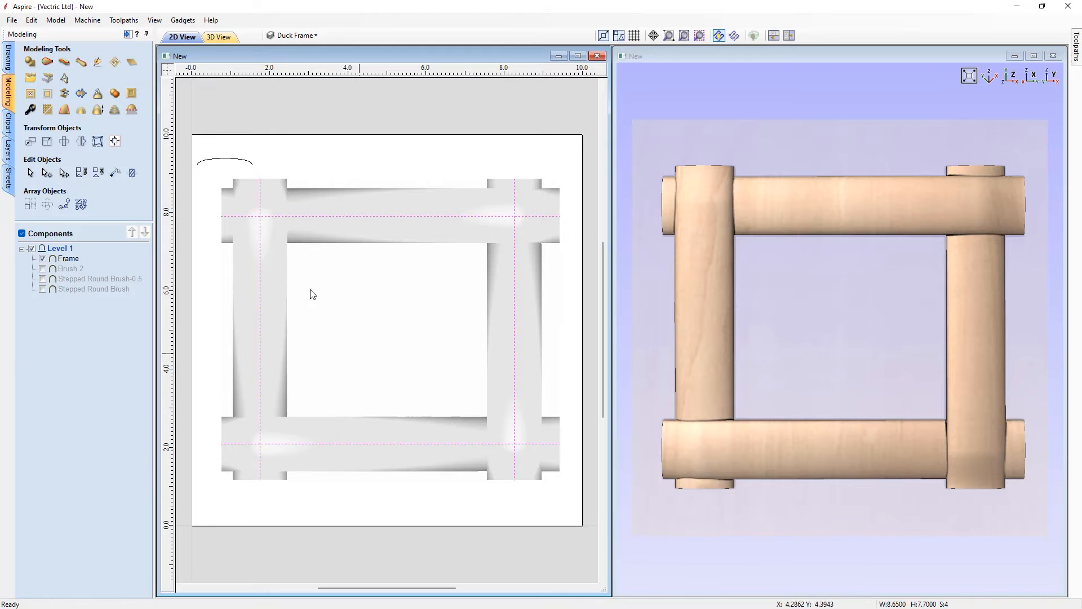
pyautogui.keyDown('shift'); pyautogui.click(235, 160); pyautogui.keyUp('shift')
pyautogui.rightClick(241, 163)
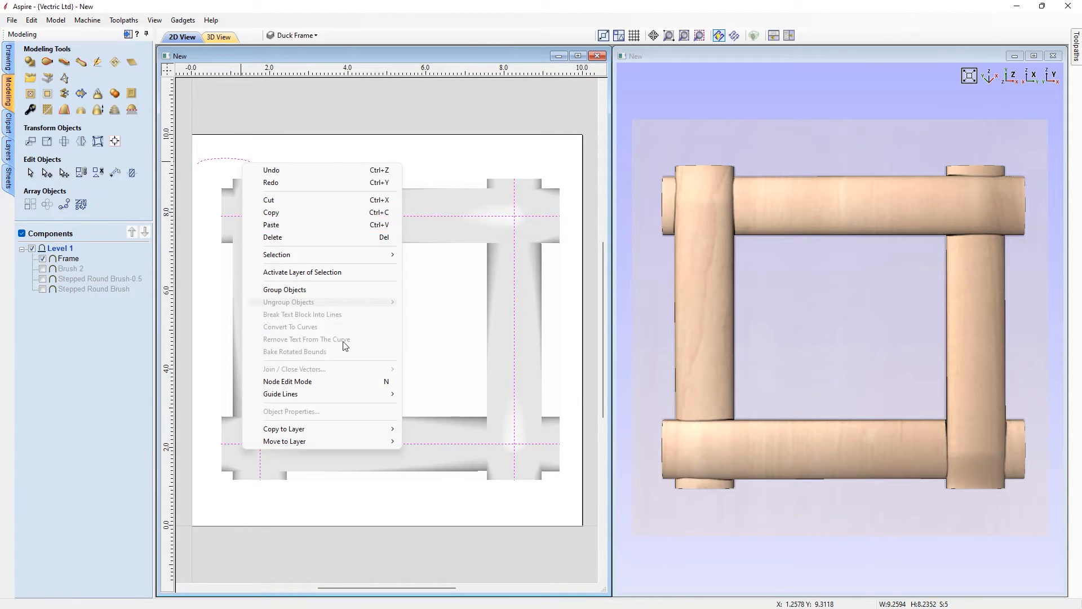
pyautogui.moveTo(380, 440)
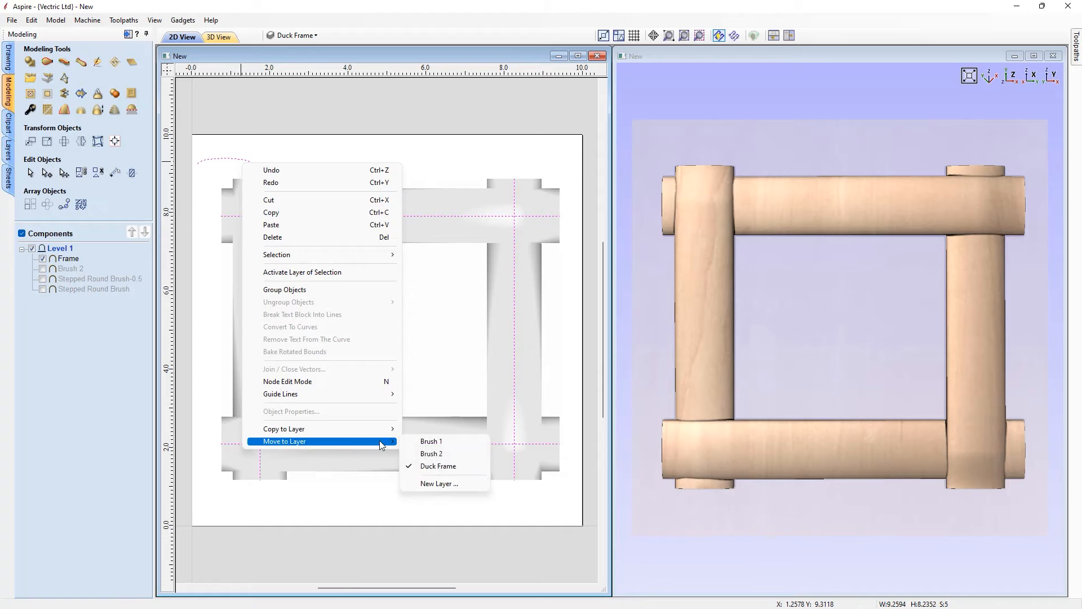
pyautogui.click(454, 487)
pyautogui.write('Frame Vectors')
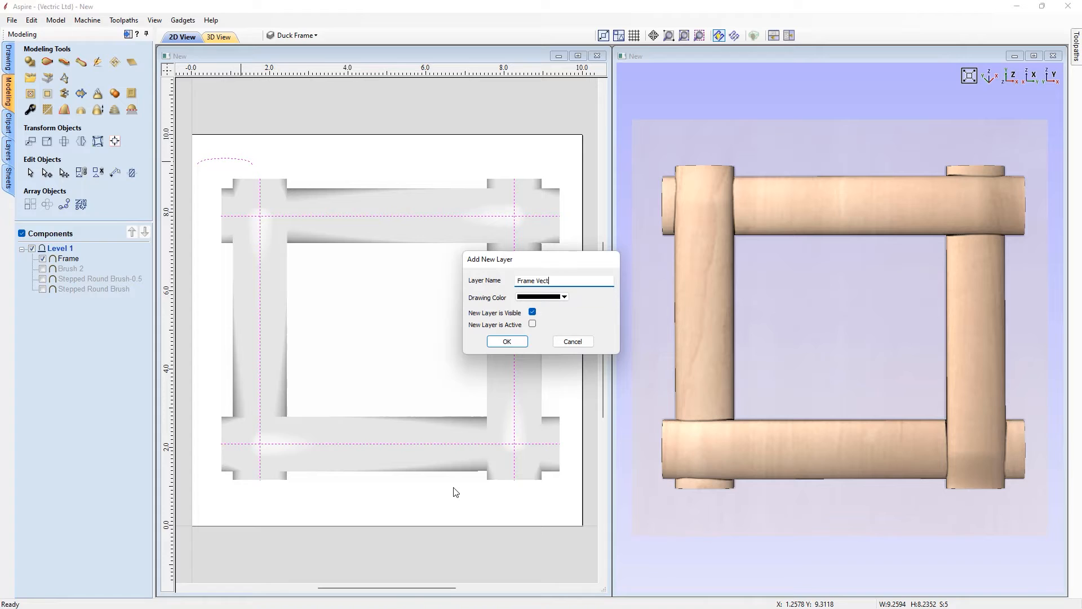
pyautogui.click(532, 312)
pyautogui.click(507, 341)
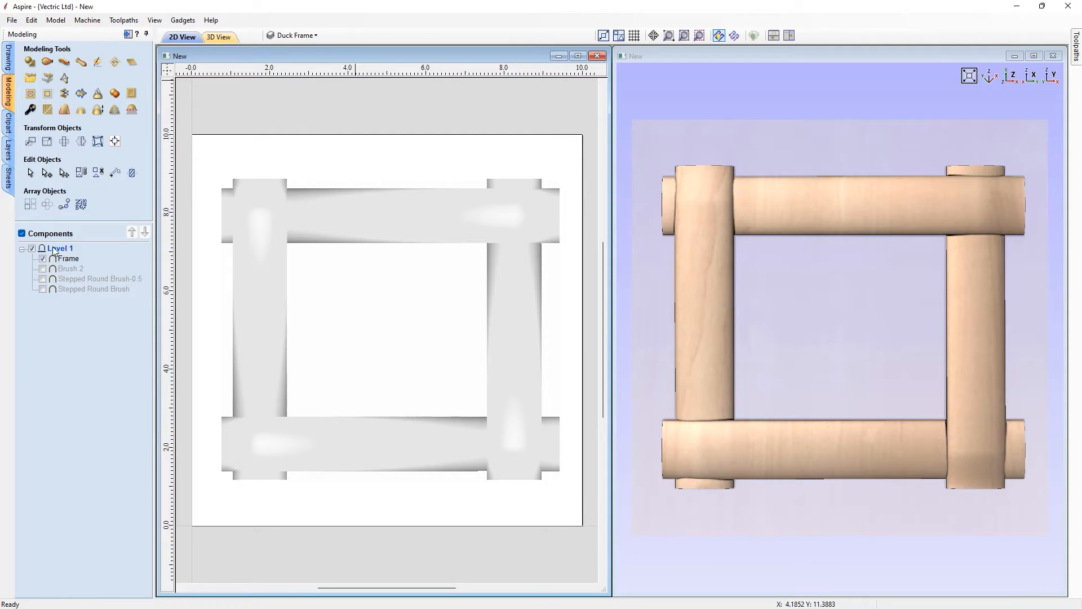
# Delete the Brush 2, Stepped Round Brush-0.5 and Stepped Round Brush components
pyautogui.click(67, 269)
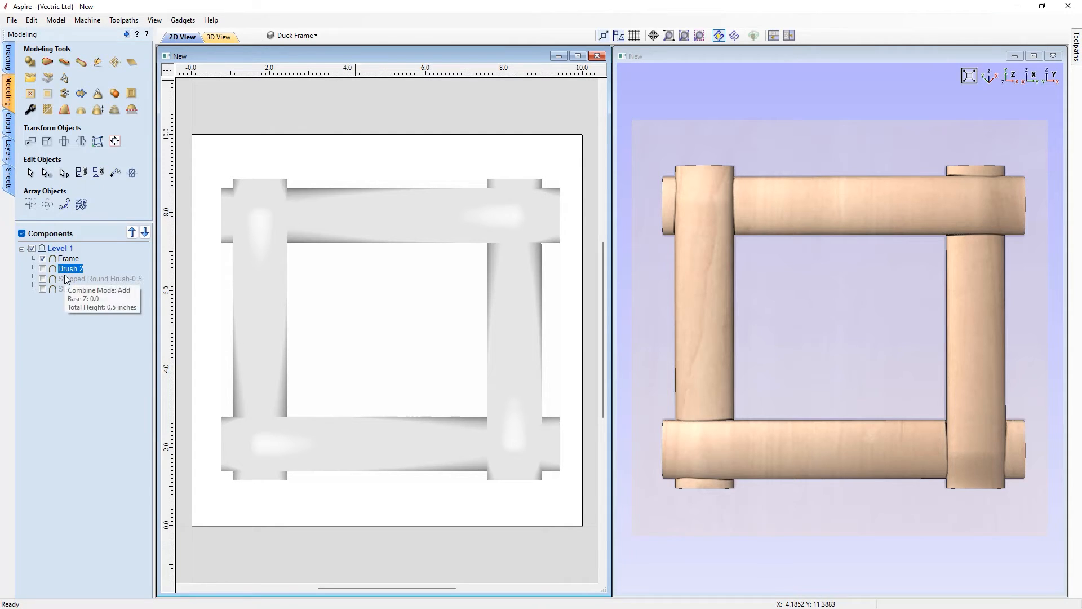
pyautogui.press('Delete')
pyautogui.click(66, 270)
pyautogui.press('Delete')
pyautogui.click(68, 269)
pyautogui.press('Delete')
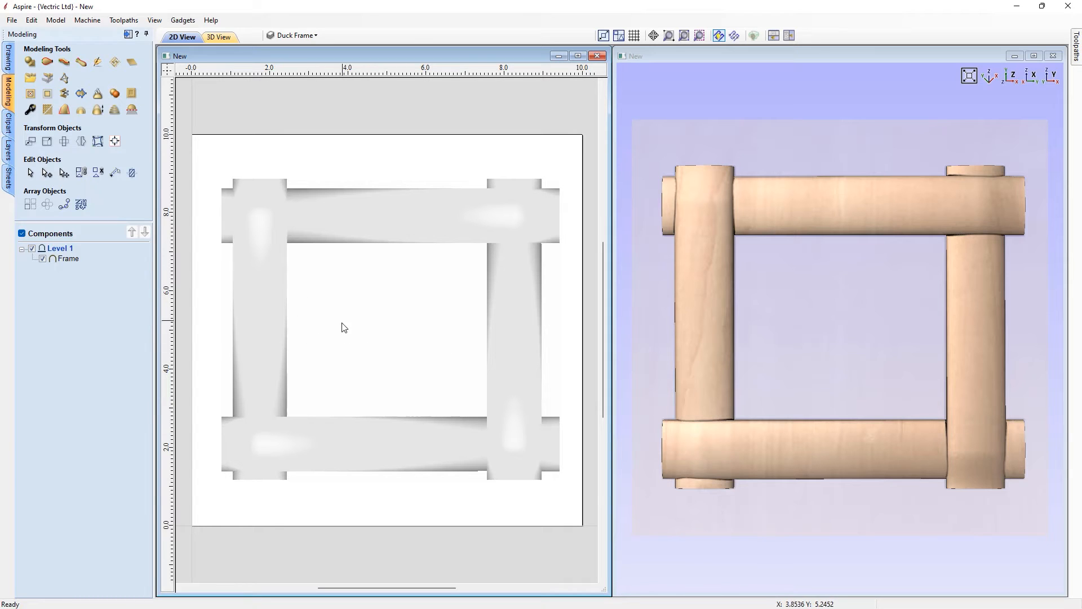
# Insert the first flying duck from the Animals clipart and fit it inside the frame opening at about 3.95 inches wide
pyautogui.click(10, 124)
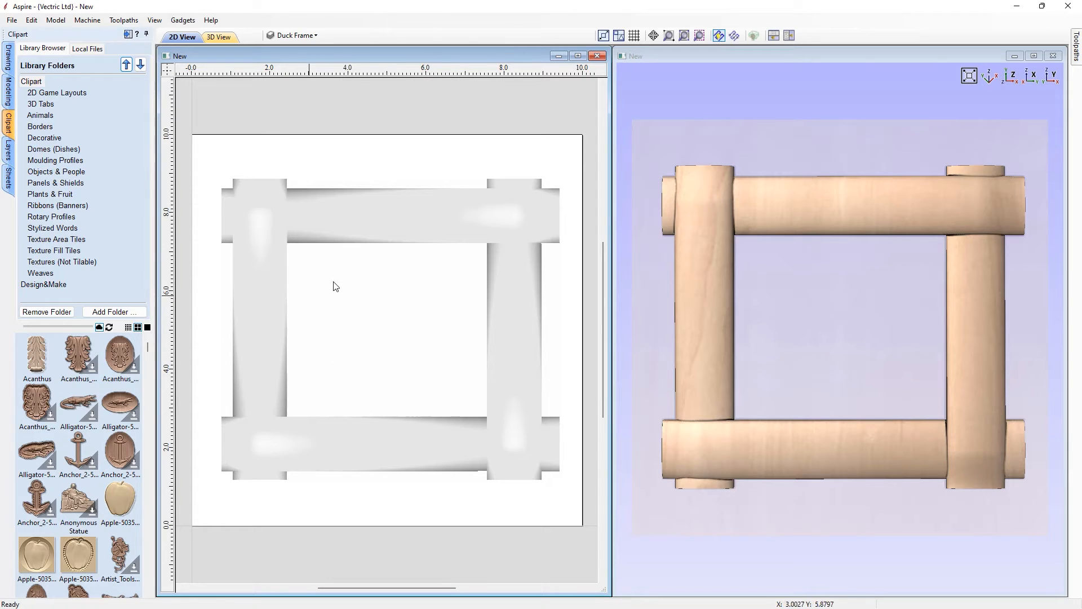
pyautogui.click(39, 116)
pyautogui.scroll(-5, 83, 420)
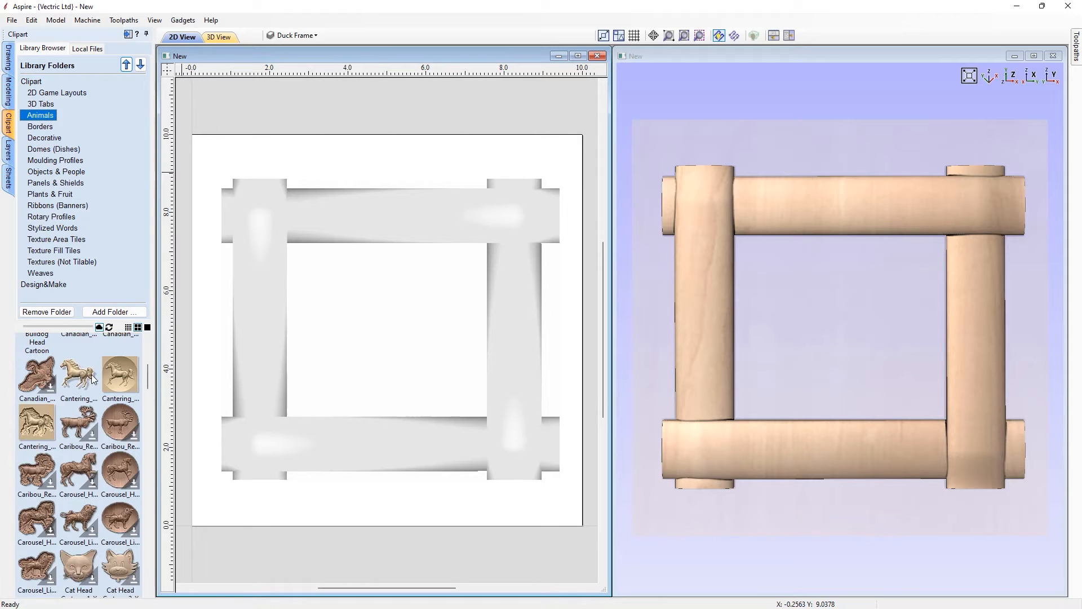
pyautogui.scroll(-2, 90, 451)
pyautogui.scroll(-8, 90, 451)
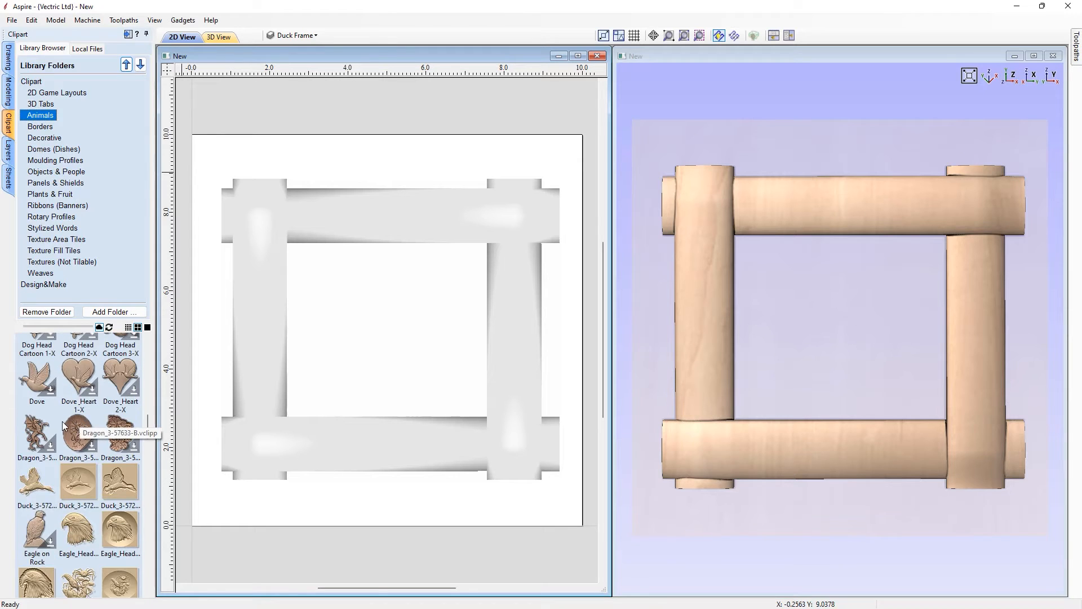
pyautogui.scroll(-1, 64, 426)
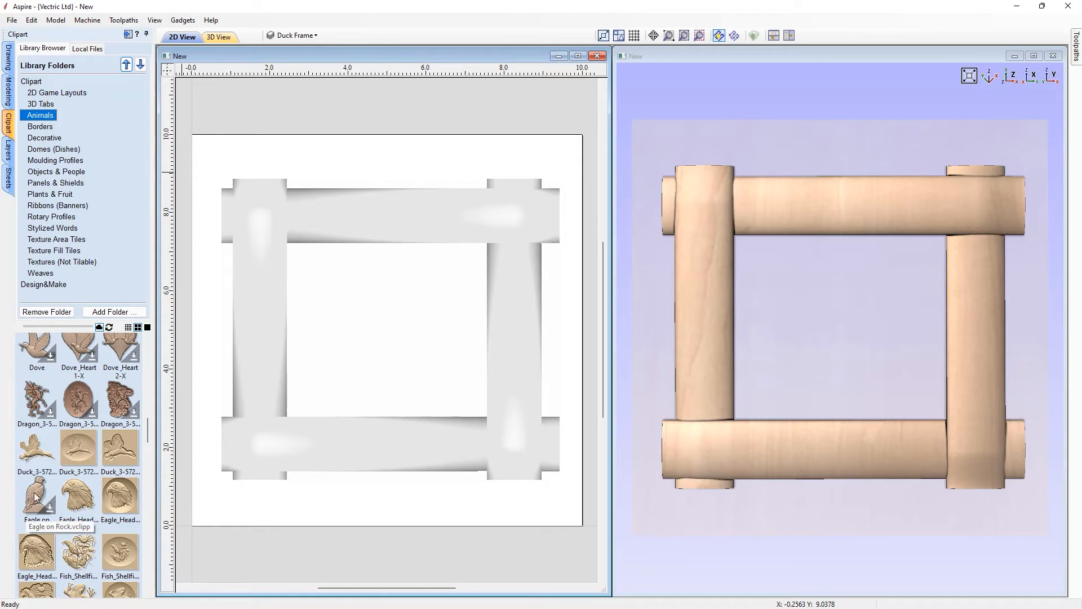
pyautogui.doubleClick(35, 461)
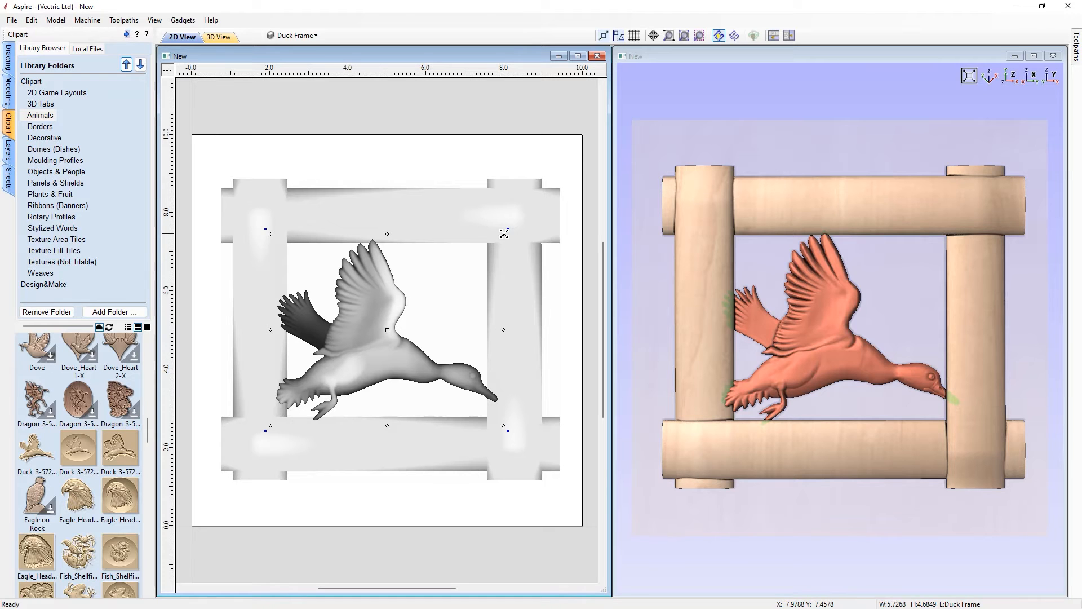
pyautogui.moveTo(504, 233); pyautogui.dragTo(453, 265)
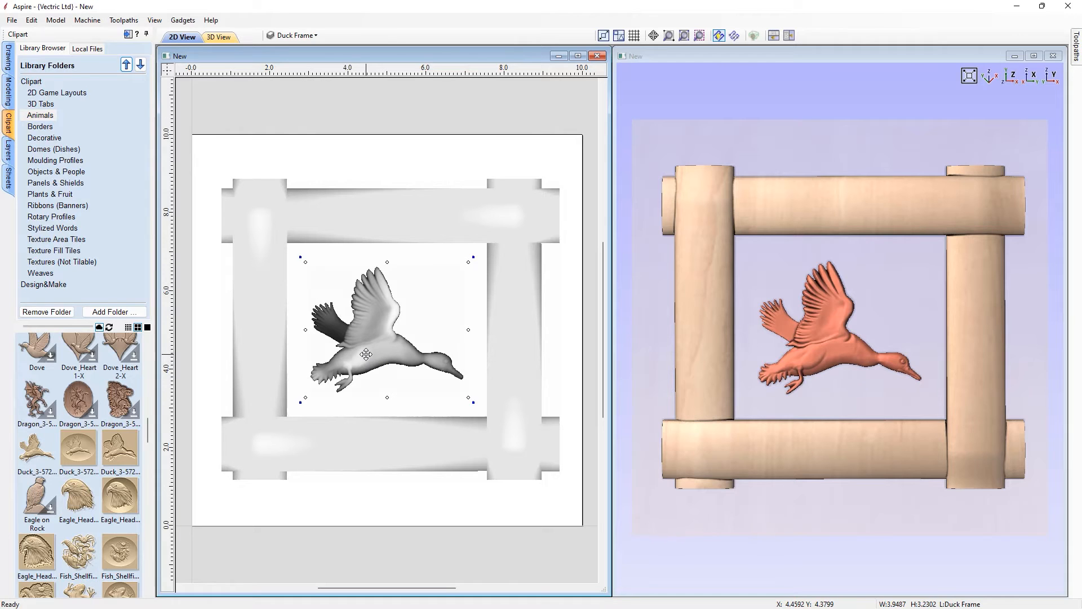
pyautogui.moveTo(367, 354); pyautogui.dragTo(367, 349)
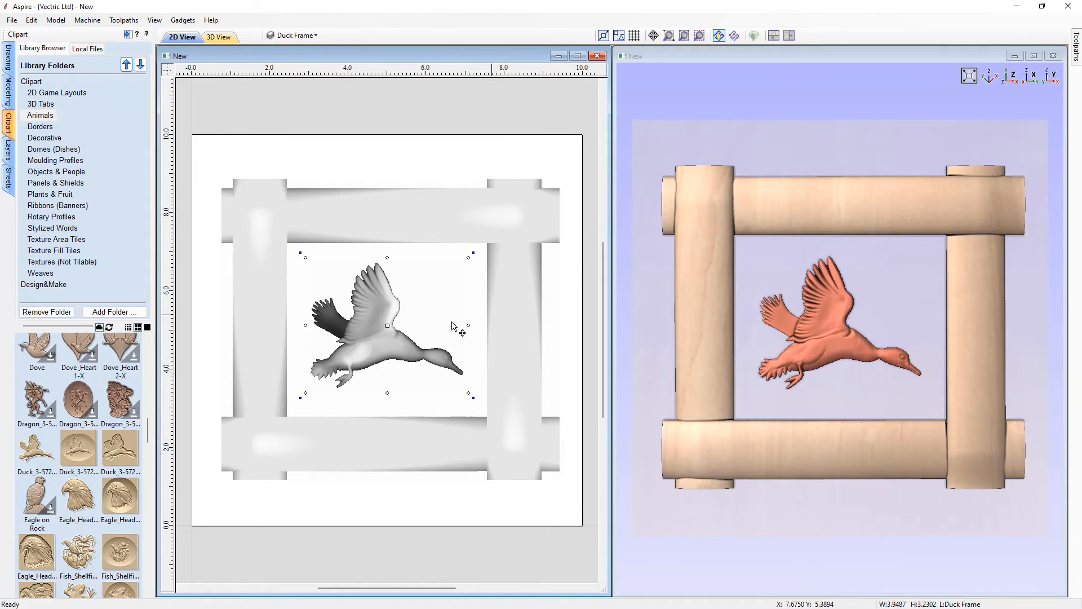
# Draw a square-cornered rectangle about 5.3 by 1.5 inches across the lower part of the frame opening
pyautogui.click(8, 59)
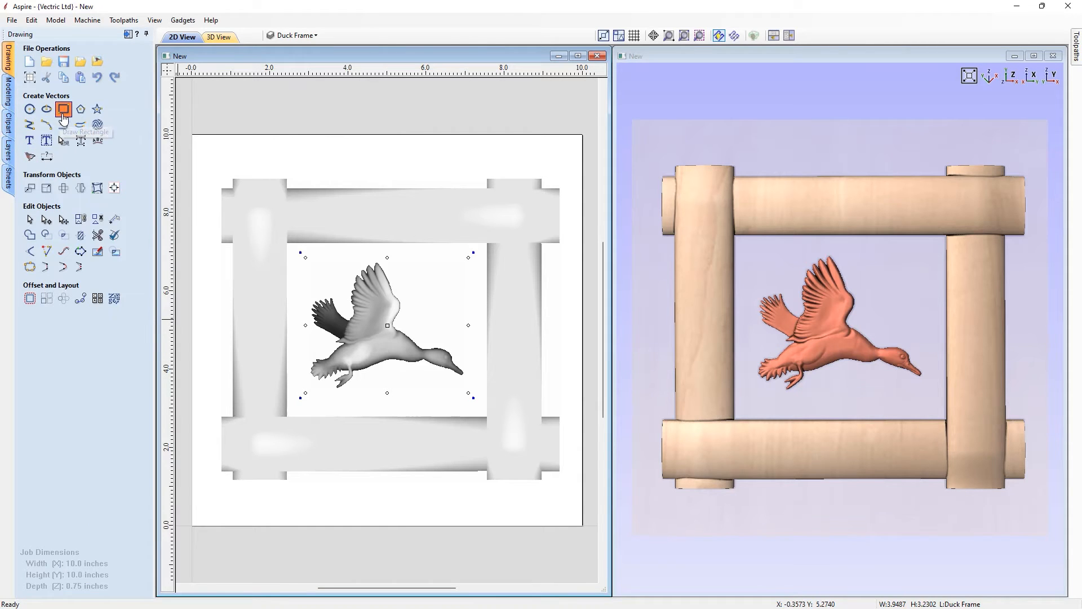
pyautogui.click(63, 108)
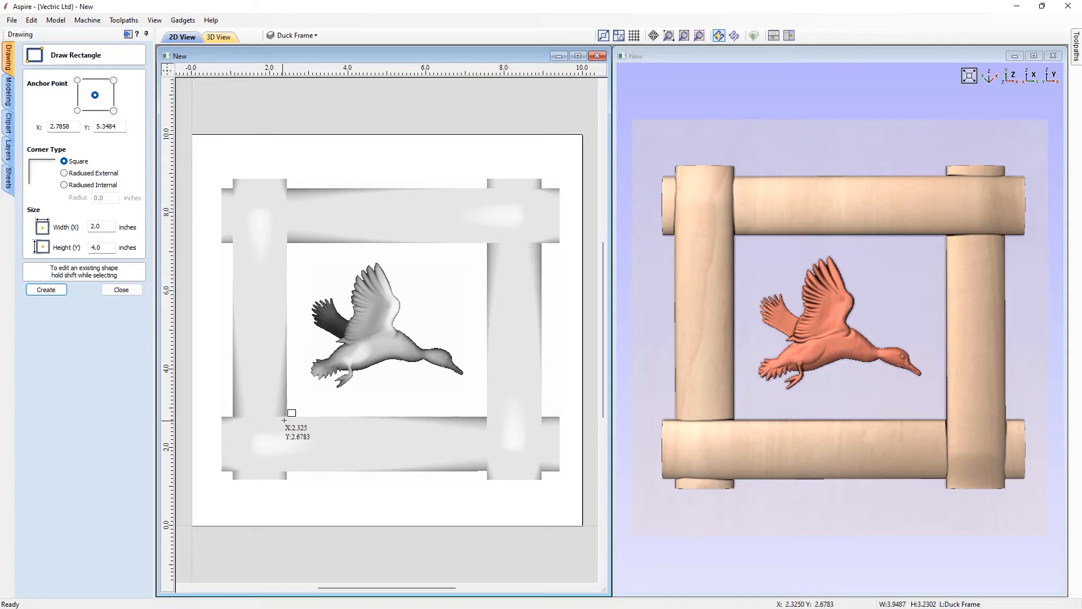
pyautogui.moveTo(285, 420); pyautogui.dragTo(490, 363)
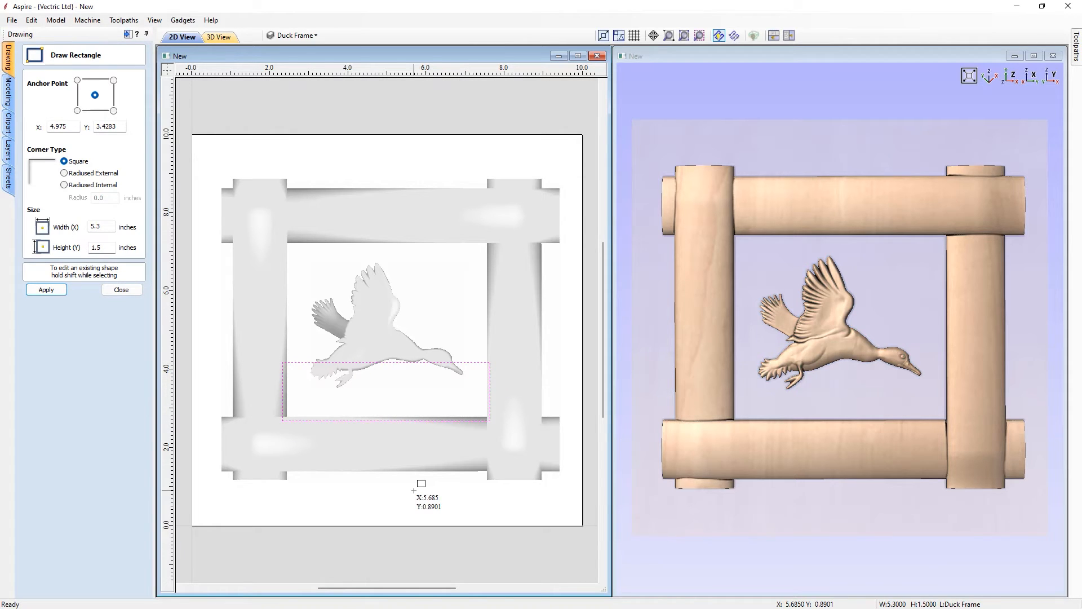
pyautogui.click(127, 293)
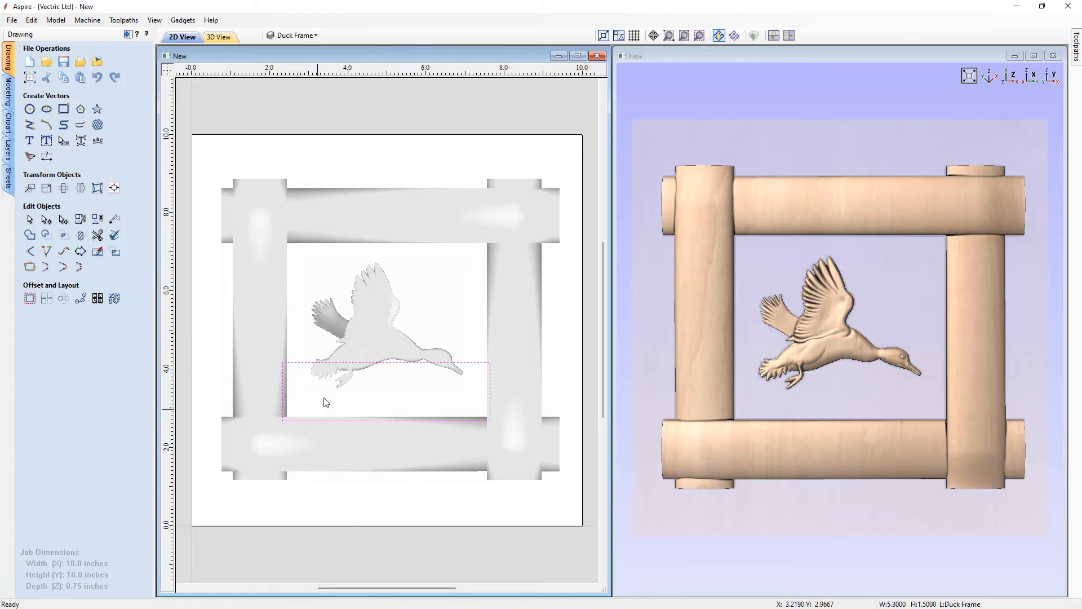
# Create a round-profile shape named Water from the rectangle, using the Merge combine mode
pyautogui.click(9, 92)
pyautogui.click(31, 63)
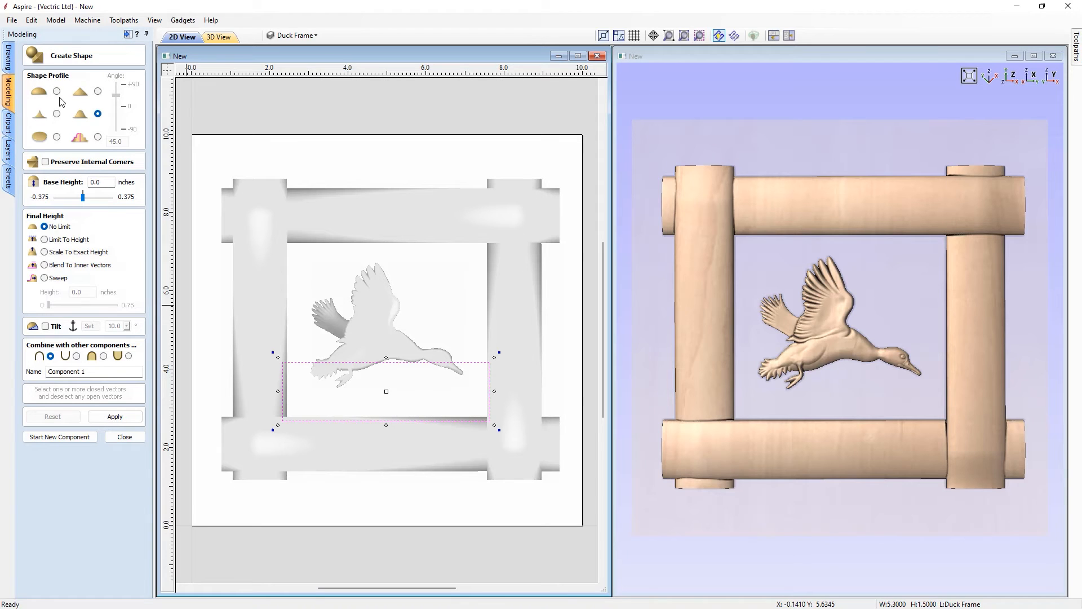
pyautogui.click(57, 91)
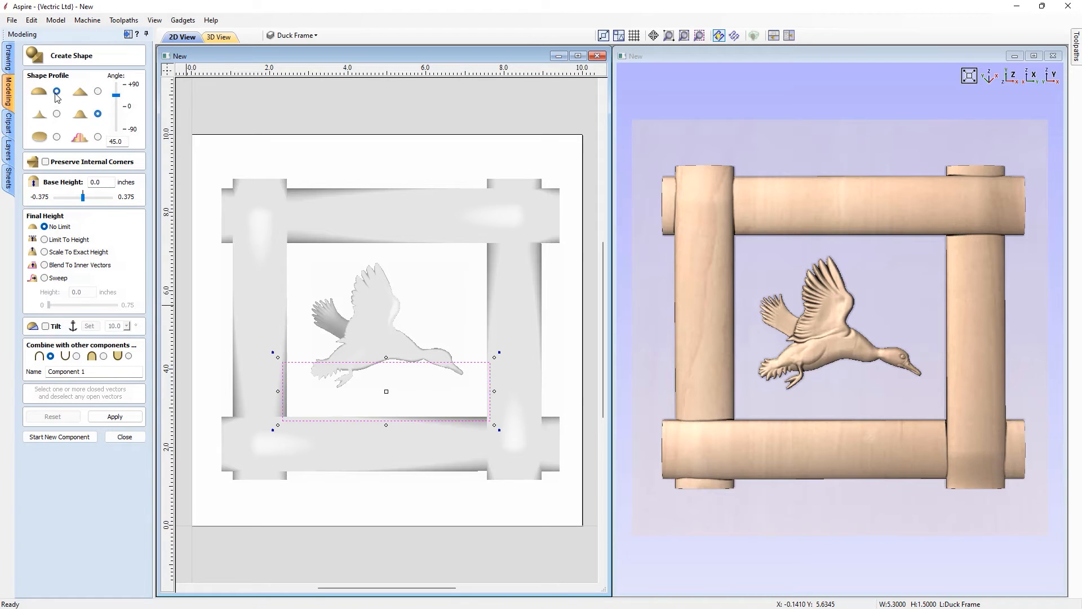
pyautogui.click(104, 356)
pyautogui.moveTo(99, 372); pyautogui.dragTo(47, 372)
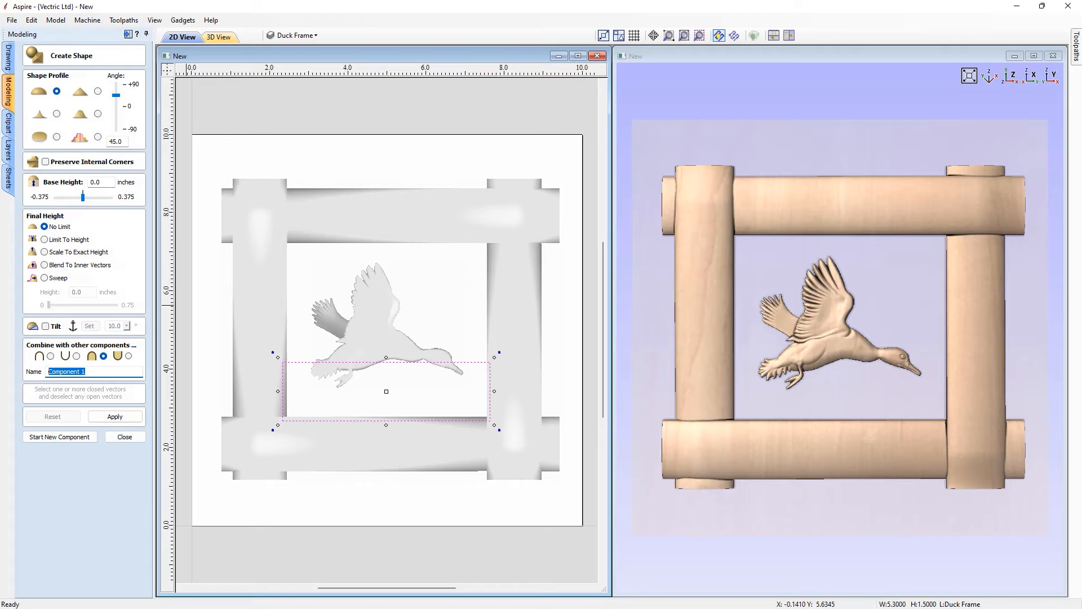
pyautogui.write('Water')
pyautogui.click(115, 417)
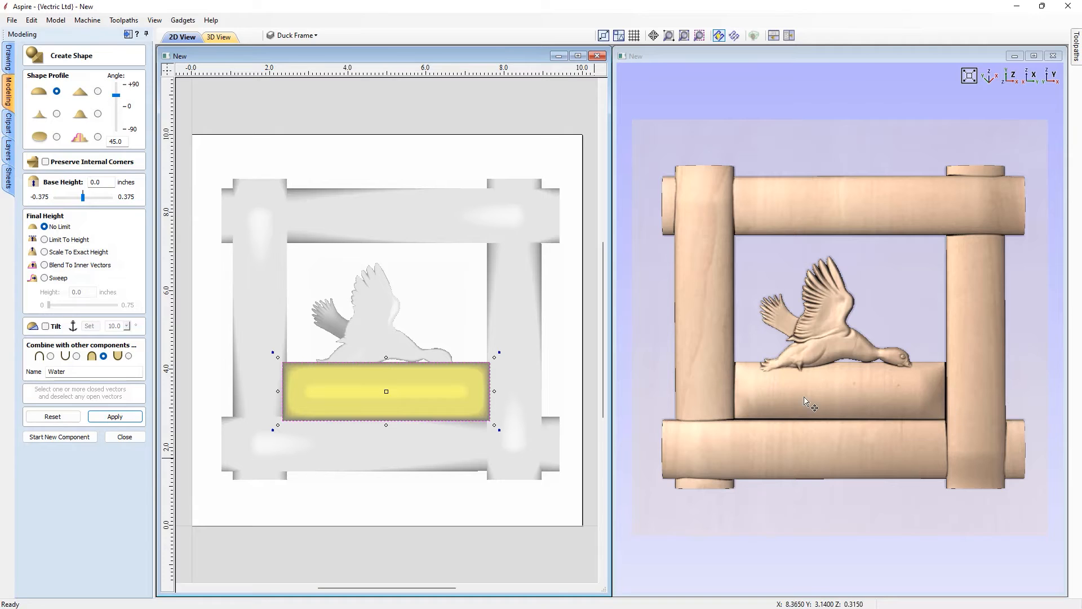
# Scale the Water shape to an exact height of 0.045 inches and check it in 3D
pyautogui.click(64, 255)
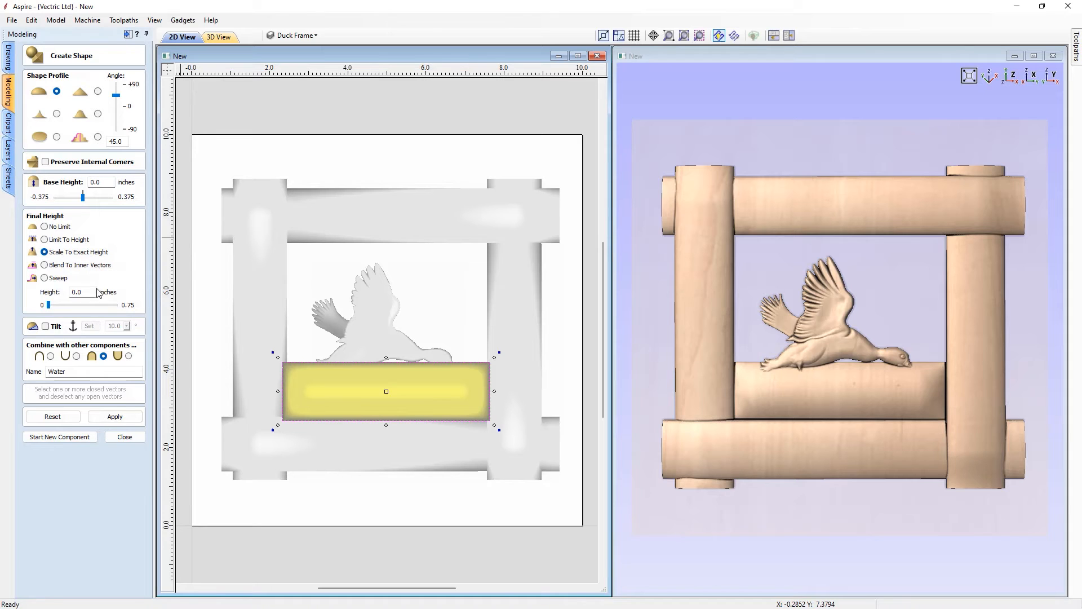
pyautogui.click(56, 305)
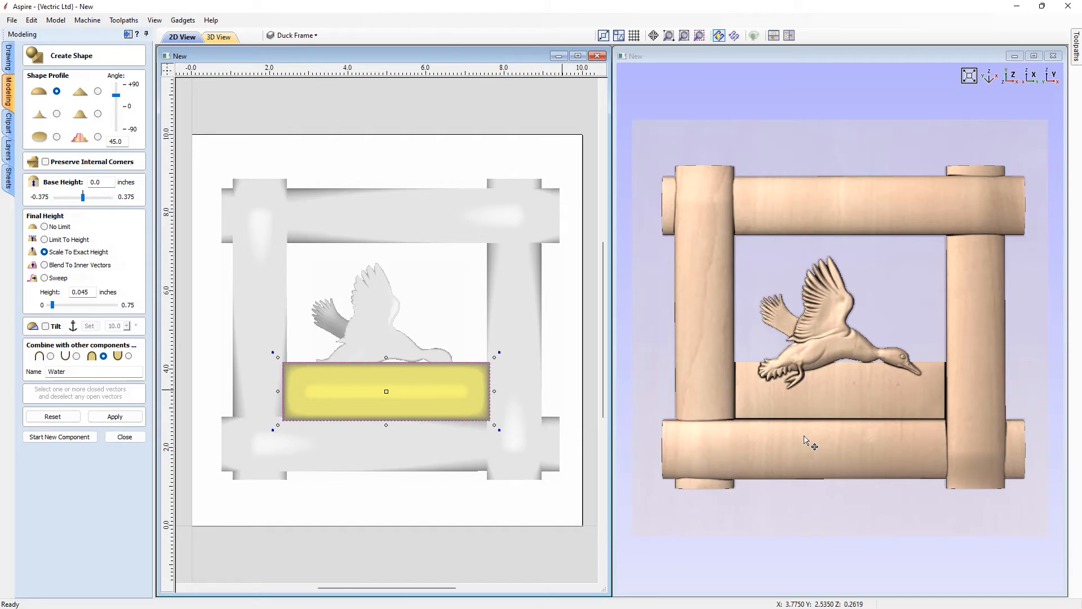
pyautogui.moveTo(862, 490); pyautogui.dragTo(846, 470)
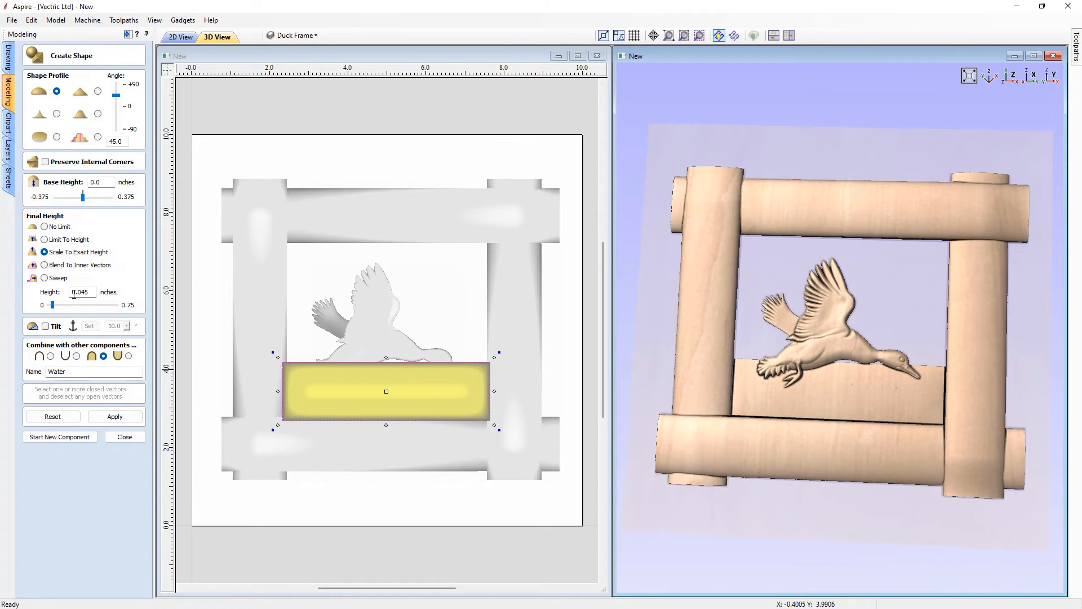
# Apply the 0.045-inch height to the Water shape, check it from above, and finish creating it
pyautogui.click(114, 417)
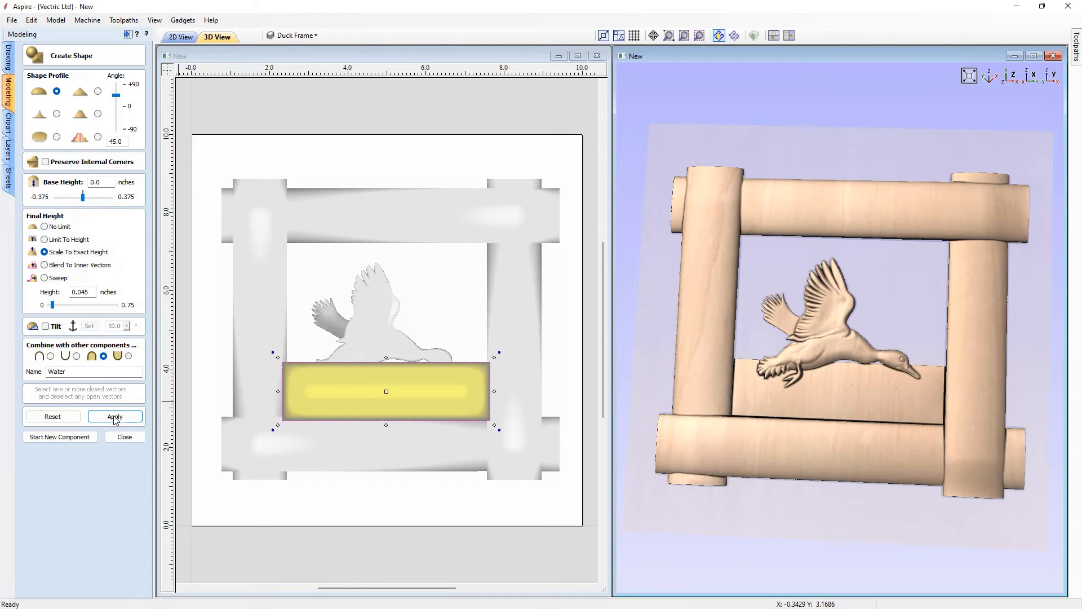
pyautogui.click(1013, 76)
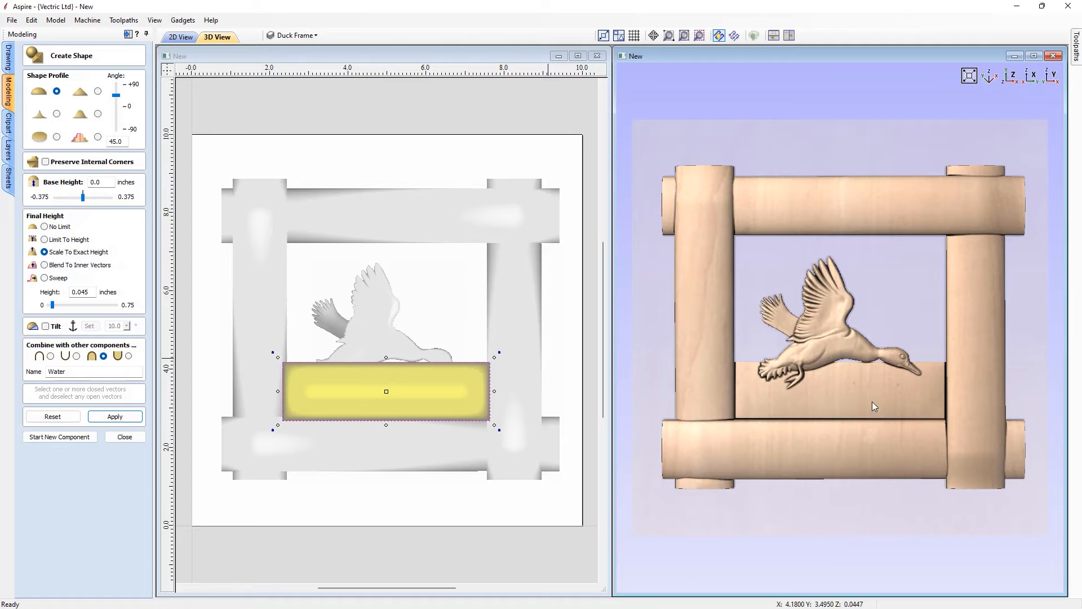
pyautogui.click(125, 437)
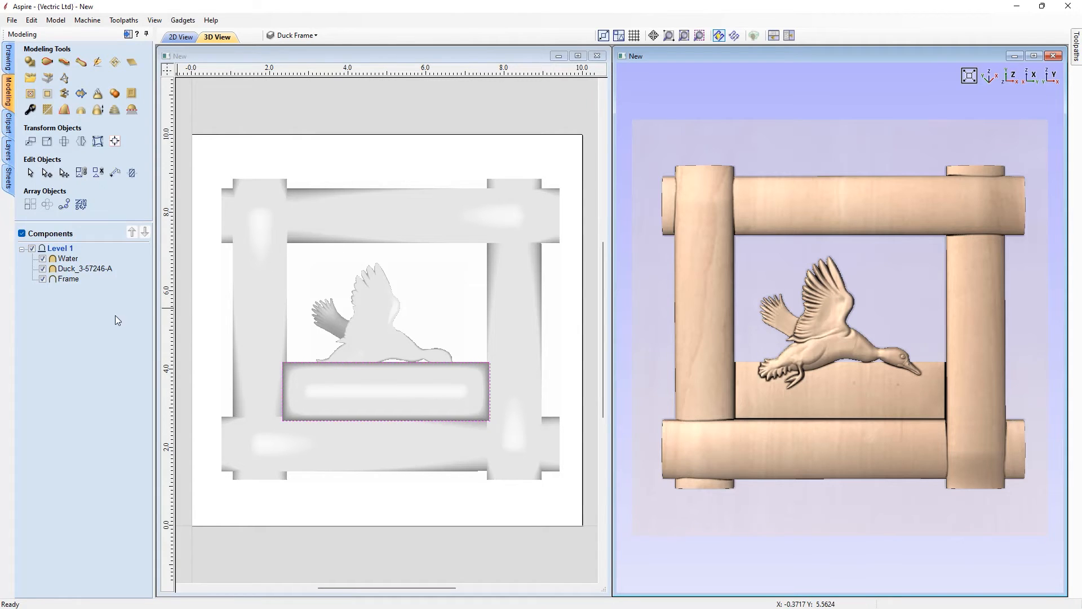
# Open the Frame component for sculpting in a maximized 3D view, with the full model shown
pyautogui.click(66, 280)
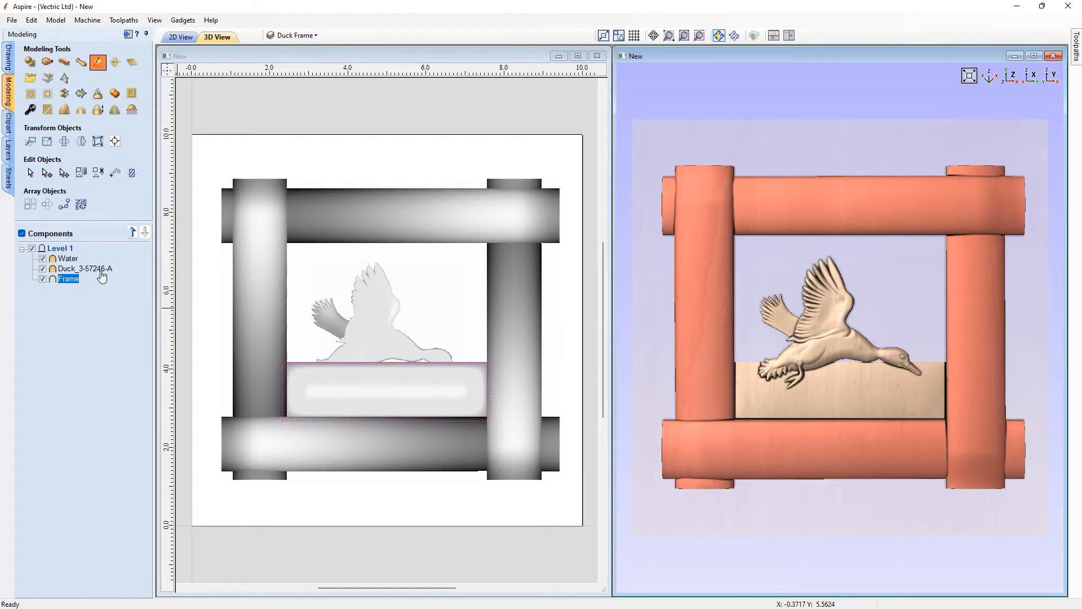
pyautogui.click(111, 334)
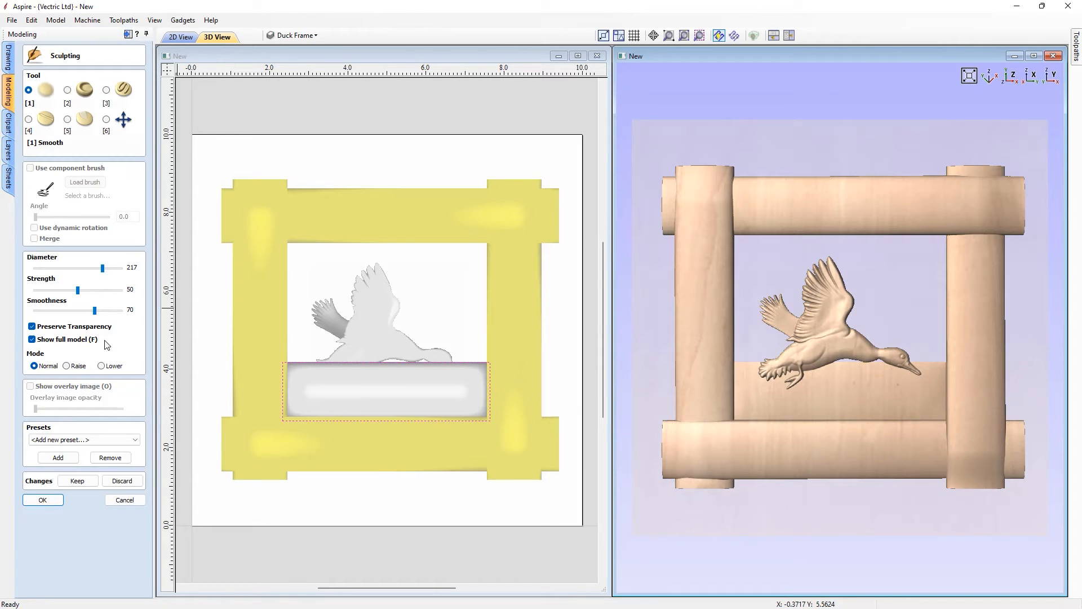
pyautogui.click(1034, 55)
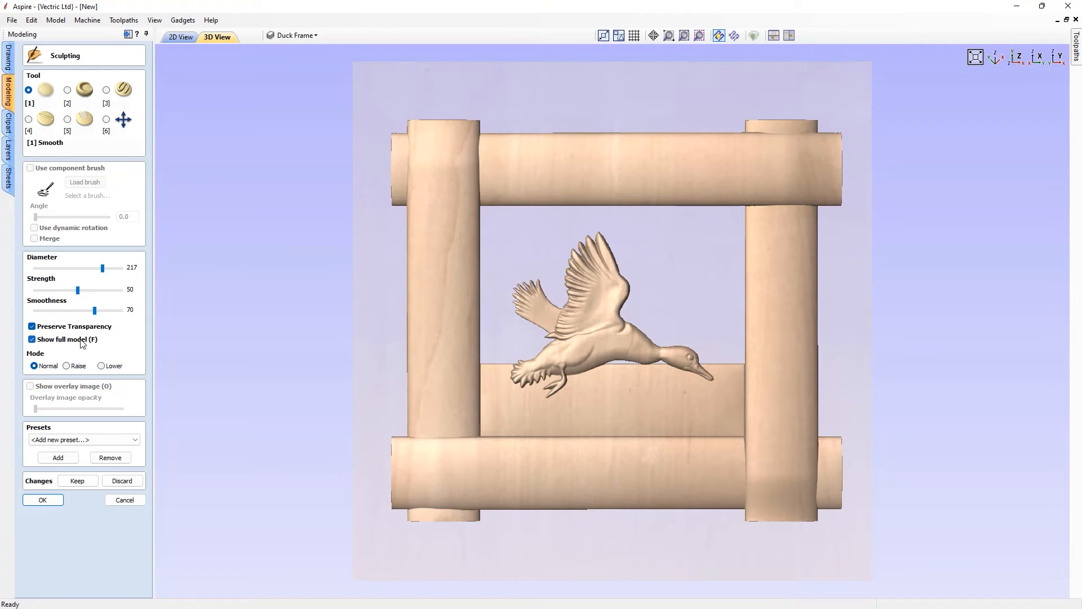
pyautogui.click(32, 339)
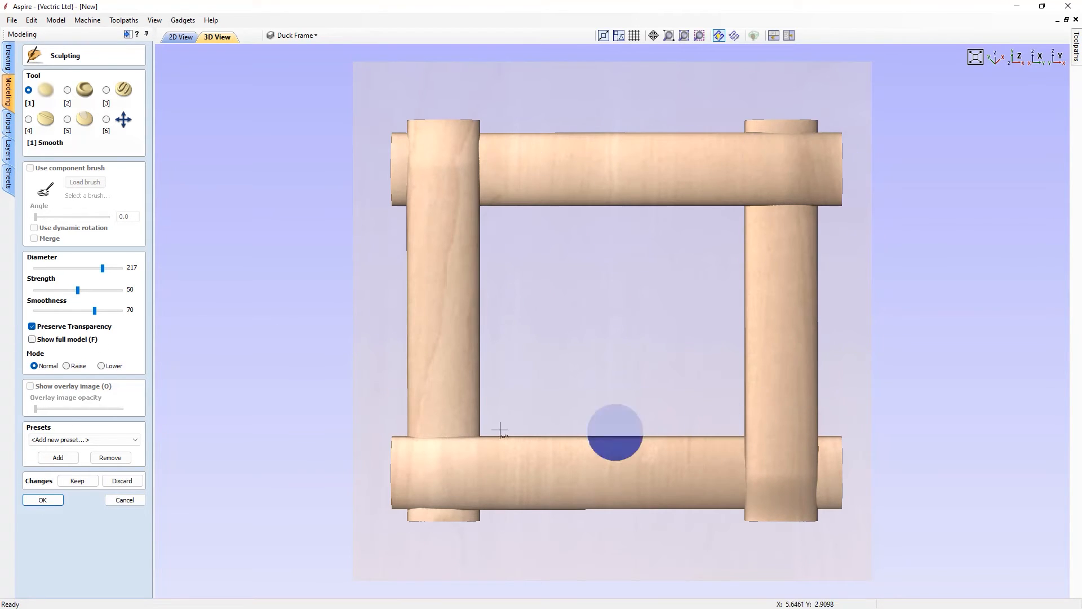
pyautogui.click(32, 340)
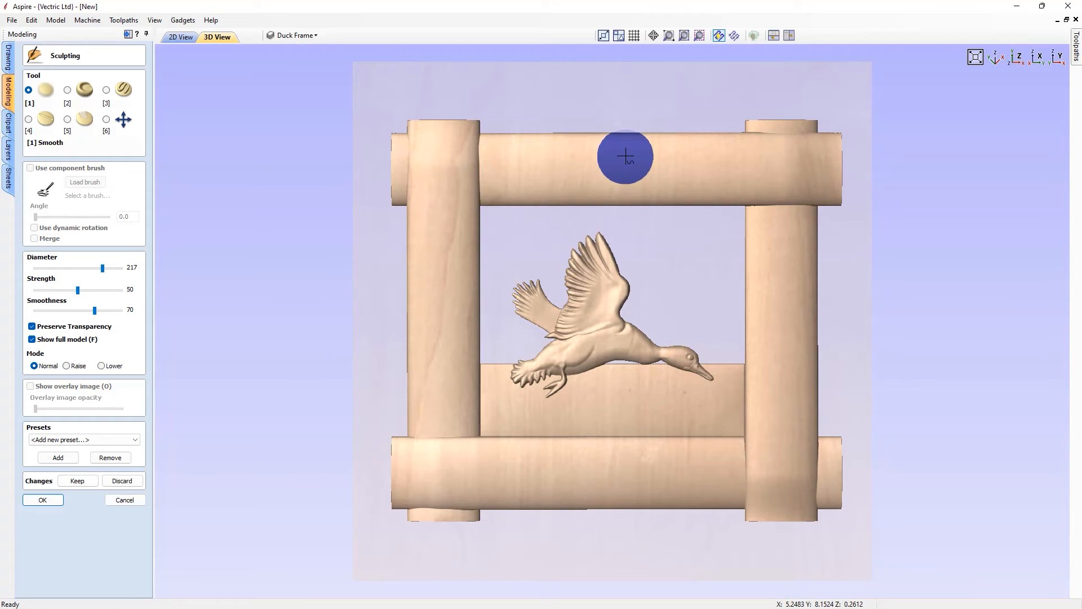
# Set the Deposit tool to use the Bark component brush from the Vectric Files Sculpting Brushes folder
pyautogui.click(107, 90)
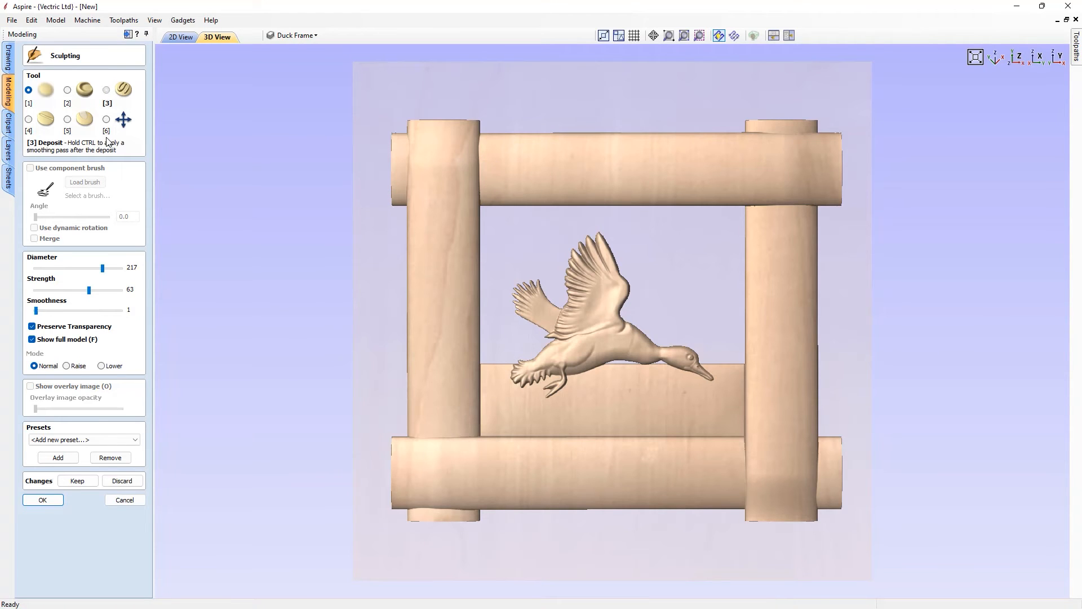
pyautogui.click(30, 168)
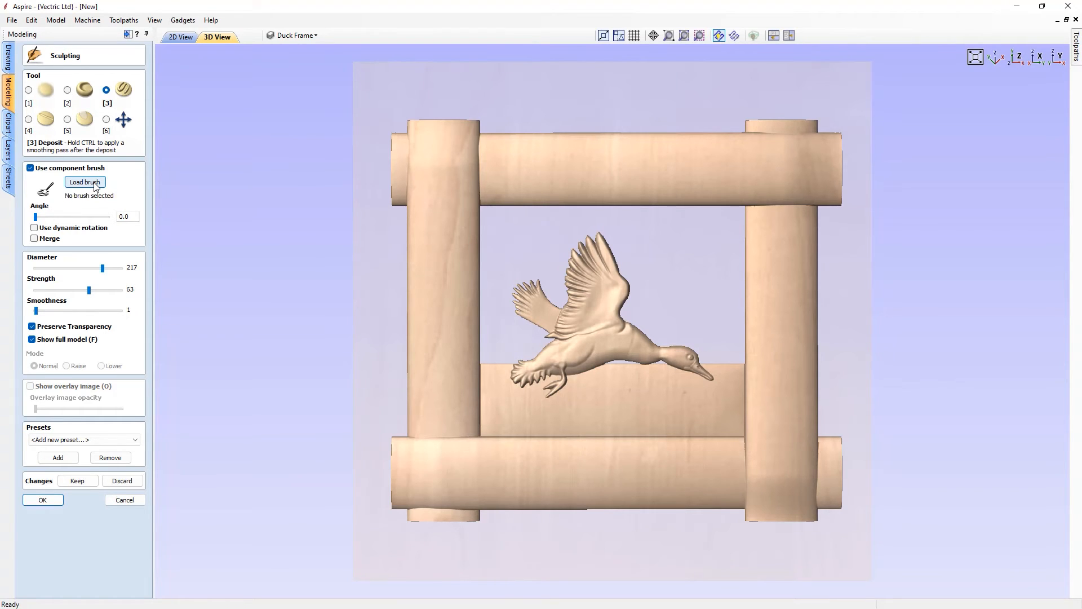
pyautogui.click(84, 182)
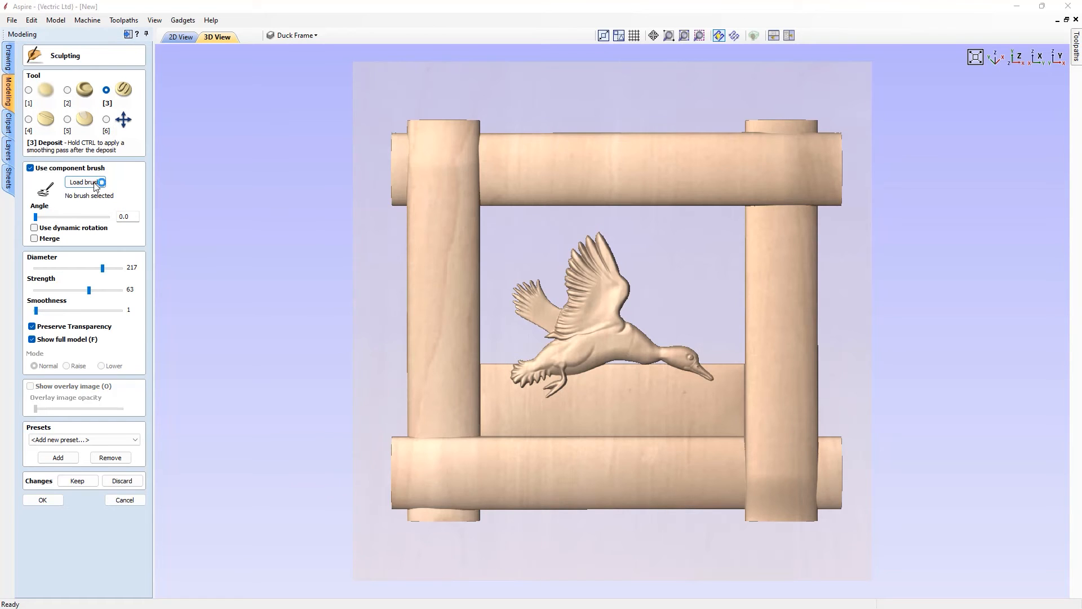
pyautogui.click(546, 168)
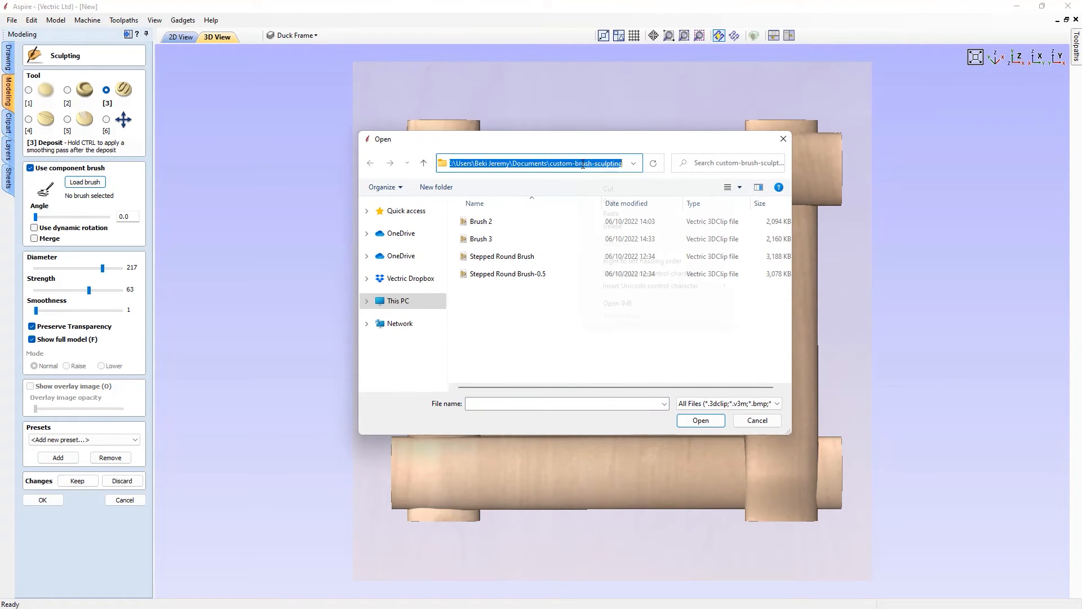
pyautogui.rightClick(589, 165)
pyautogui.click(618, 219)
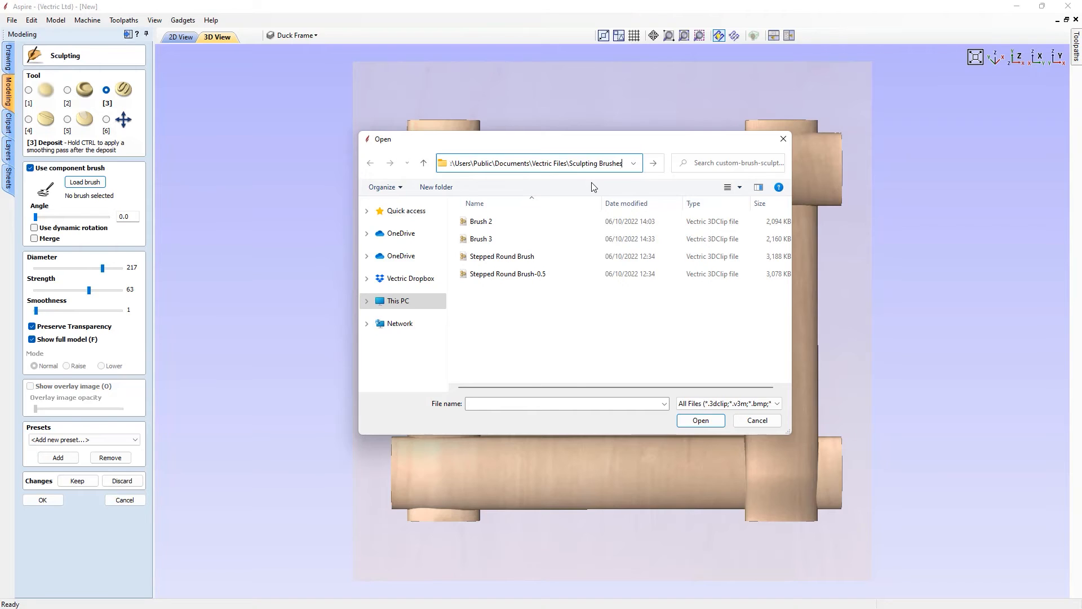
pyautogui.press('Return')
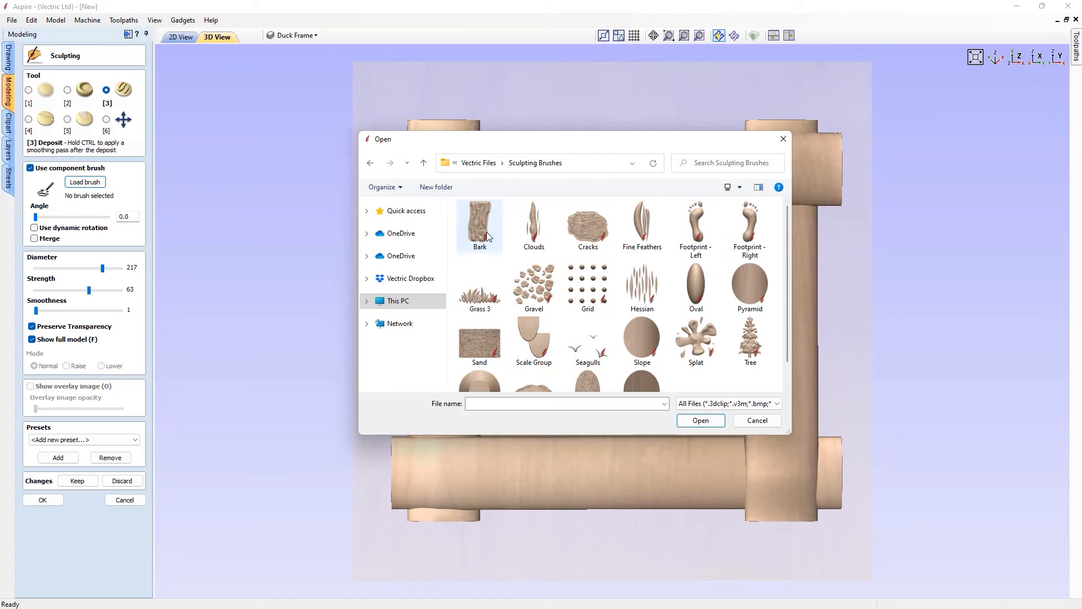
pyautogui.click(469, 248)
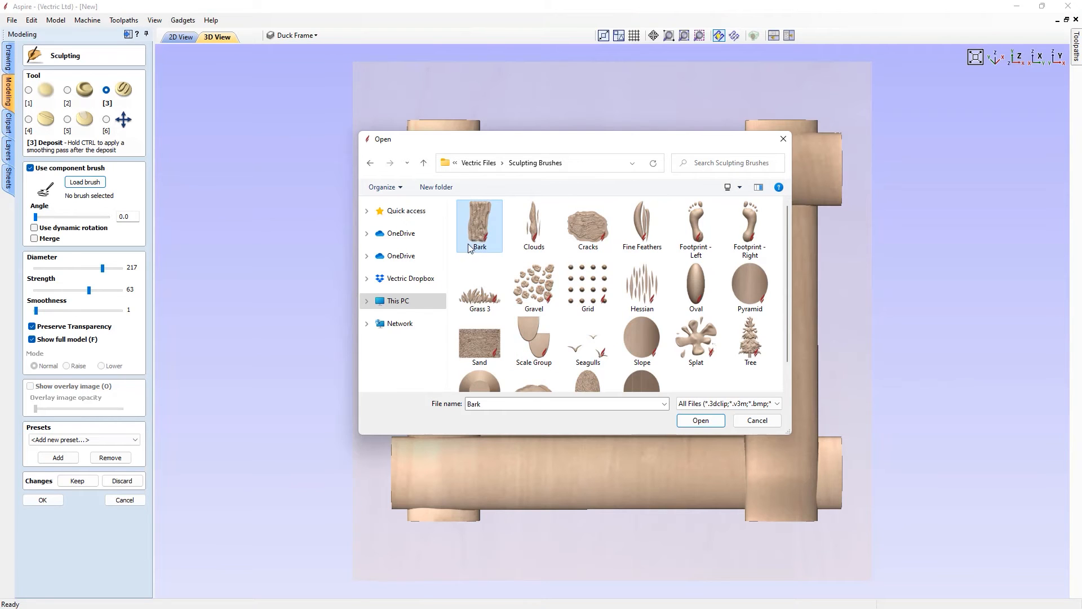
pyautogui.click(701, 421)
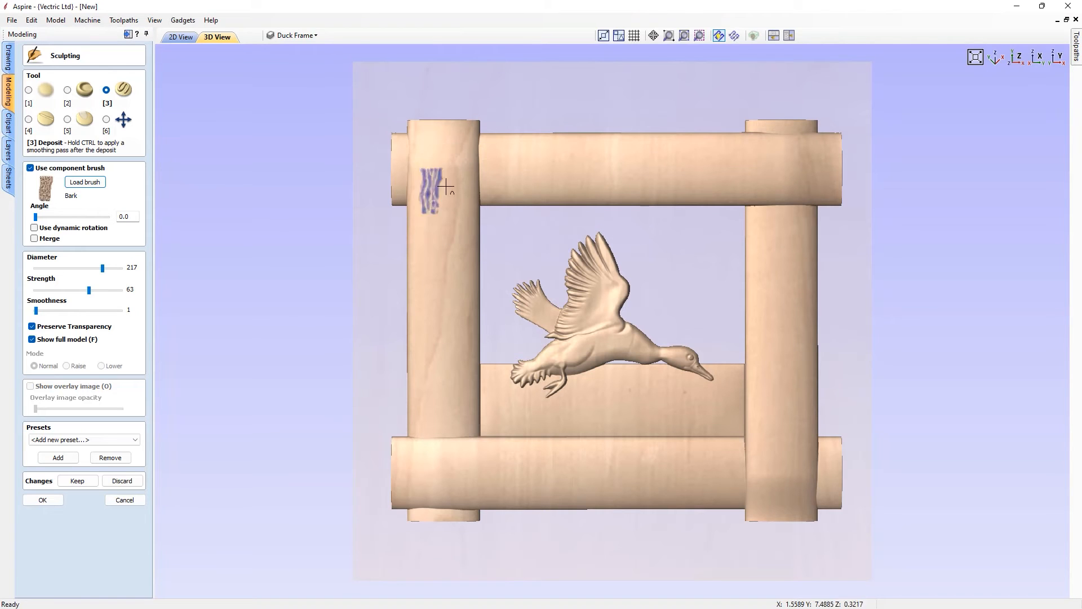
# Enlarge the Bark brush to a diameter of 301
pyautogui.press('Right')
pyautogui.press('Right')
pyautogui.press('Right')
pyautogui.press('Right')
pyautogui.press('Right')
pyautogui.press('Right')
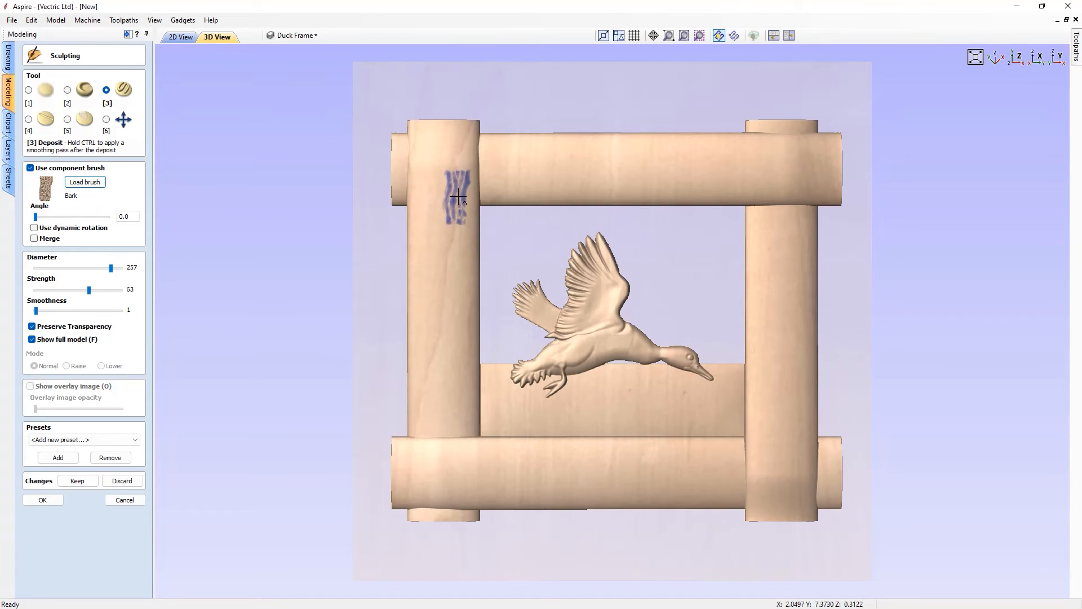
pyautogui.press('Right')
pyautogui.press('Right')
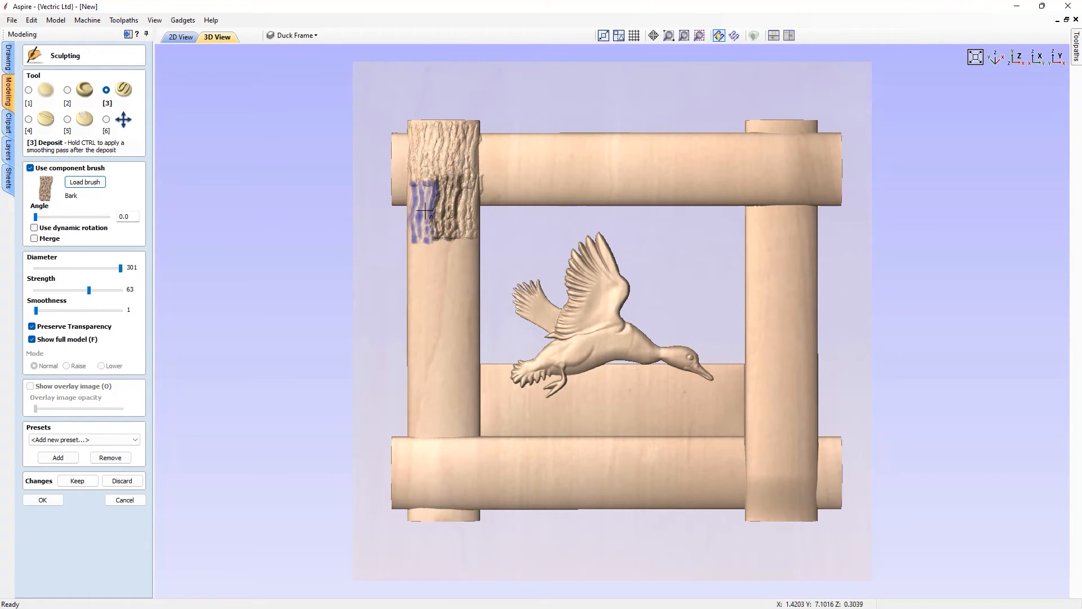
# Try depositing unmerged bark on the upper half of the left vertical log, and discard the strokes
pyautogui.moveTo(425, 211)
pyautogui.mouseDown()
pyautogui.moveTo(421, 248)
pyautogui.moveTo(454, 276)
pyautogui.moveTo(465, 307)
pyautogui.mouseUp()
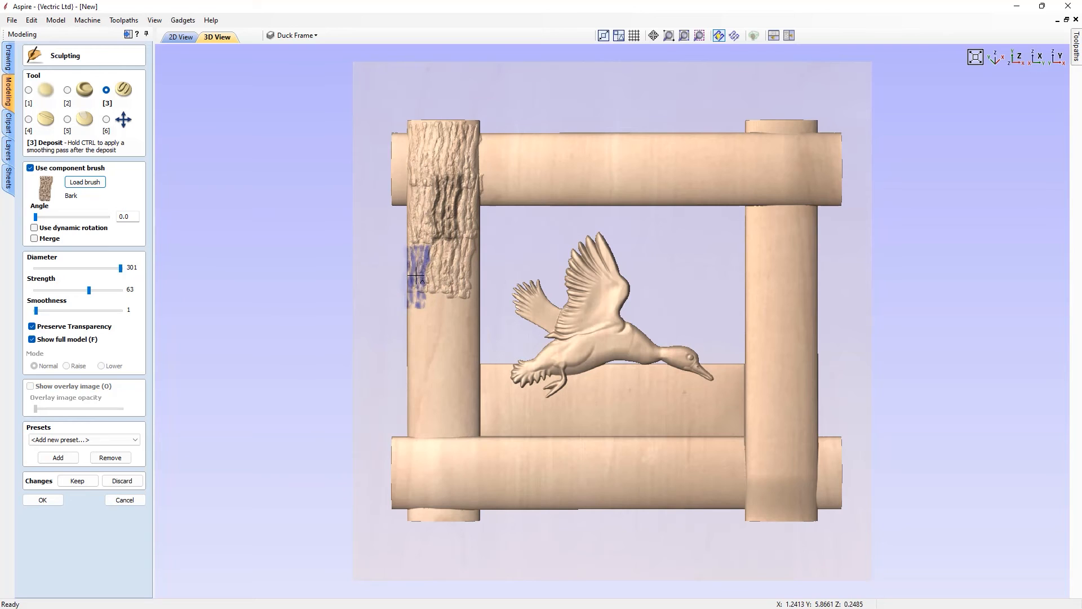
pyautogui.click(122, 481)
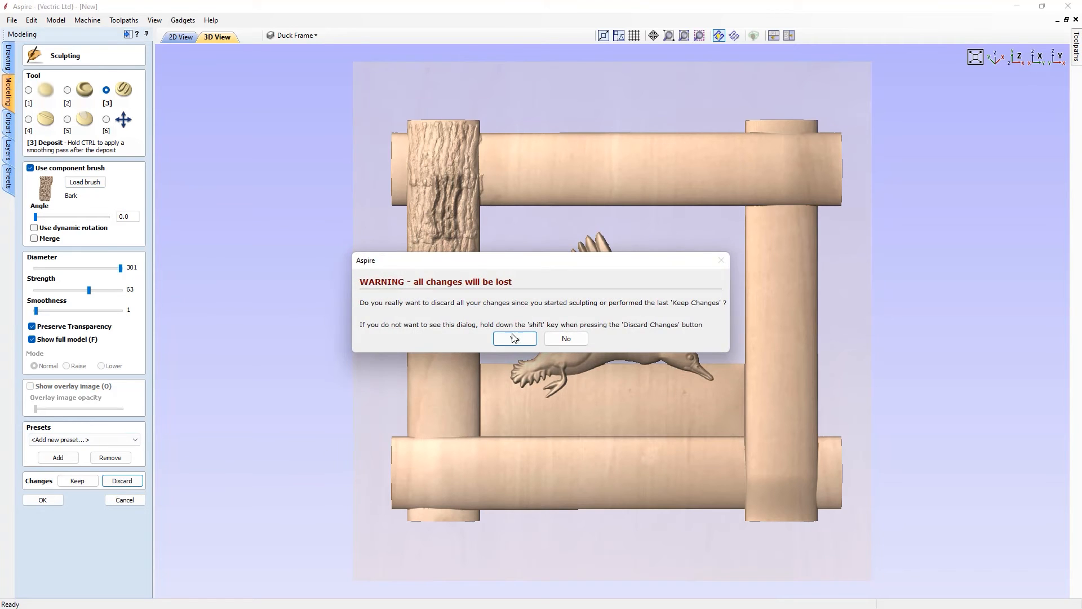
pyautogui.click(515, 339)
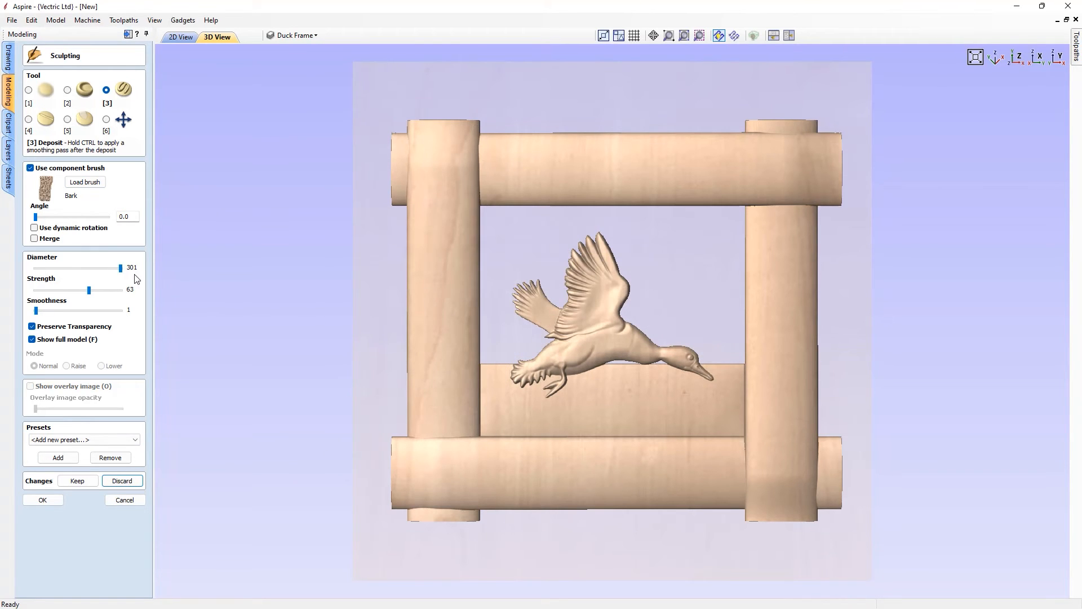
# Turn on Merge for the Bark brush and deposit bark texture over both vertical logs
pyautogui.click(35, 239)
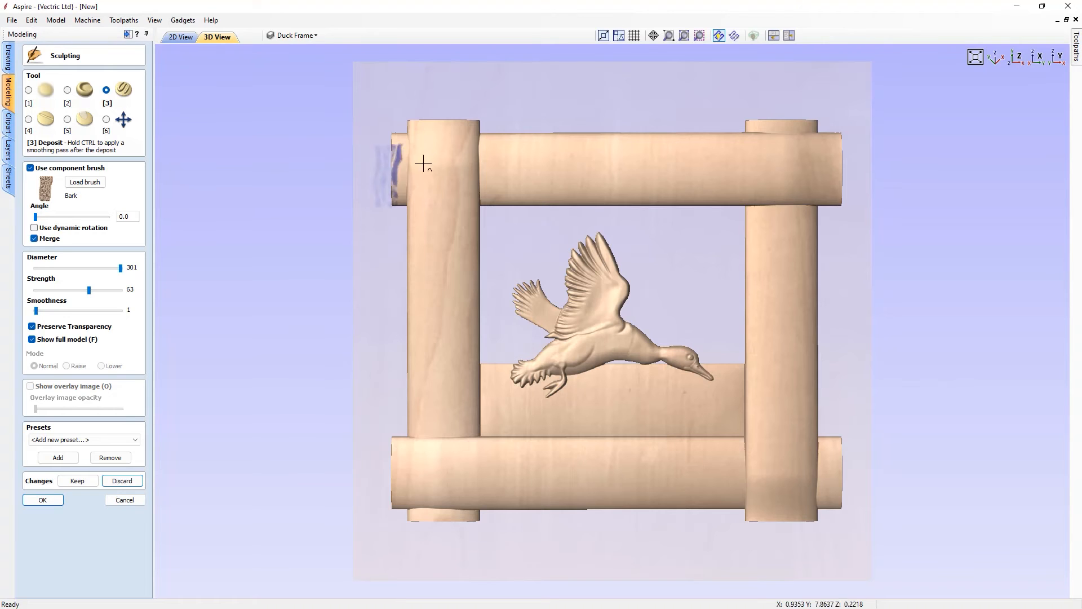
pyautogui.moveTo(431, 152)
pyautogui.mouseDown()
pyautogui.moveTo(449, 150)
pyautogui.moveTo(460, 166)
pyautogui.moveTo(459, 211)
pyautogui.moveTo(443, 193)
pyautogui.moveTo(424, 231)
pyautogui.moveTo(468, 252)
pyautogui.moveTo(433, 284)
pyautogui.moveTo(427, 256)
pyautogui.moveTo(420, 299)
pyautogui.moveTo(465, 310)
pyautogui.moveTo(474, 353)
pyautogui.moveTo(459, 379)
pyautogui.moveTo(420, 361)
pyautogui.moveTo(451, 388)
pyautogui.moveTo(438, 160)
pyautogui.moveTo(411, 315)
pyautogui.moveTo(417, 405)
pyautogui.moveTo(460, 407)
pyautogui.moveTo(441, 404)
pyautogui.mouseUp()
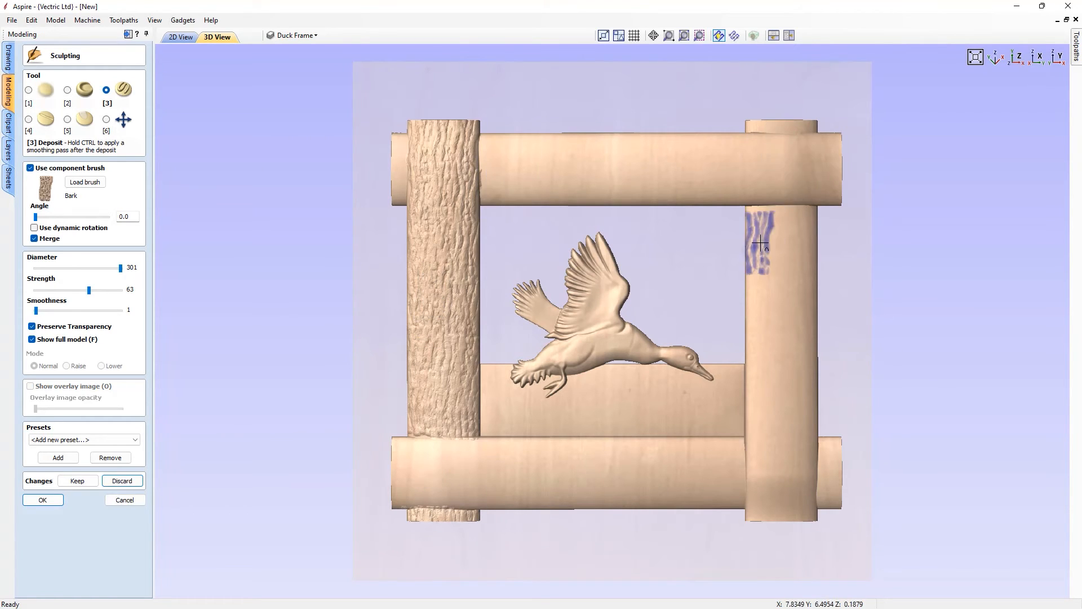
pyautogui.moveTo(761, 243)
pyautogui.mouseDown()
pyautogui.moveTo(801, 243)
pyautogui.moveTo(794, 281)
pyautogui.moveTo(761, 286)
pyautogui.moveTo(758, 326)
pyautogui.moveTo(810, 339)
pyautogui.moveTo(799, 382)
pyautogui.moveTo(774, 376)
pyautogui.moveTo(718, 405)
pyautogui.moveTo(781, 425)
pyautogui.moveTo(796, 414)
pyautogui.moveTo(798, 496)
pyautogui.moveTo(758, 492)
pyautogui.moveTo(796, 511)
pyautogui.moveTo(806, 479)
pyautogui.moveTo(772, 392)
pyautogui.moveTo(802, 326)
pyautogui.moveTo(763, 314)
pyautogui.moveTo(768, 350)
pyautogui.moveTo(800, 313)
pyautogui.moveTo(804, 361)
pyautogui.moveTo(772, 302)
pyautogui.moveTo(791, 286)
pyautogui.mouseUp()
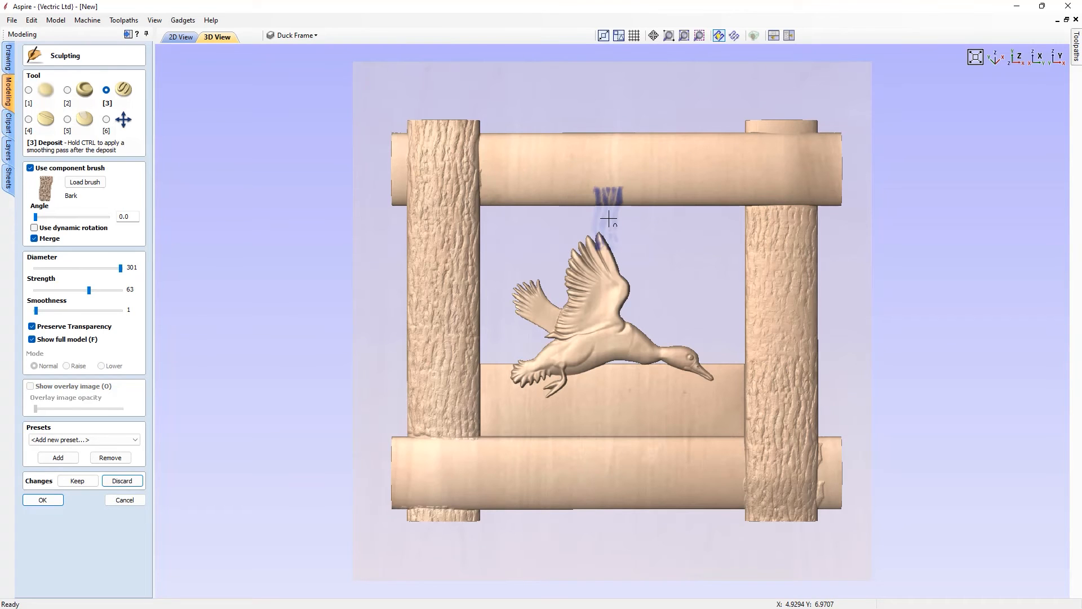
# Rotate the Bark brush to 90 degrees and deposit bark texture along the upper horizontal log
pyautogui.press('Right')
pyautogui.press('Right')
pyautogui.press('Right')
pyautogui.press('Right')
pyautogui.press('Right')
pyautogui.press('Right')
pyautogui.press('Right')
pyautogui.press('Right')
pyautogui.press('Right')
pyautogui.press('Right')
pyautogui.press('Right')
pyautogui.press('Right')
pyautogui.press('Right')
pyautogui.press('Right')
pyautogui.press('Right')
pyautogui.press('Right')
pyautogui.press('Right')
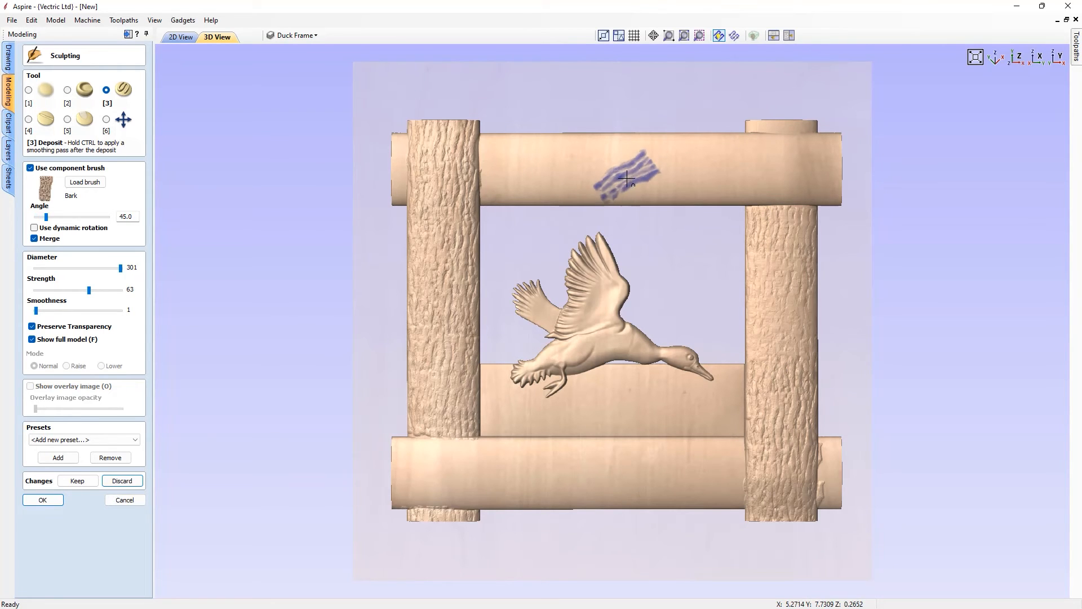
pyautogui.press('Right')
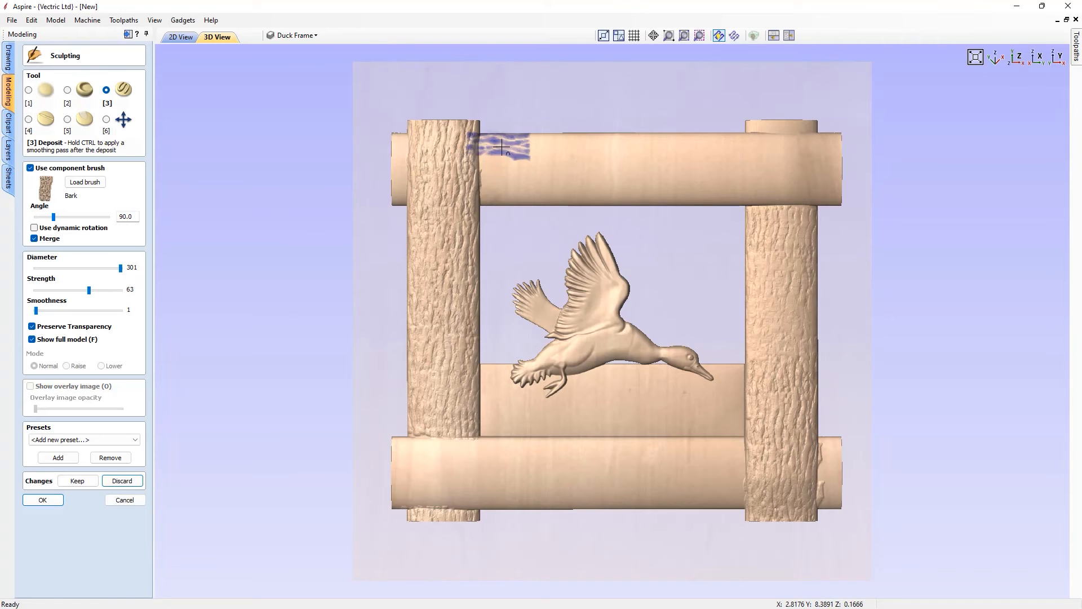
pyautogui.moveTo(508, 154)
pyautogui.mouseDown()
pyautogui.moveTo(515, 187)
pyautogui.moveTo(548, 188)
pyautogui.moveTo(616, 151)
pyautogui.moveTo(616, 171)
pyautogui.moveTo(592, 197)
pyautogui.moveTo(642, 183)
pyautogui.moveTo(665, 193)
pyautogui.moveTo(670, 147)
pyautogui.moveTo(640, 144)
pyautogui.mouseUp()
pyautogui.moveTo(707, 149)
pyautogui.mouseDown()
pyautogui.moveTo(720, 191)
pyautogui.moveTo(768, 174)
pyautogui.moveTo(763, 149)
pyautogui.moveTo(784, 144)
pyautogui.moveTo(816, 153)
pyautogui.moveTo(816, 190)
pyautogui.mouseUp()
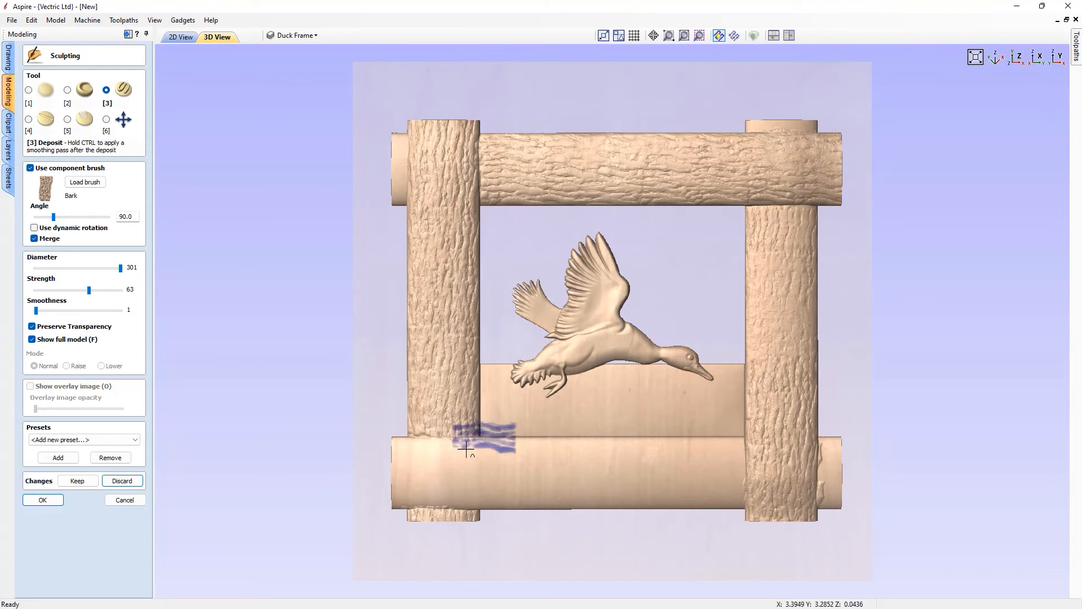
# Deposit bark texture along the lower horizontal log and fill in the remaining bare log ends
pyautogui.moveTo(411, 451)
pyautogui.mouseDown()
pyautogui.moveTo(427, 471)
pyautogui.moveTo(421, 489)
pyautogui.moveTo(471, 495)
pyautogui.moveTo(469, 464)
pyautogui.moveTo(517, 455)
pyautogui.moveTo(515, 497)
pyautogui.moveTo(573, 496)
pyautogui.moveTo(560, 471)
pyautogui.moveTo(575, 451)
pyautogui.moveTo(565, 454)
pyautogui.mouseUp()
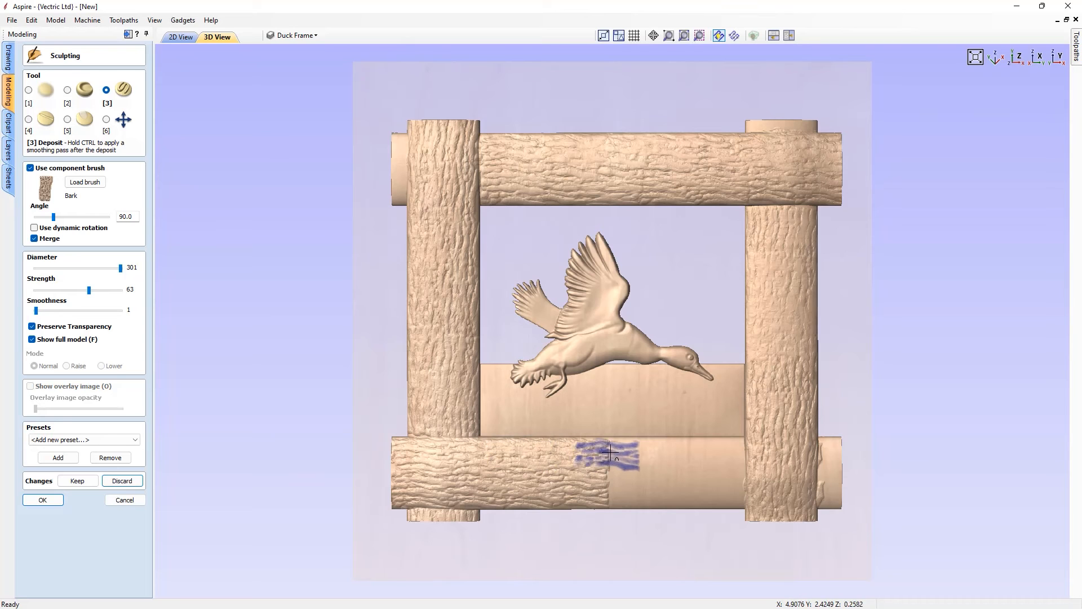
pyautogui.click(633, 488)
pyautogui.click(623, 501)
pyautogui.click(673, 502)
pyautogui.click(714, 494)
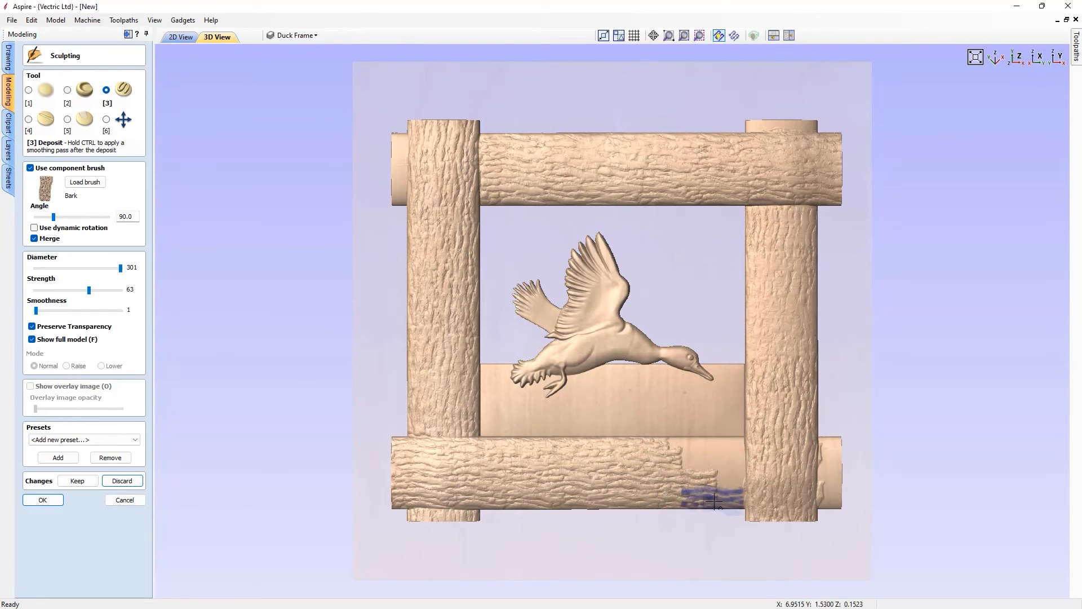
pyautogui.click(715, 477)
pyautogui.click(713, 458)
pyautogui.click(713, 454)
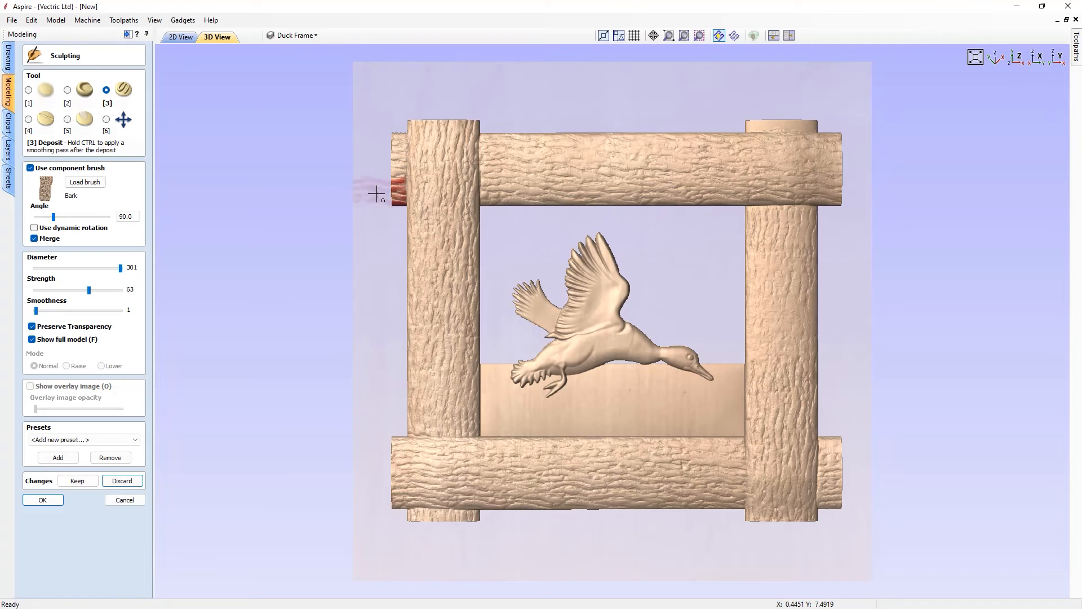
pyautogui.moveTo(766, 138)
pyautogui.mouseDown()
pyautogui.moveTo(812, 149)
pyautogui.moveTo(791, 163)
pyautogui.mouseUp()
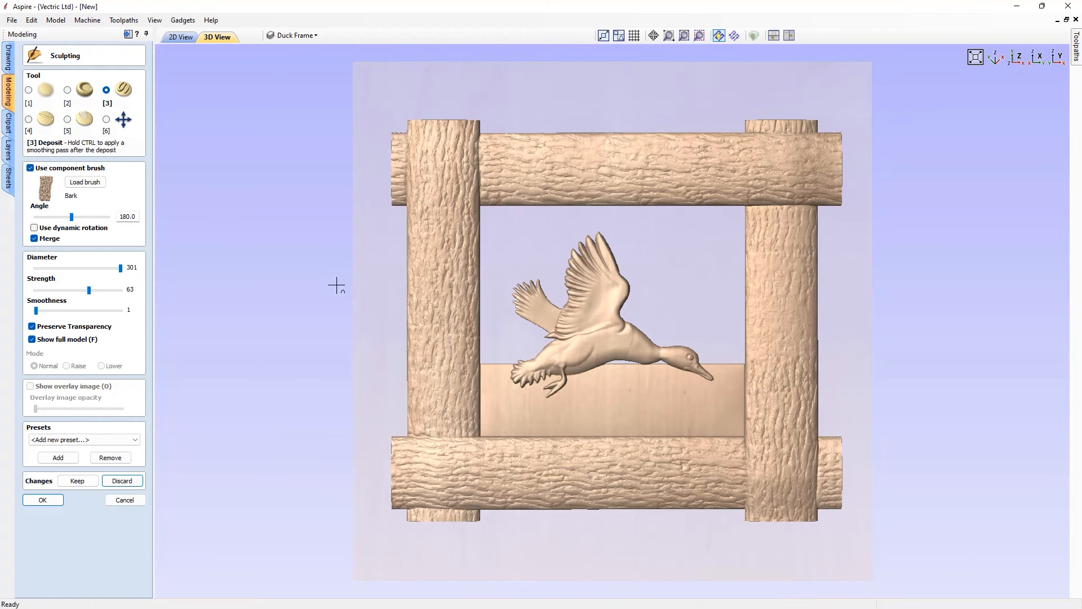
# Inspect the textured frame with Twiddle View, return to the top-down view, and accept the sculpting changes
pyautogui.click(106, 120)
pyautogui.moveTo(631, 292); pyautogui.dragTo(625, 332)
pyautogui.click(1023, 62)
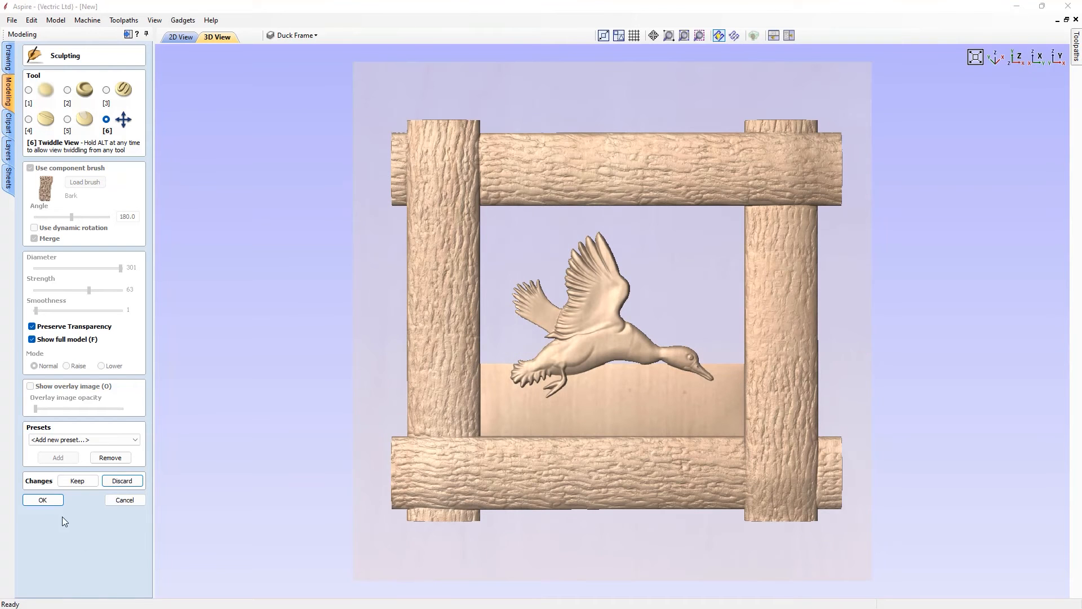
pyautogui.click(48, 501)
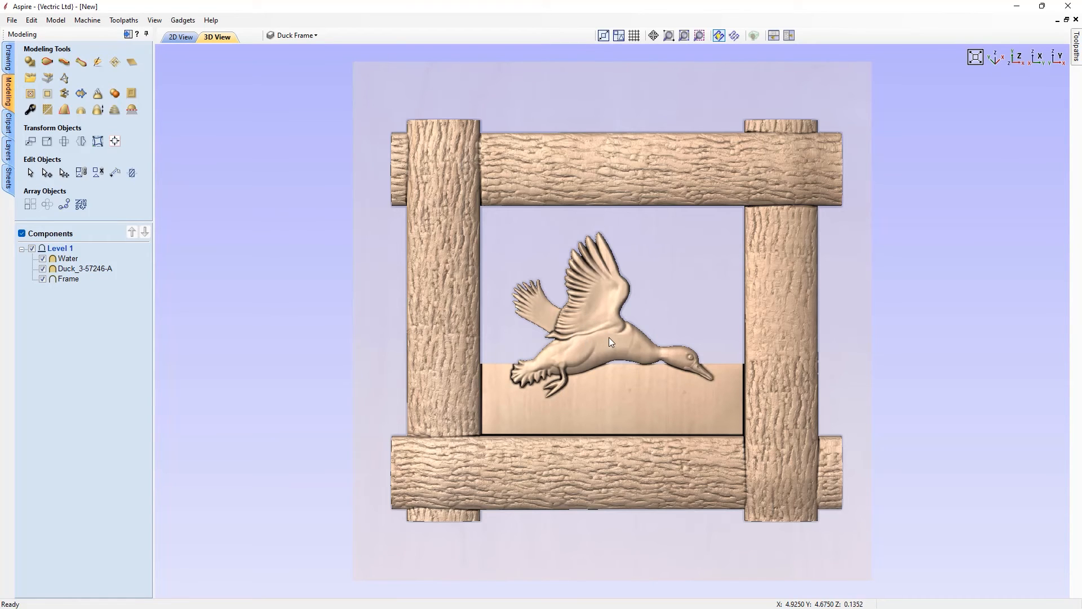
# Select the Water component and move it slightly upward within the log frame
pyautogui.click(625, 387)
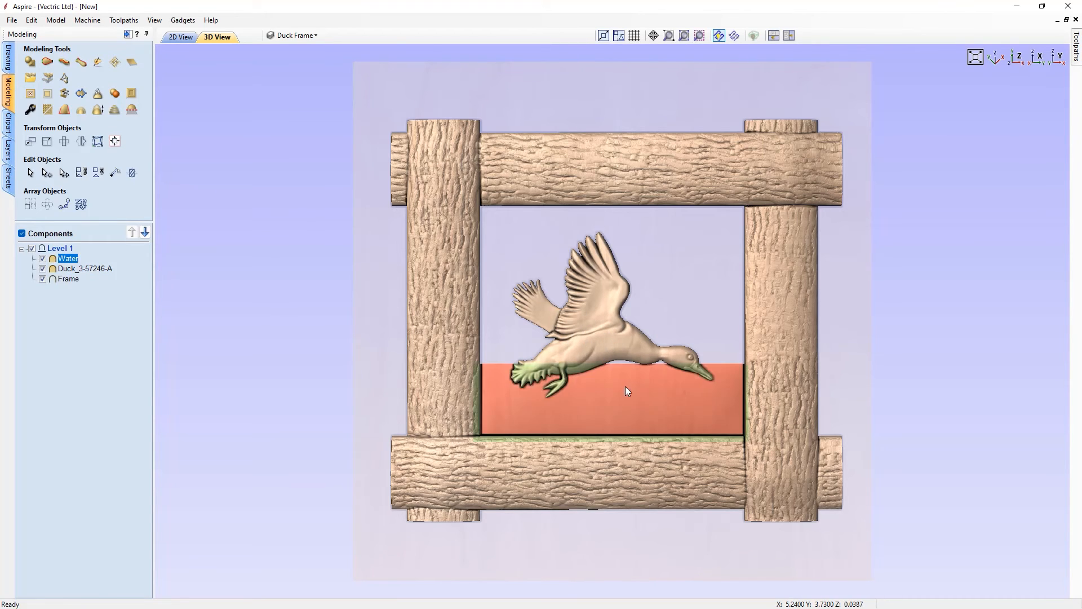
pyautogui.click(624, 386)
pyautogui.press('Escape')
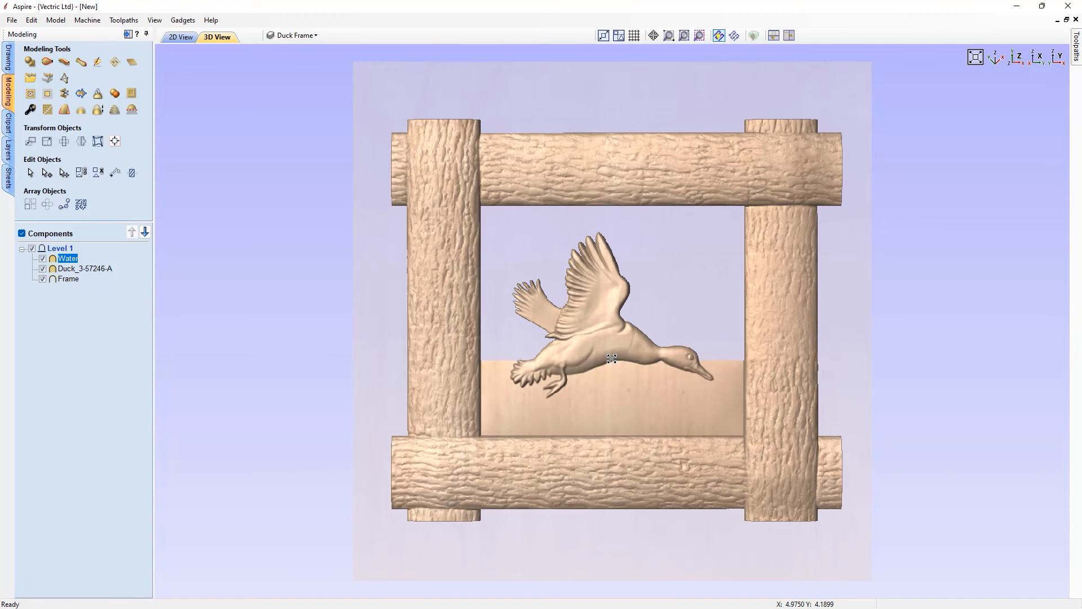
pyautogui.click(596, 404)
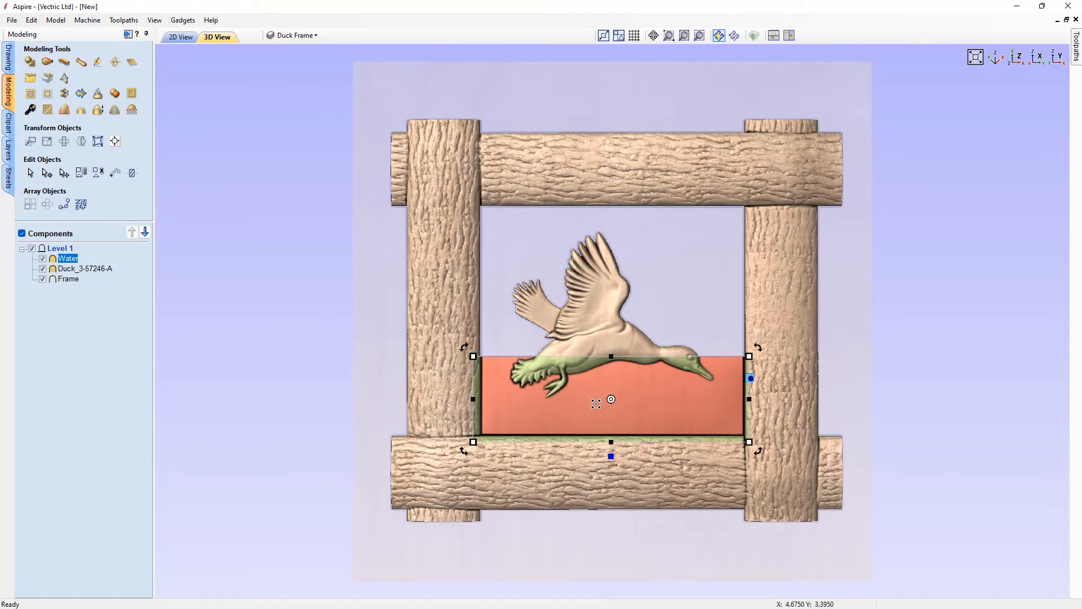
# Select the duck component and move it down so that its lower body and head overlap the water
pyautogui.click(599, 333)
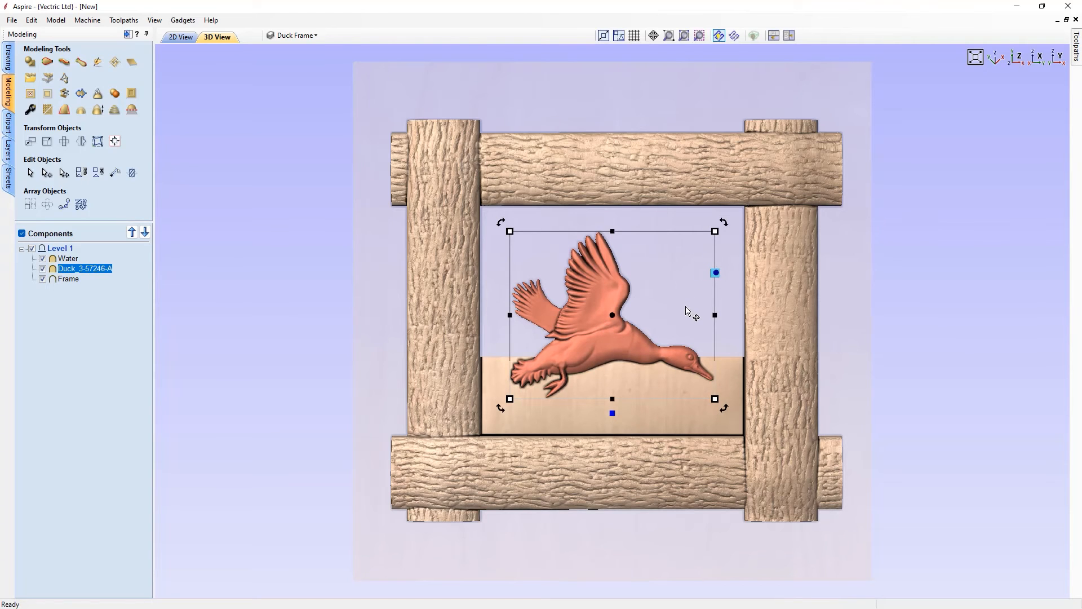
pyautogui.press('Down')
pyautogui.press('Down')
pyautogui.press('Down')
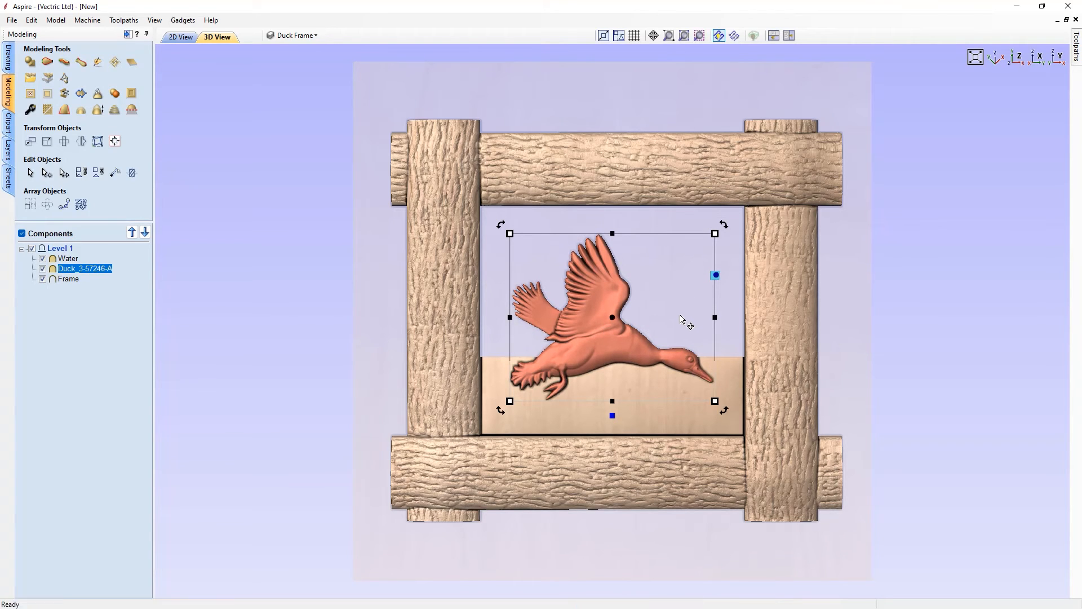
pyautogui.moveTo(602, 339); pyautogui.dragTo(606, 350)
pyautogui.moveTo(605, 346); pyautogui.dragTo(604, 344)
pyautogui.click(635, 376)
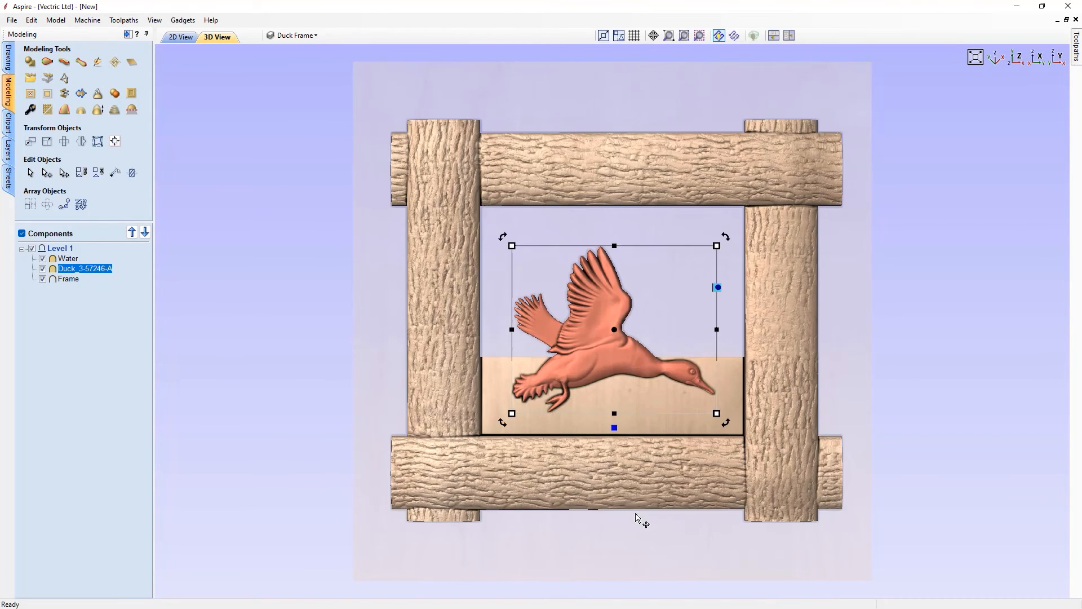
pyautogui.moveTo(640, 515); pyautogui.dragTo(727, 431)
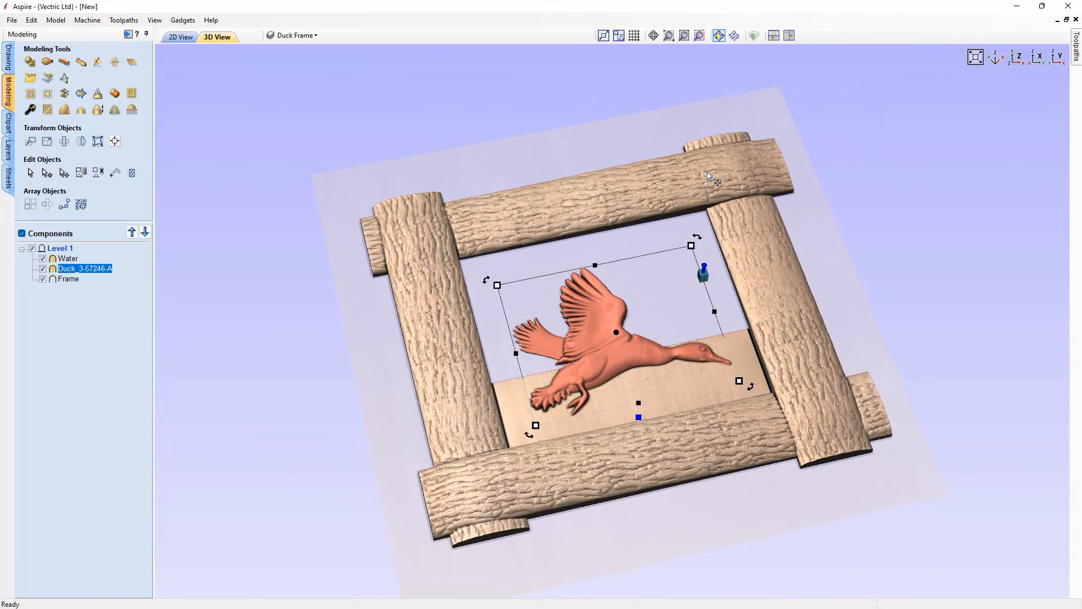
pyautogui.click(706, 267)
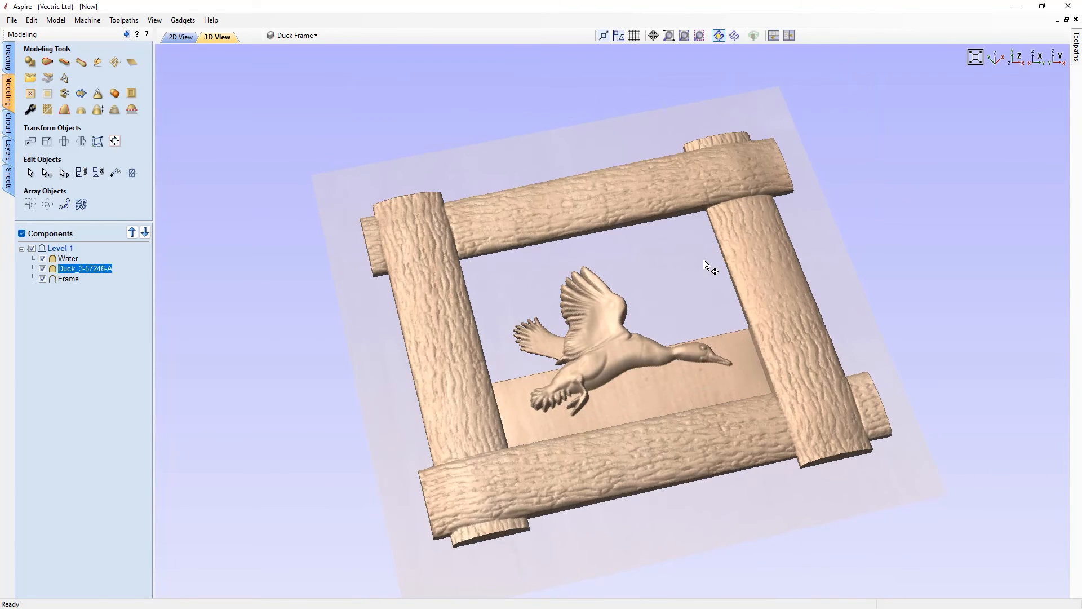
pyautogui.moveTo(702, 310); pyautogui.dragTo(701, 310)
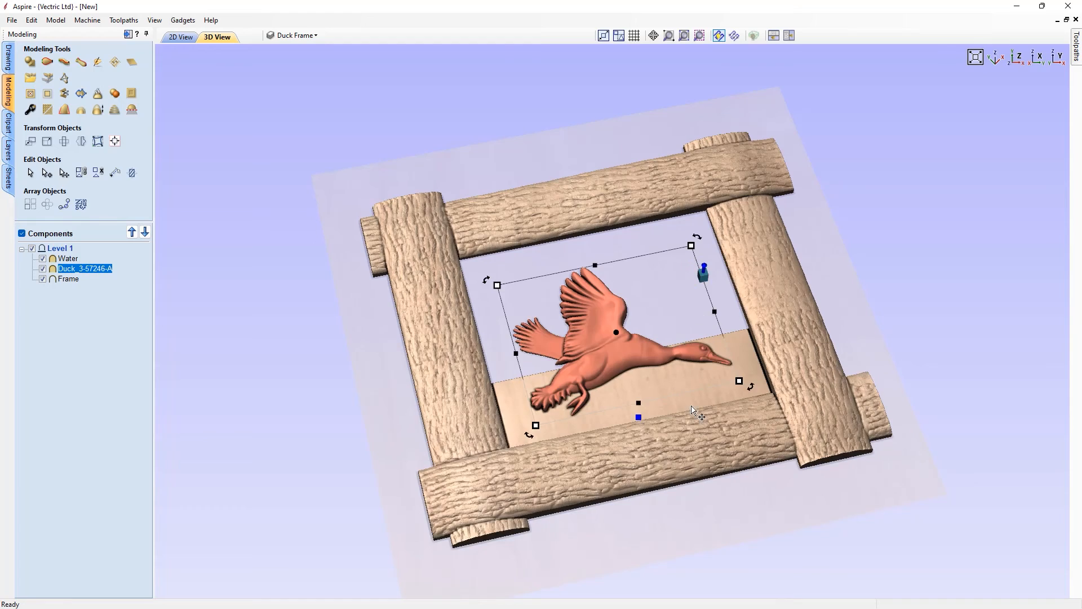
pyautogui.moveTo(680, 506); pyautogui.dragTo(626, 553)
pyautogui.click(1015, 61)
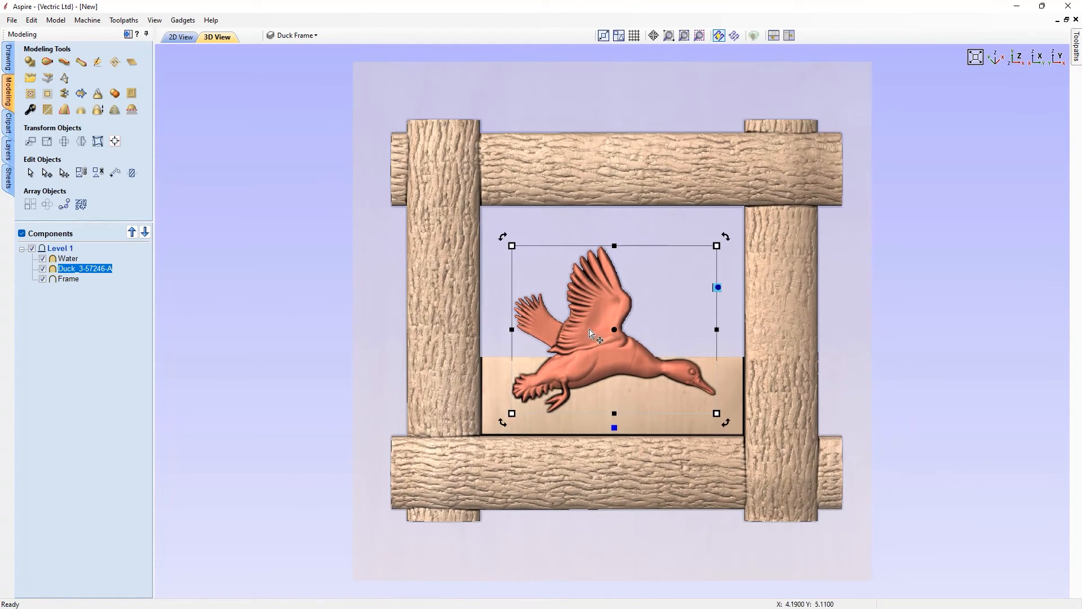
# Start sculpting the Water component with the Deposit tool and load the Water component brush
pyautogui.click(492, 366)
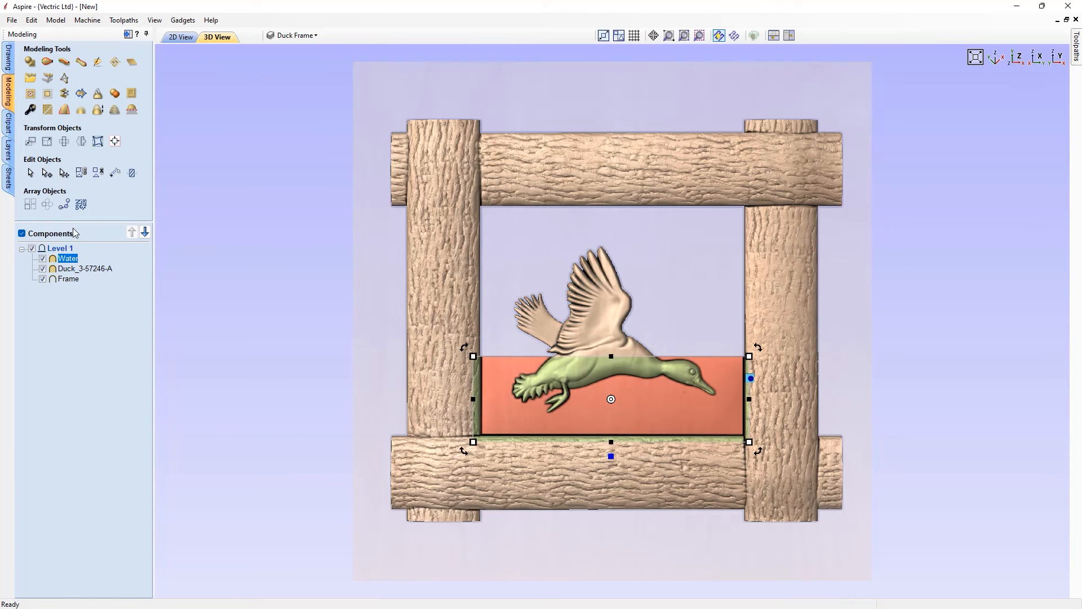
pyautogui.click(98, 65)
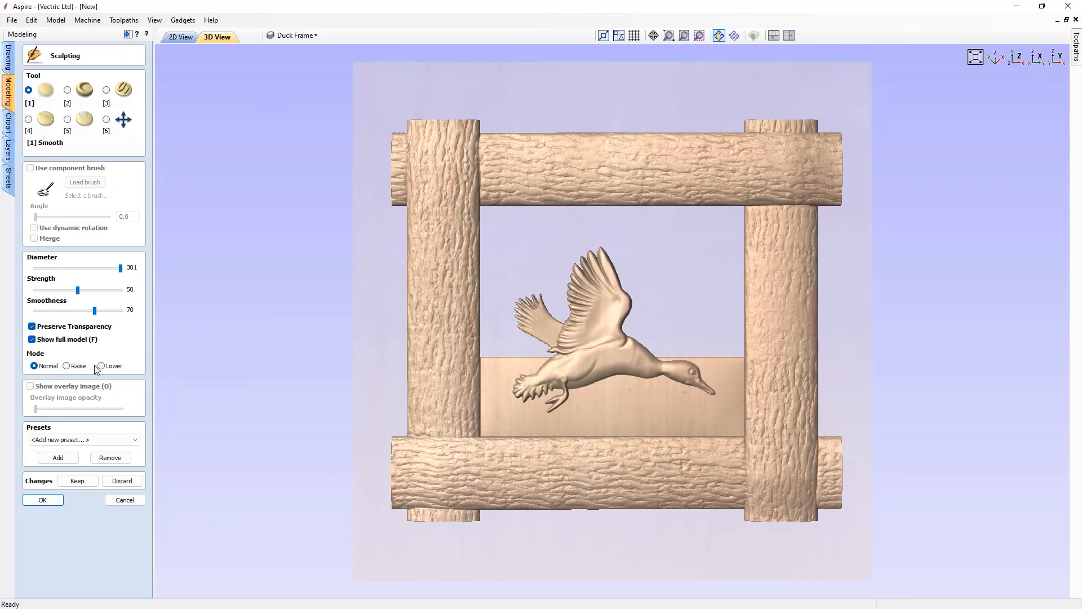
pyautogui.click(106, 90)
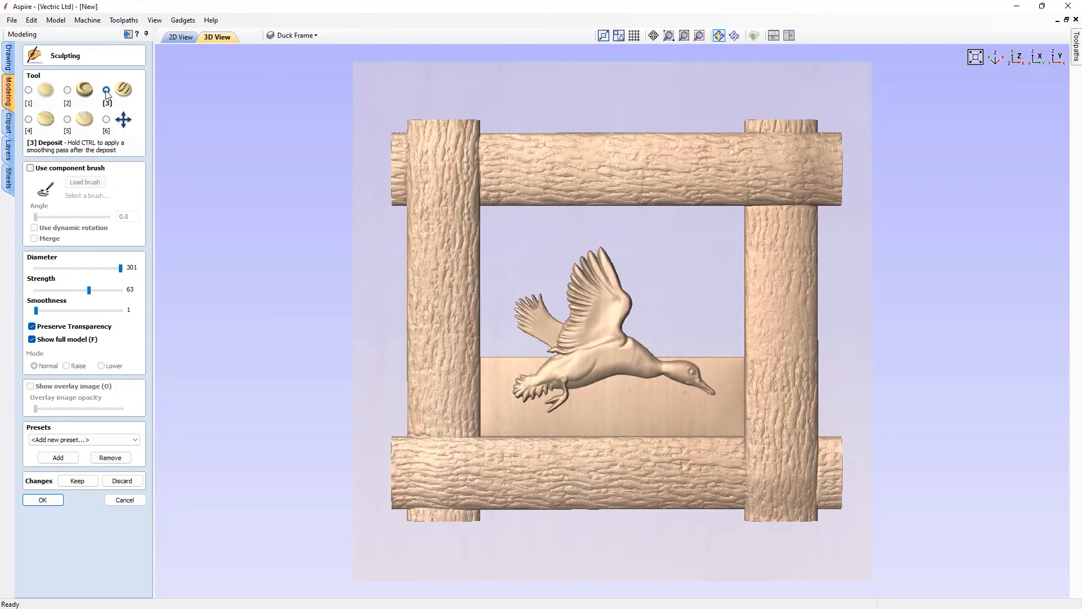
pyautogui.click(30, 169)
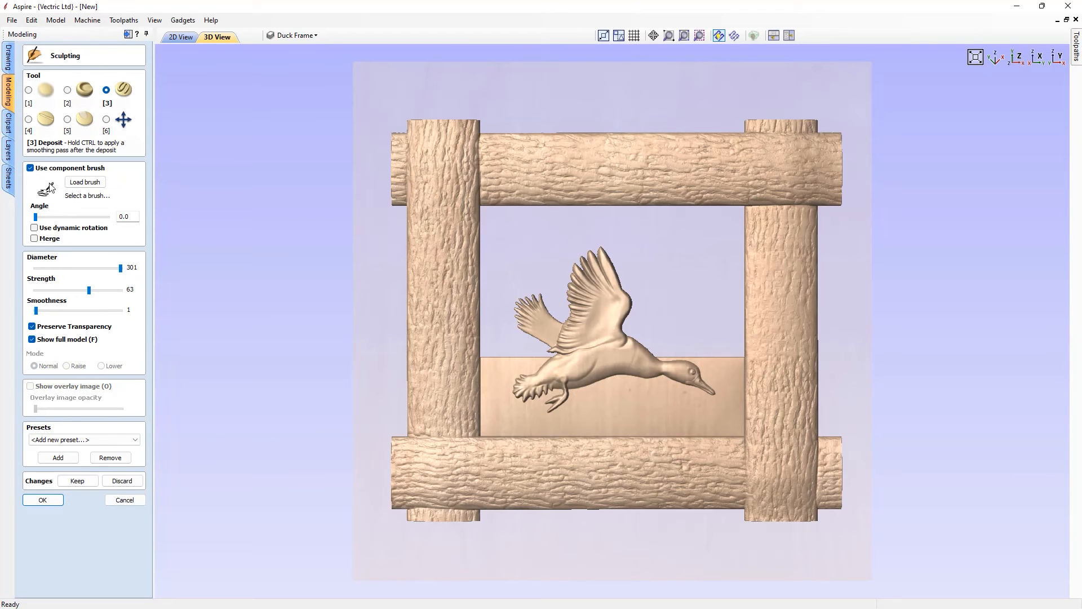
pyautogui.click(85, 182)
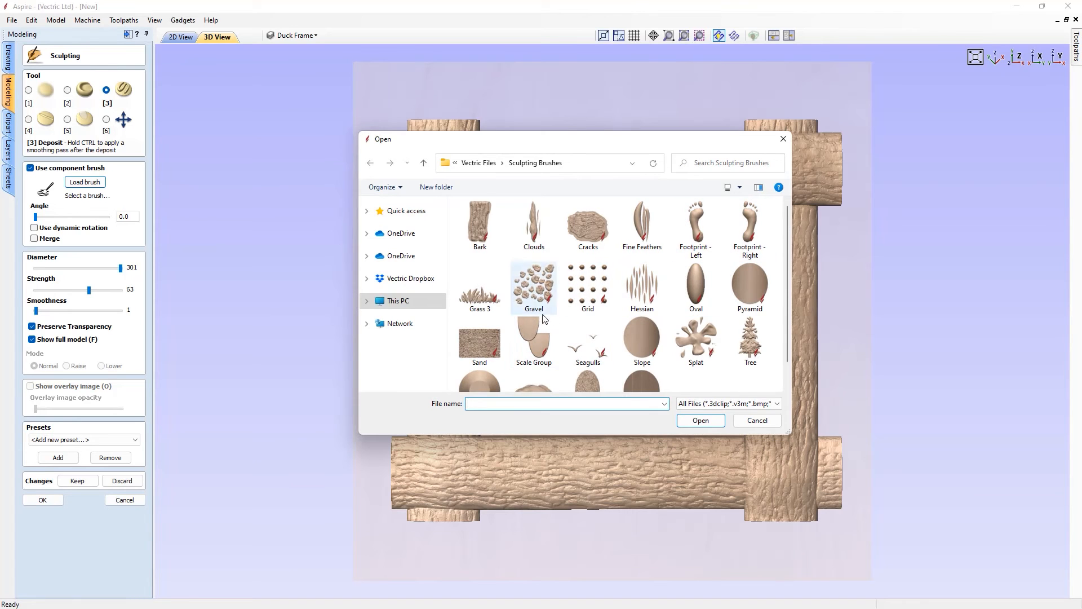
pyautogui.scroll(-1, 544, 319)
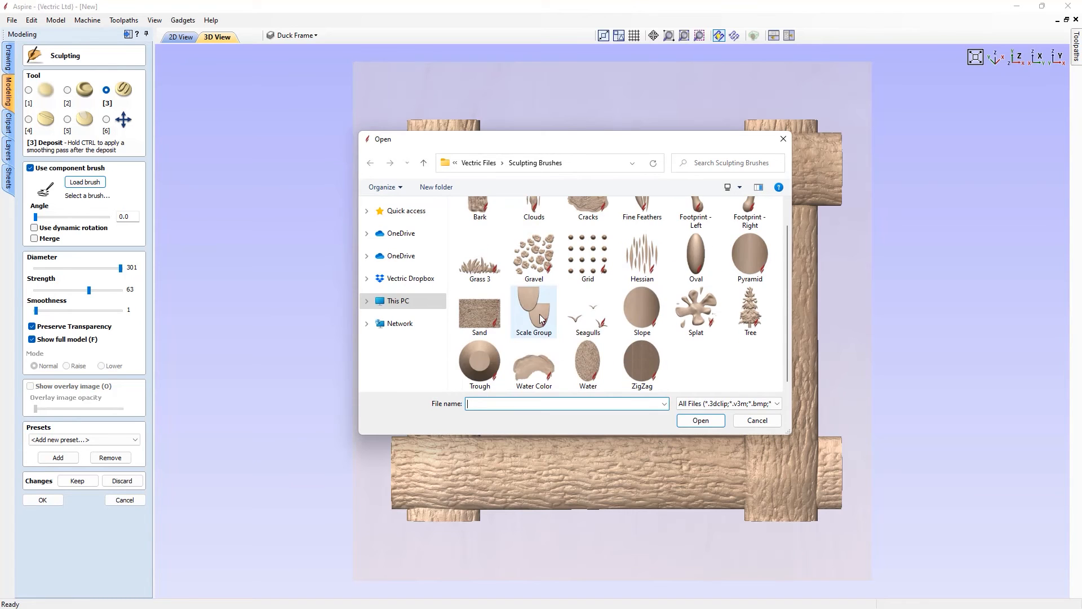
pyautogui.click(588, 361)
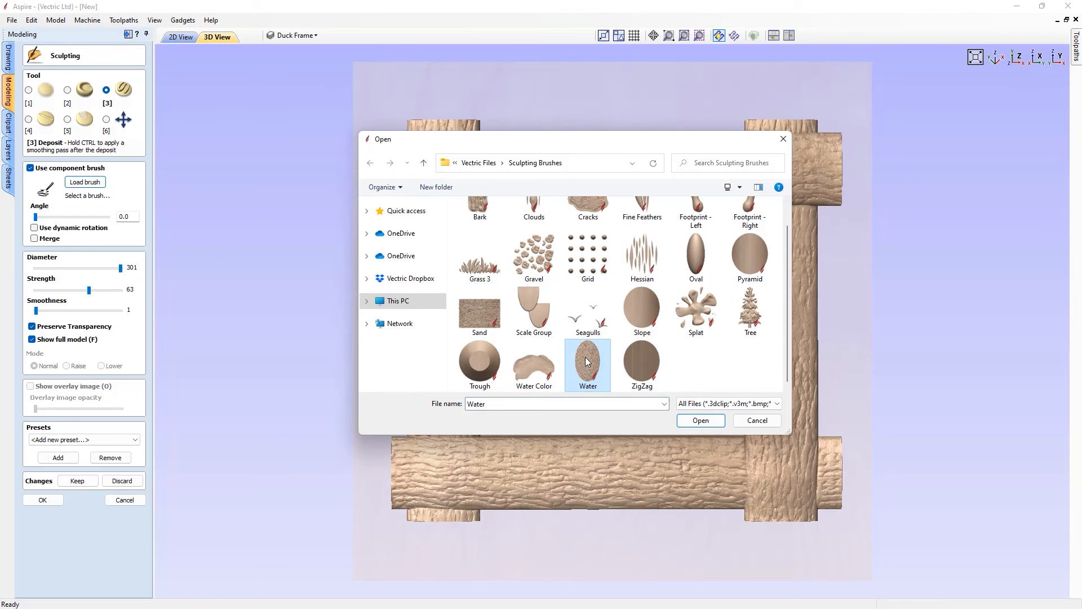
pyautogui.click(701, 421)
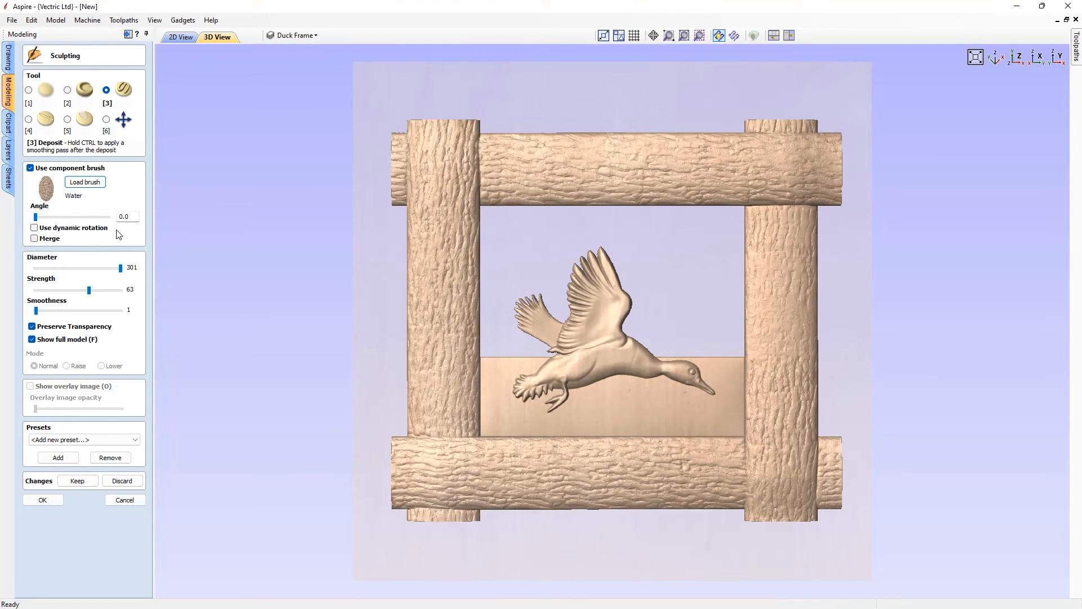
# With dynamic rotation and Merge on and the full model temporarily hidden, deposit ripple texture across the whole Water component
pyautogui.click(33, 228)
pyautogui.click(31, 339)
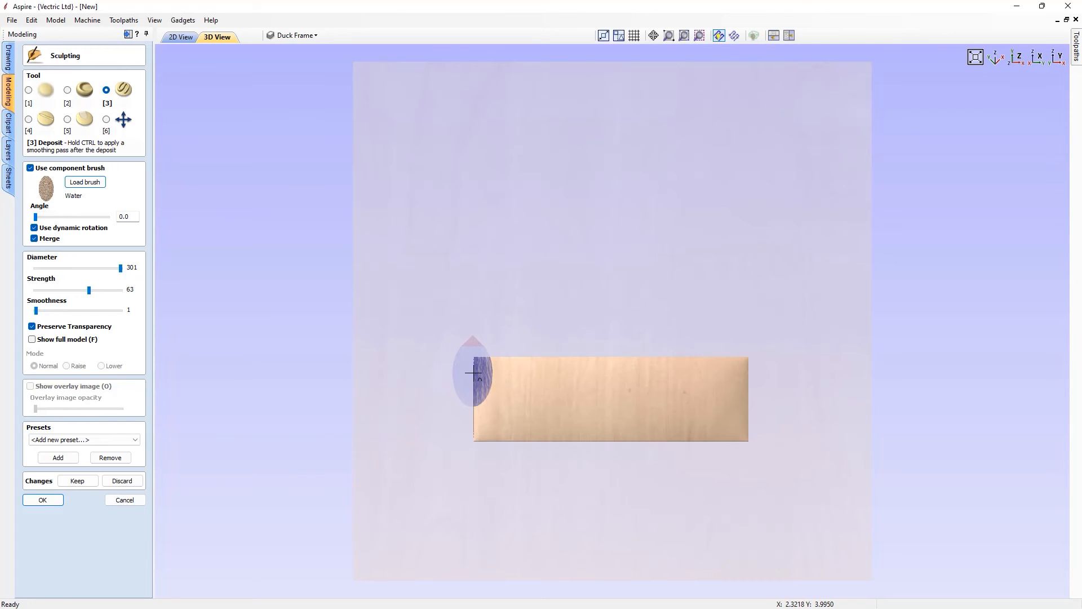
pyautogui.moveTo(460, 378)
pyautogui.mouseDown()
pyautogui.moveTo(792, 369)
pyautogui.moveTo(751, 396)
pyautogui.moveTo(526, 389)
pyautogui.moveTo(437, 404)
pyautogui.moveTo(504, 418)
pyautogui.moveTo(785, 421)
pyautogui.moveTo(756, 445)
pyautogui.moveTo(471, 431)
pyautogui.moveTo(403, 456)
pyautogui.mouseUp()
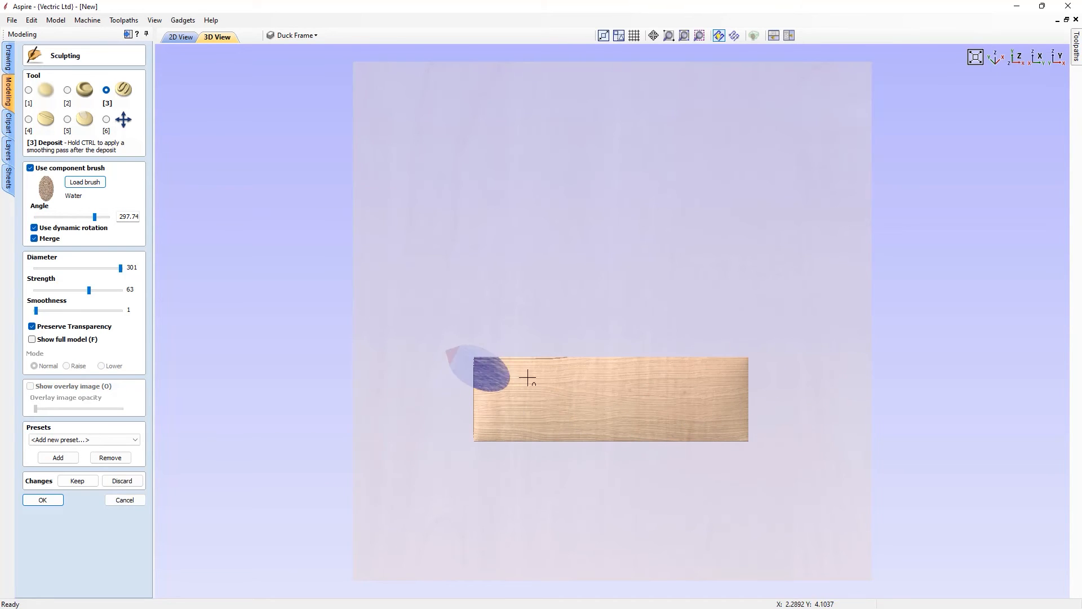
pyautogui.moveTo(468, 399); pyautogui.dragTo(758, 391)
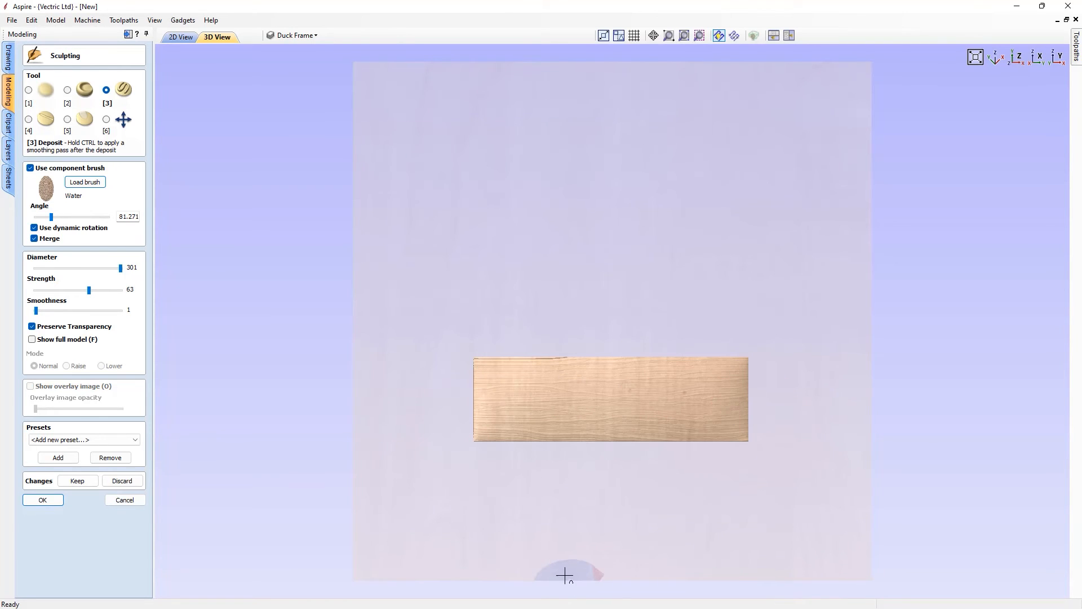
pyautogui.click(48, 345)
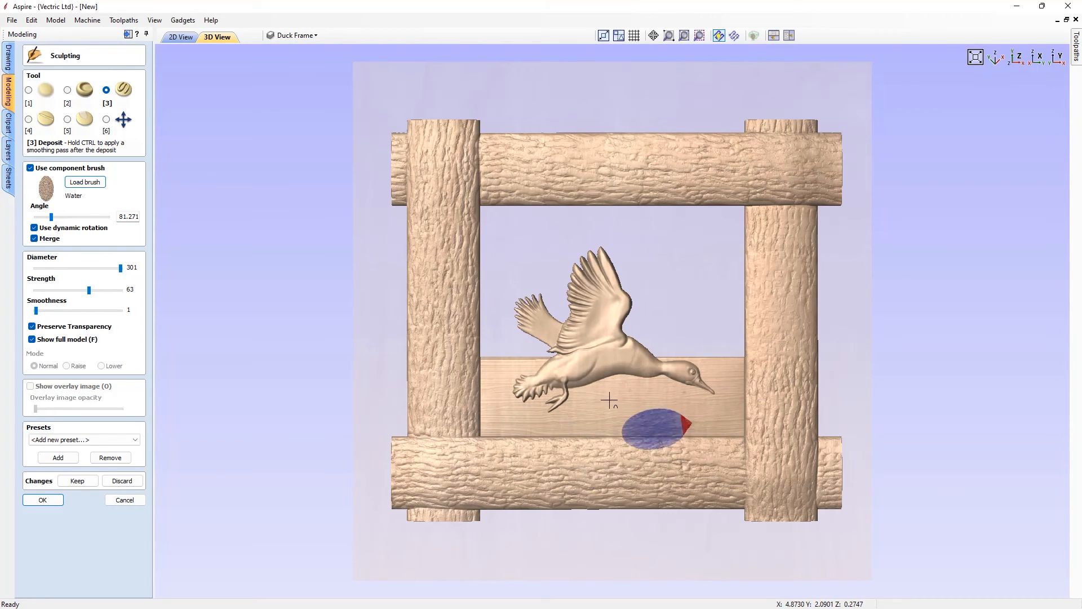
# Load the Grass 3 brush, turn off dynamic rotation and Merge, set the angle to 356.27, and deposit grass along the water's lower edge
pyautogui.click(84, 182)
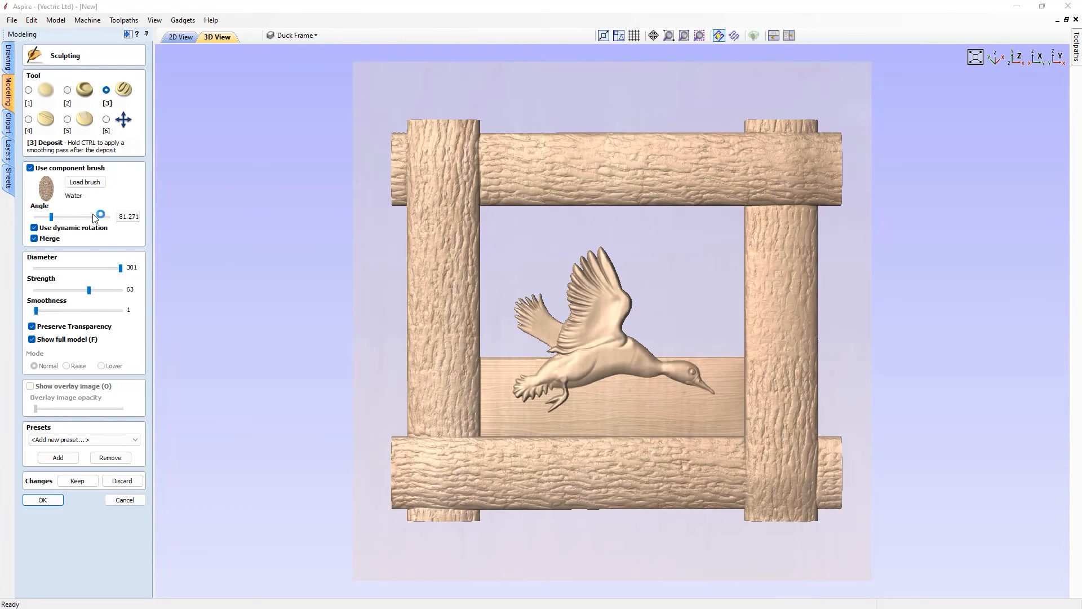
pyautogui.click(488, 298)
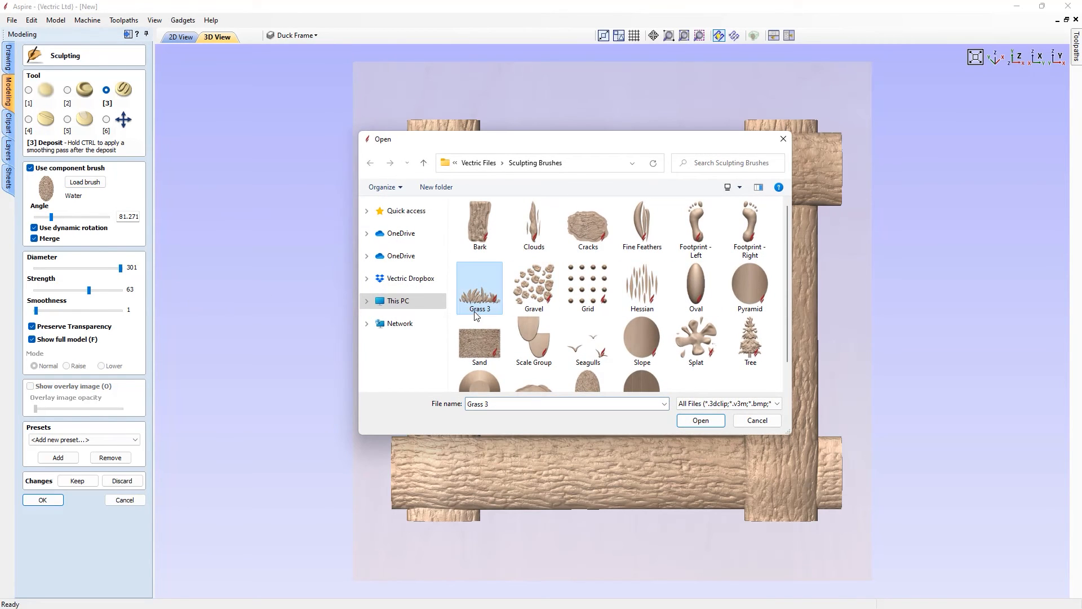
pyautogui.click(706, 423)
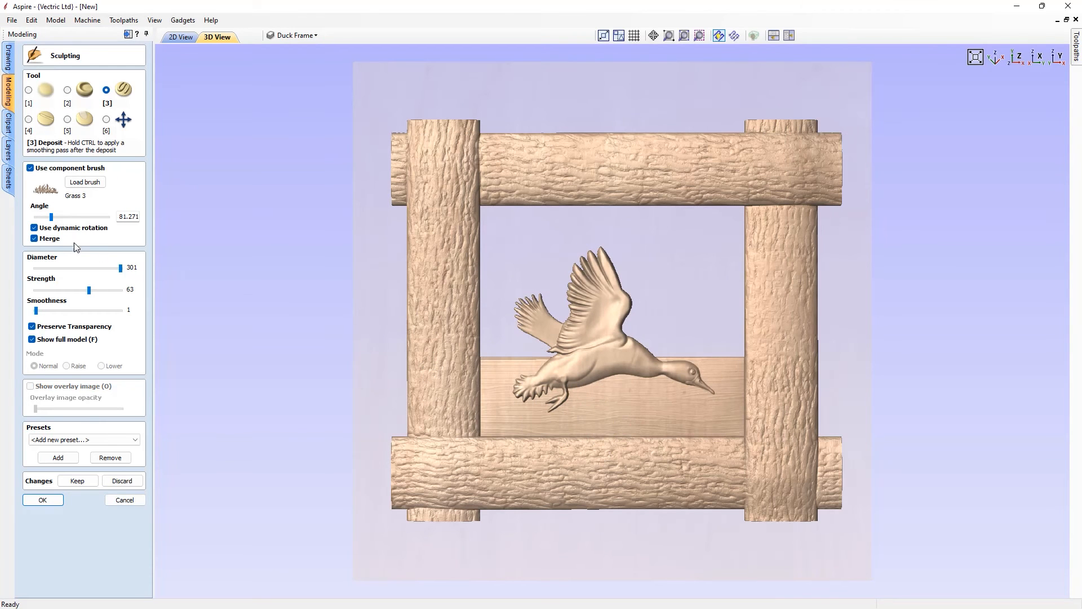
pyautogui.click(34, 228)
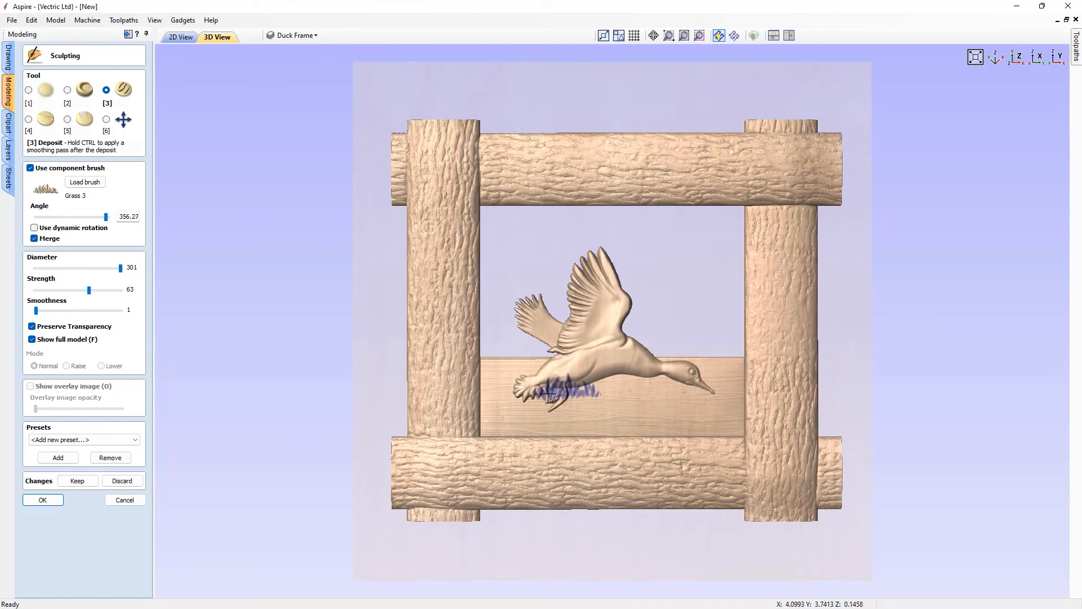
pyautogui.click(34, 238)
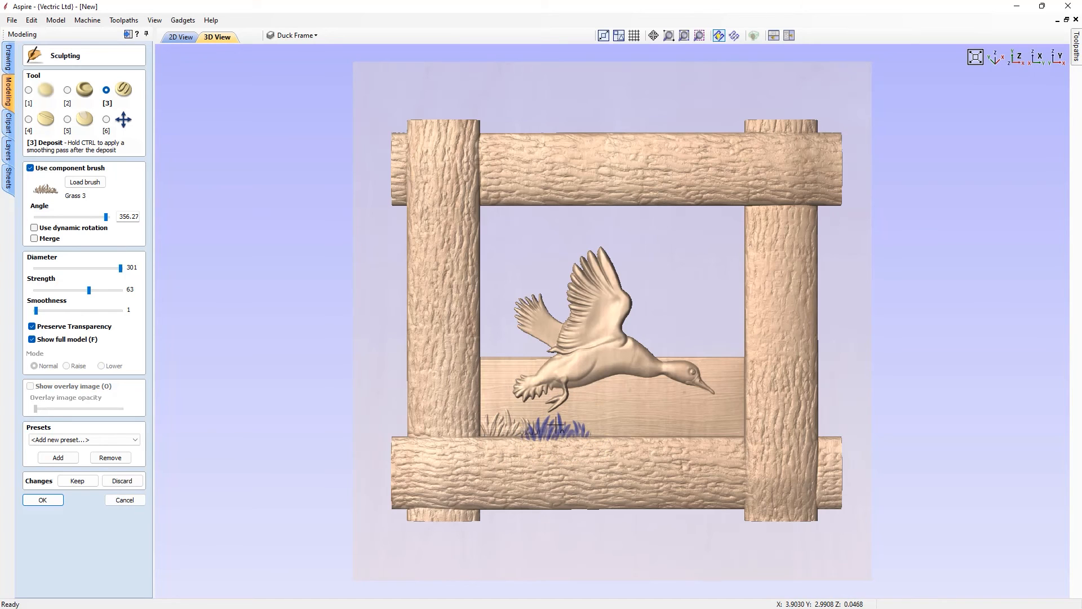
pyautogui.click(557, 426)
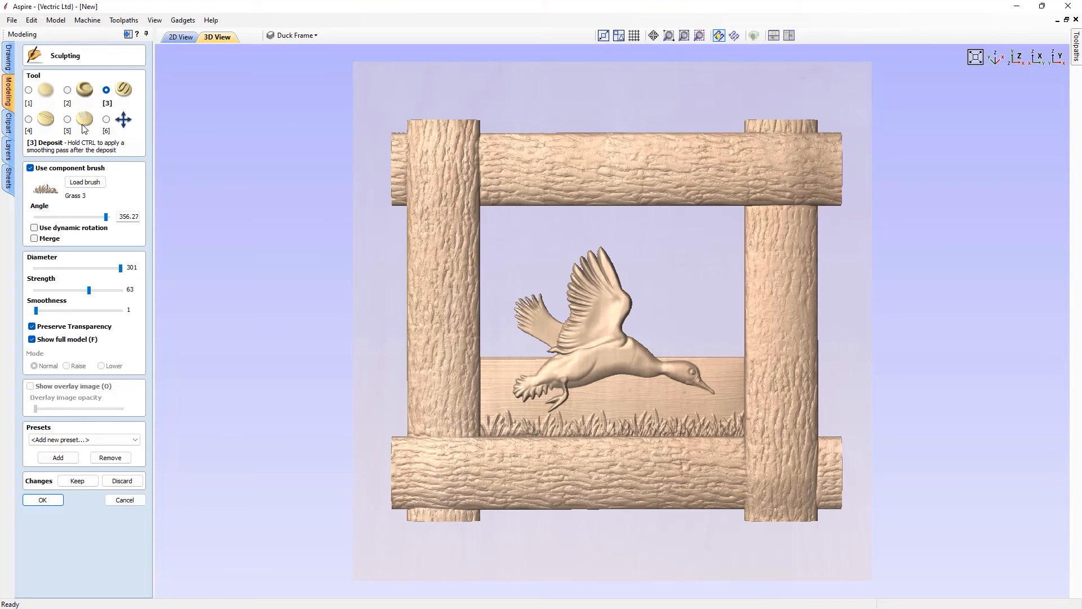
# Load the Tree component brush and reduce its diameter to 221
pyautogui.click(84, 181)
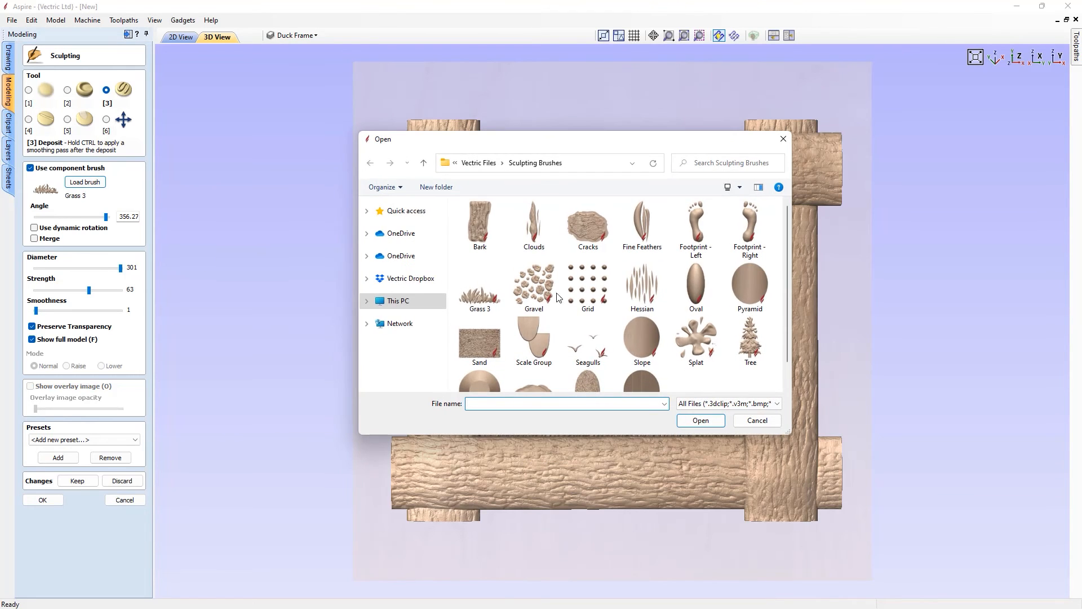
pyautogui.scroll(-1, 555, 314)
pyautogui.click(750, 313)
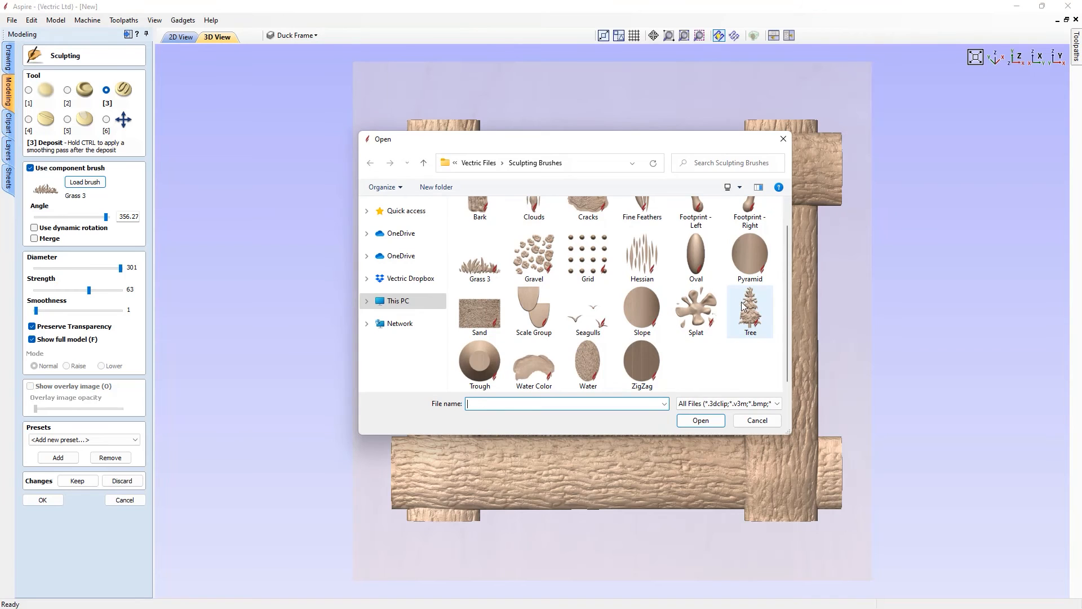
pyautogui.click(700, 419)
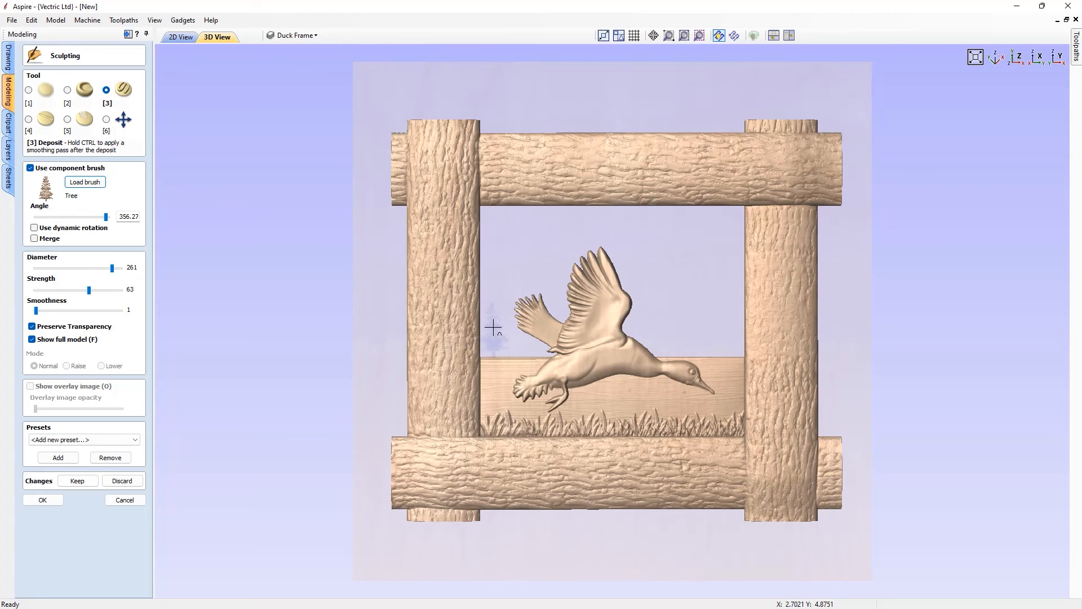
pyautogui.press('Left')
pyautogui.press('q')
pyautogui.press('q')
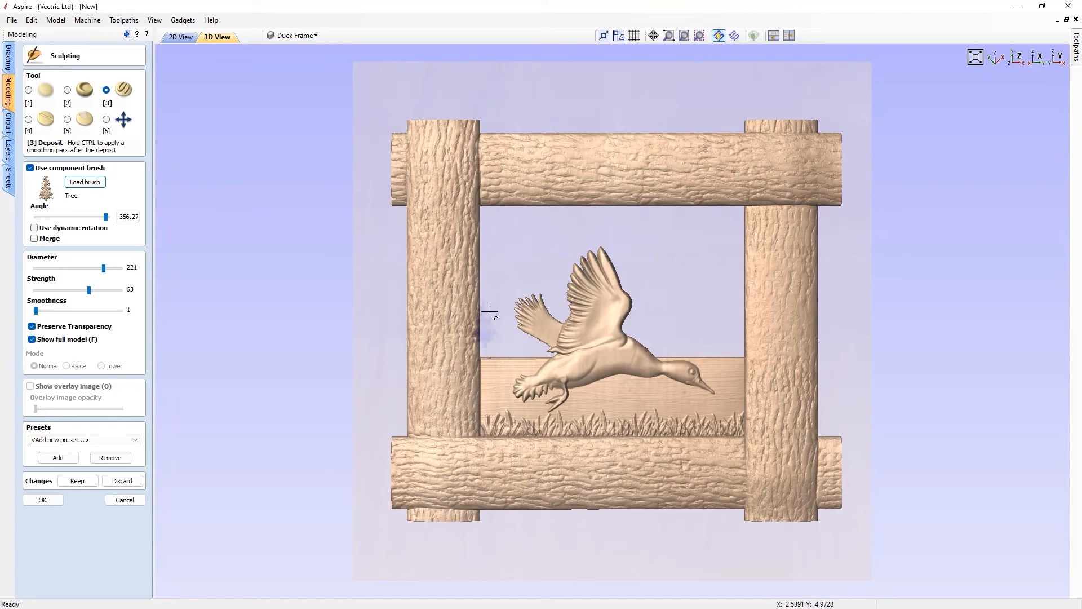
# Turn off Preserve Transparency and deposit four trees along the water's upper edge behind the duck's tail, reducing the diameter stepwise to 161
pyautogui.click(32, 327)
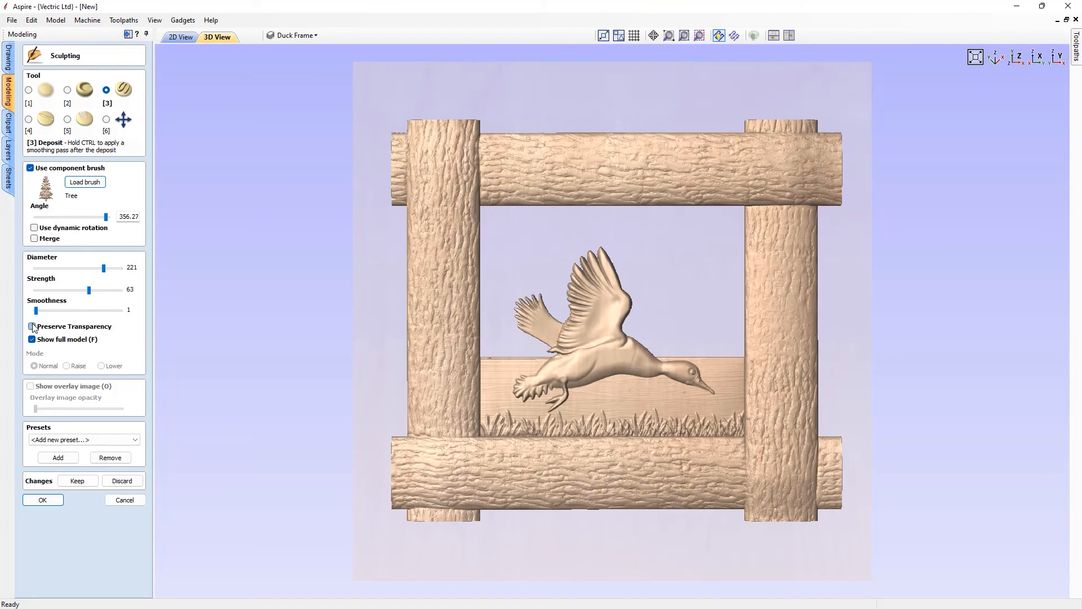
pyautogui.click(489, 334)
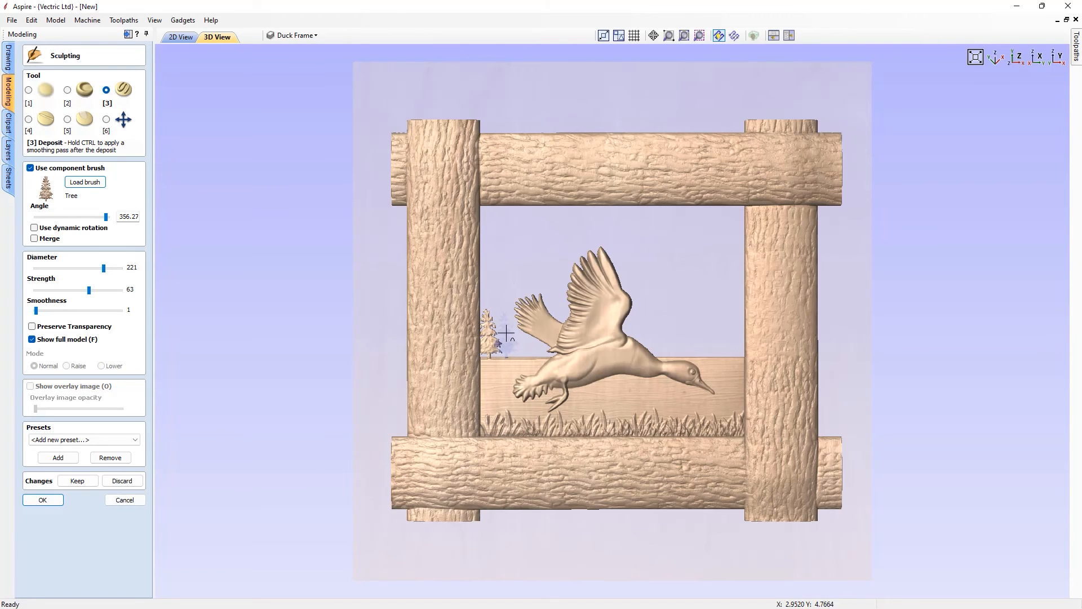
pyautogui.press('Left')
pyautogui.click(505, 334)
pyautogui.press('Left')
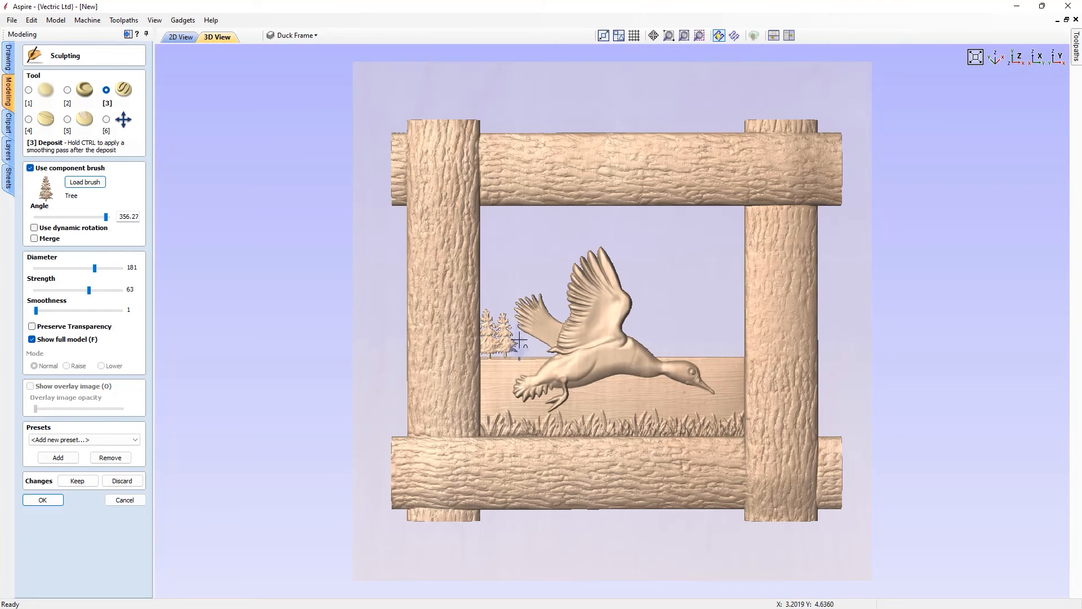
pyautogui.click(521, 340)
pyautogui.press('Left')
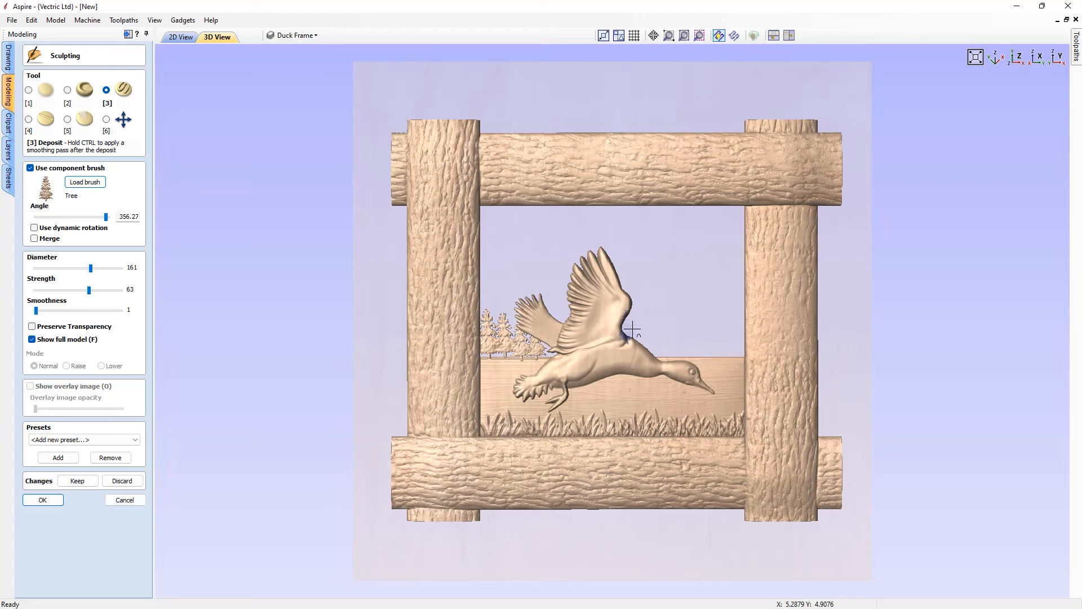
# Deposit a lone tree above the duck's head and a cluster of five beside the opposite log, varying the diameter between 141 and 181
pyautogui.click(669, 342)
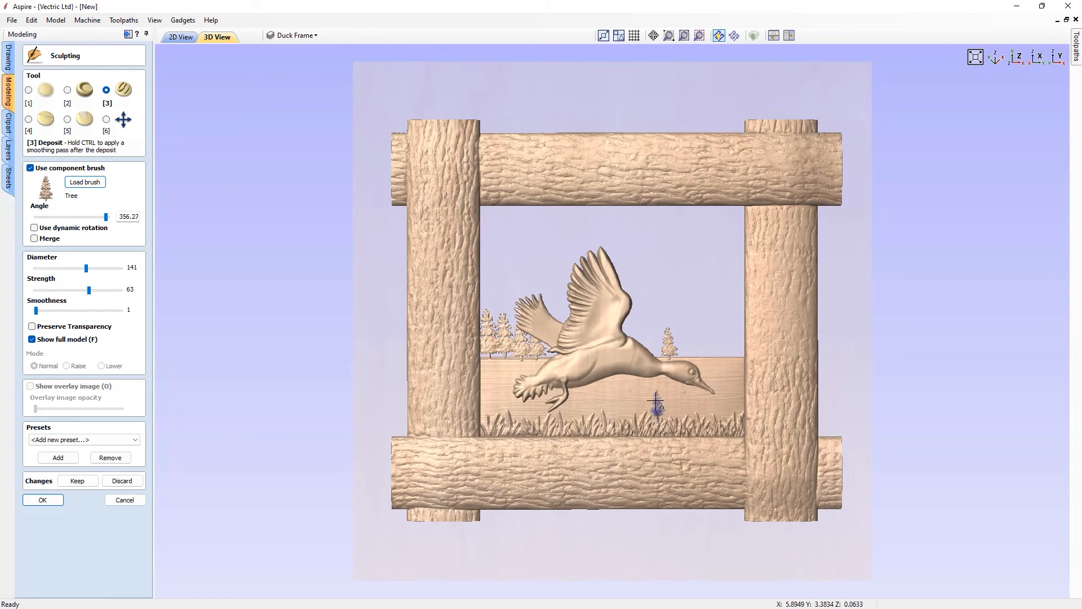
pyautogui.click(697, 338)
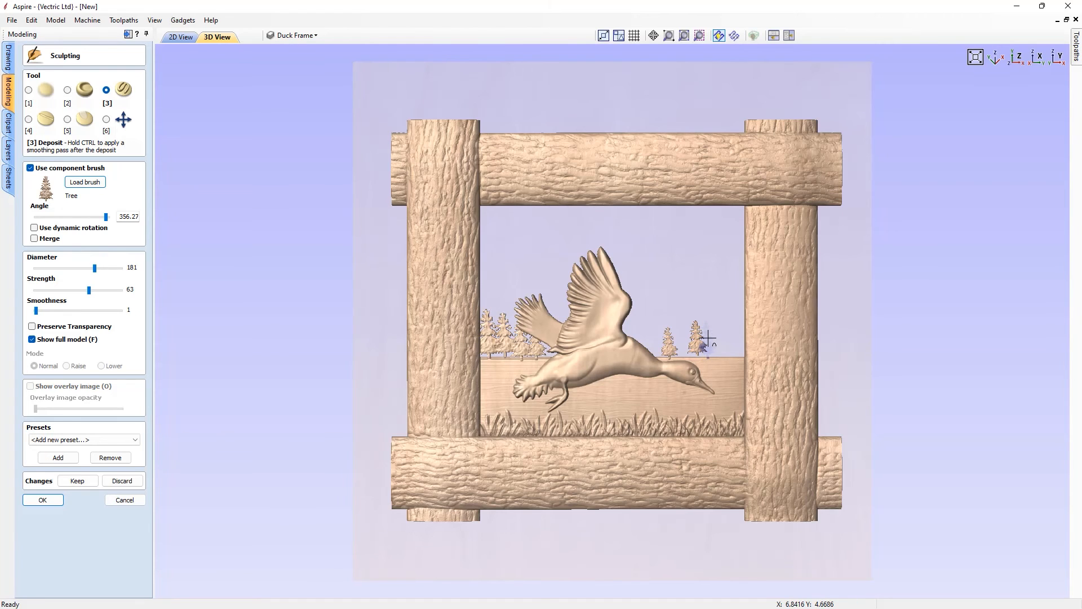
pyautogui.click(711, 338)
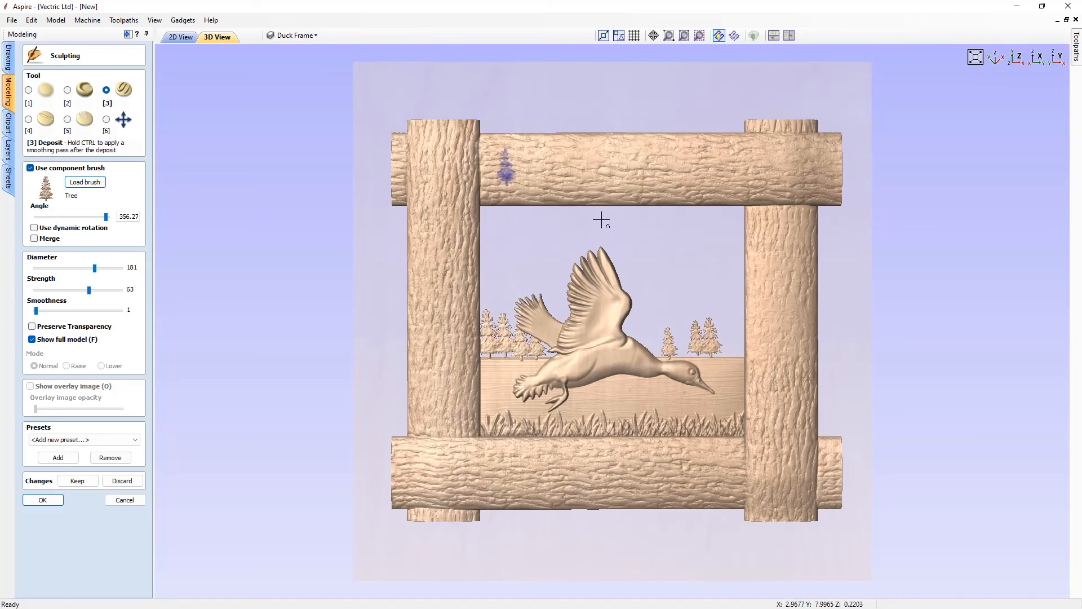
pyautogui.click(722, 338)
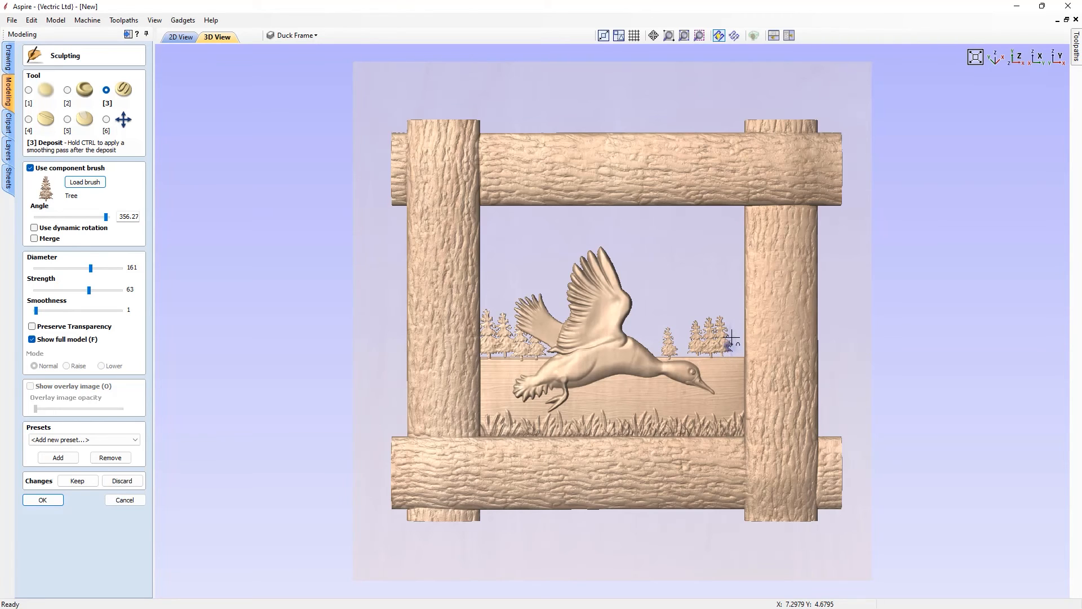
pyautogui.click(733, 339)
pyautogui.press('q')
pyautogui.press('q')
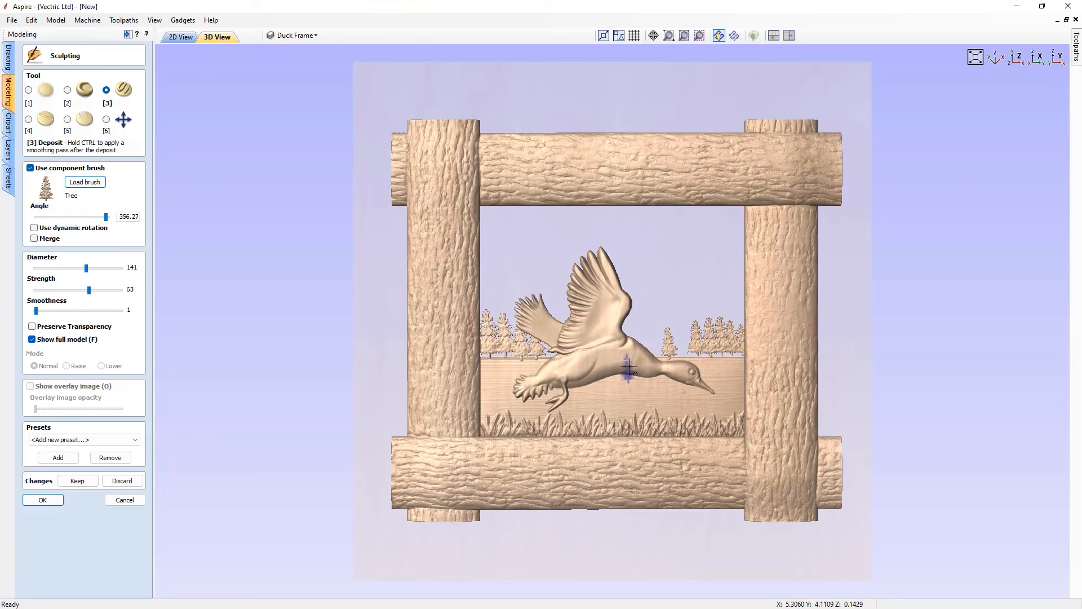
# With the full model hidden and Preserve Transparency on, smudge the four-tree group's trunk bases into the water edge at diameter 23, strength 28
pyautogui.click(107, 120)
pyautogui.scroll(5, 657, 374)
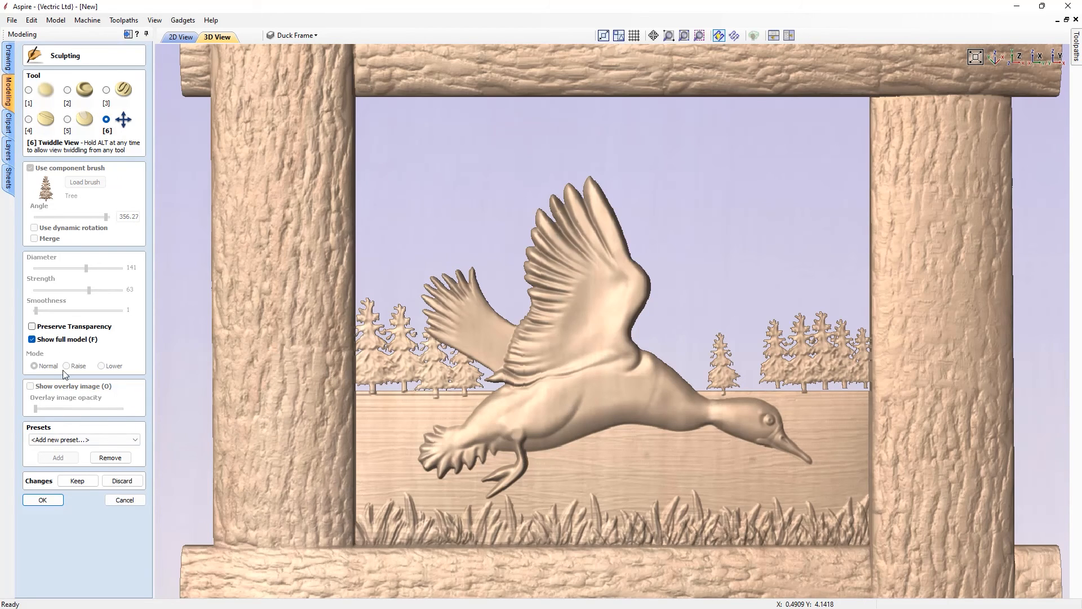
pyautogui.click(33, 339)
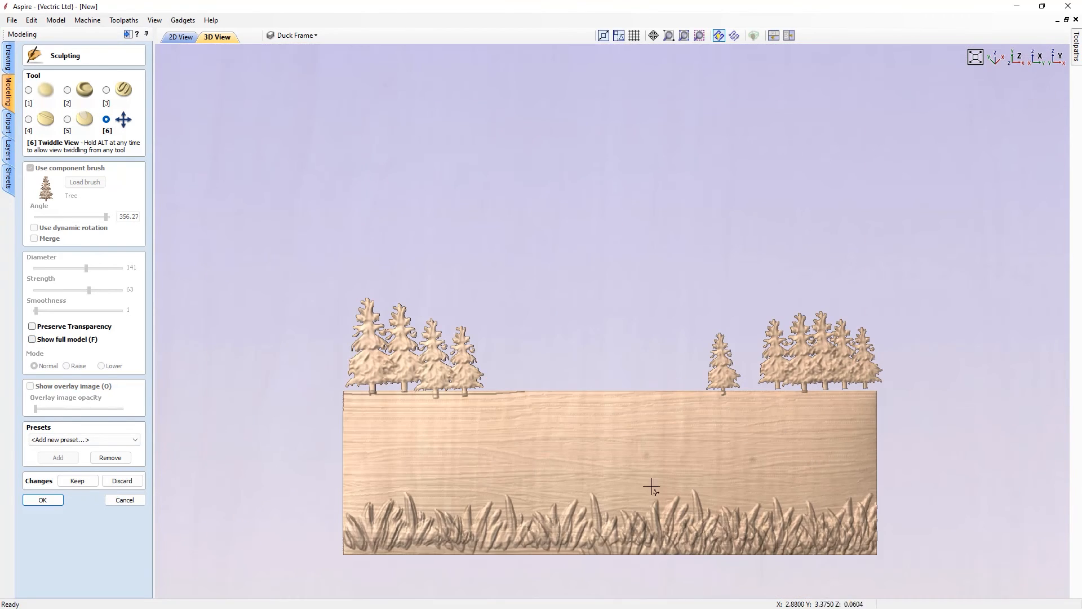
pyautogui.scroll(1, 628, 406)
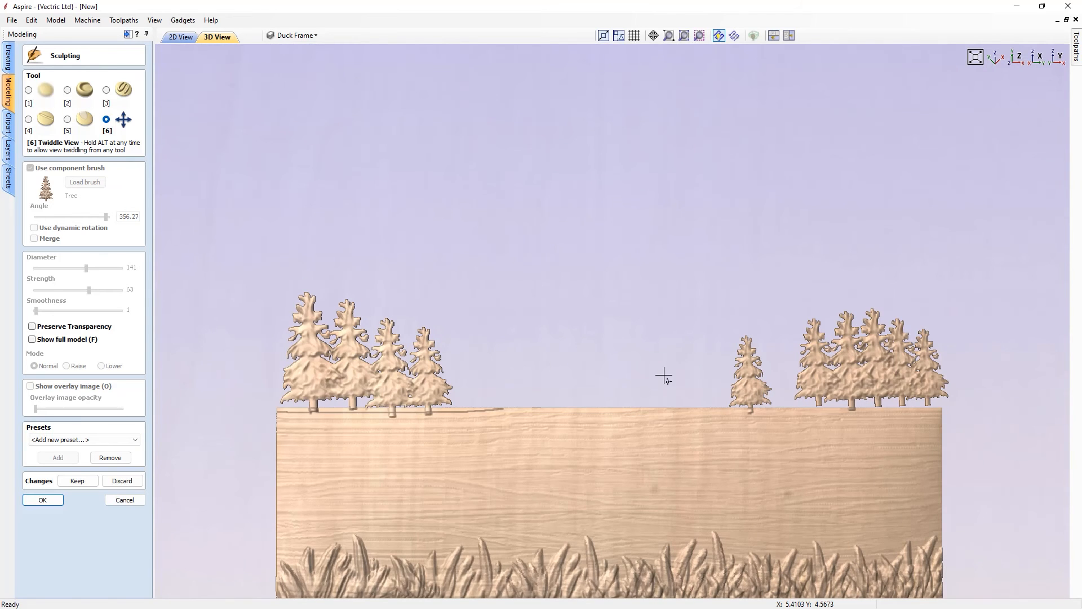
pyautogui.moveTo(664, 373); pyautogui.dragTo(666, 308, button='middle')
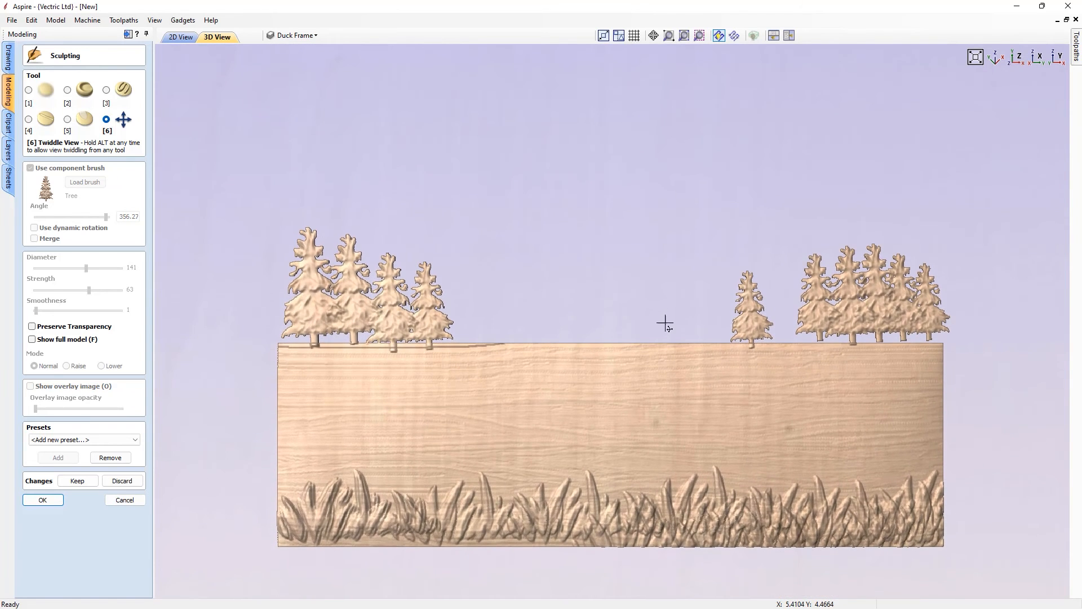
pyautogui.scroll(1, 665, 324)
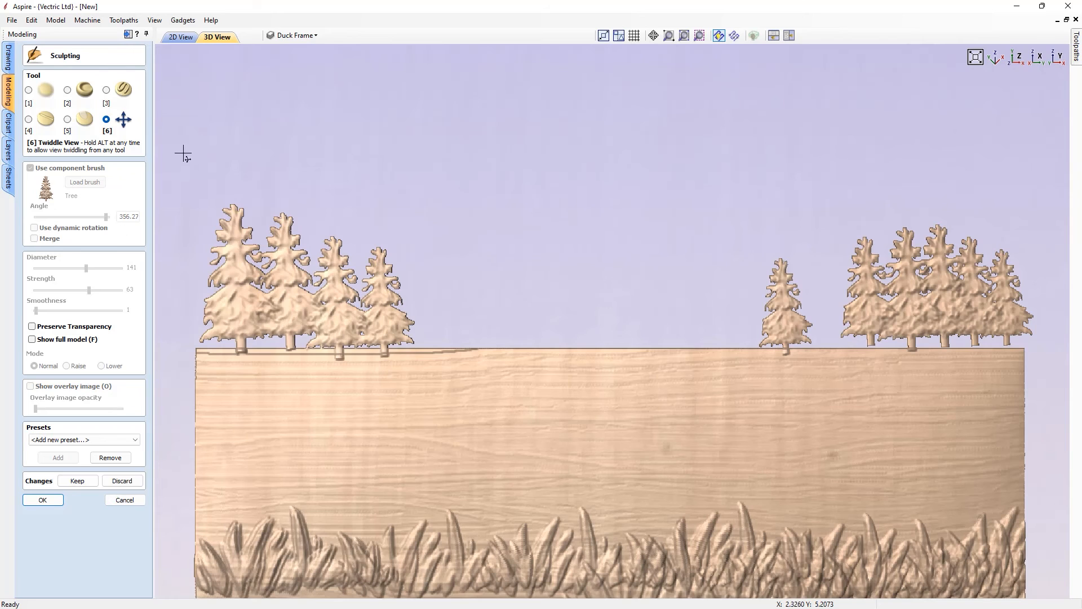
pyautogui.click(67, 91)
pyautogui.keyDown('ctrl'); pyautogui.scroll(-12, 244, 361); pyautogui.keyUp('ctrl')
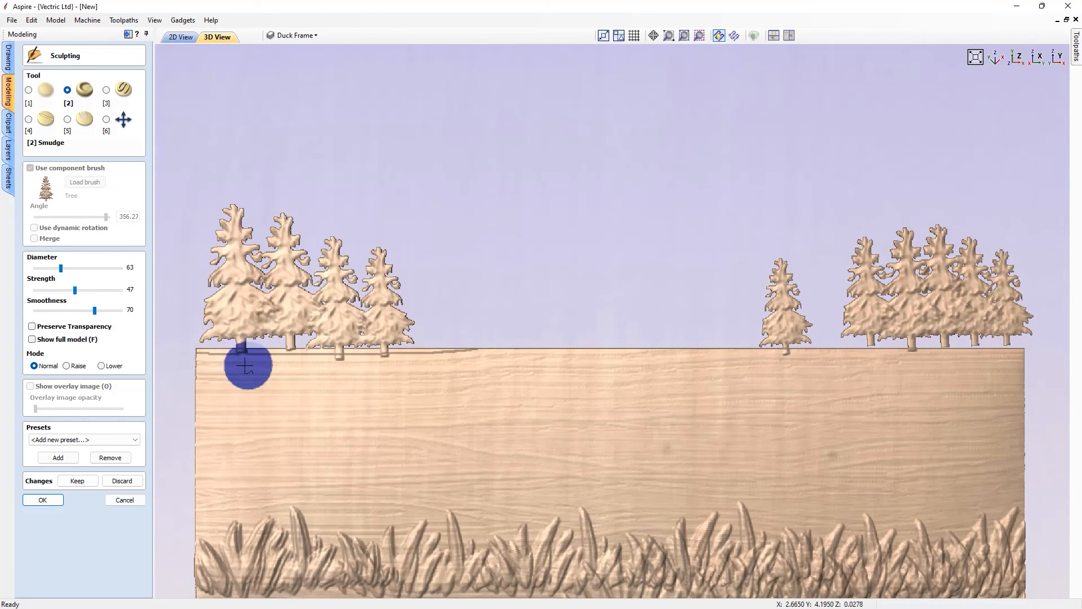
pyautogui.keyDown('shift'); pyautogui.scroll(-4, 219, 357); pyautogui.keyUp('shift')
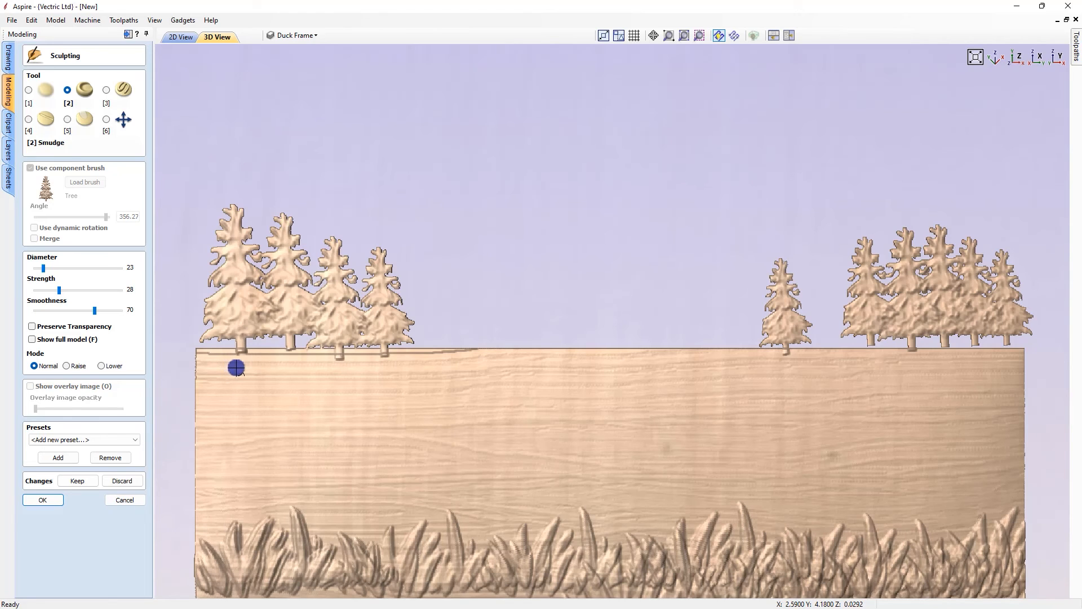
pyautogui.click(32, 326)
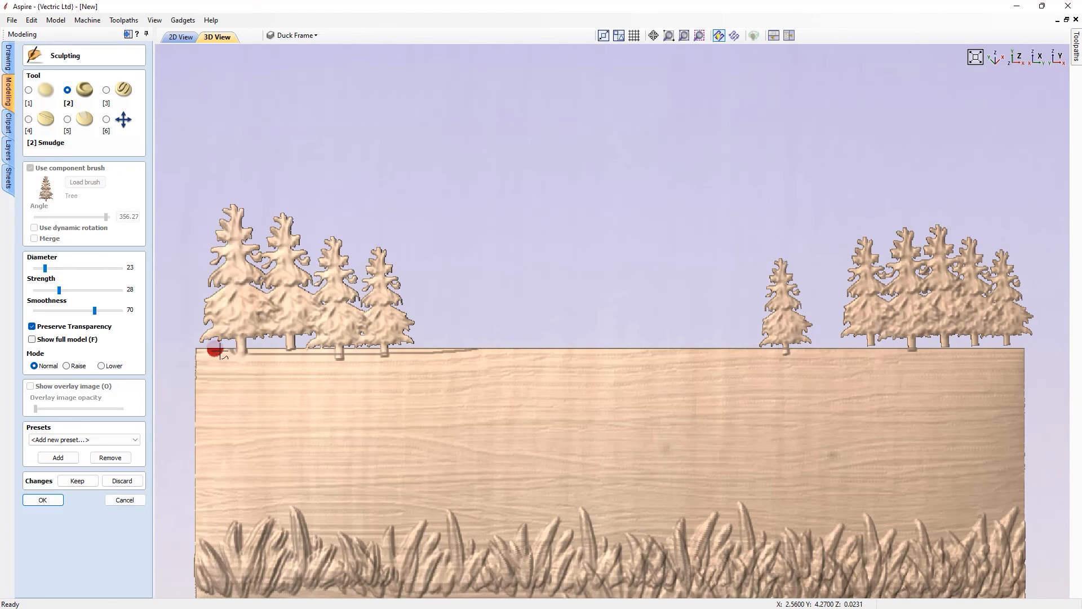
pyautogui.moveTo(241, 361)
pyautogui.mouseDown()
pyautogui.moveTo(241, 351)
pyautogui.moveTo(261, 357)
pyautogui.moveTo(225, 353)
pyautogui.moveTo(321, 355)
pyautogui.moveTo(244, 360)
pyautogui.moveTo(314, 361)
pyautogui.moveTo(304, 360)
pyautogui.moveTo(310, 345)
pyautogui.moveTo(394, 375)
pyautogui.moveTo(353, 353)
pyautogui.moveTo(462, 353)
pyautogui.moveTo(377, 355)
pyautogui.mouseUp()
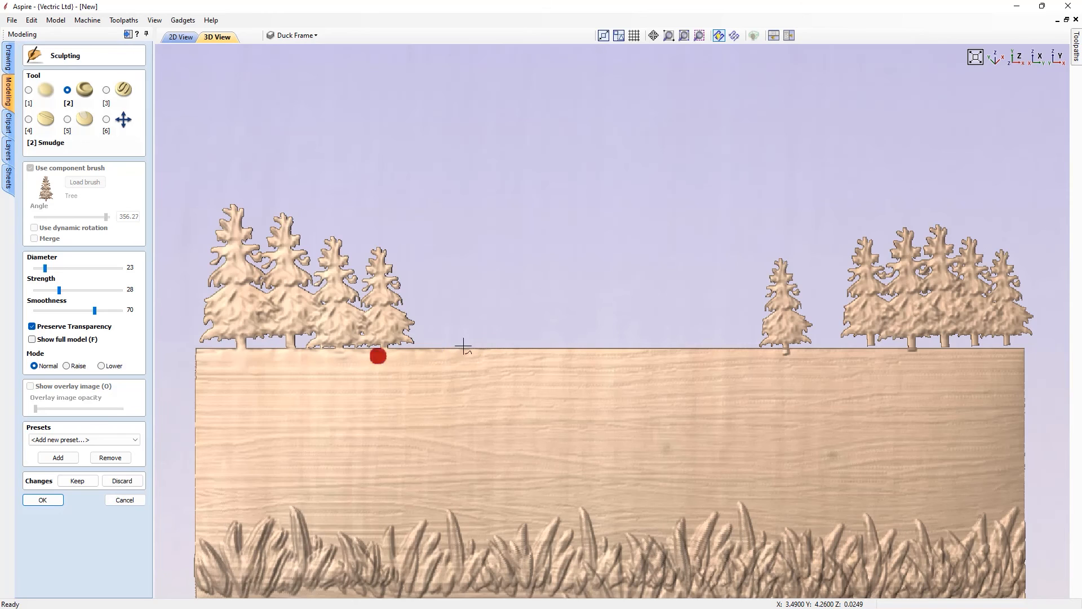
pyautogui.moveTo(464, 346)
pyautogui.mouseDown()
pyautogui.moveTo(441, 349)
pyautogui.moveTo(485, 343)
pyautogui.mouseUp()
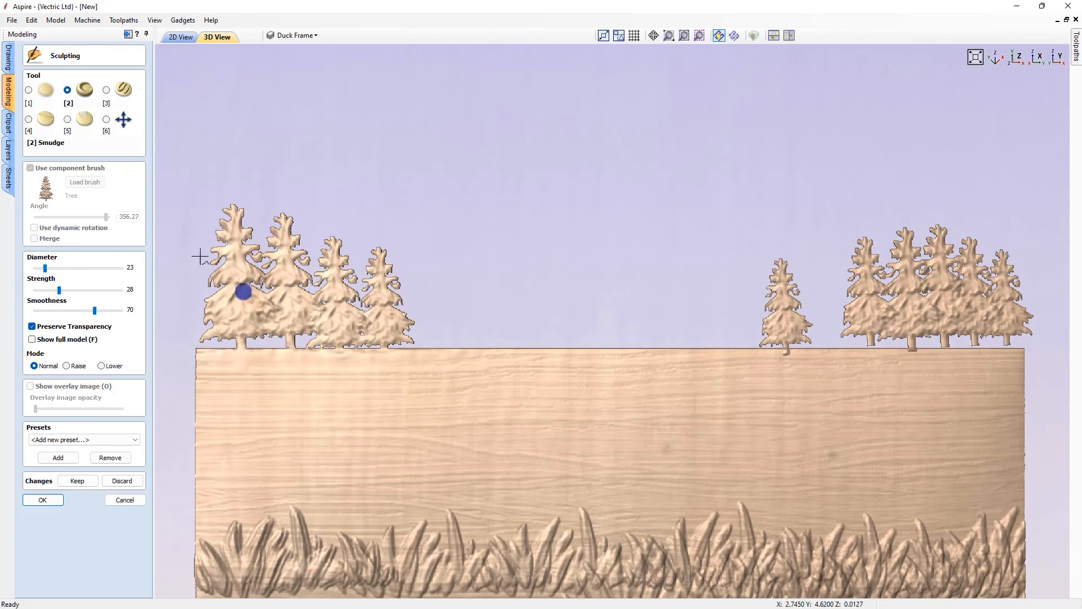
# Smudge the lone tree's trunk base into the water's upper edge
pyautogui.click(107, 120)
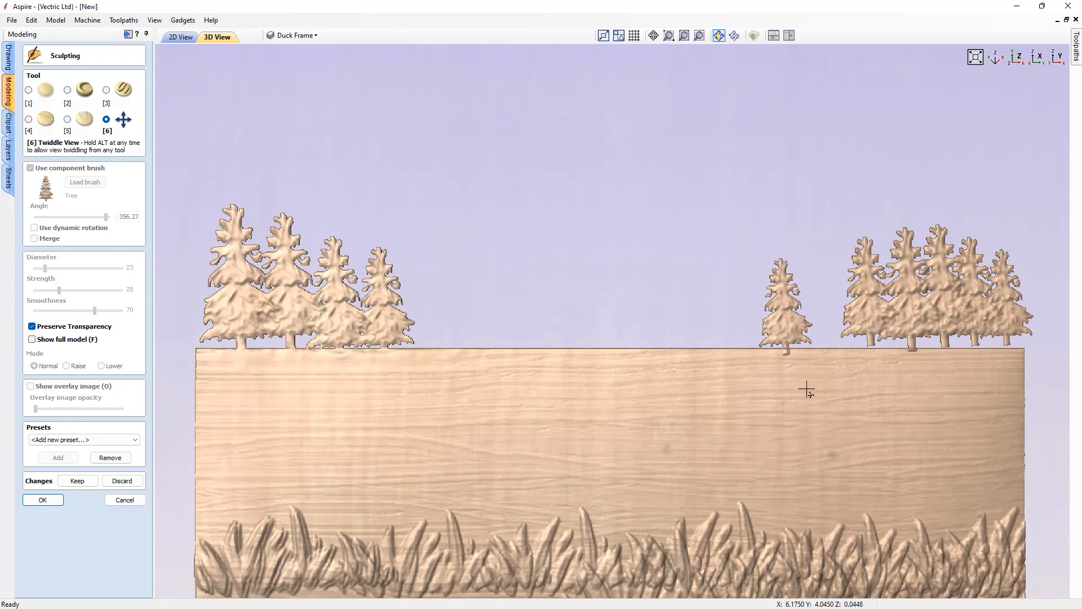
pyautogui.moveTo(857, 393); pyautogui.dragTo(561, 363, button='middle')
pyautogui.click(77, 91)
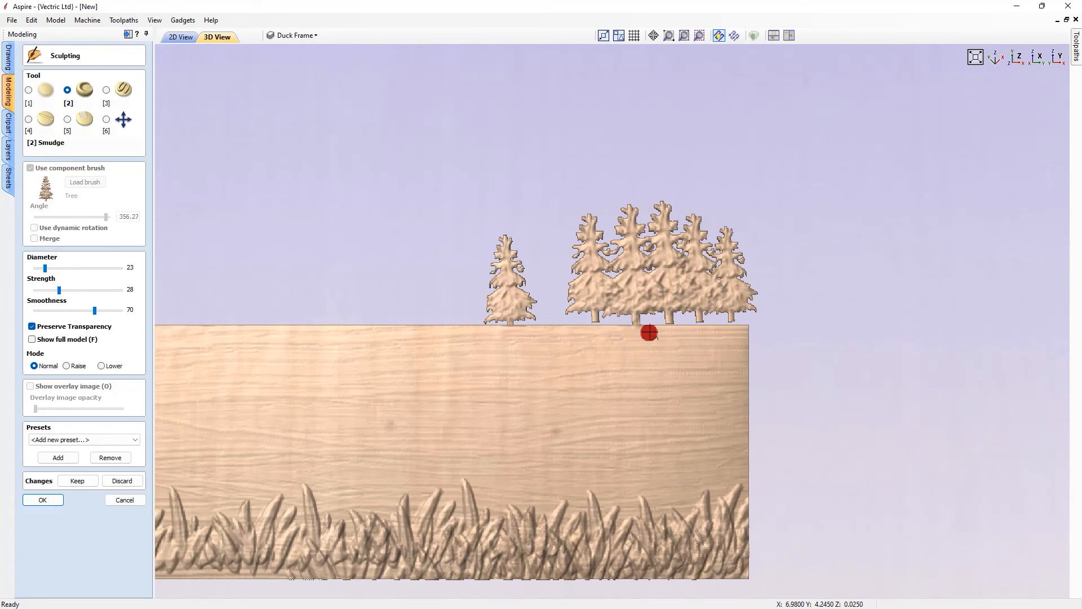
# With the component brush and Preserve Transparency off, deposit material at diameter 17 between the five-tree cluster's trunks and the water edge
pyautogui.click(106, 120)
pyautogui.scroll(3, 248, 291)
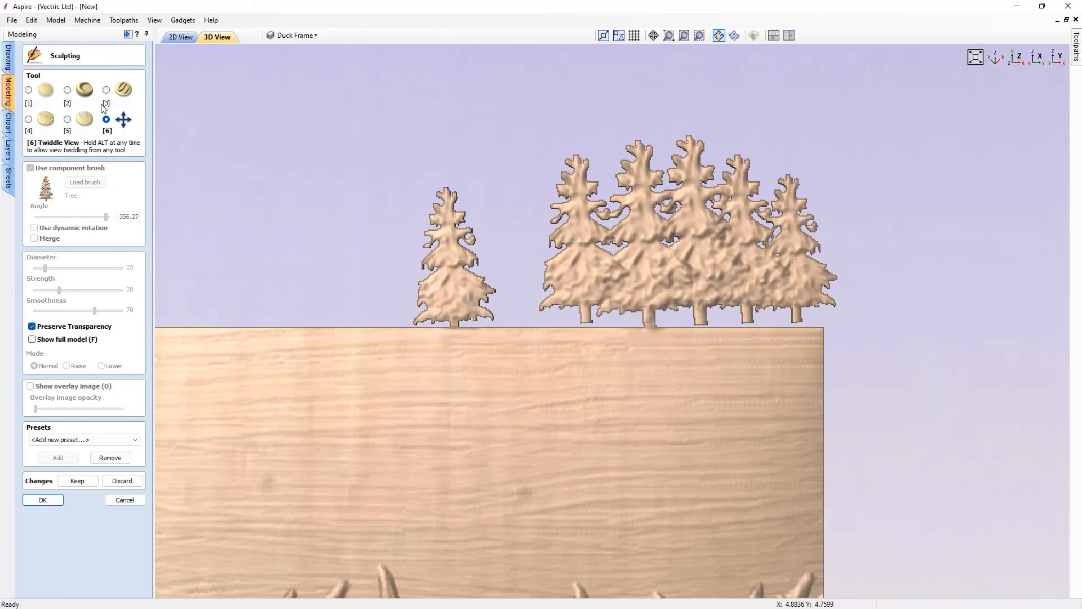
pyautogui.click(106, 91)
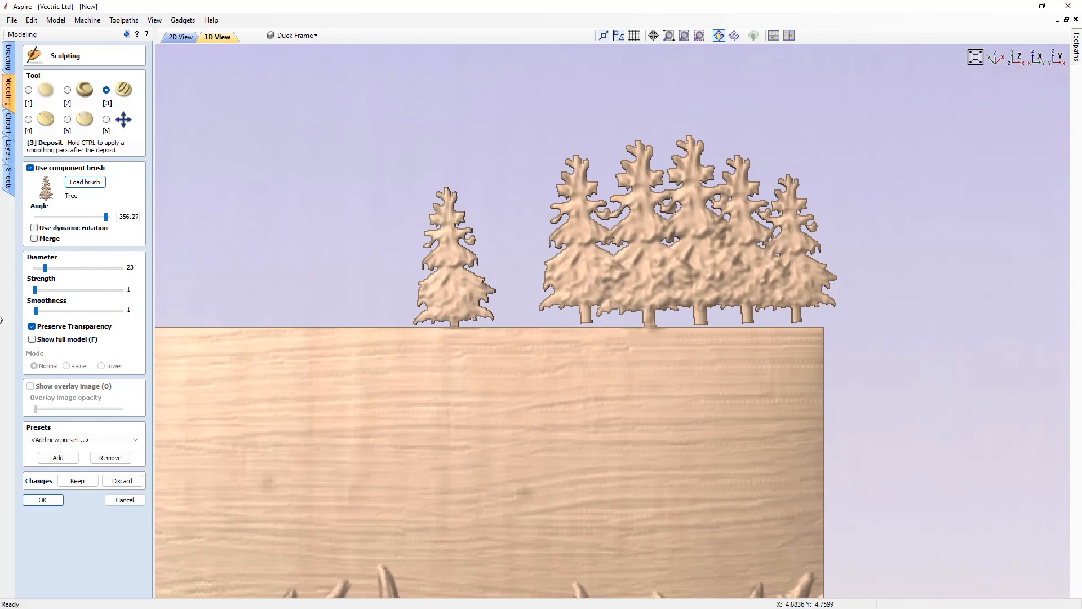
pyautogui.click(32, 328)
pyautogui.click(31, 168)
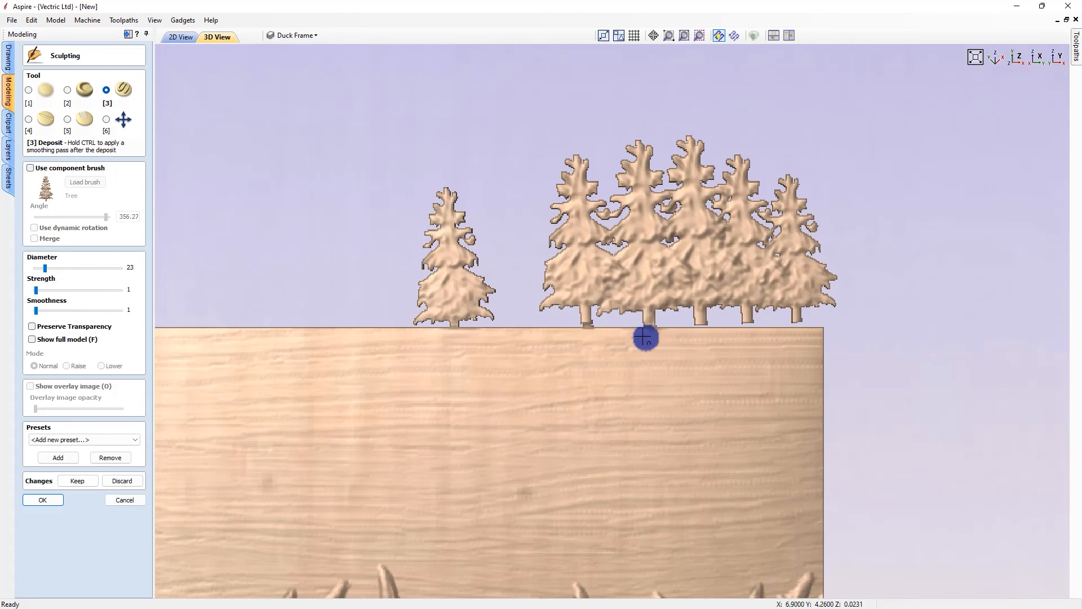
pyautogui.scroll(-4, 586, 325)
pyautogui.scroll(3, 587, 325)
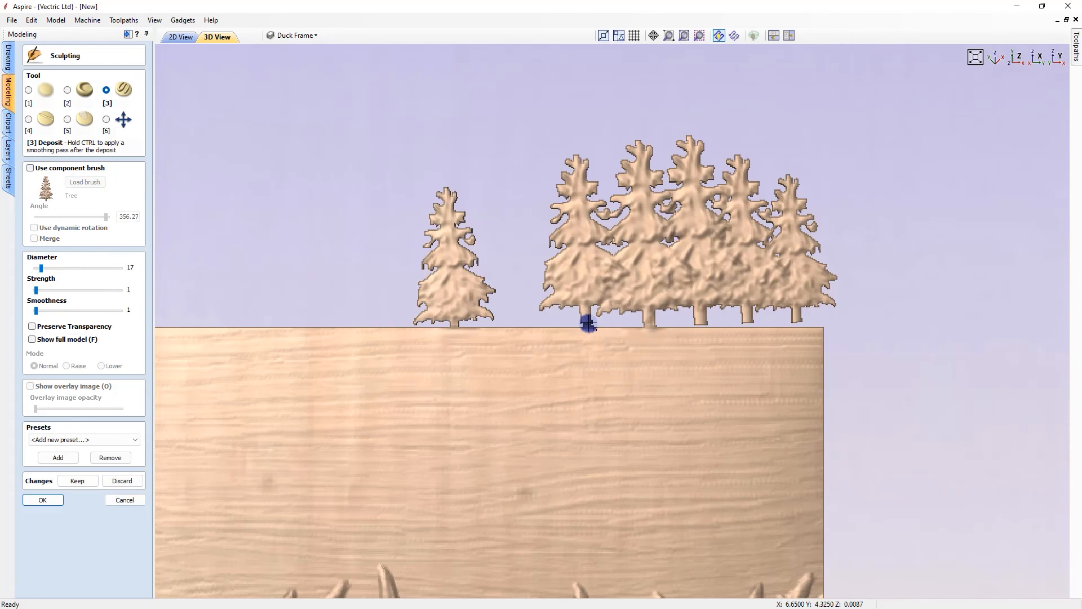
pyautogui.moveTo(588, 326); pyautogui.dragTo(700, 333)
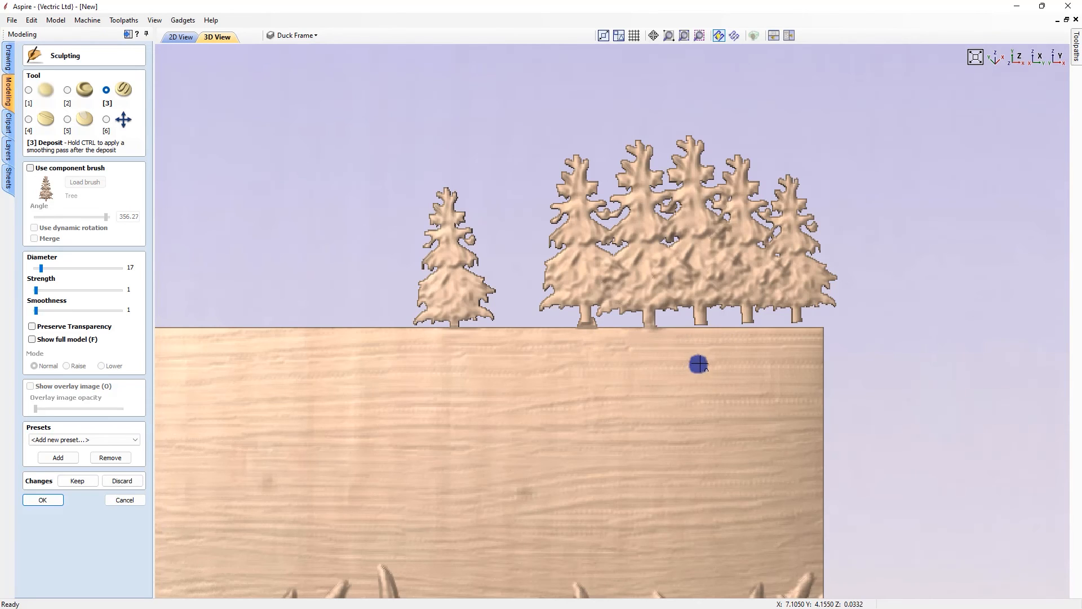
pyautogui.moveTo(702, 329)
pyautogui.mouseDown()
pyautogui.moveTo(715, 341)
pyautogui.moveTo(747, 323)
pyautogui.moveTo(795, 328)
pyautogui.mouseUp()
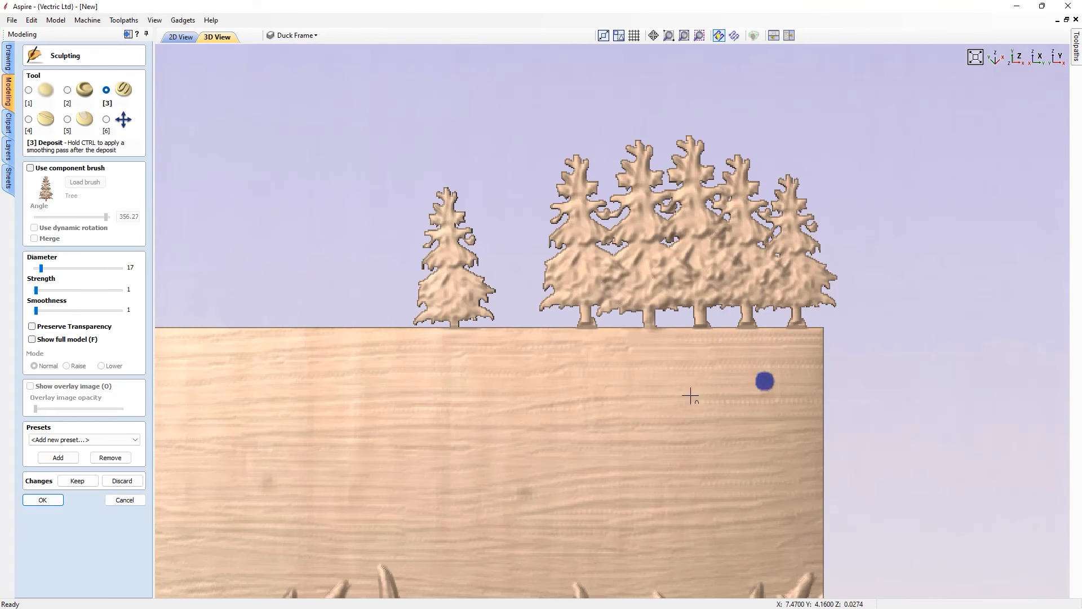
# Turn Preserve Transparency back on and smudge the five-tree cluster's trunk bases into the water
pyautogui.click(32, 326)
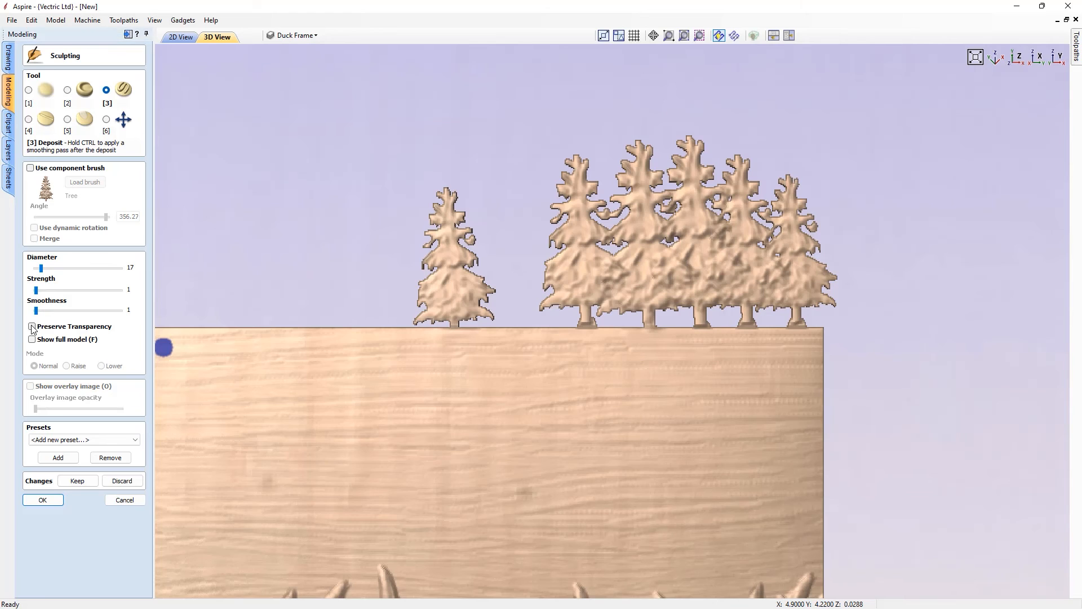
pyautogui.click(72, 95)
pyautogui.moveTo(595, 328)
pyautogui.mouseDown()
pyautogui.moveTo(577, 331)
pyautogui.moveTo(648, 314)
pyautogui.moveTo(648, 336)
pyautogui.moveTo(795, 325)
pyautogui.moveTo(789, 341)
pyautogui.mouseUp()
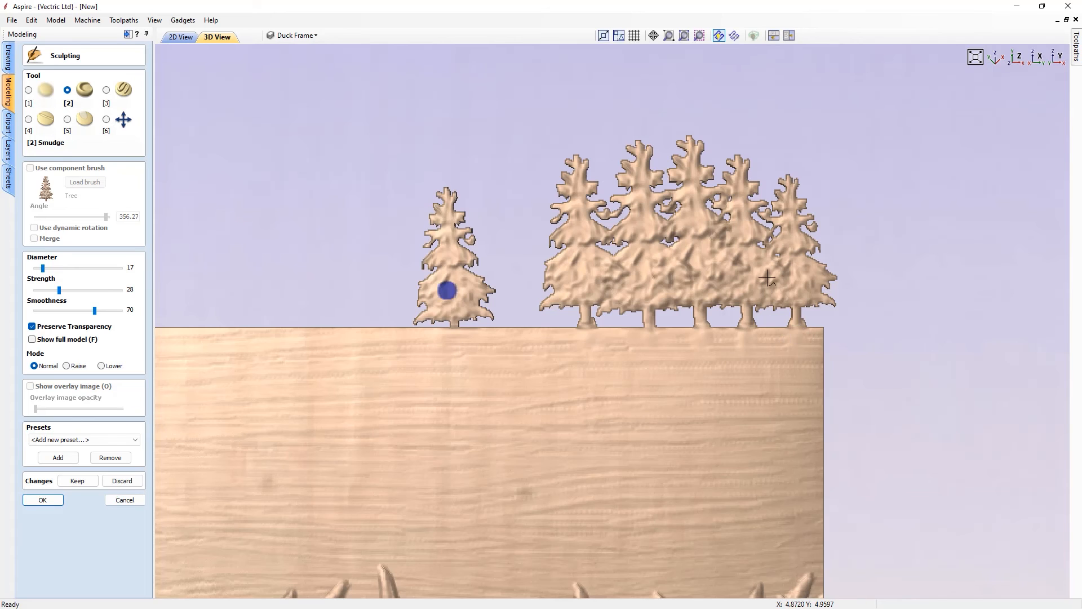
# Show the full model again, check the scene from above, and accept the sculpting of the Water component
pyautogui.click(106, 119)
pyautogui.scroll(-4, 588, 345)
pyautogui.moveTo(588, 345); pyautogui.dragTo(552, 327)
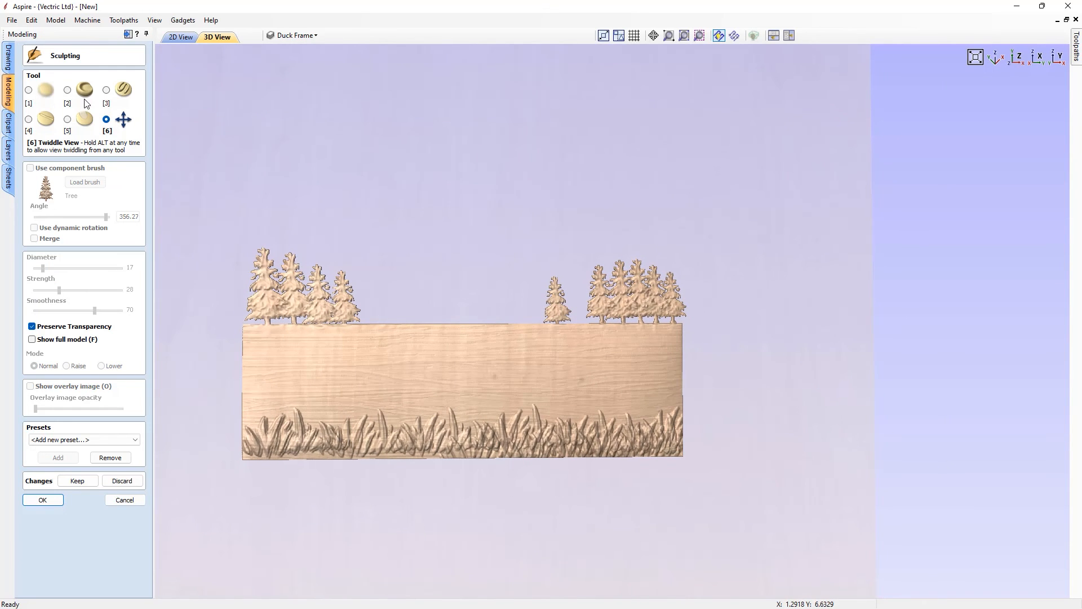
pyautogui.click(67, 90)
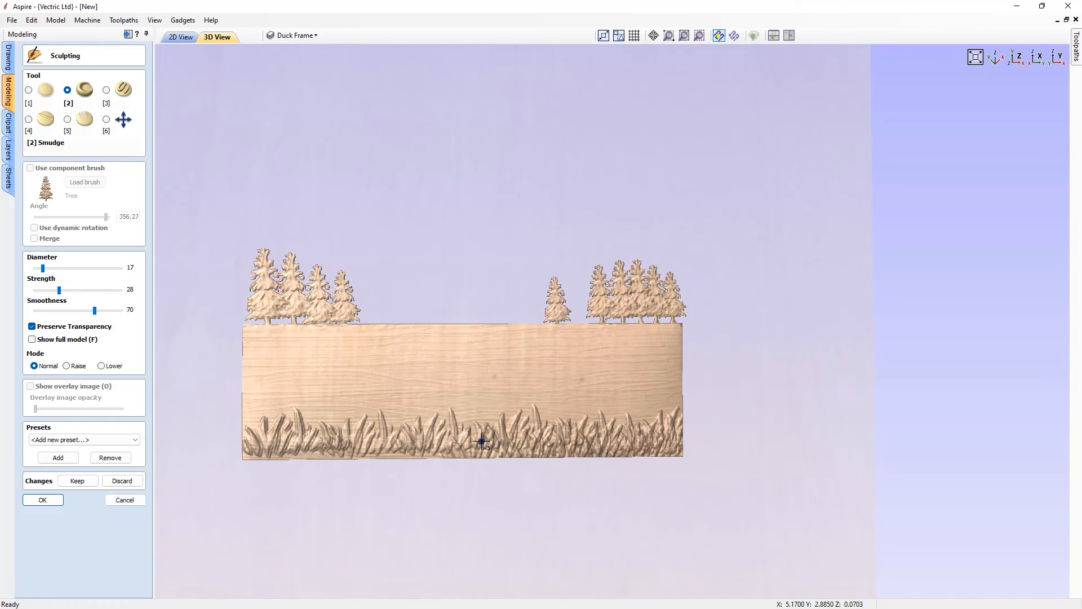
pyautogui.click(106, 120)
pyautogui.moveTo(679, 195); pyautogui.dragTo(606, 220)
pyautogui.press('f')
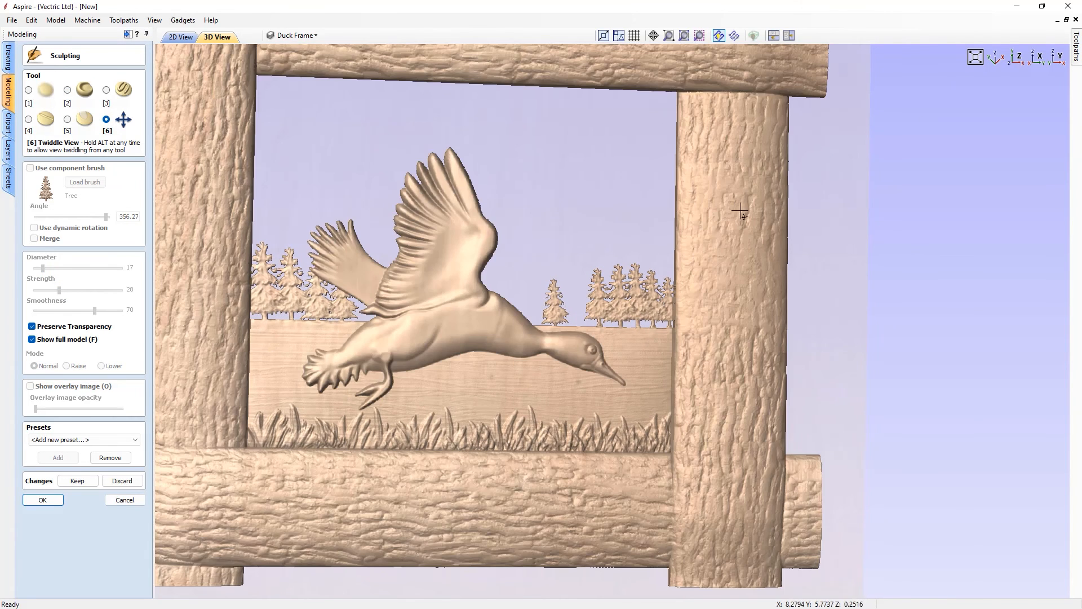
pyautogui.click(1021, 61)
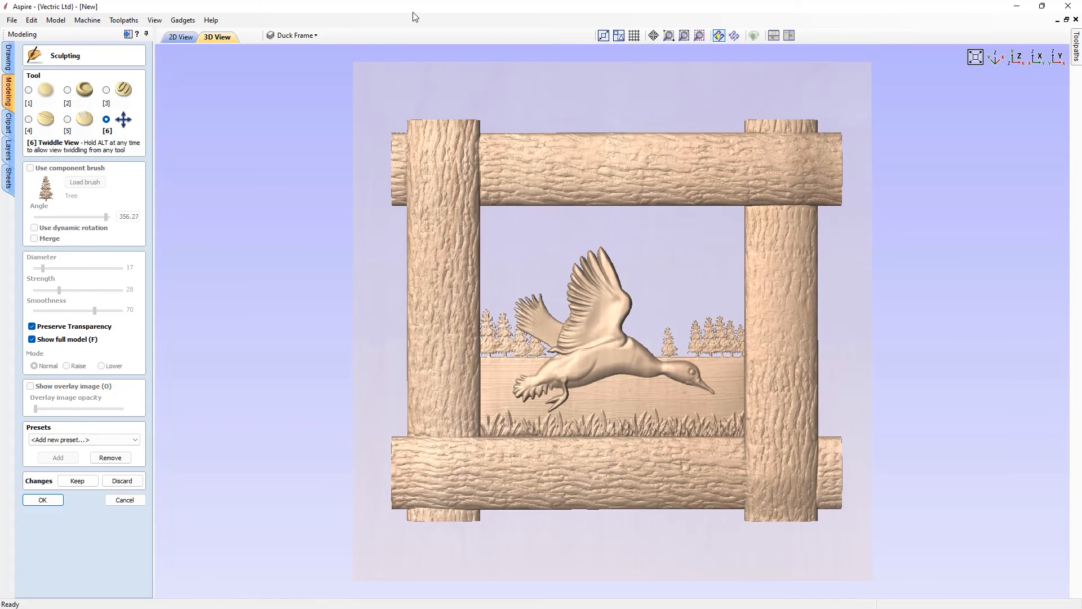
pyautogui.click(42, 499)
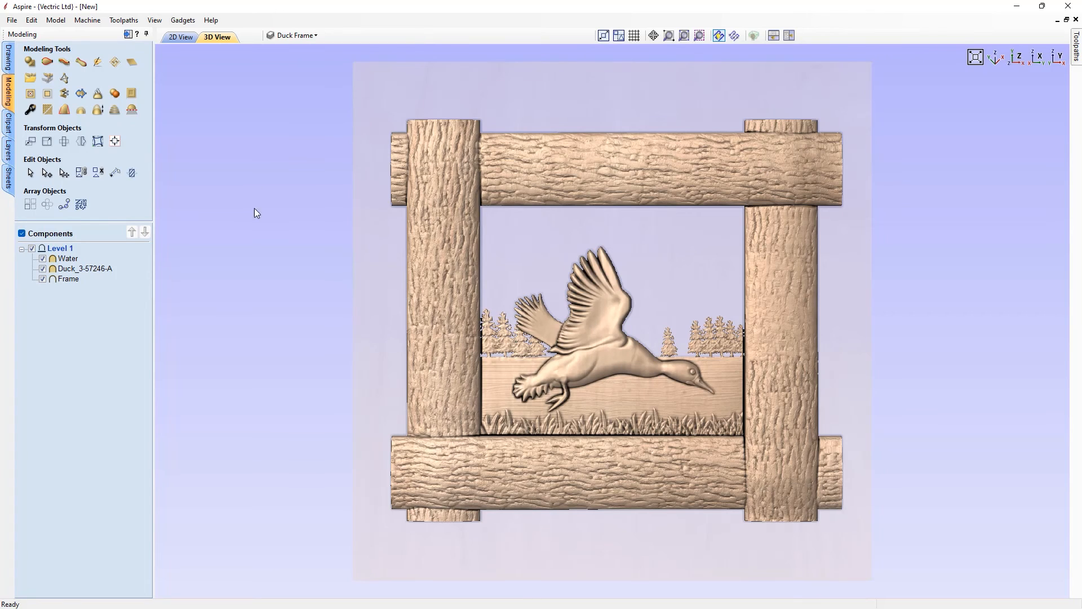
# Start sculpting the Duck_3-57246-A component
pyautogui.click(601, 325)
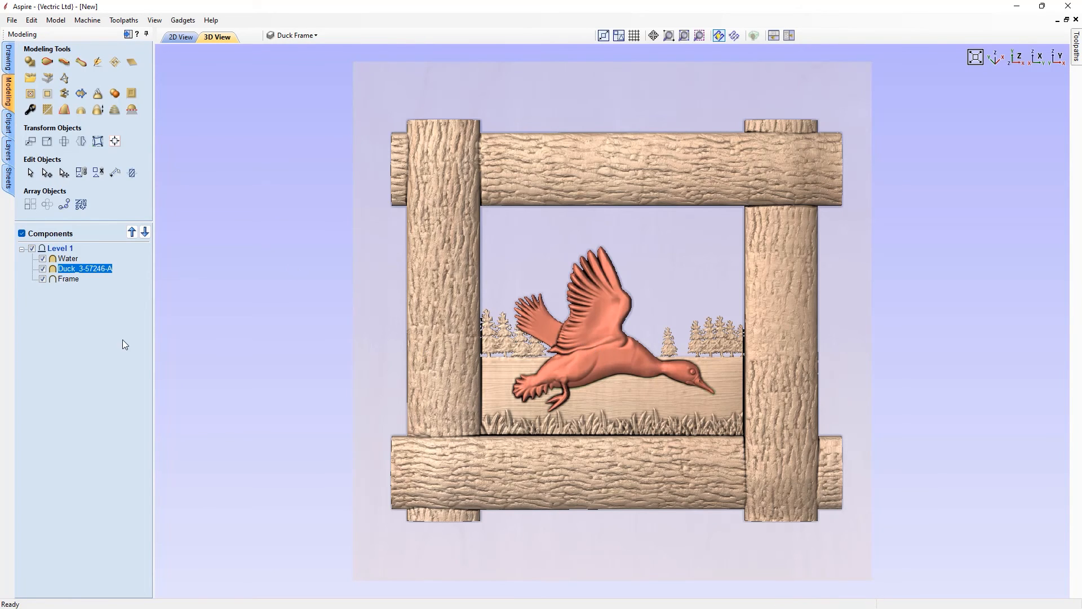
pyautogui.click(97, 63)
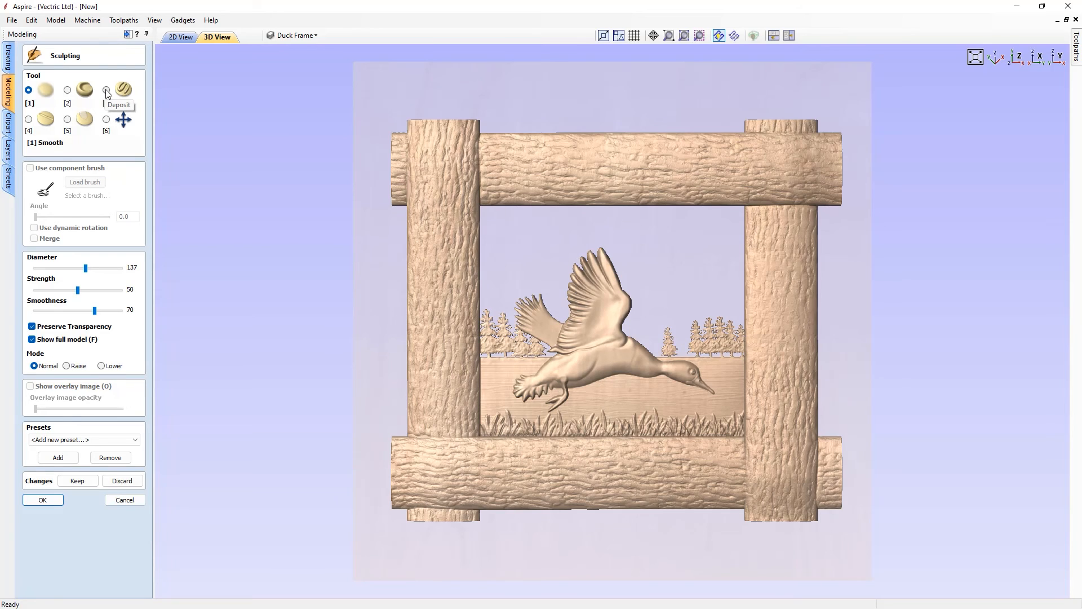
pyautogui.click(116, 132)
pyautogui.click(107, 120)
pyautogui.scroll(4, 643, 384)
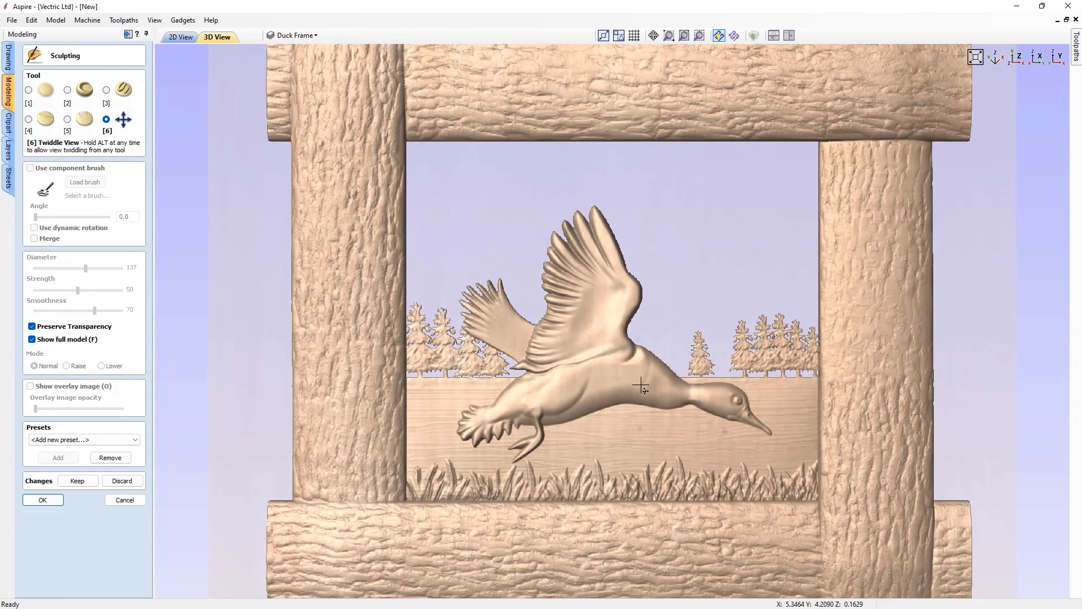
pyautogui.moveTo(671, 326); pyautogui.dragTo(664, 275)
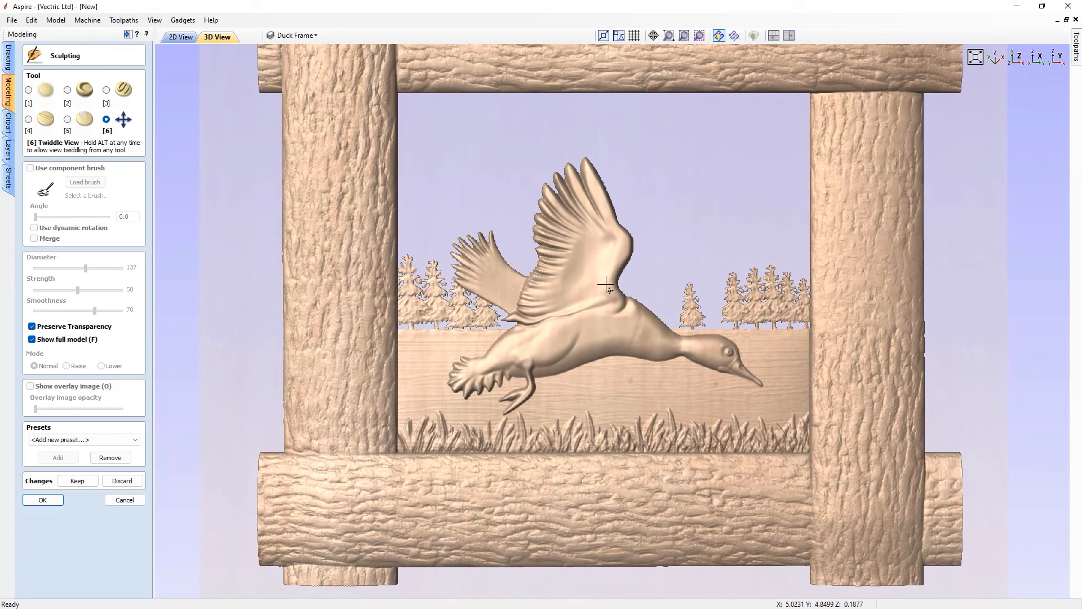
# Set up the Deposit tool with the Fine Feathers component brush and dynamic rotation
pyautogui.click(106, 90)
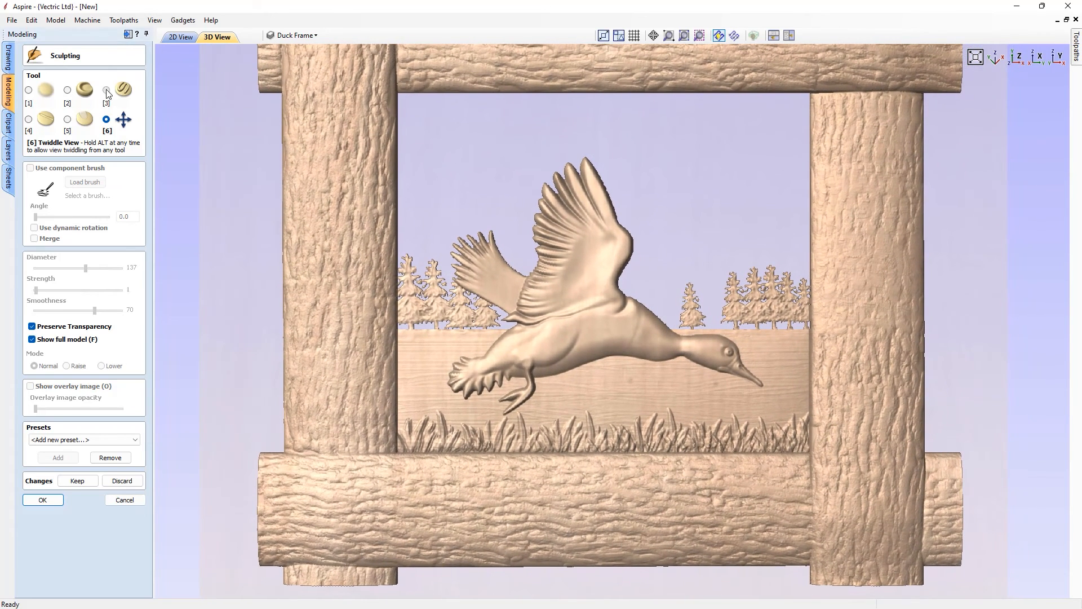
pyautogui.click(30, 168)
pyautogui.click(85, 182)
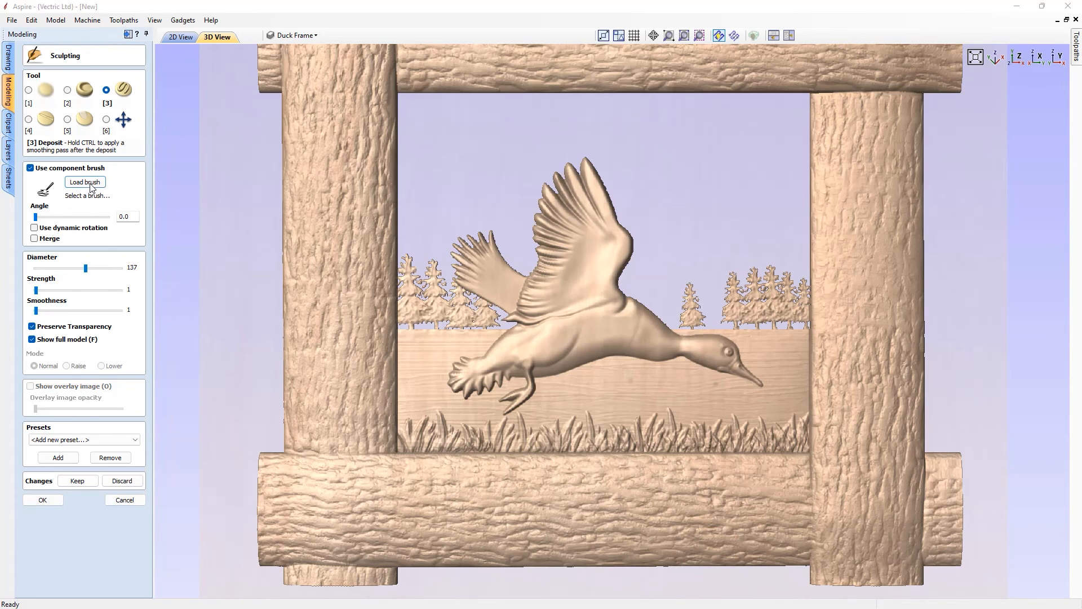
pyautogui.click(645, 231)
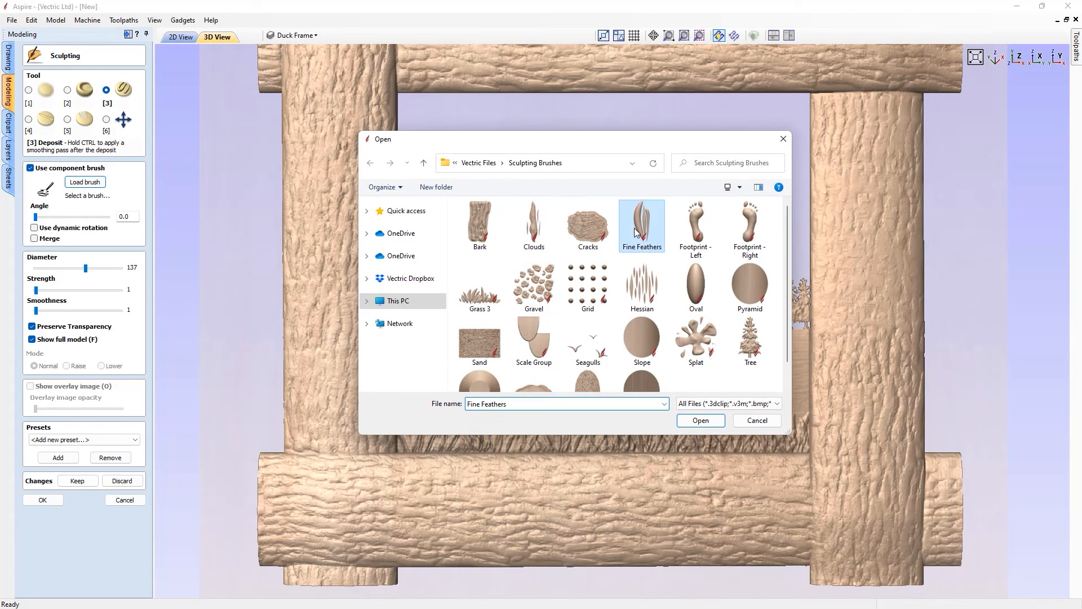
pyautogui.click(704, 423)
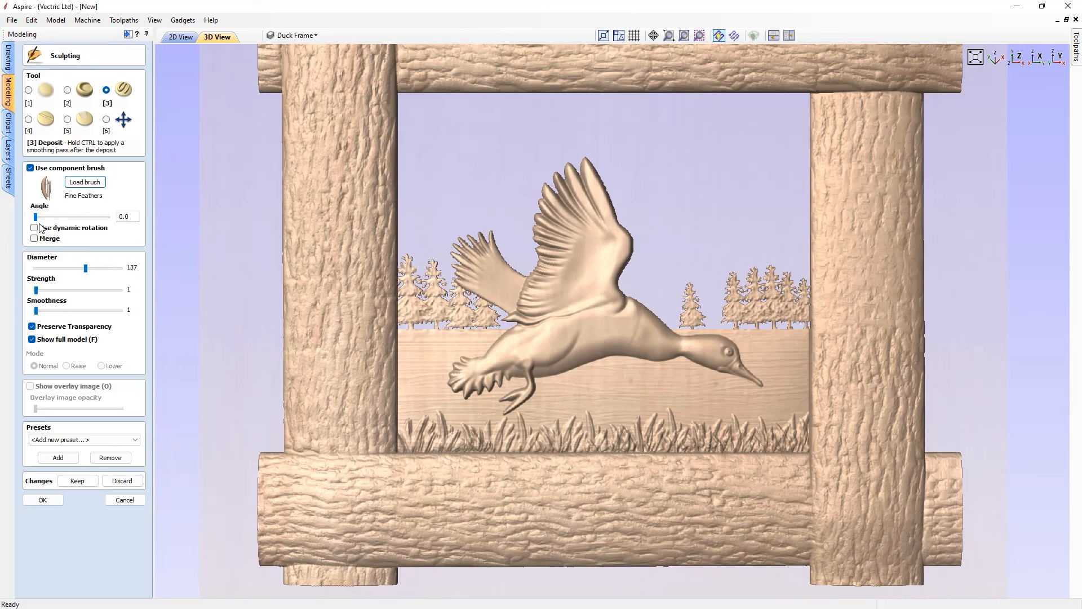
pyautogui.click(34, 228)
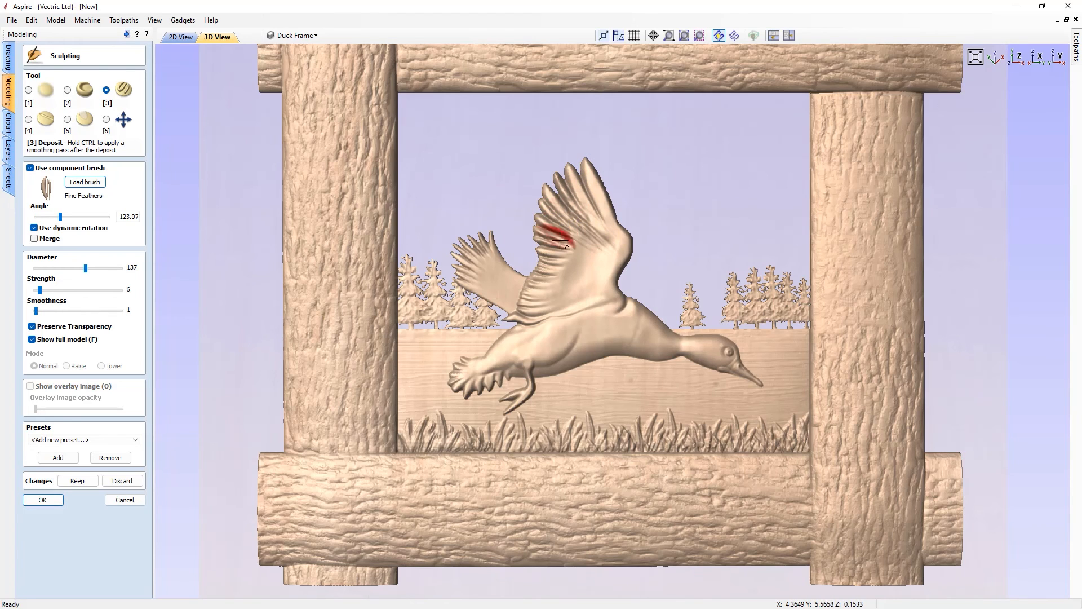
# Deposit feather detail at diameter 137 on the duck's near wing with strength 6 and on the far wing and underside with strength 5
pyautogui.moveTo(561, 241); pyautogui.dragTo(612, 263)
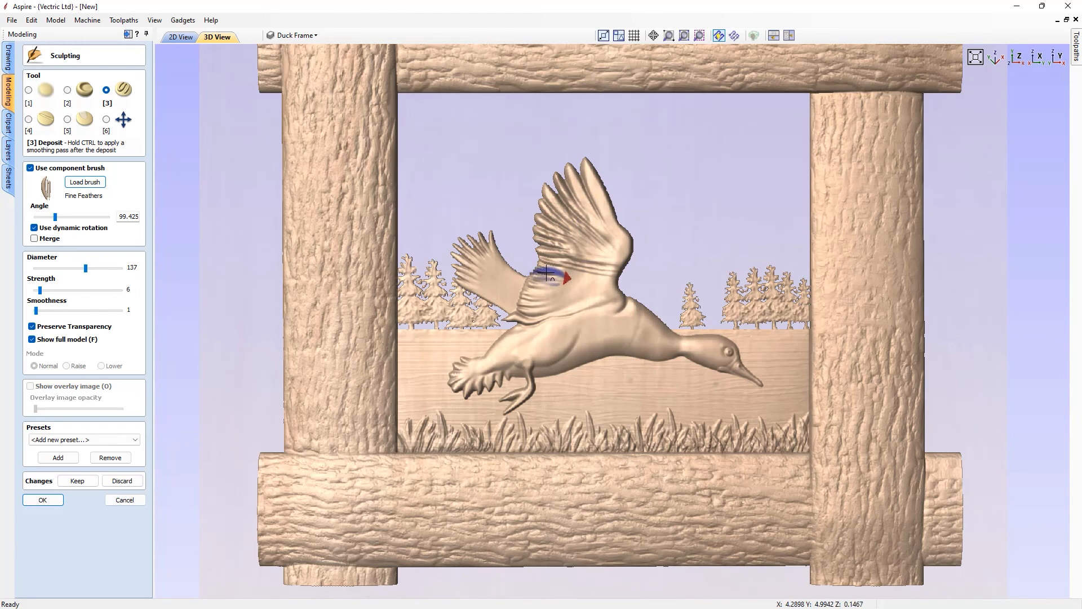
pyautogui.moveTo(547, 273); pyautogui.dragTo(598, 271)
pyautogui.moveTo(536, 284); pyautogui.dragTo(588, 290)
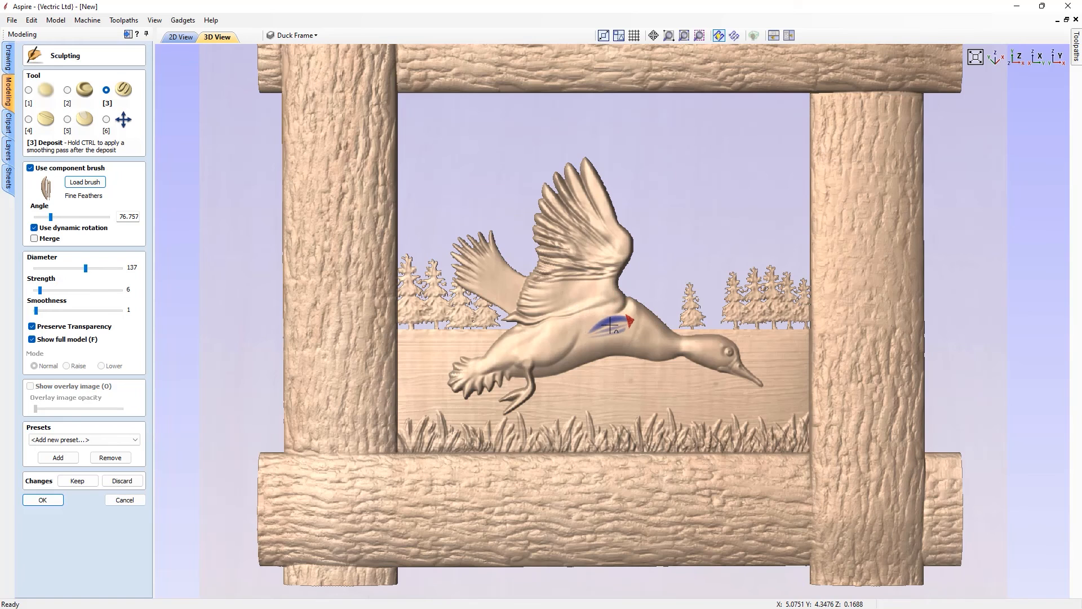
pyautogui.hotkey('ctrl', 'z')
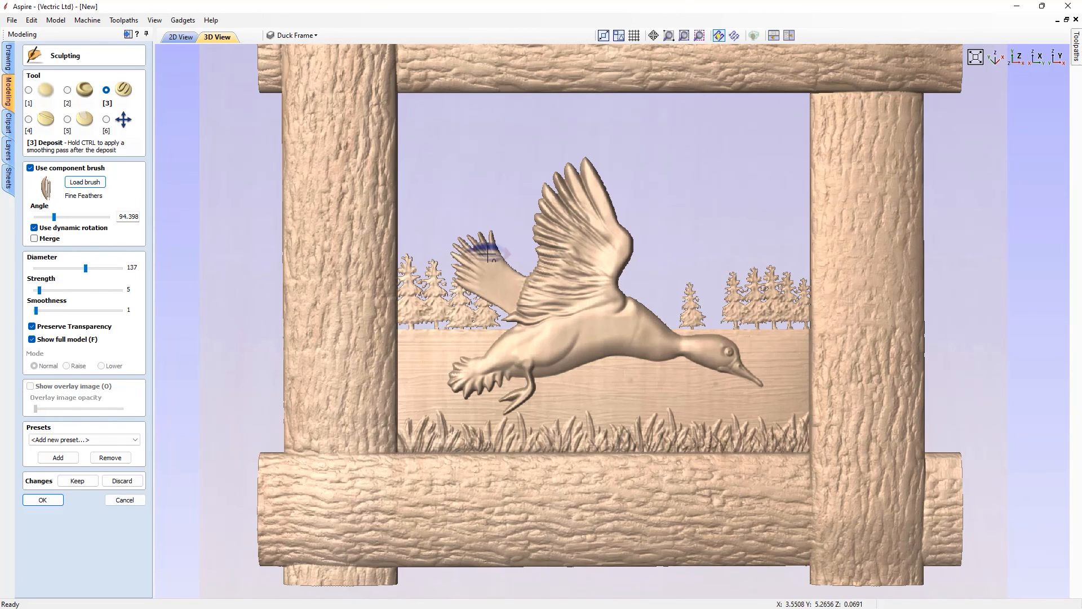
pyautogui.moveTo(484, 244)
pyautogui.mouseDown()
pyautogui.moveTo(511, 278)
pyautogui.moveTo(478, 262)
pyautogui.moveTo(506, 289)
pyautogui.mouseUp()
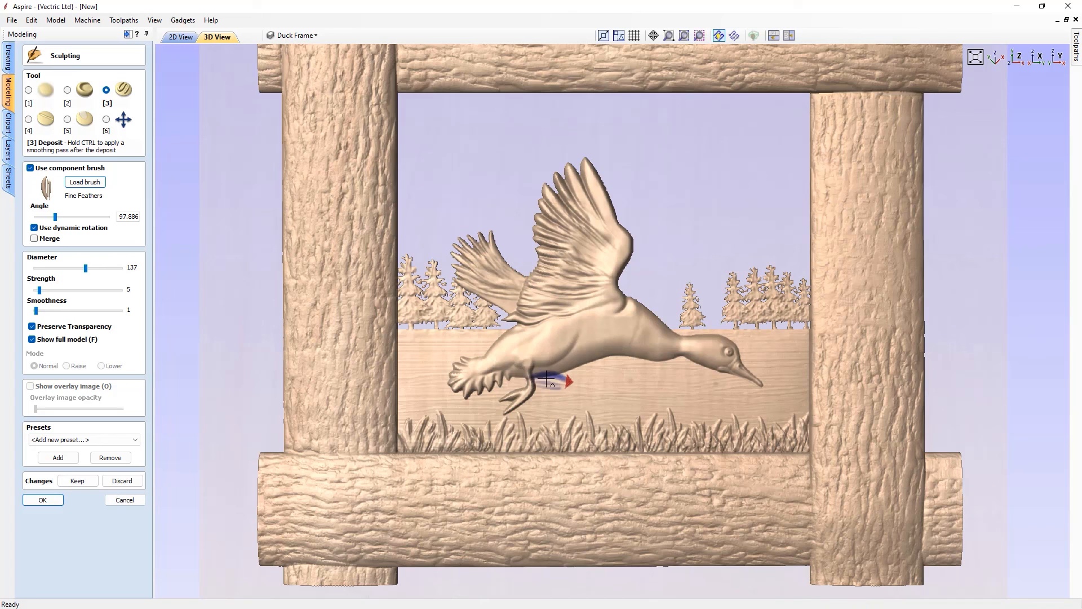
pyautogui.moveTo(540, 370); pyautogui.dragTo(579, 359)
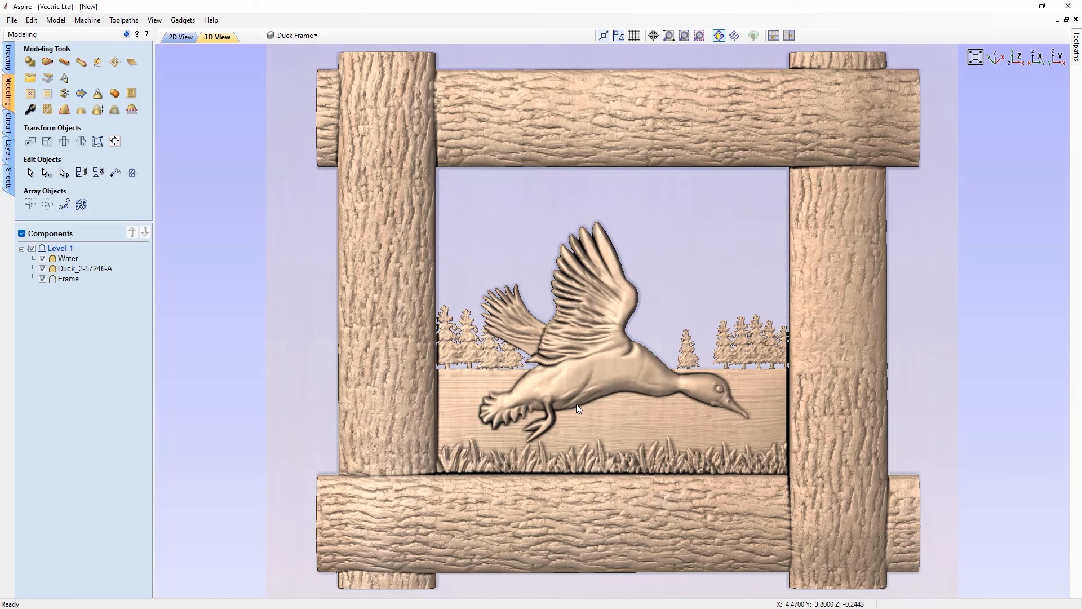
# Start sculpting the Water component with the Deposit tool
pyautogui.click(97, 63)
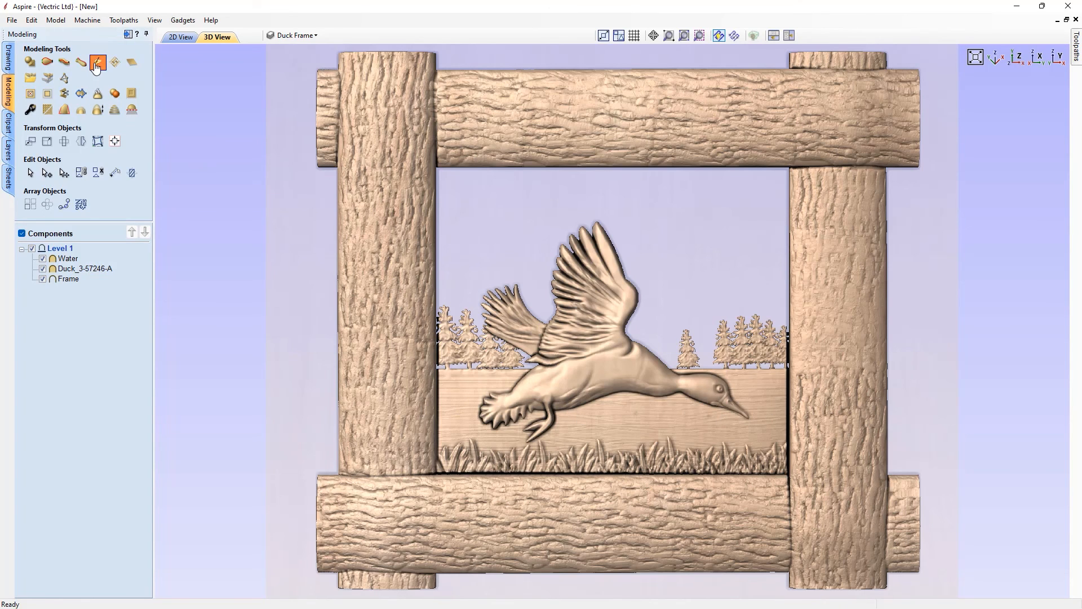
pyautogui.click(66, 258)
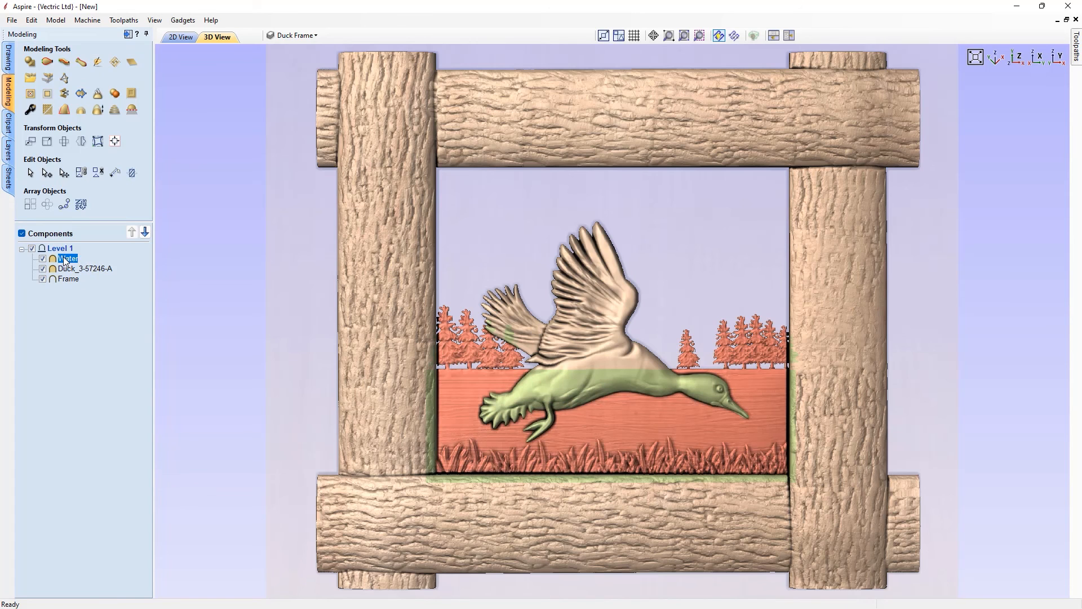
pyautogui.click(97, 63)
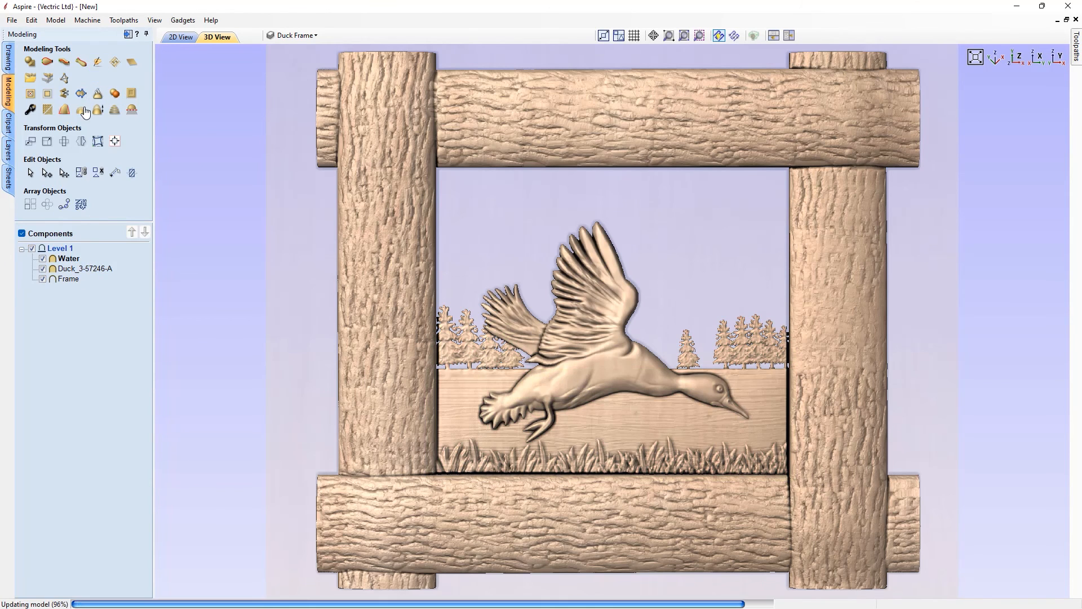
pyautogui.click(119, 93)
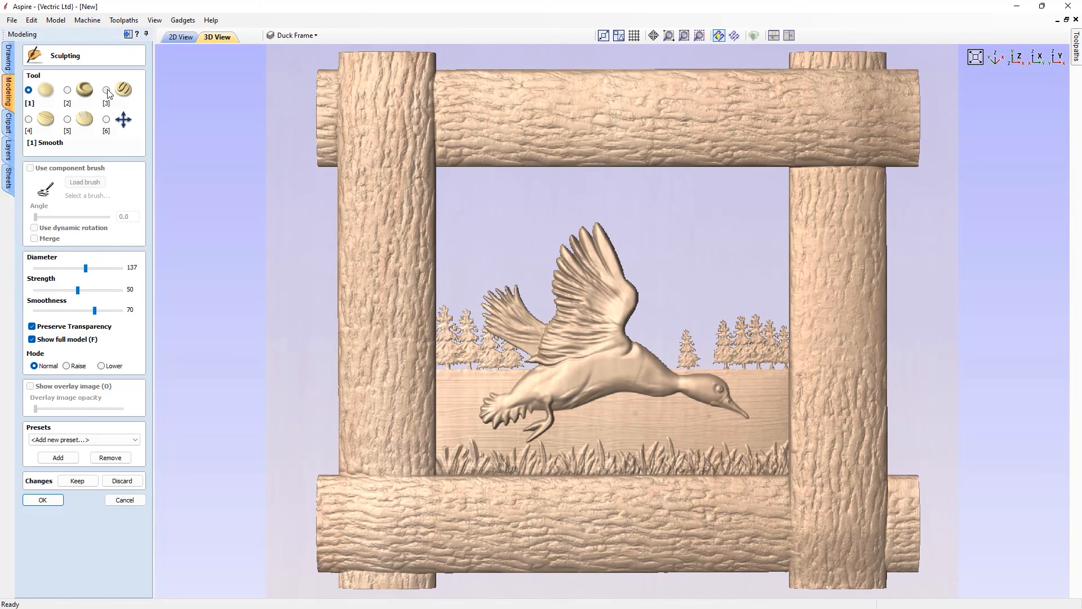
# Using the Water component brush with dynamic rotation, diameter 137 and strength 2, deposit ripples over the water and keep the changes
pyautogui.click(81, 182)
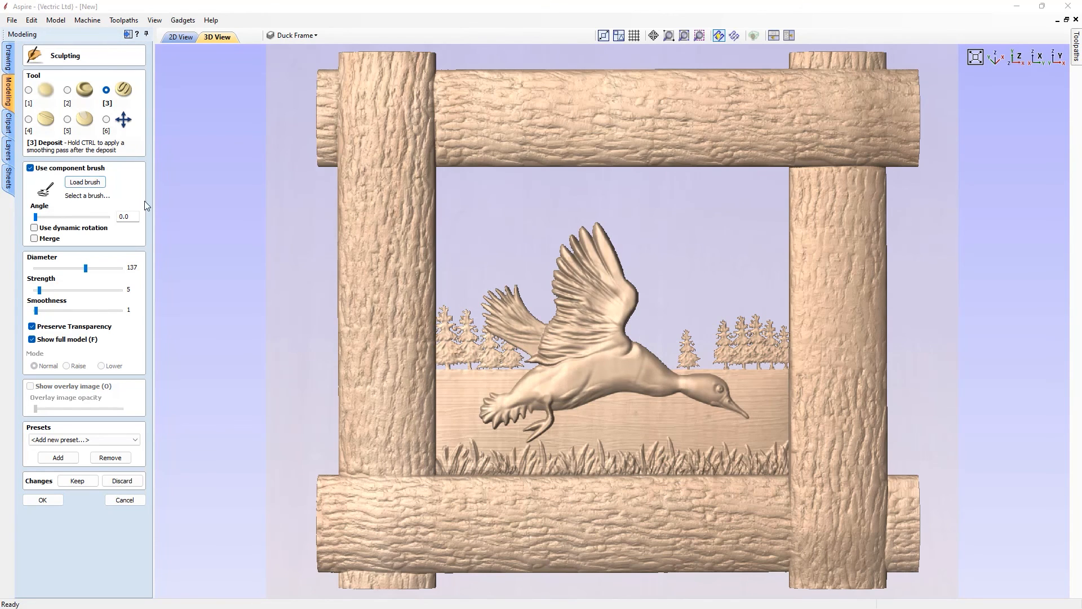
pyautogui.scroll(-1, 476, 322)
pyautogui.click(575, 365)
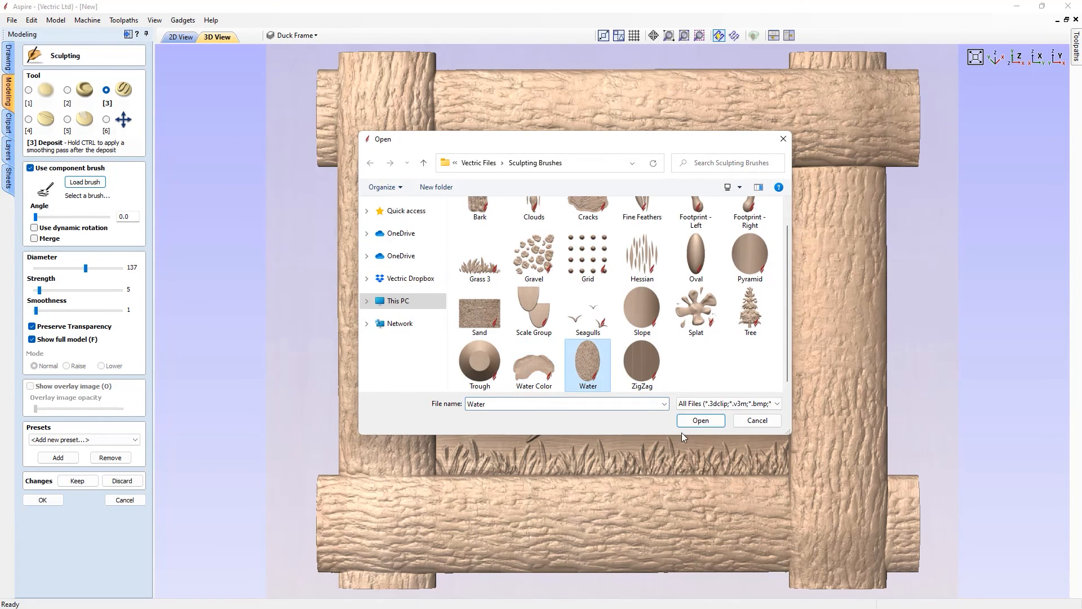
pyautogui.click(698, 420)
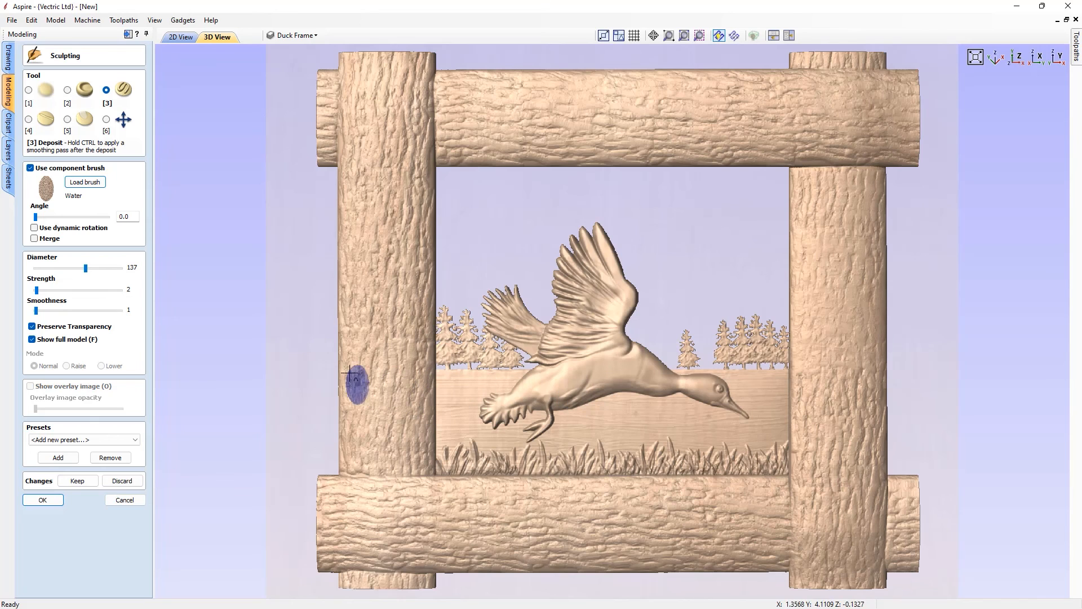
pyautogui.click(34, 228)
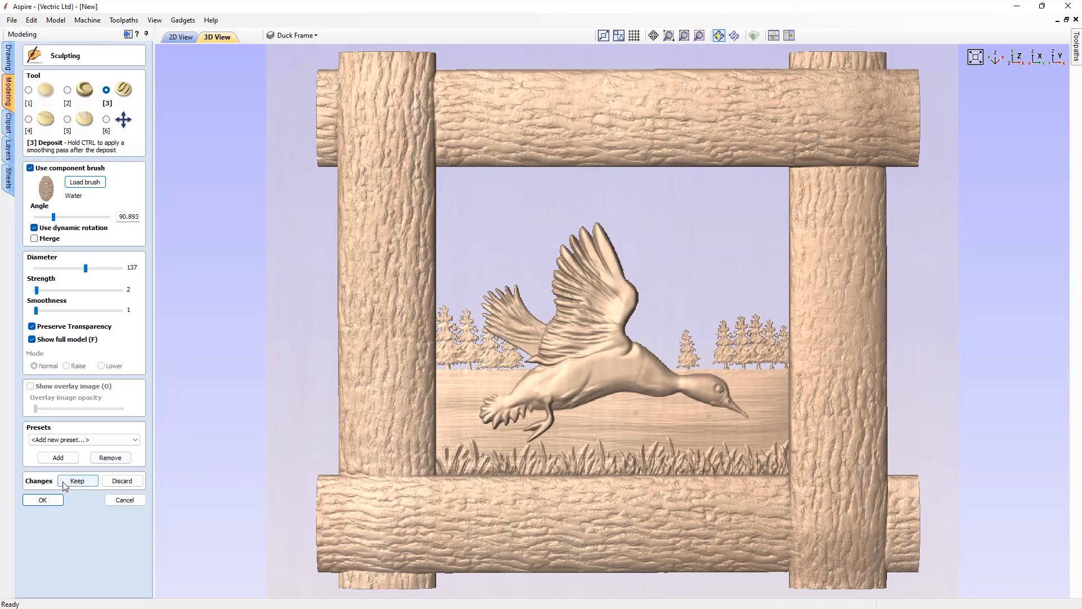
pyautogui.click(77, 482)
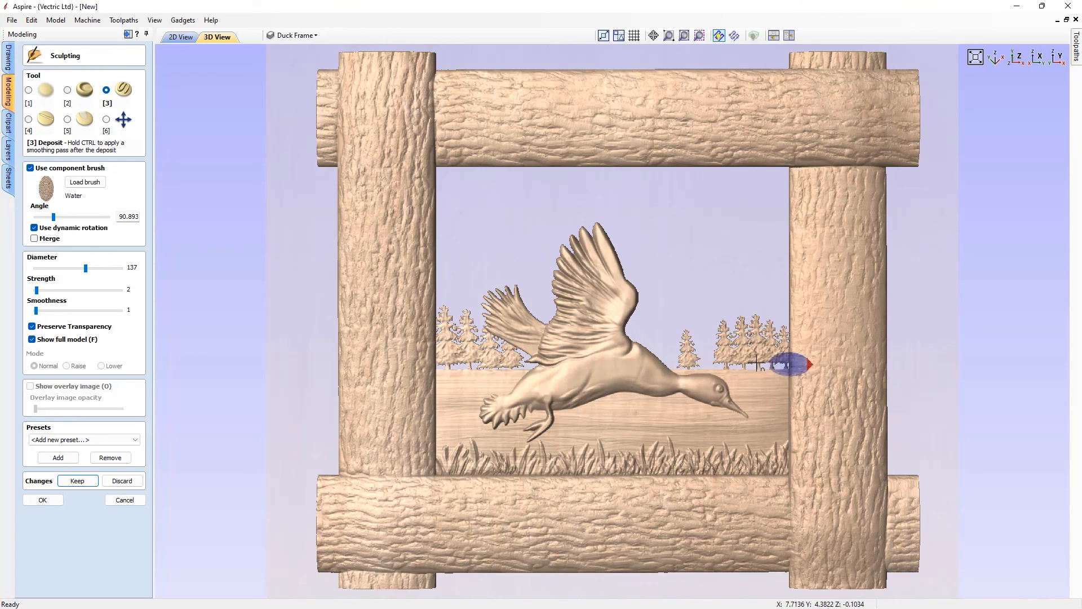
# Load the Grass 3 component brush and turn dynamic rotation off
pyautogui.click(86, 181)
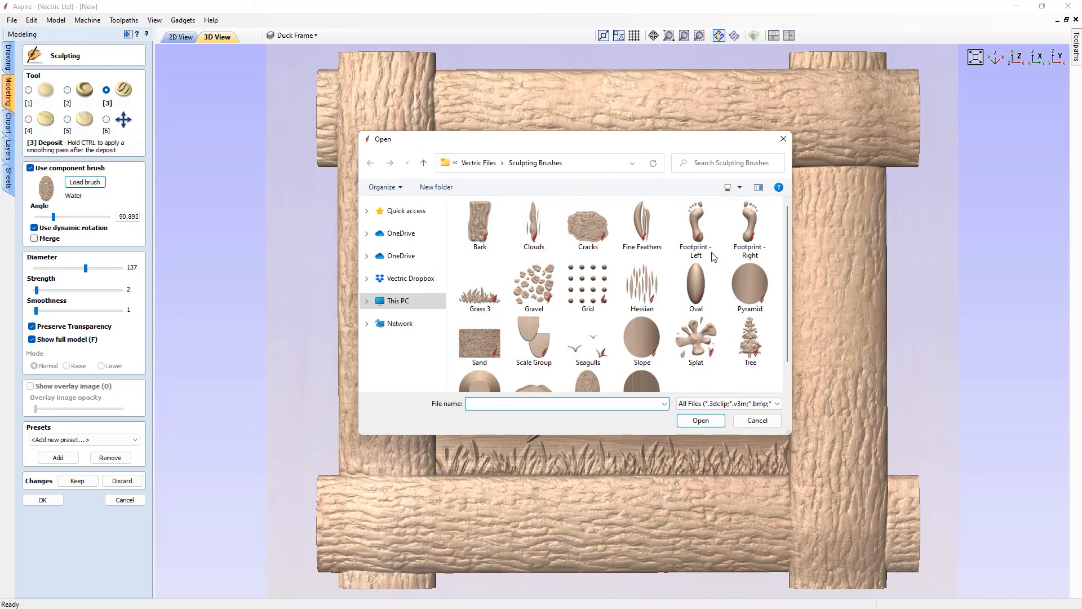
pyautogui.click(490, 298)
pyautogui.click(701, 420)
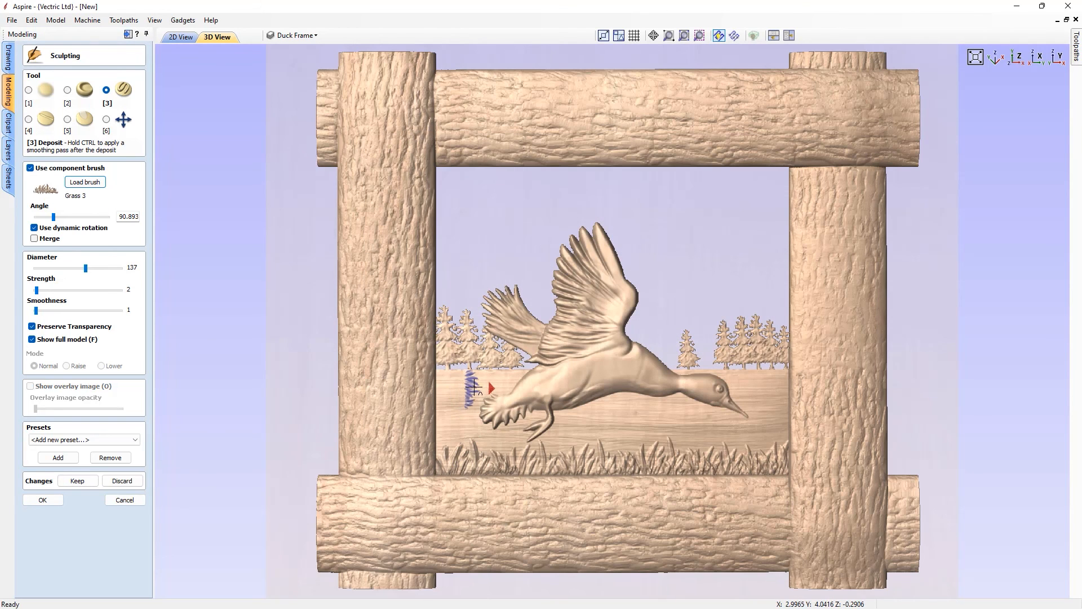
pyautogui.click(36, 228)
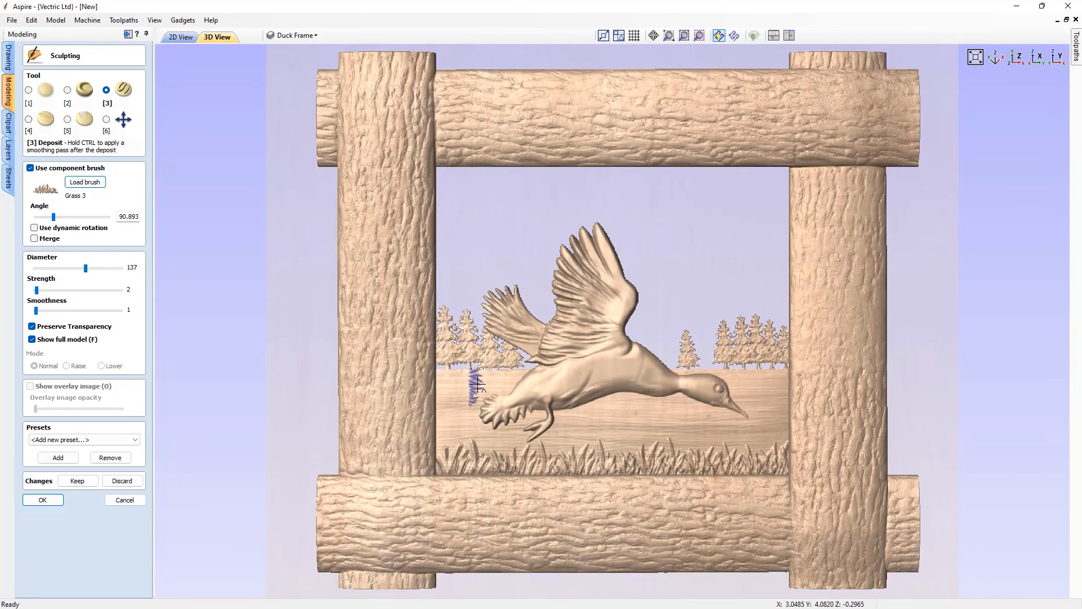
# Set the grass brush to angle 355.89 and strength 17 with Preserve Transparency off, and discard the trial grass below the tree cluster behind the duck's tail
pyautogui.press('Left')
pyautogui.press('Left')
pyautogui.press('Left')
pyautogui.press('Left')
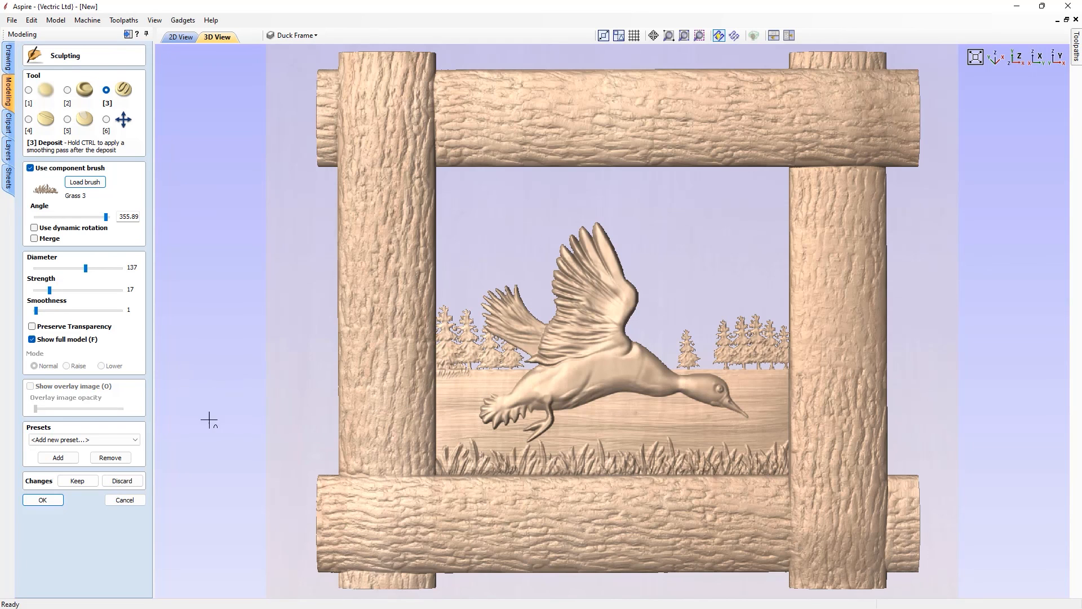
pyautogui.click(125, 482)
pyautogui.click(514, 339)
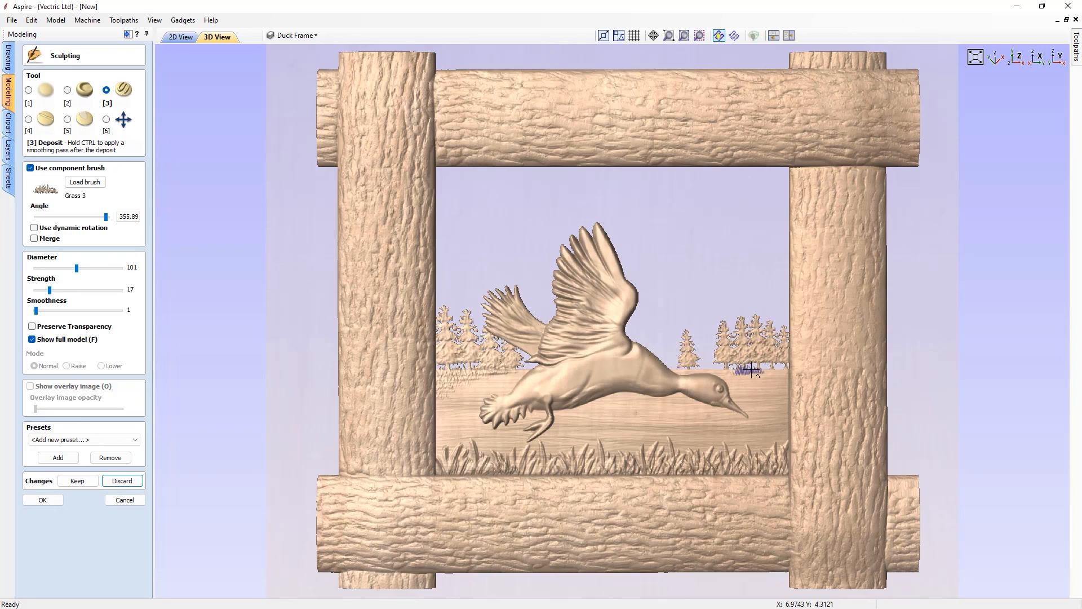
# Deposit grass clumps at diameter 101 and strength 17 along the water's edge below the five-tree cluster, and keep the changes
pyautogui.click(763, 372)
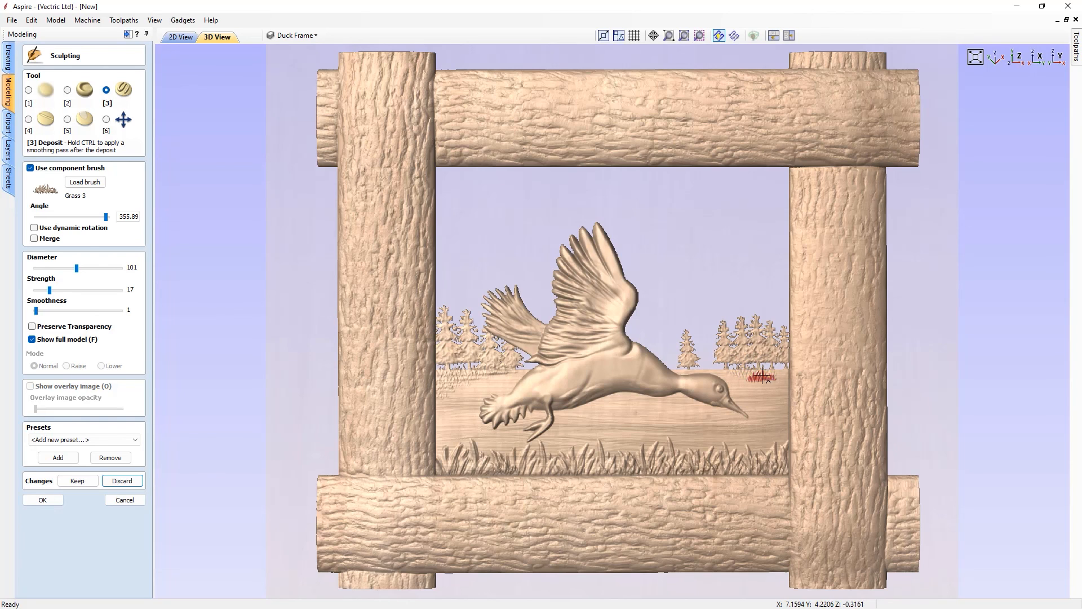
pyautogui.click(769, 378)
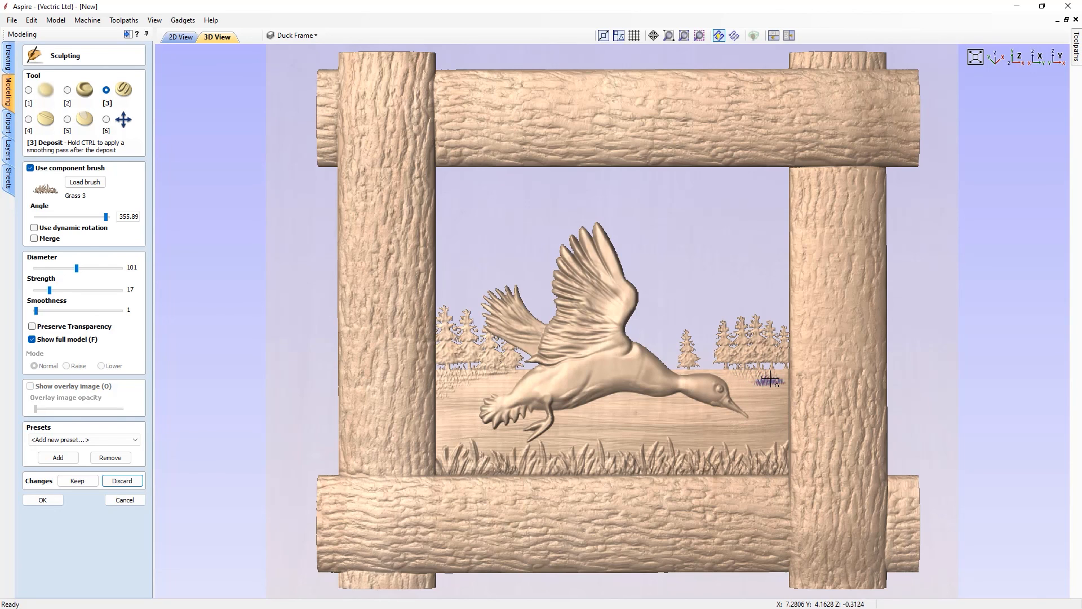
pyautogui.click(799, 387)
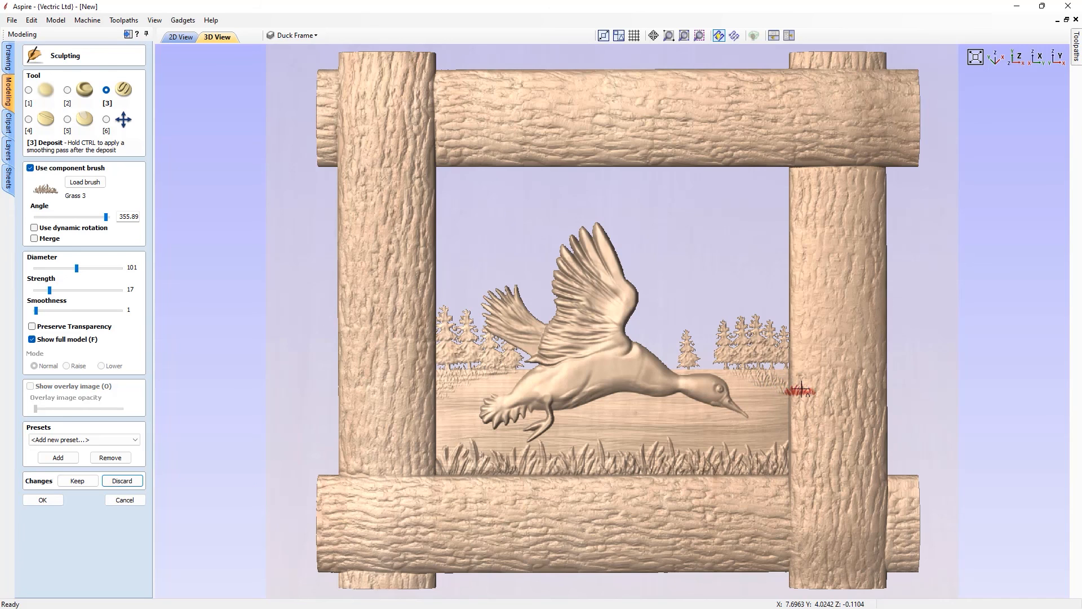
pyautogui.click(788, 374)
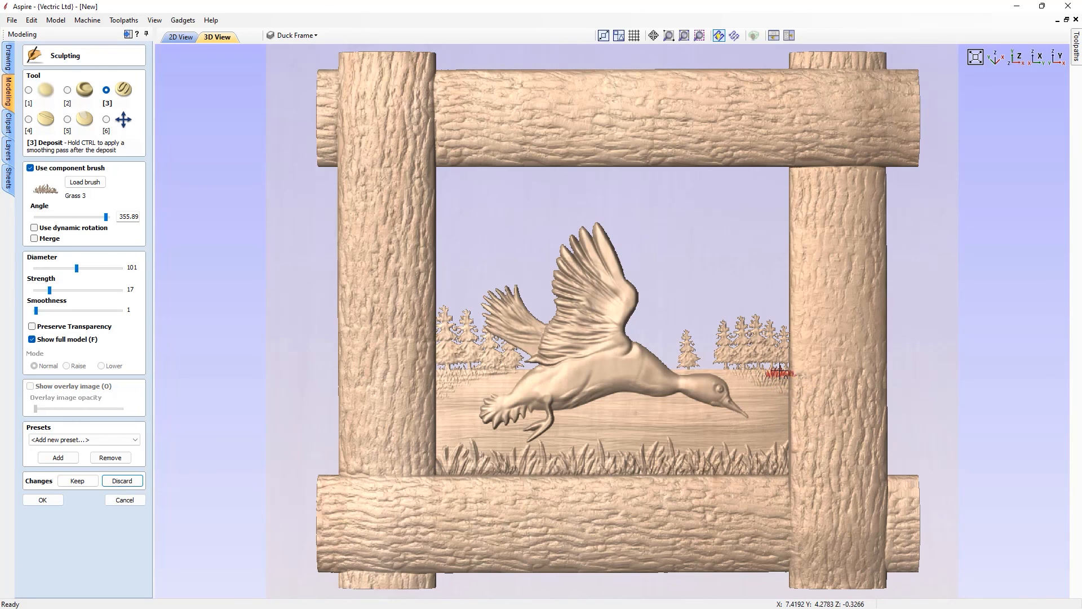
pyautogui.click(788, 382)
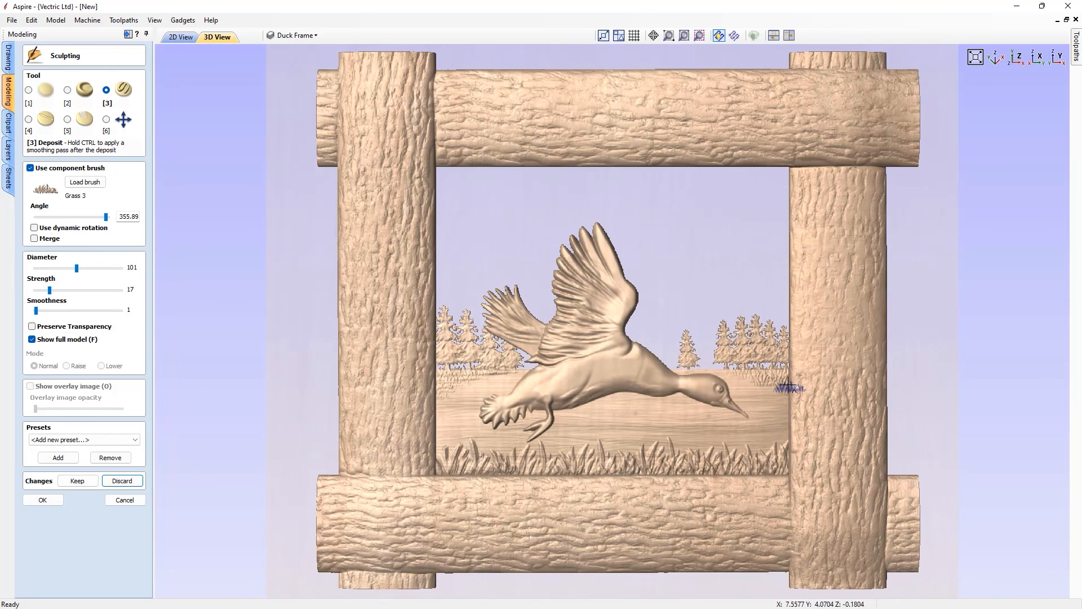
pyautogui.click(792, 383)
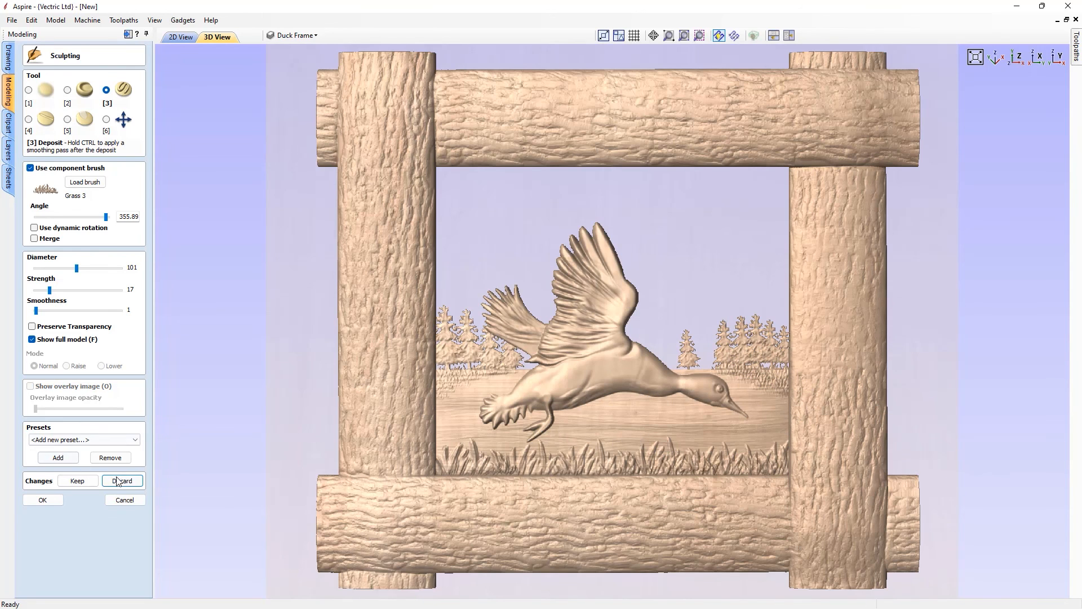
pyautogui.click(77, 480)
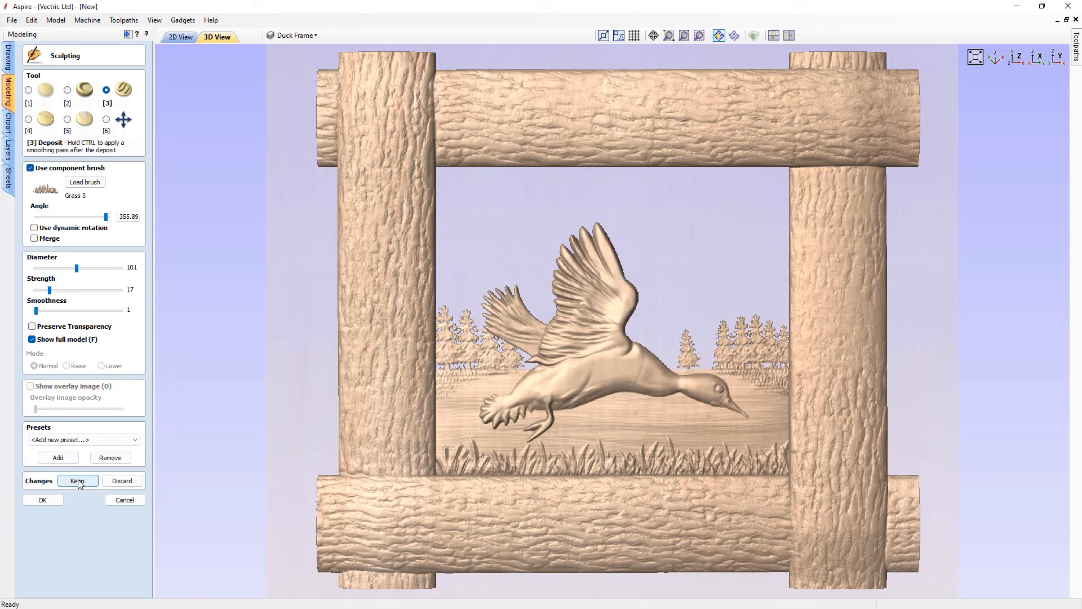
# Accept the grass sculpting and move the duck component slightly upward within the frame
pyautogui.click(39, 498)
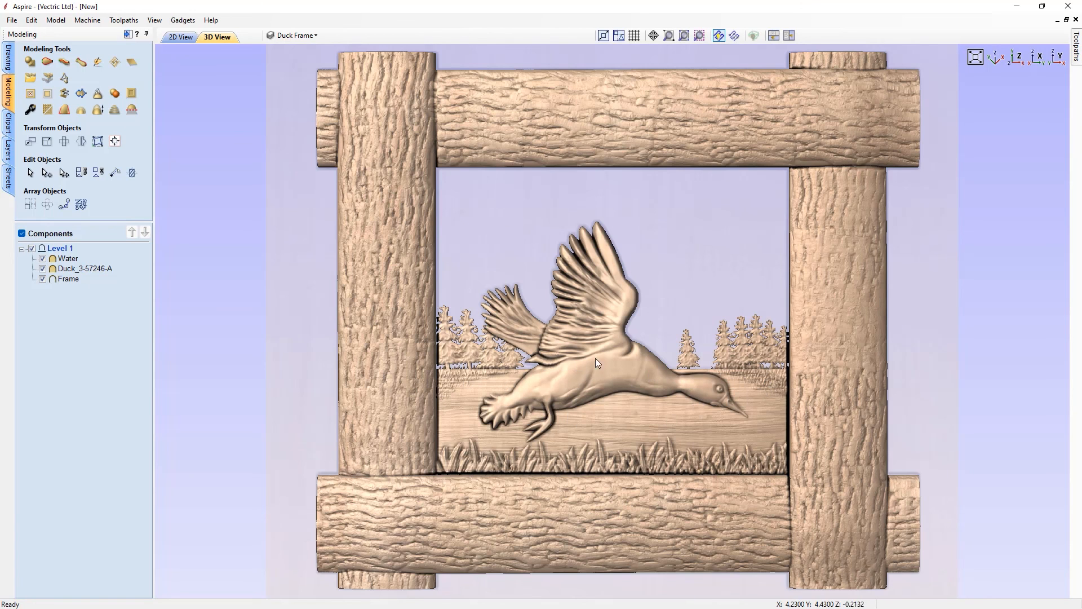
pyautogui.click(623, 364)
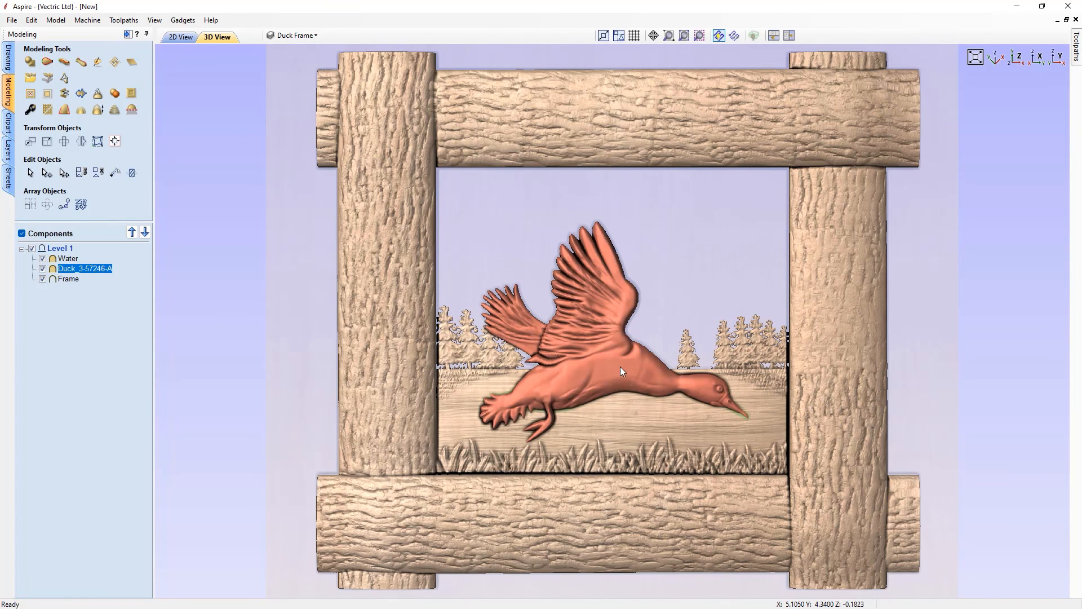
pyautogui.click(617, 364)
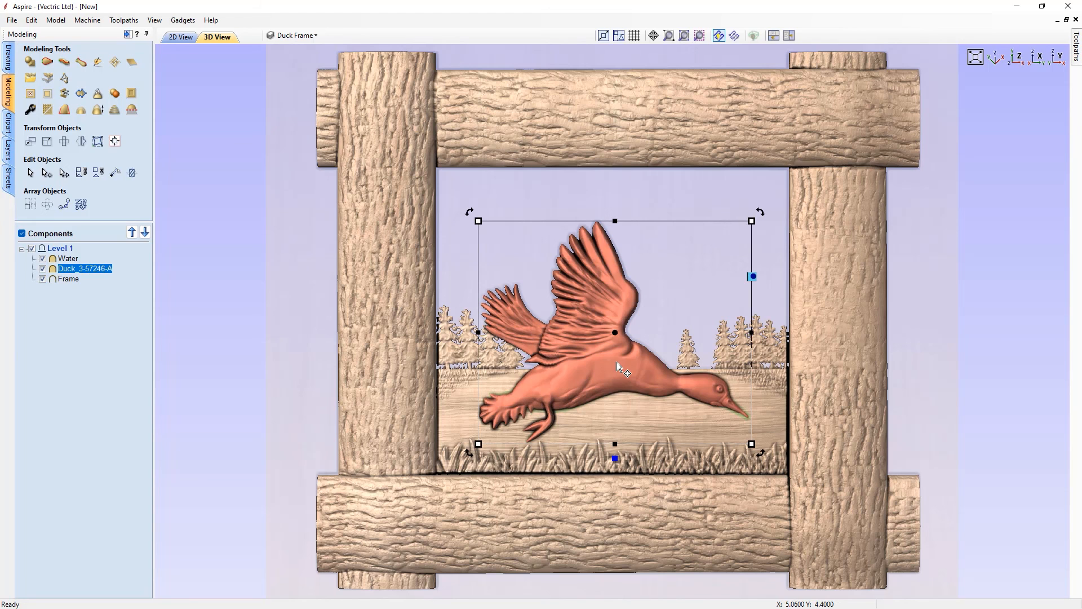
pyautogui.moveTo(619, 357); pyautogui.dragTo(620, 353)
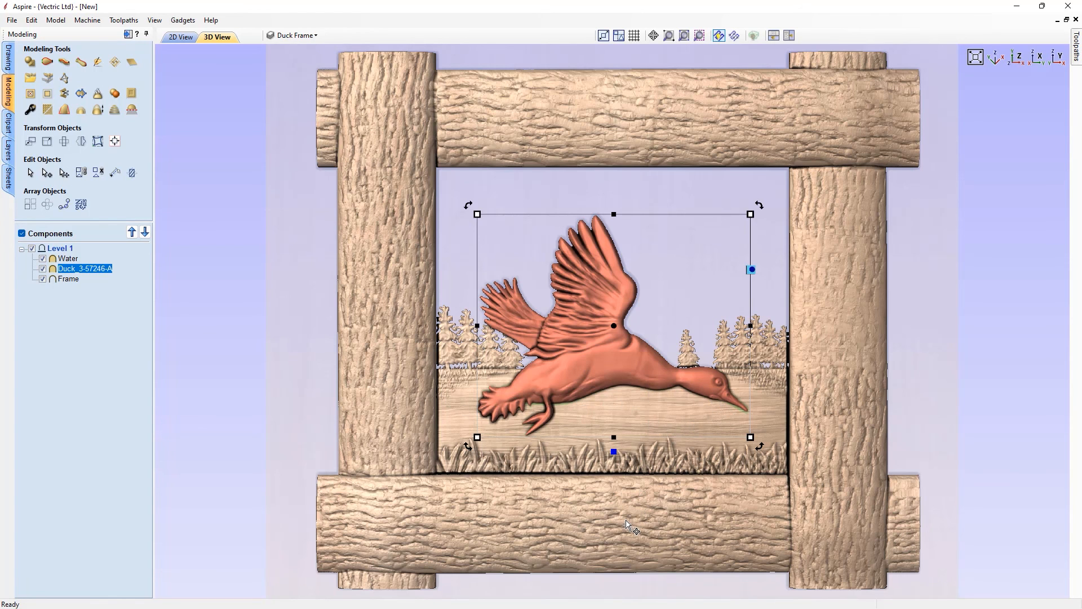
# Nudge the duck component's base height along Z and deselect it
pyautogui.moveTo(627, 524); pyautogui.dragTo(609, 499)
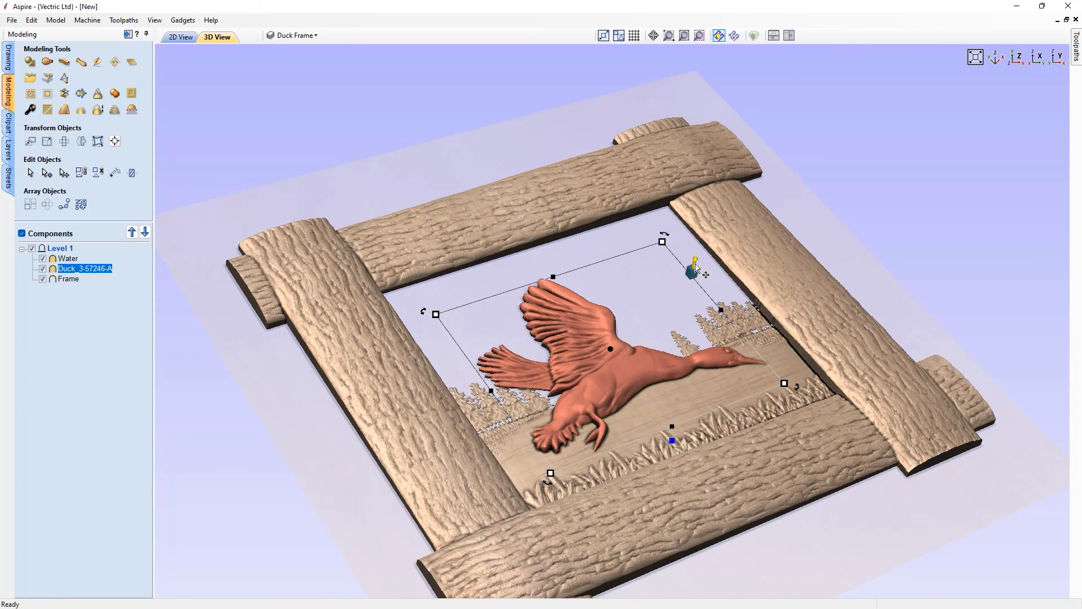
pyautogui.moveTo(695, 273); pyautogui.dragTo(693, 272)
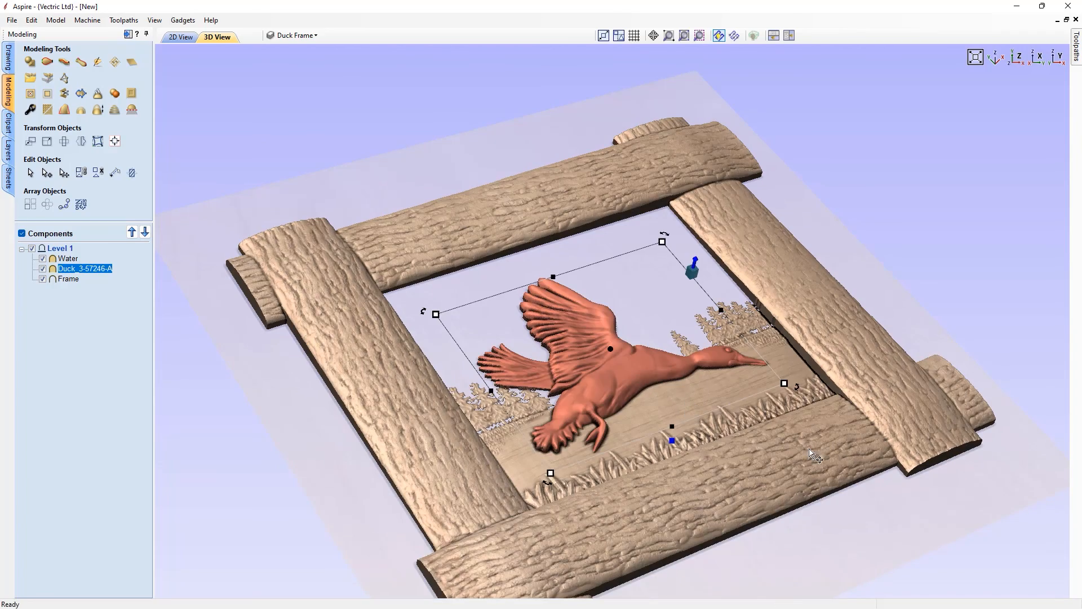
pyautogui.moveTo(812, 454); pyautogui.dragTo(546, 552)
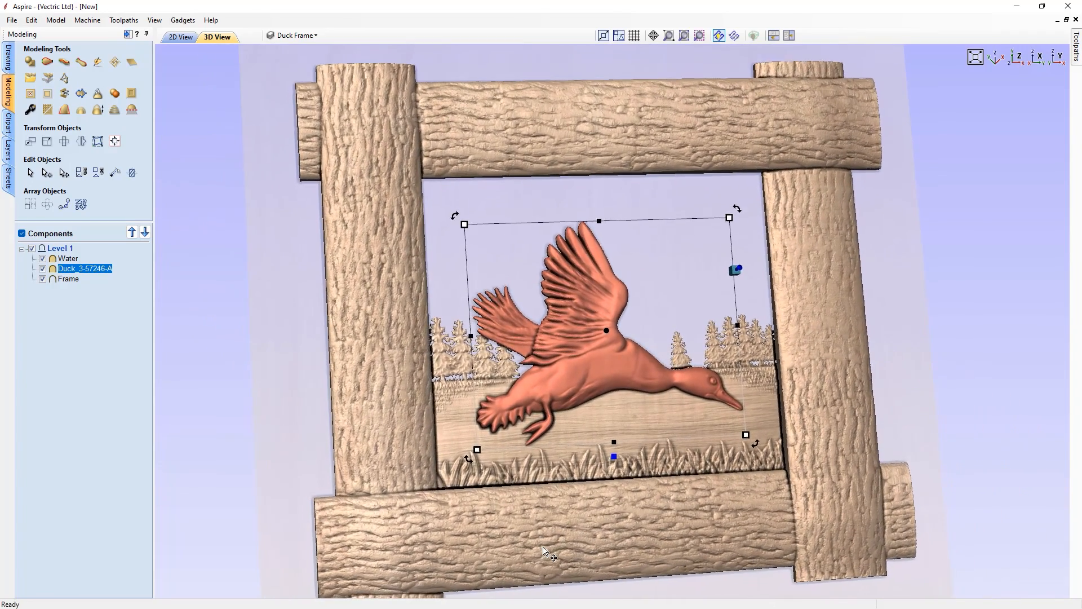
pyautogui.click(257, 428)
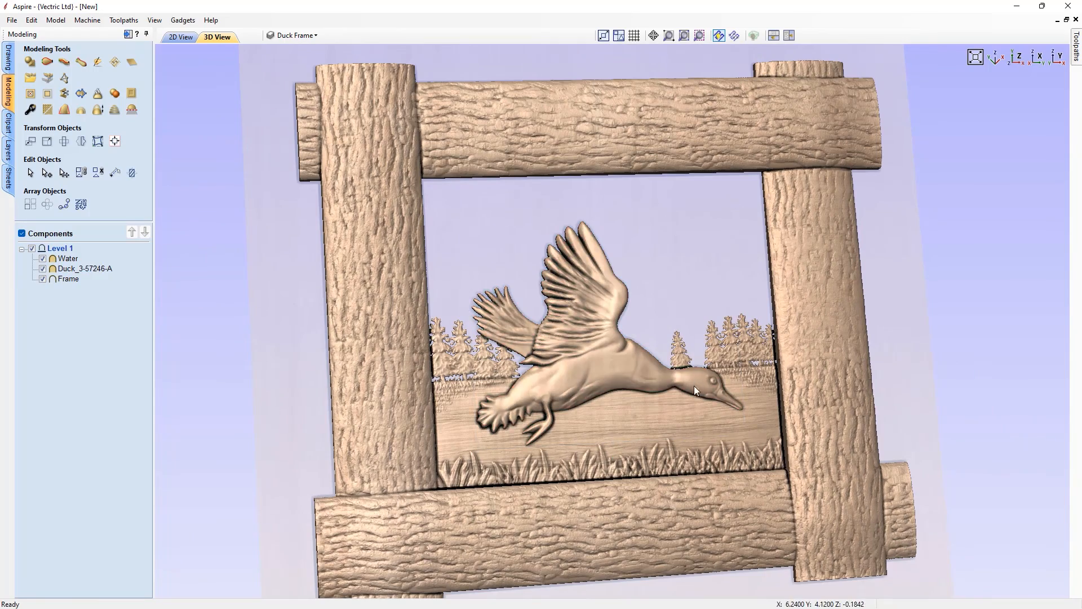
pyautogui.moveTo(694, 386); pyautogui.dragTo(1008, 113)
pyautogui.click(1017, 60)
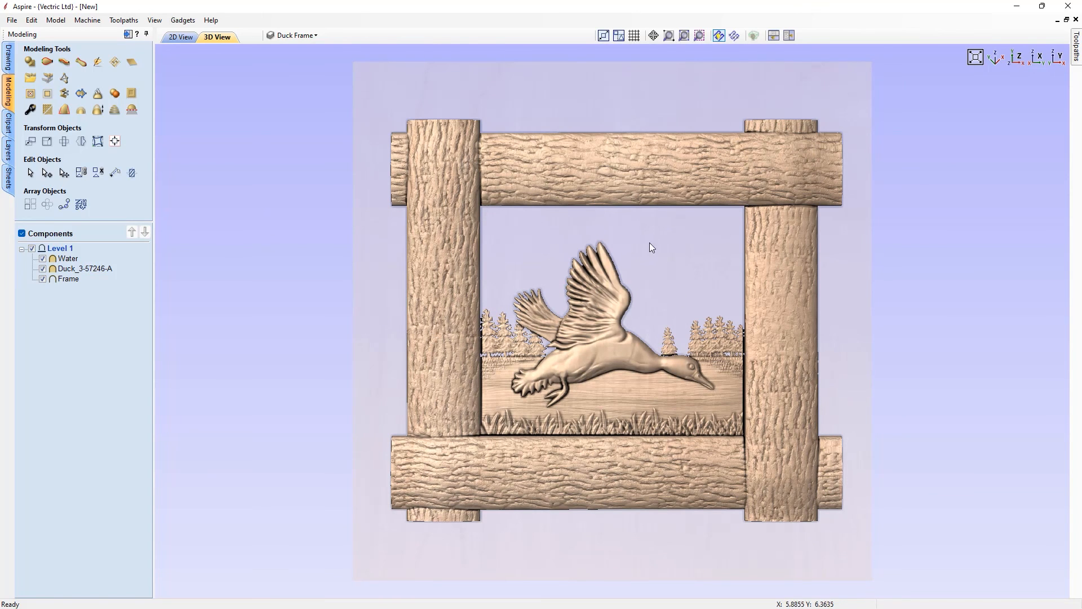
# Start sculpting the Water component with the Deposit tool and load the Clouds component brush
pyautogui.click(67, 259)
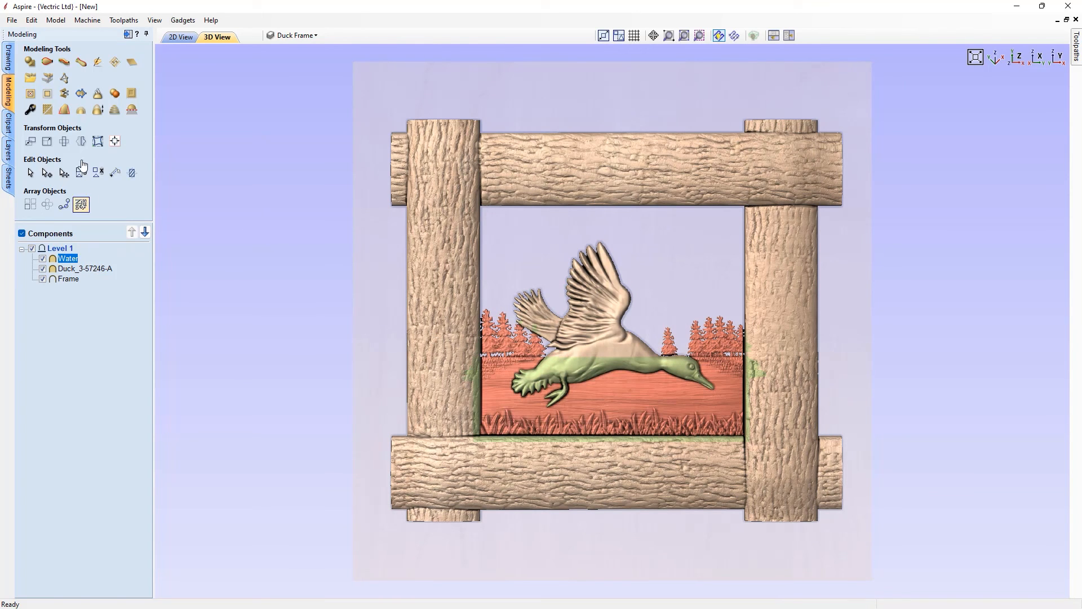
pyautogui.click(104, 67)
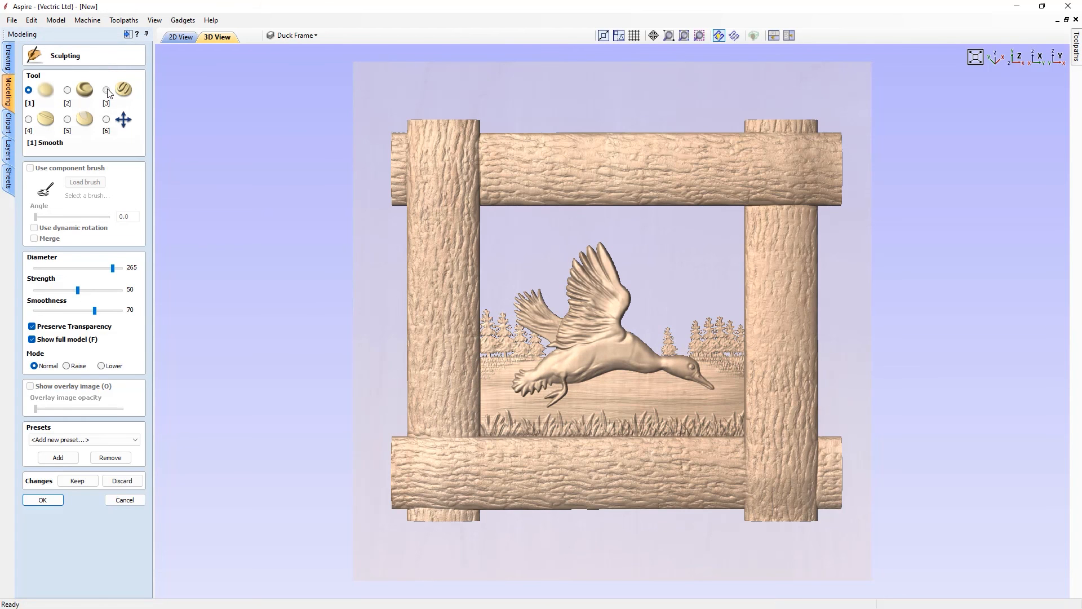
pyautogui.click(107, 91)
pyautogui.click(54, 169)
pyautogui.click(84, 181)
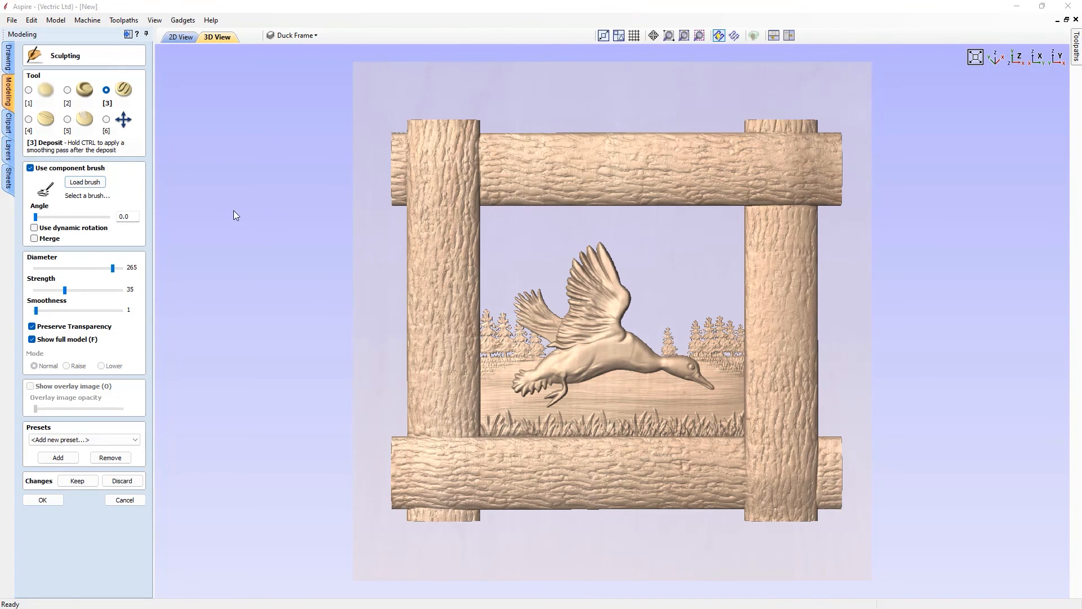
pyautogui.click(530, 233)
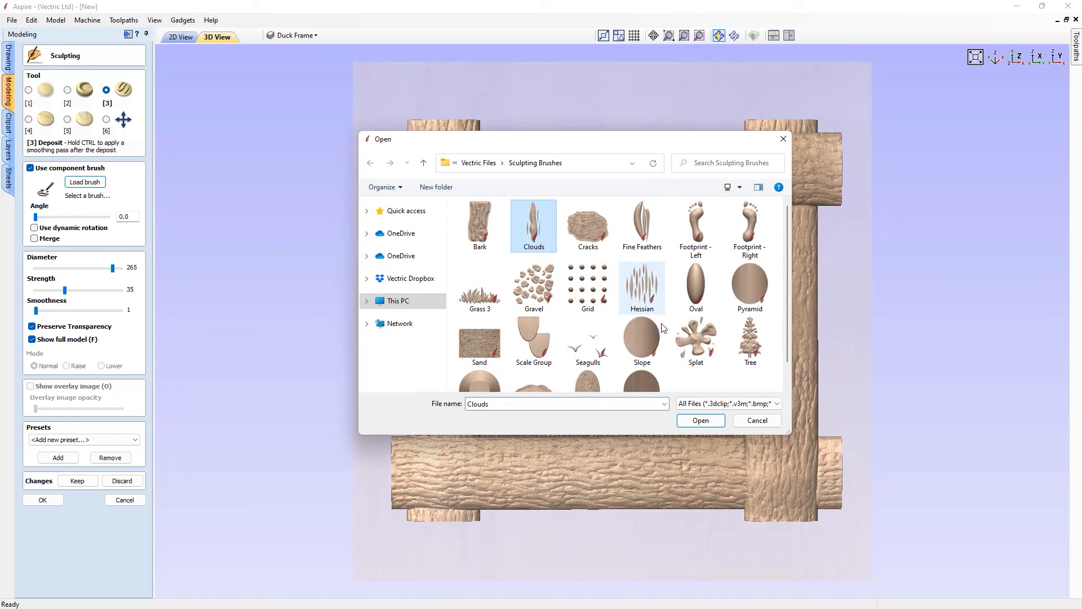
pyautogui.click(700, 420)
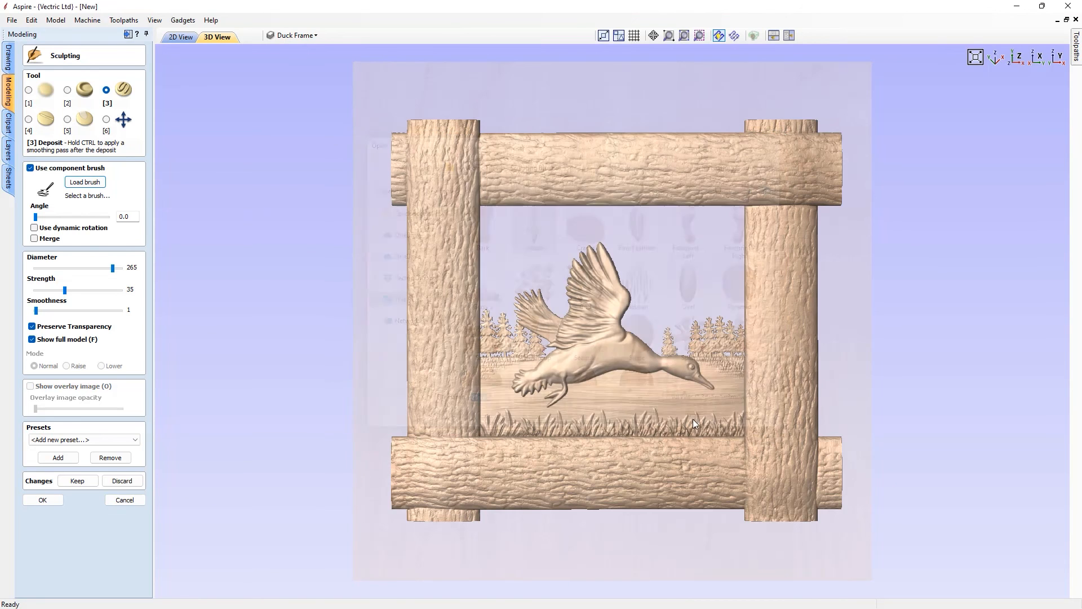
# With dynamic rotation and Merge on, Preserve Transparency off, diameter 265 and strength 21, deposit clouds across the sky around the duck's wing
pyautogui.click(40, 229)
pyautogui.click(35, 239)
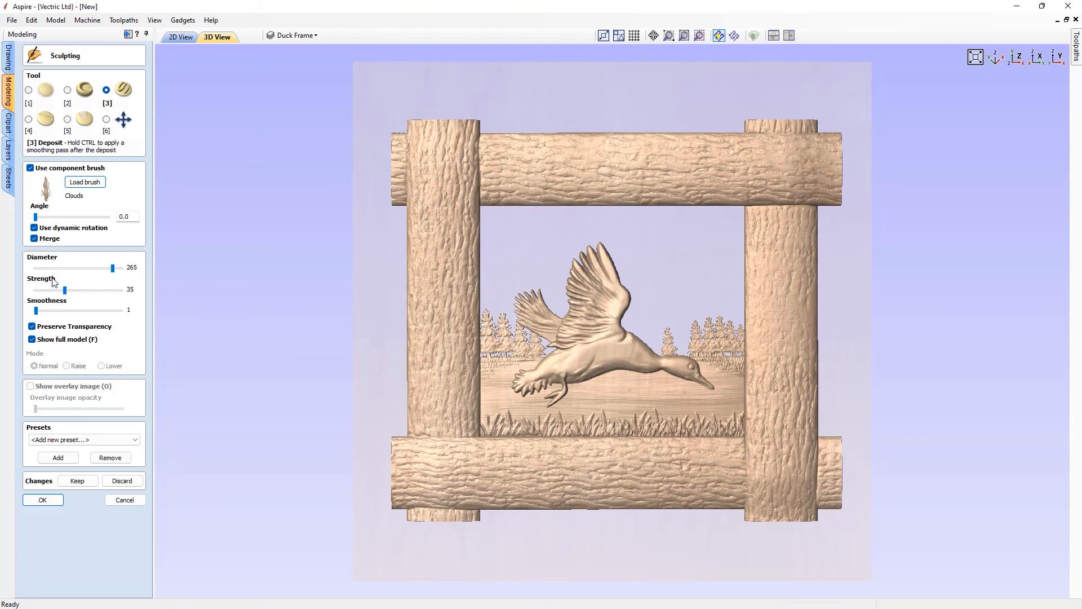
pyautogui.click(32, 327)
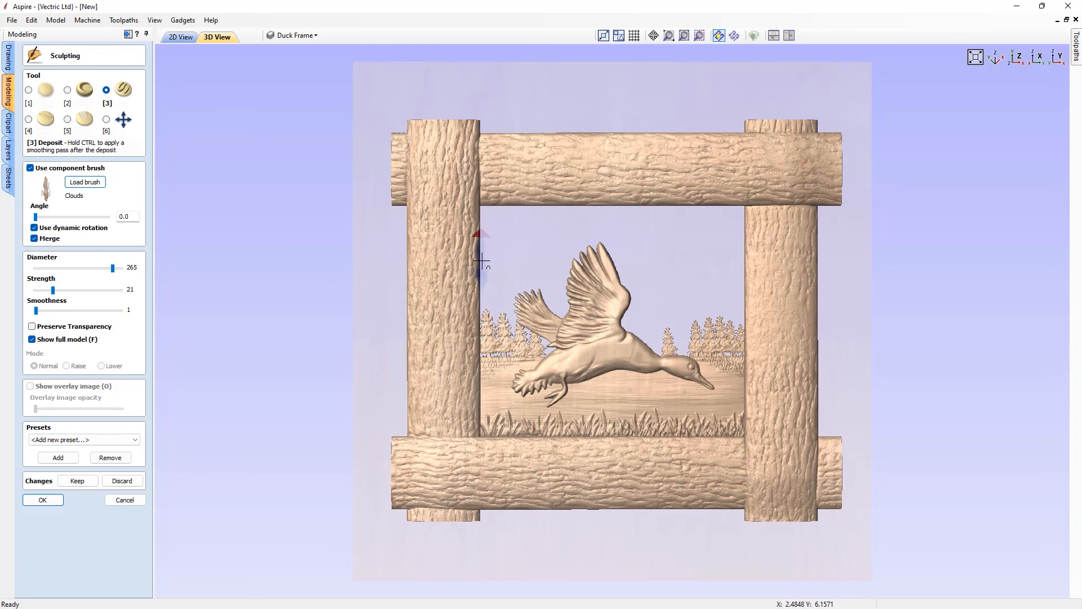
pyautogui.moveTo(450, 310)
pyautogui.mouseDown()
pyautogui.moveTo(547, 230)
pyautogui.moveTo(658, 233)
pyautogui.moveTo(733, 307)
pyautogui.mouseUp()
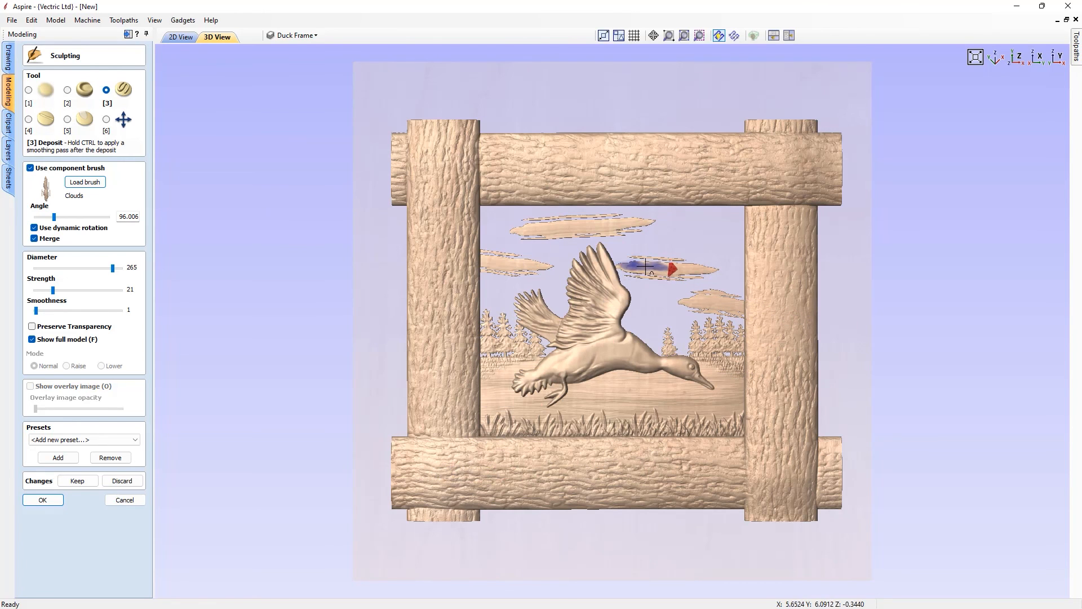
pyautogui.moveTo(647, 270)
pyautogui.mouseDown()
pyautogui.moveTo(690, 272)
pyautogui.moveTo(703, 309)
pyautogui.moveTo(733, 308)
pyautogui.mouseUp()
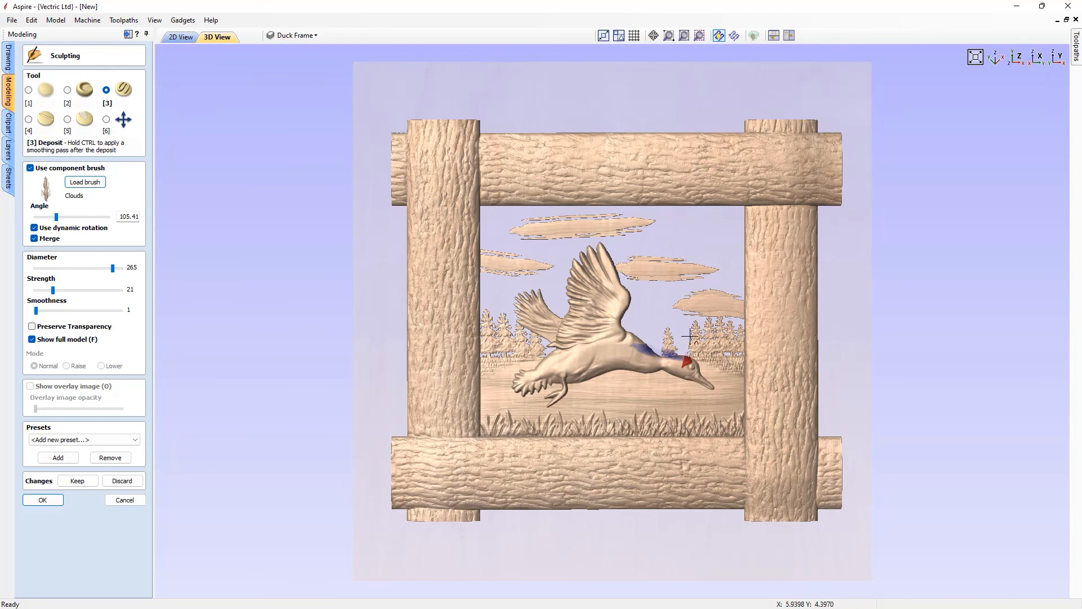
pyautogui.moveTo(517, 230); pyautogui.dragTo(575, 240)
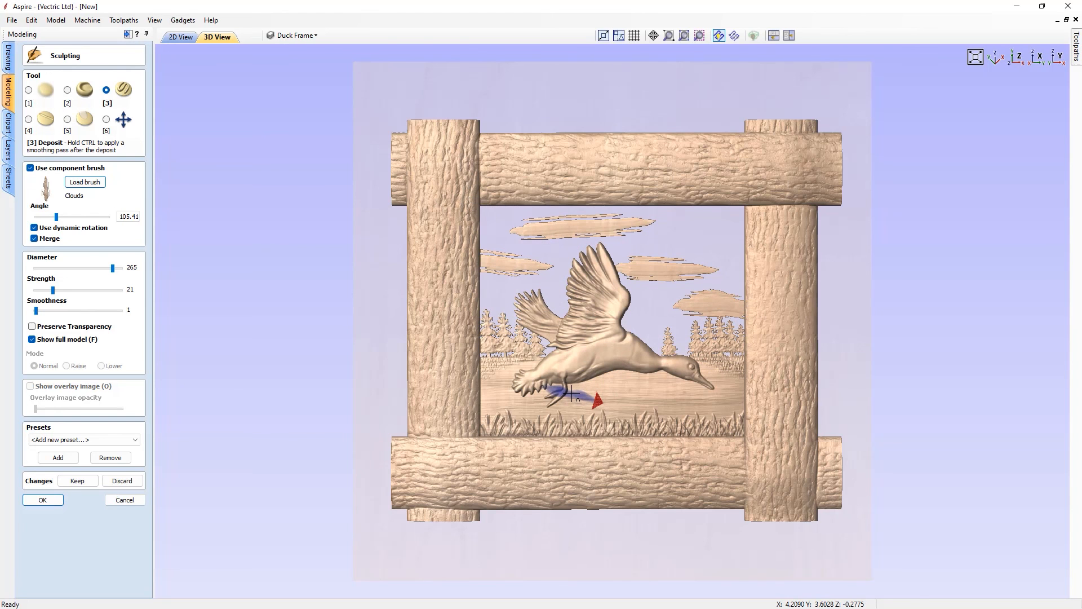
# Load the Seagulls component brush and turn off dynamic rotation and Merge
pyautogui.click(84, 182)
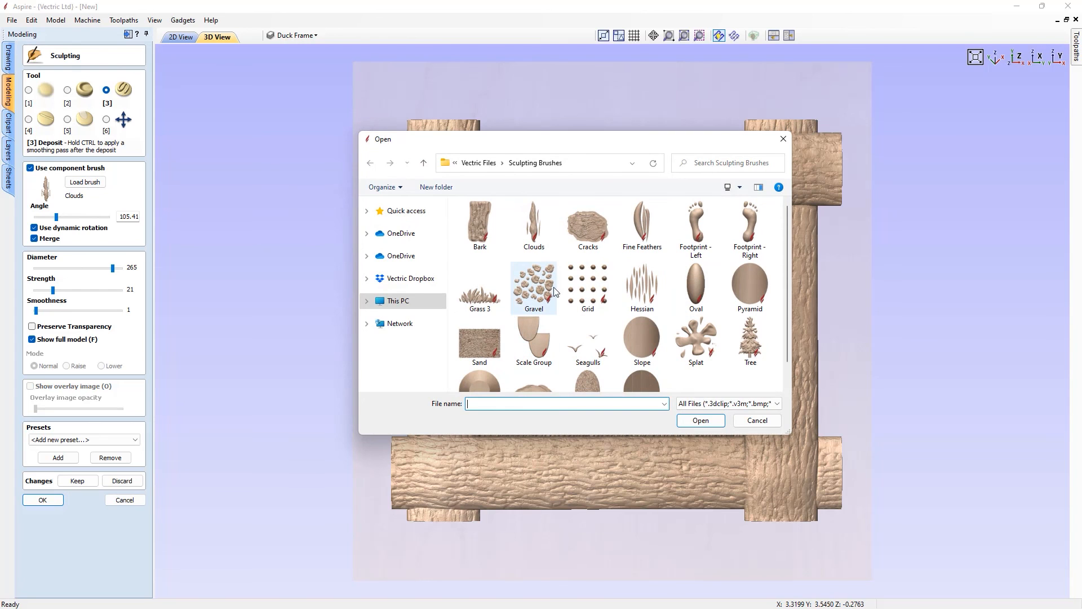
pyautogui.scroll(-1, 554, 291)
pyautogui.click(588, 313)
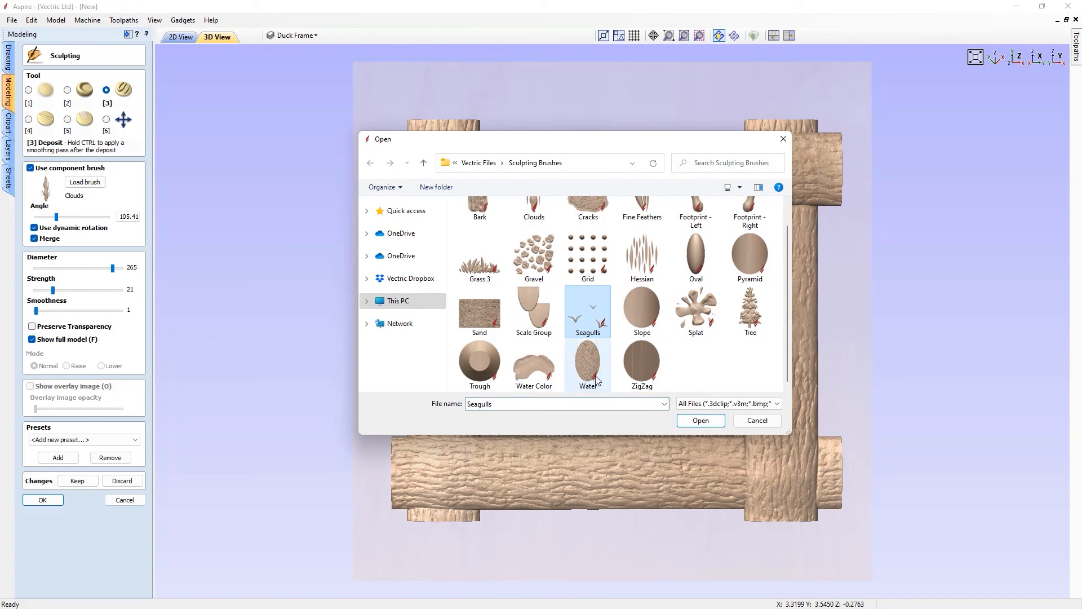
pyautogui.click(702, 422)
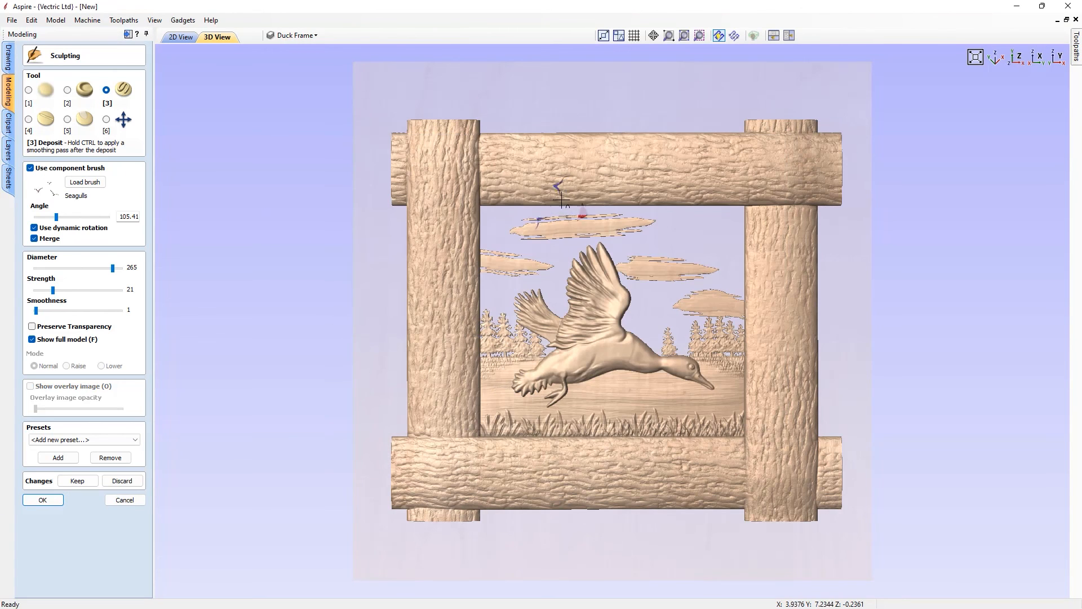
pyautogui.click(35, 228)
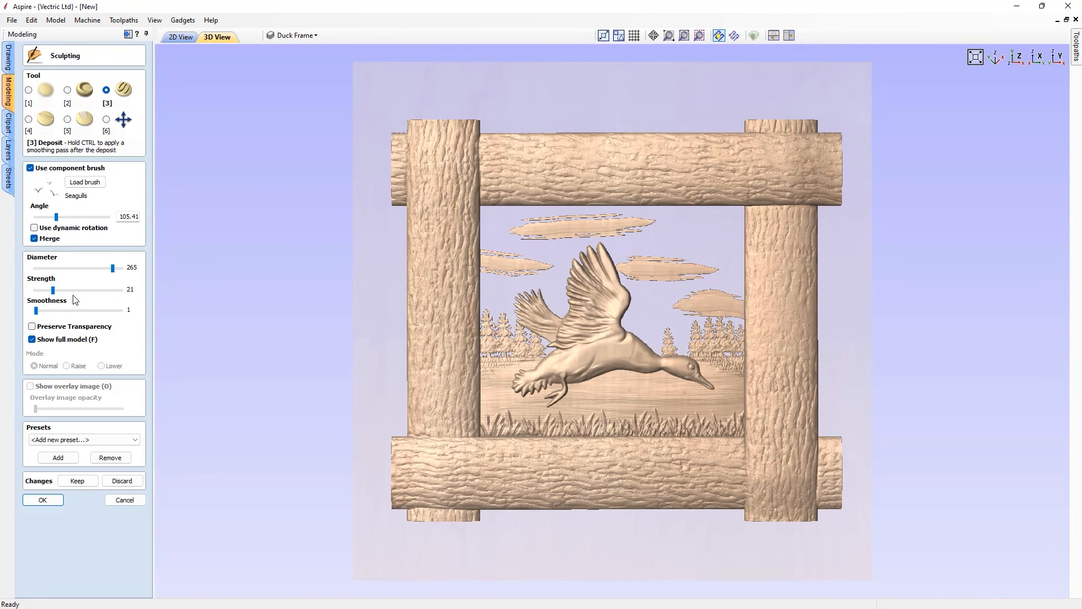
pyautogui.click(35, 239)
# Set the seagull brush angle to 355.41 and deposit a flock at diameter 265 in the sky near the frame's upper-right corner
pyautogui.keyDown('alt'); pyautogui.scroll(-12, 662, 265); pyautogui.keyUp('alt')
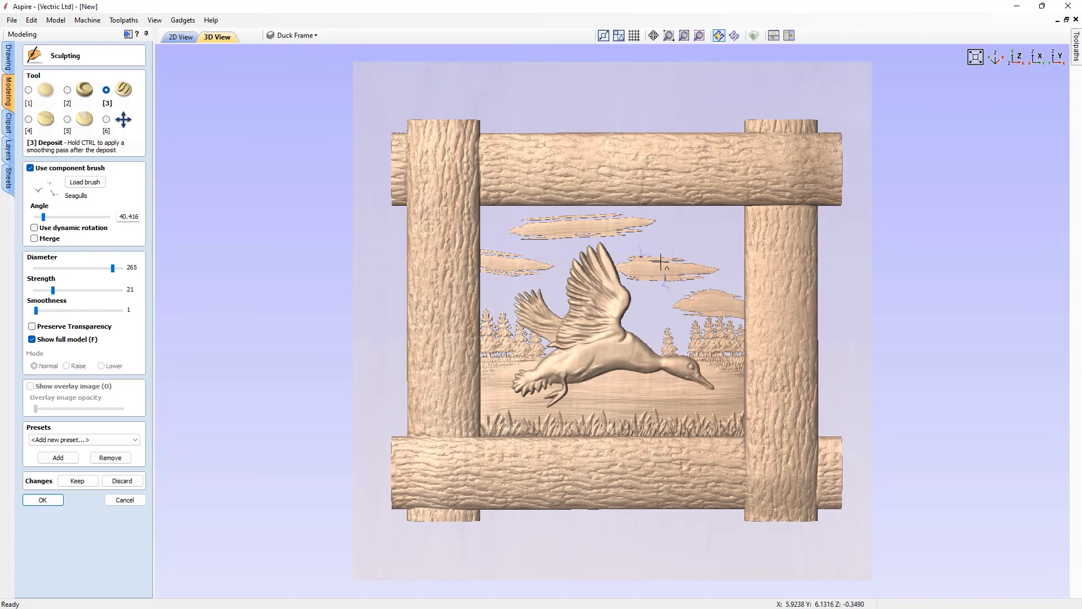
pyautogui.click(705, 233)
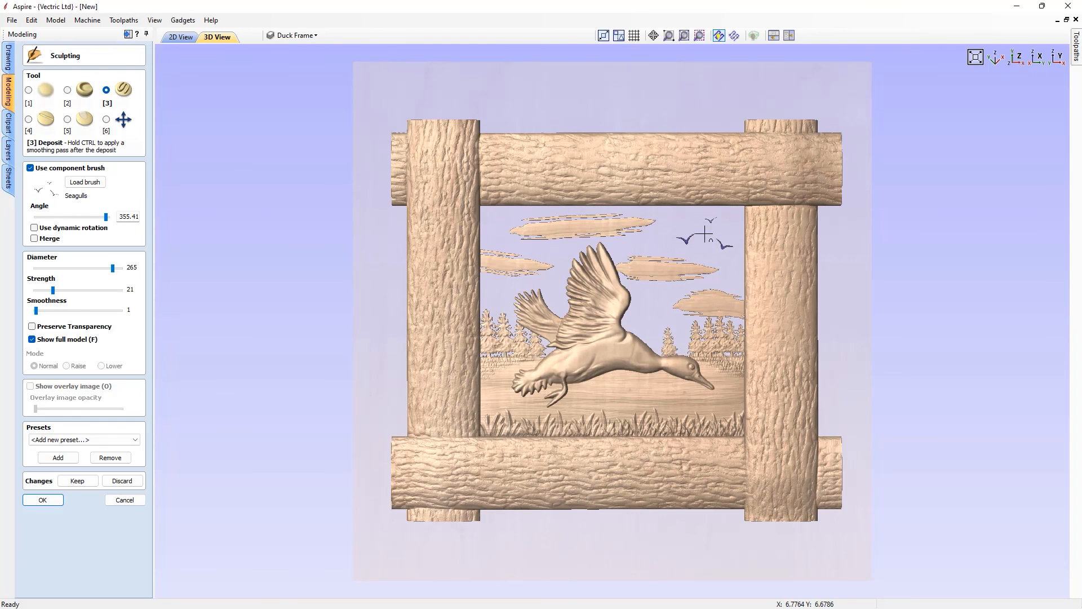
pyautogui.click(704, 234)
# Deposit a much smaller seagull flock above the single tree, and another at diameter 285 and angle 345.41 over the cloud behind the duck's wing
pyautogui.keyDown('shift'); pyautogui.scroll(-6, 658, 297); pyautogui.keyUp('shift')
pyautogui.keyDown('shift'); pyautogui.scroll(-6, 651, 300); pyautogui.keyUp('shift')
pyautogui.keyDown('ctrl'); pyautogui.scroll(-2, 652, 300); pyautogui.keyUp('ctrl')
pyautogui.keyDown('shift'); pyautogui.scroll(-4, 650, 310); pyautogui.keyUp('shift')
pyautogui.click(669, 317)
pyautogui.keyDown('shift'); pyautogui.scroll(12, 544, 261); pyautogui.keyUp('shift')
pyautogui.keyDown('shift'); pyautogui.scroll(2, 530, 272); pyautogui.keyUp('shift')
pyautogui.click(525, 270)
# Accept the clouds and seagulls sculpted on the Water component and finish sculpting
pyautogui.click(106, 120)
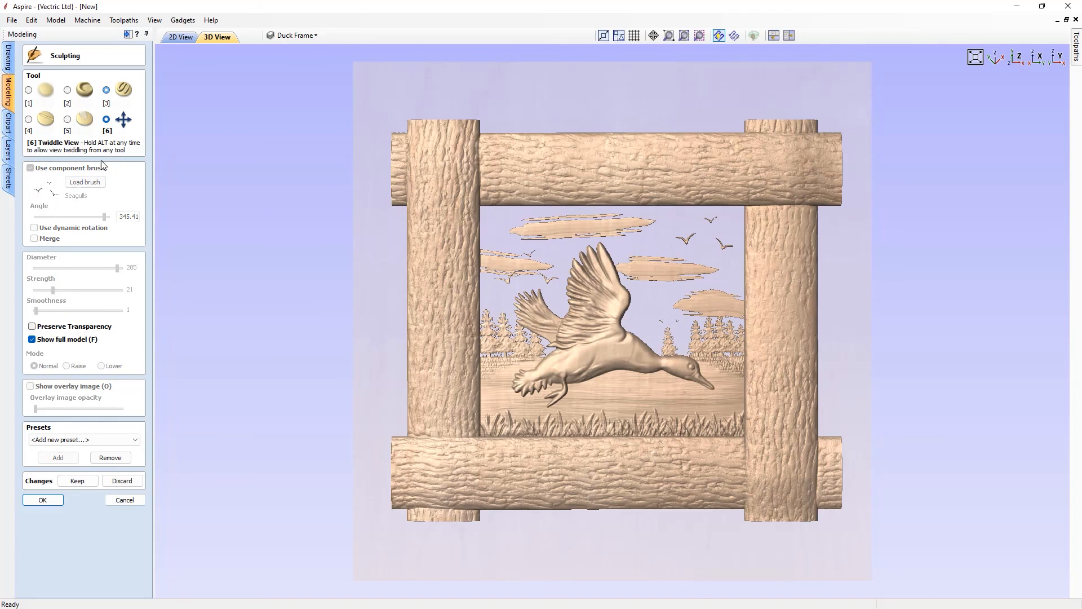
pyautogui.moveTo(763, 525); pyautogui.dragTo(656, 444)
pyautogui.scroll(-3, 701, 445)
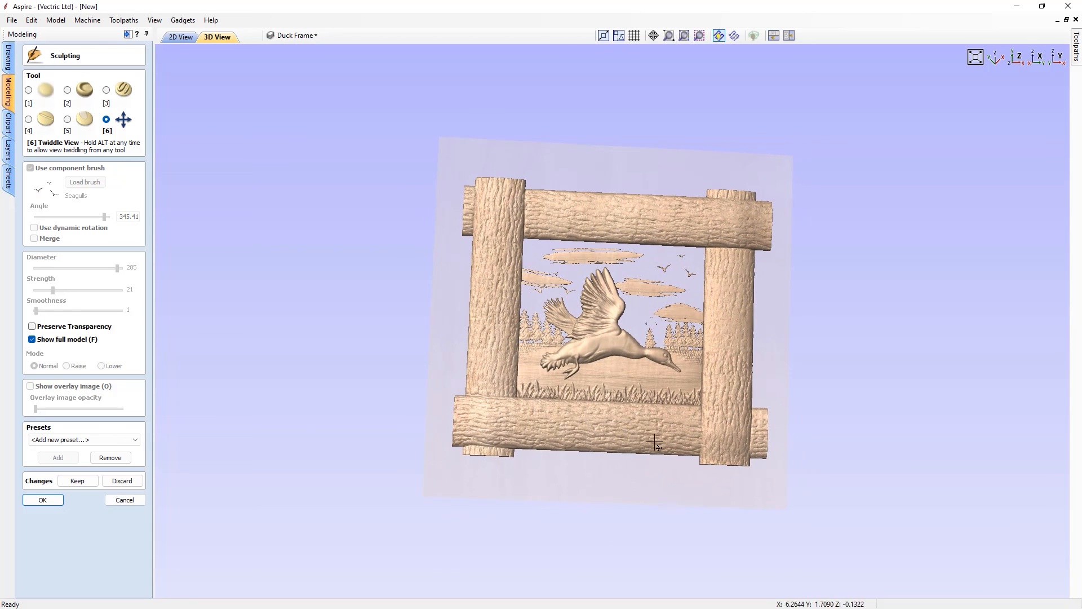
pyautogui.click(51, 501)
pyautogui.click(1018, 58)
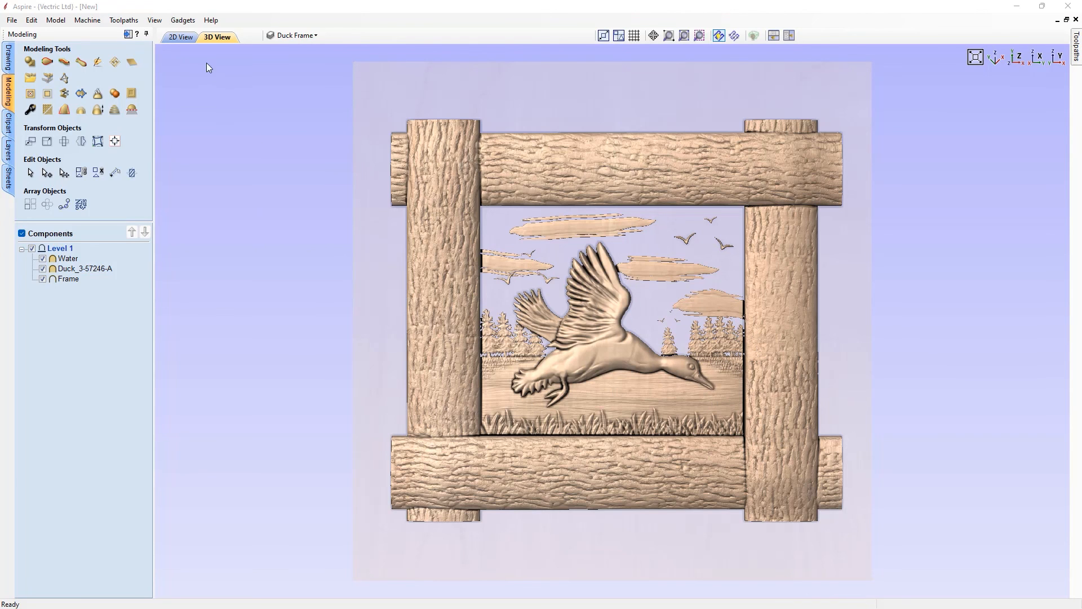
# Turn off Shadow Shading for the 3D model display
pyautogui.click(154, 20)
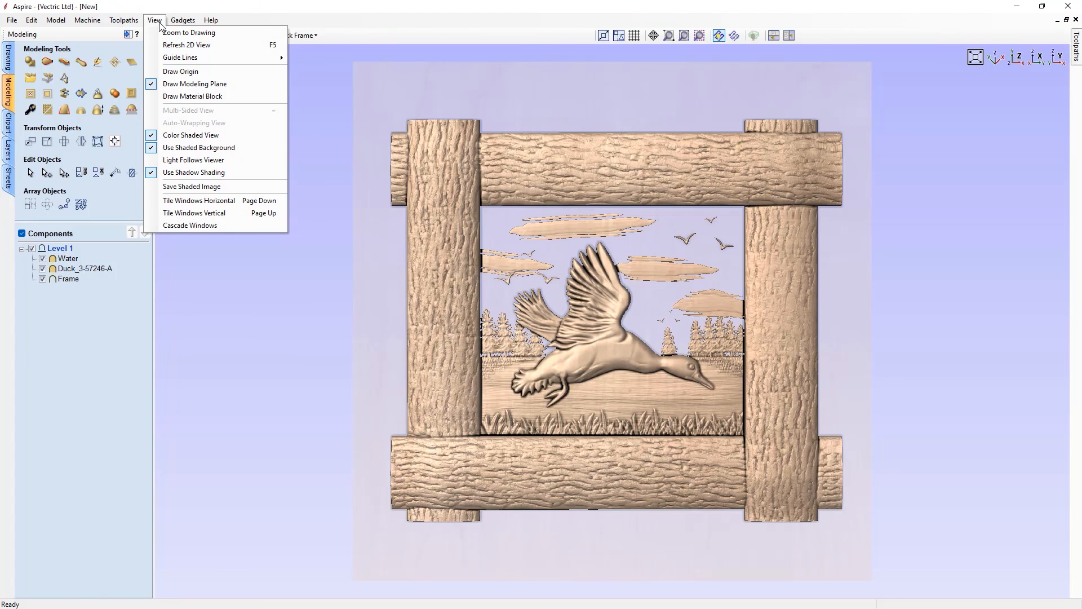
pyautogui.click(204, 172)
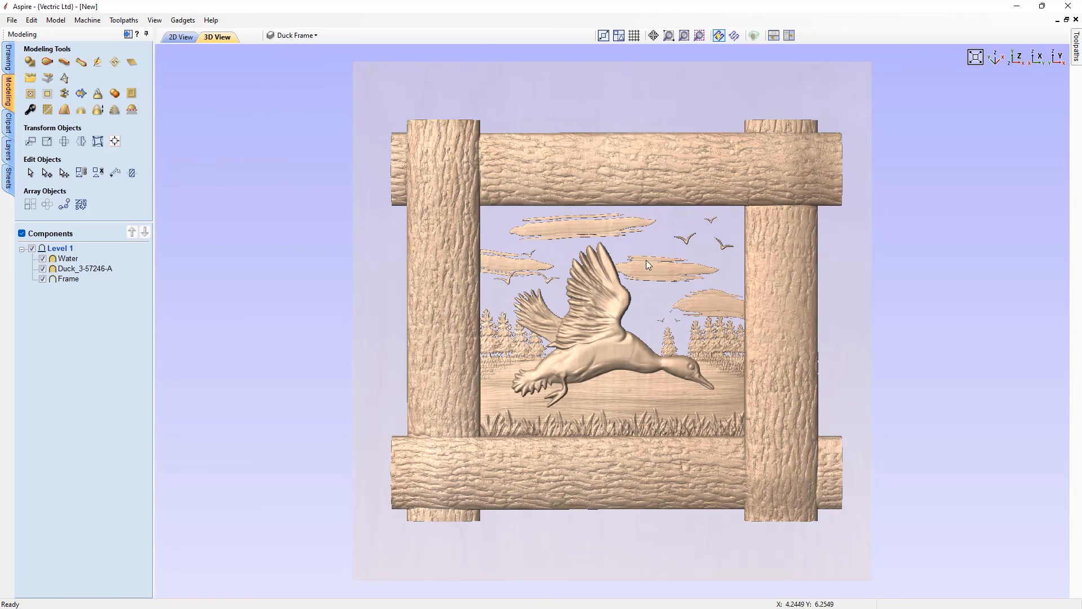
pyautogui.moveTo(824, 425)
pyautogui.mouseDown()
pyautogui.moveTo(617, 380)
pyautogui.moveTo(833, 358)
pyautogui.moveTo(676, 297)
pyautogui.moveTo(780, 309)
pyautogui.moveTo(627, 359)
pyautogui.moveTo(578, 305)
pyautogui.moveTo(696, 316)
pyautogui.mouseUp()
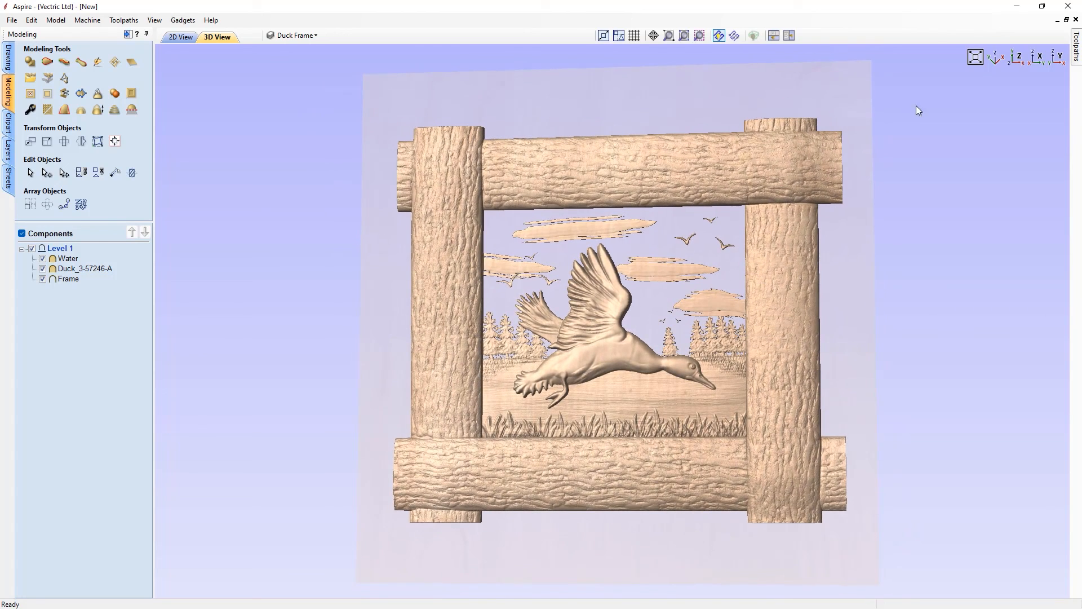
pyautogui.click(1013, 58)
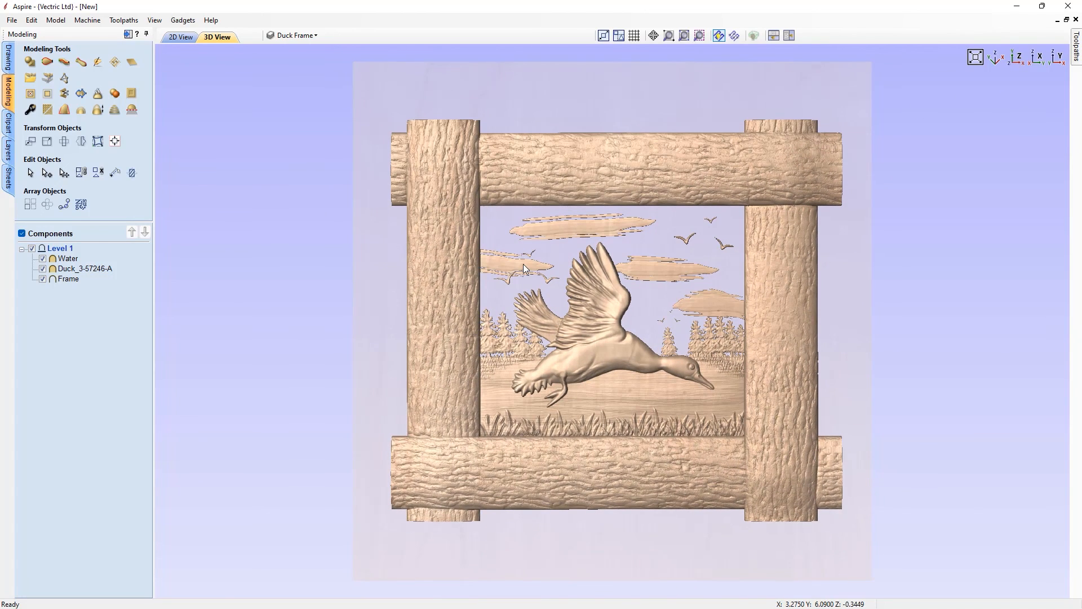
# Save the project as "Custom Brush Sculpting" in the Sculpting Brushes folder as an Aspire file
pyautogui.click(12, 20)
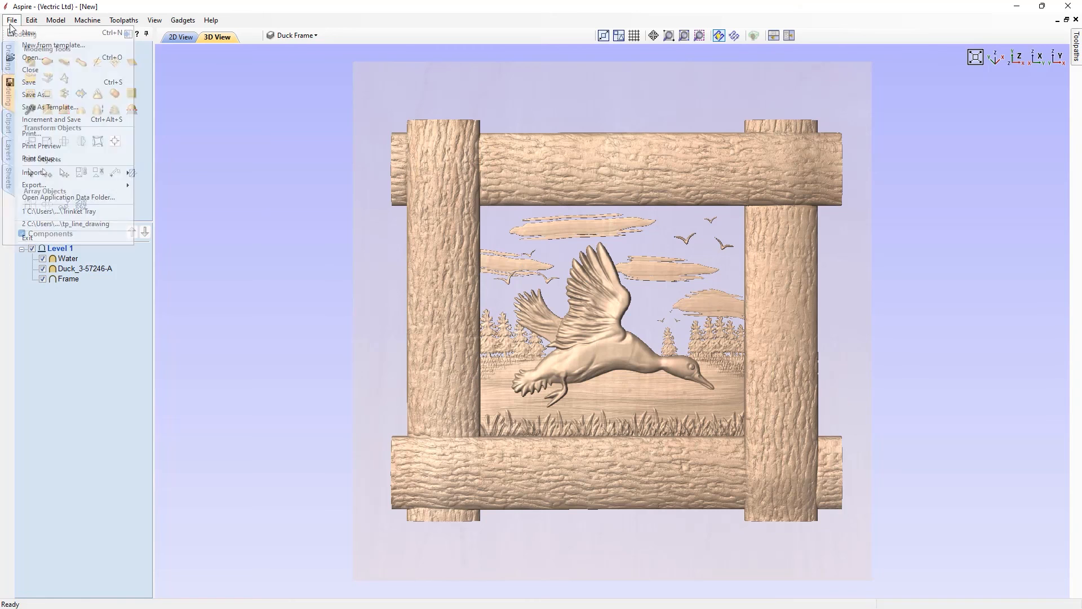
pyautogui.click(34, 91)
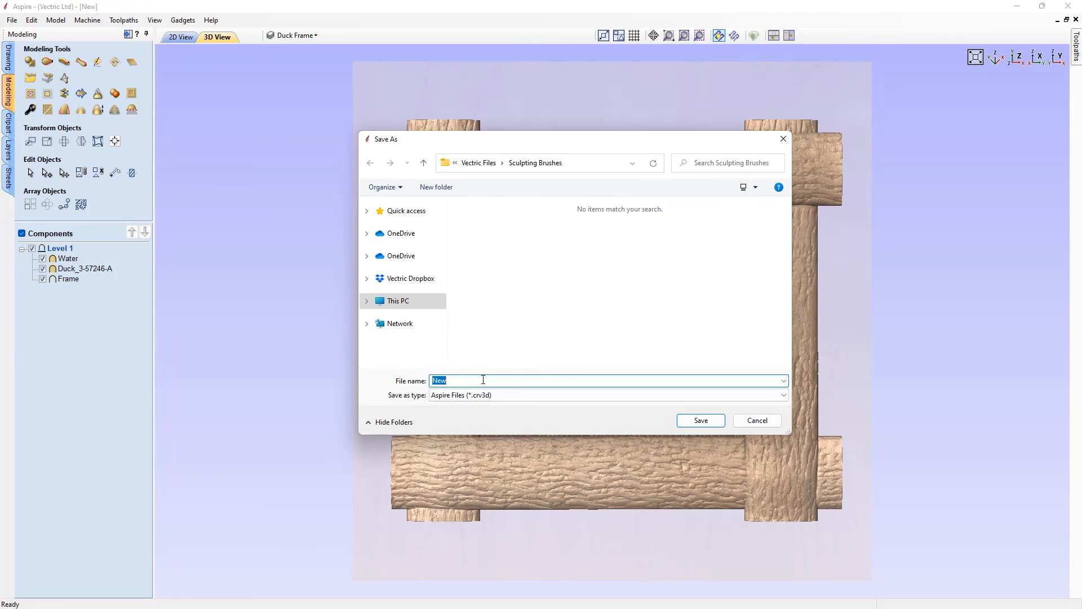
pyautogui.write('Custom Brush Sculpting')
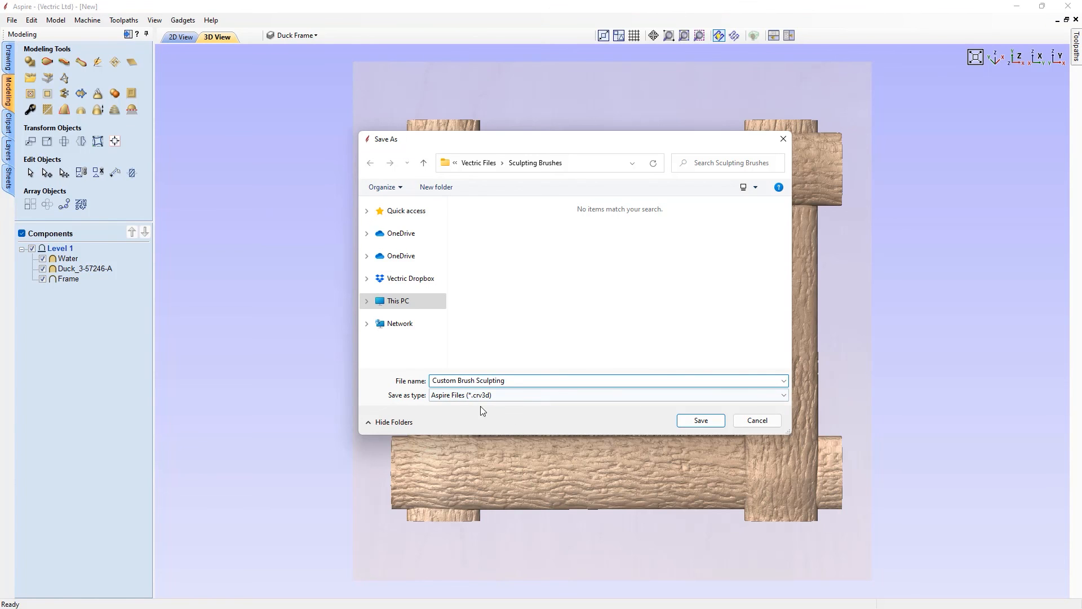
pyautogui.click(704, 424)
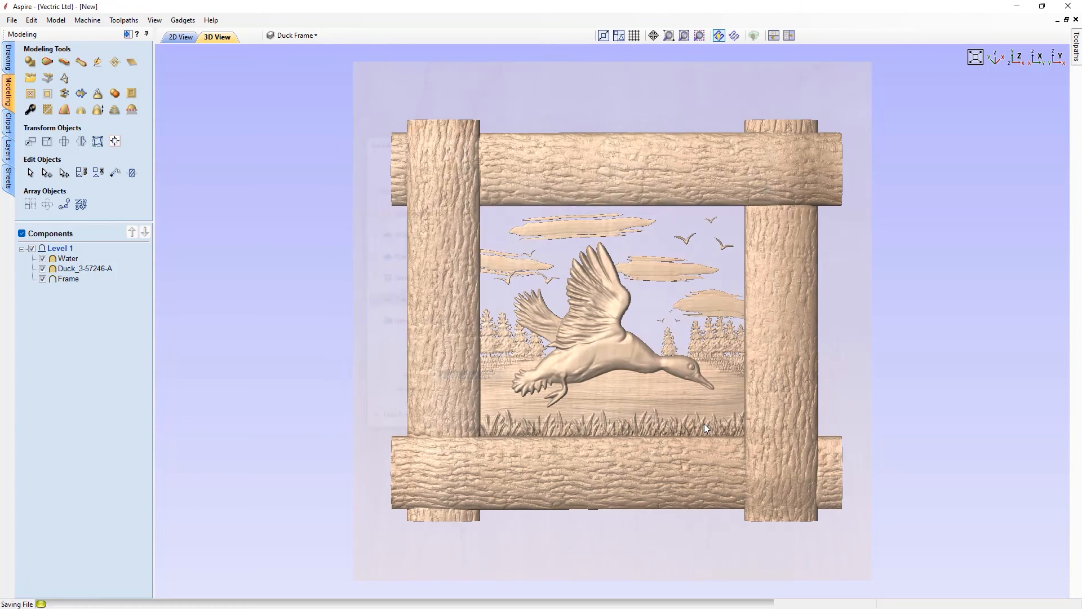